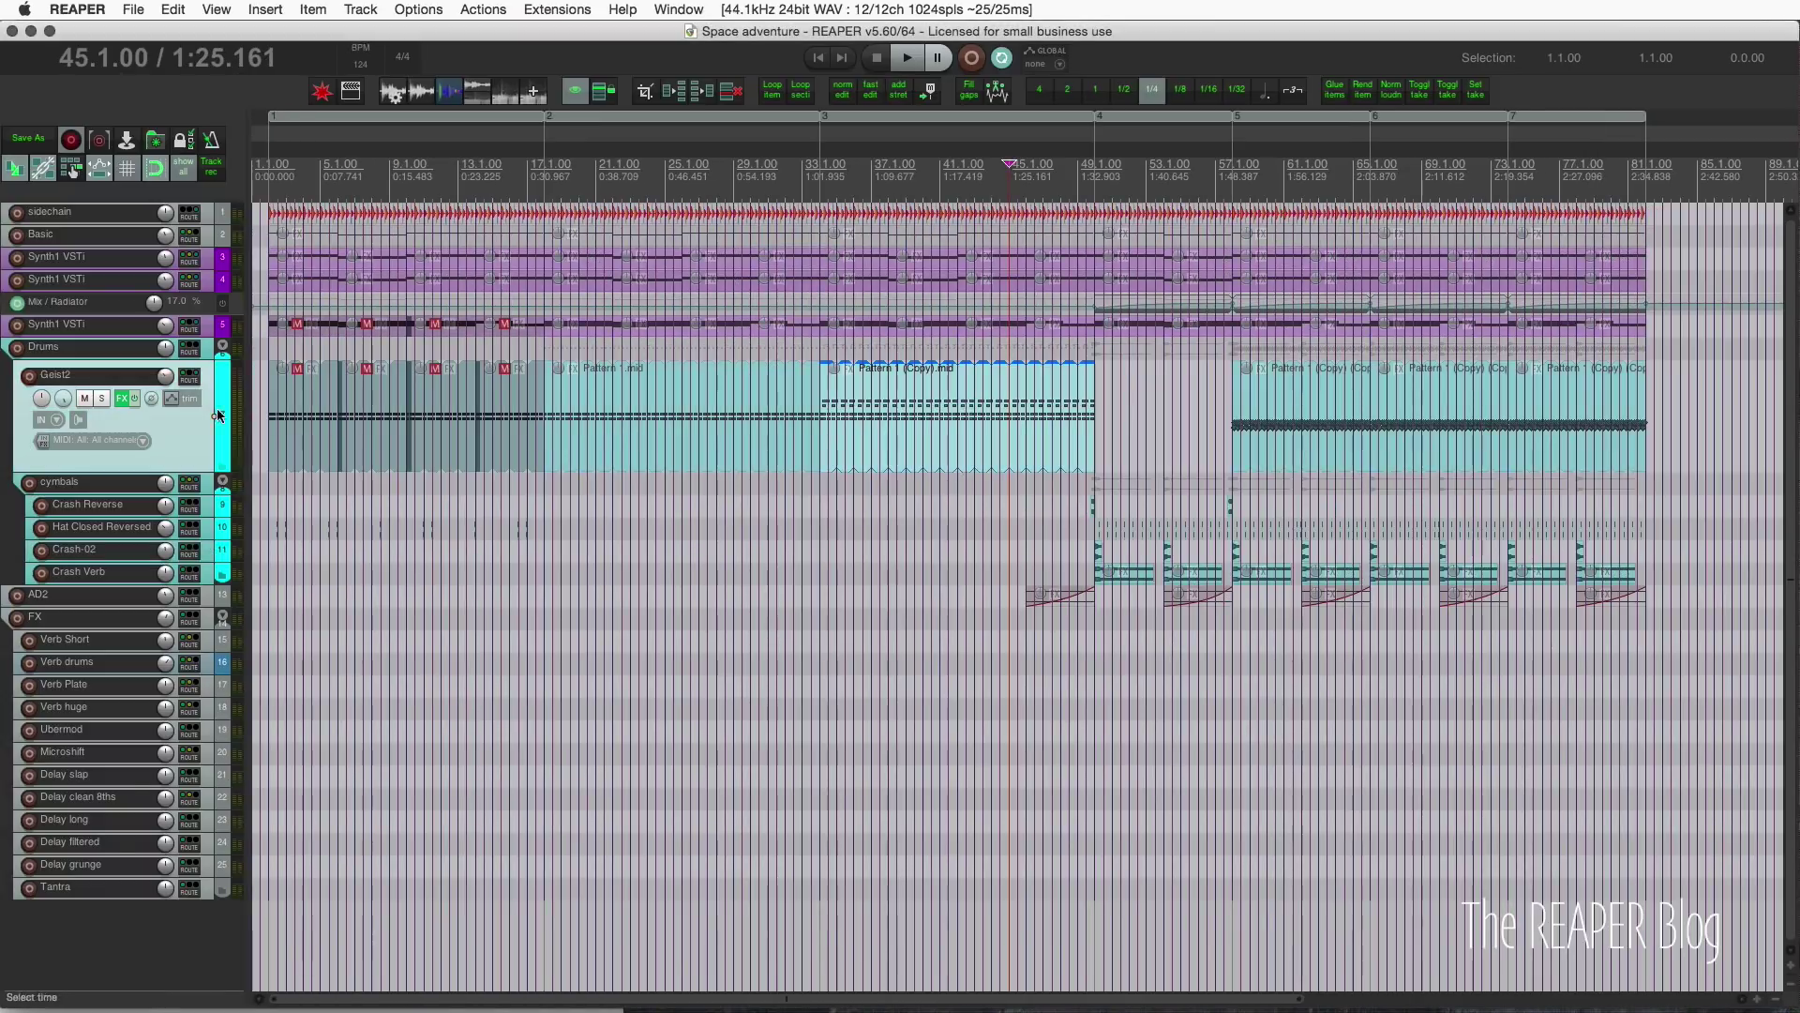
# - Enable project-wide bypass of underlying envelopes outside automation items from the Options menu
pyautogui.click(171, 397)
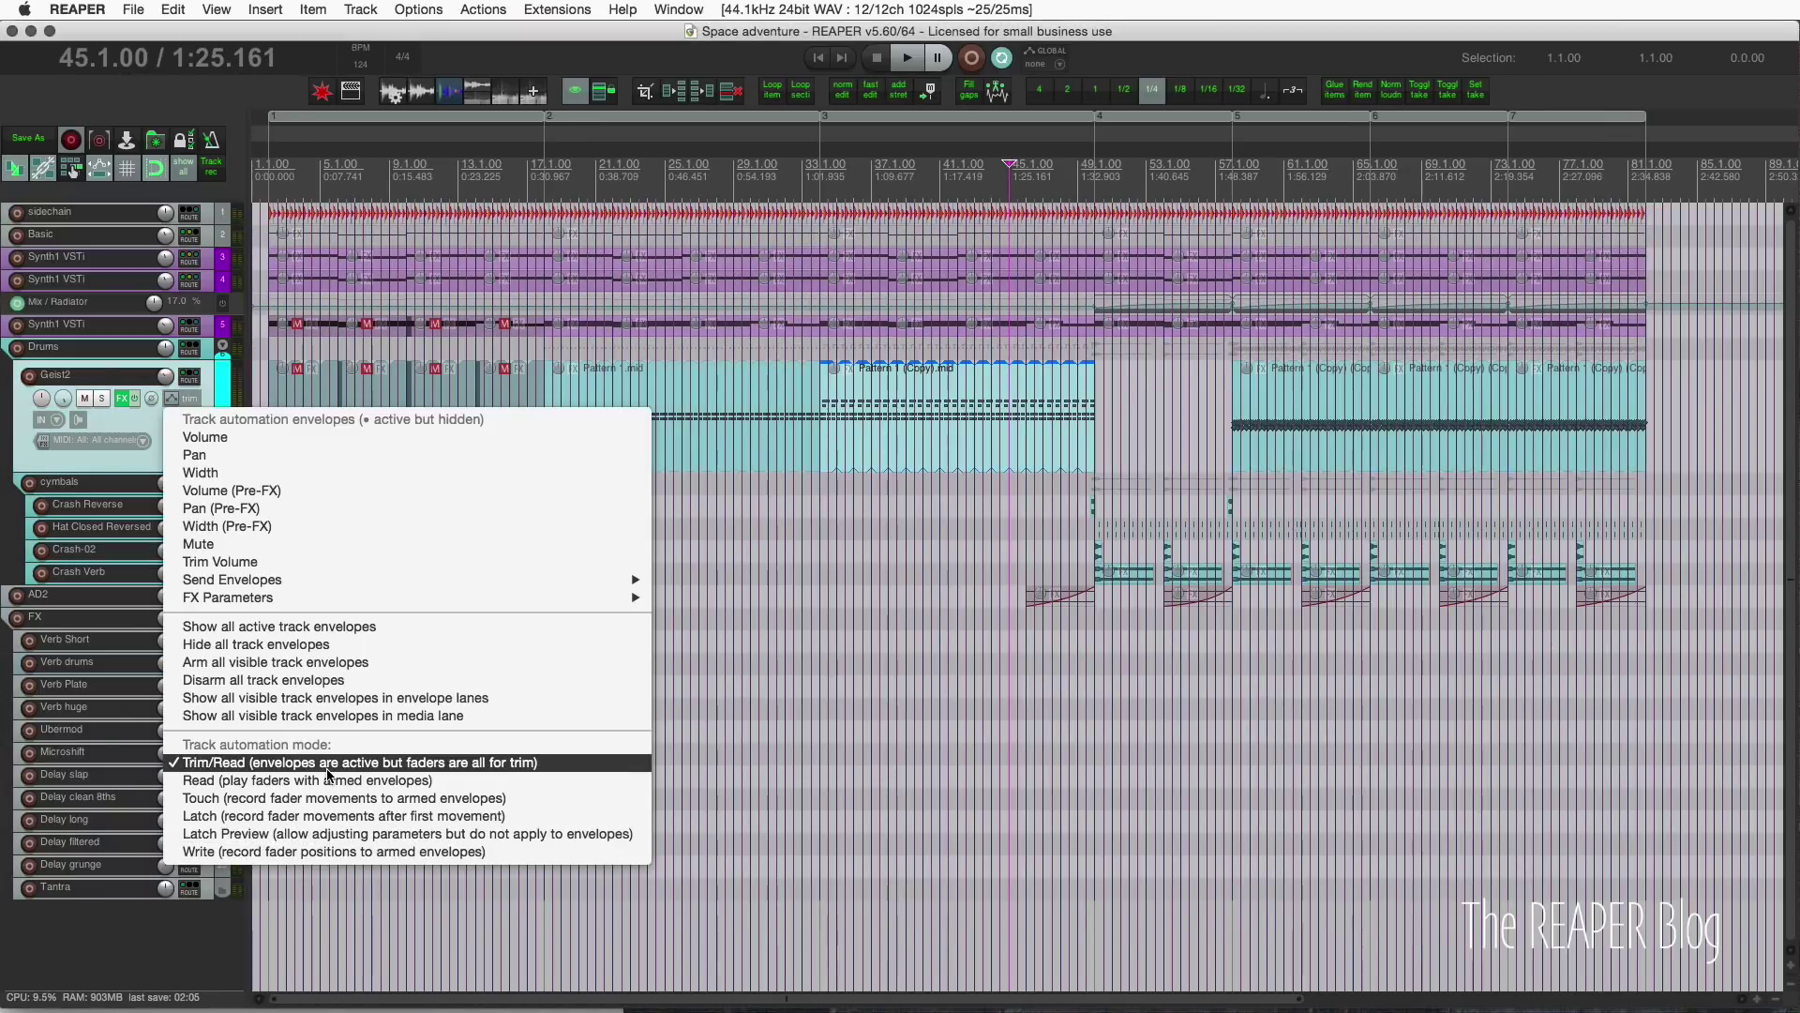
pyautogui.click(317, 442)
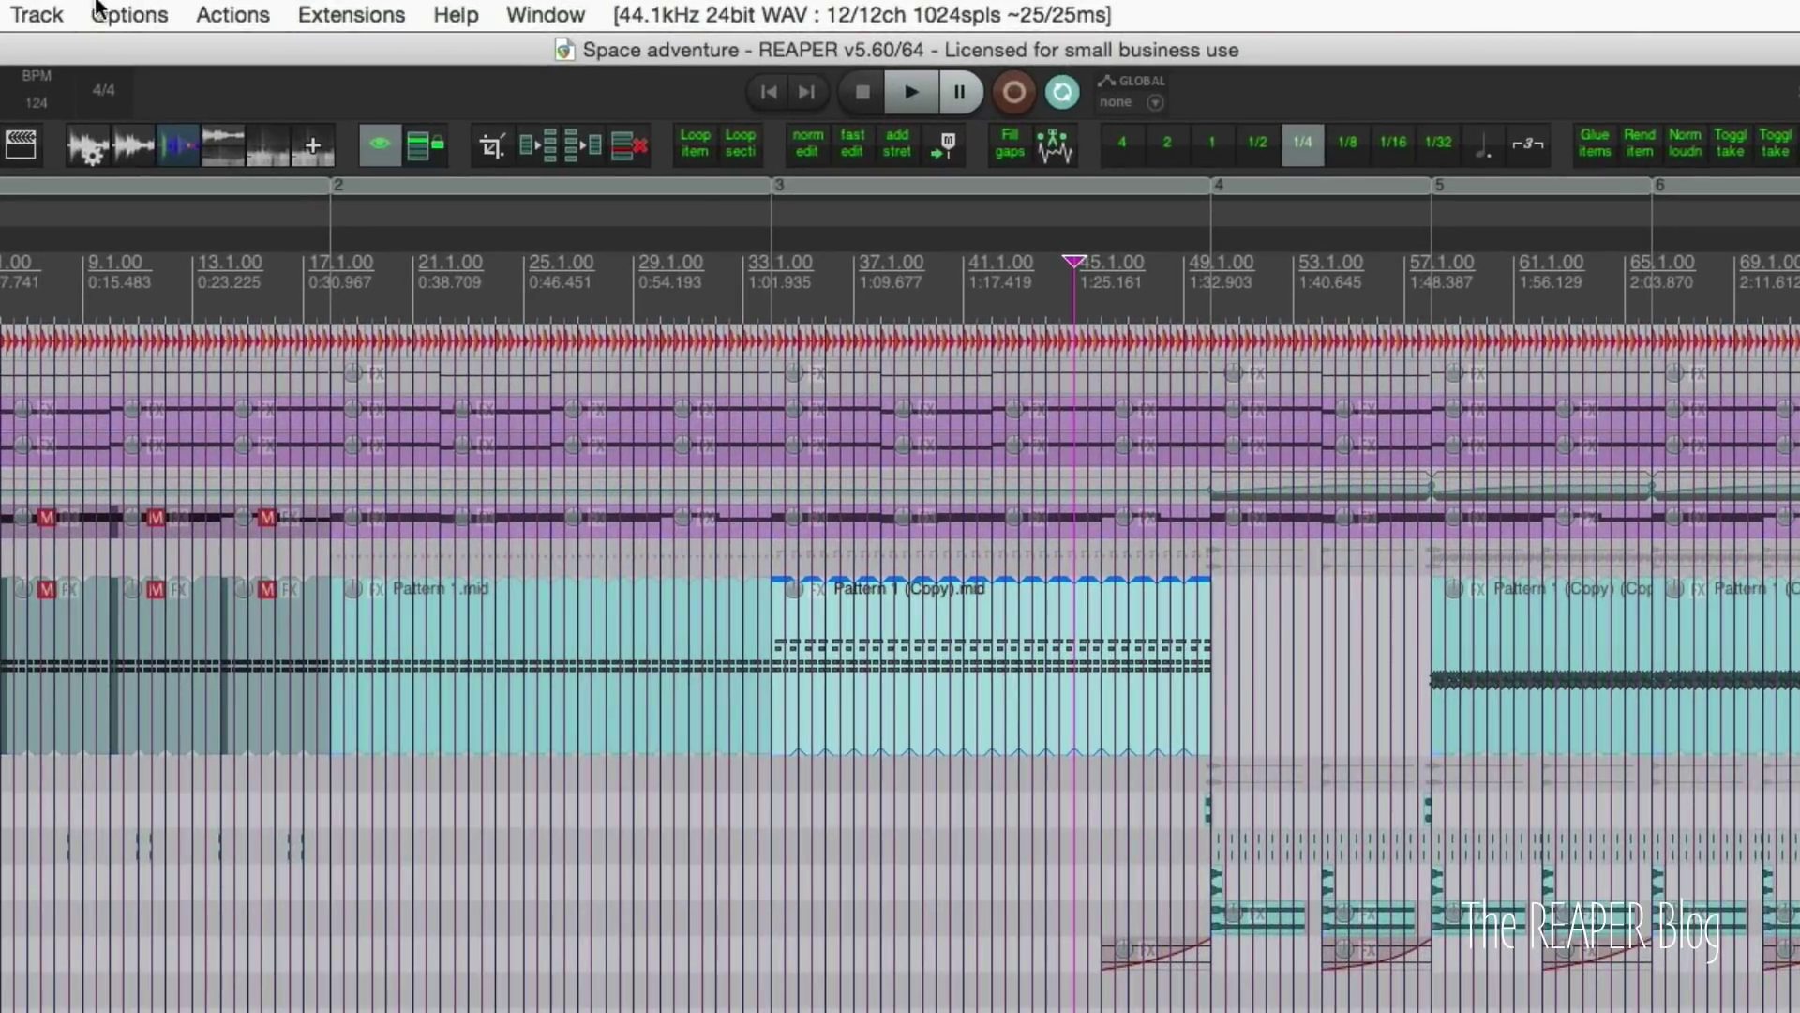
pyautogui.click(98, 11)
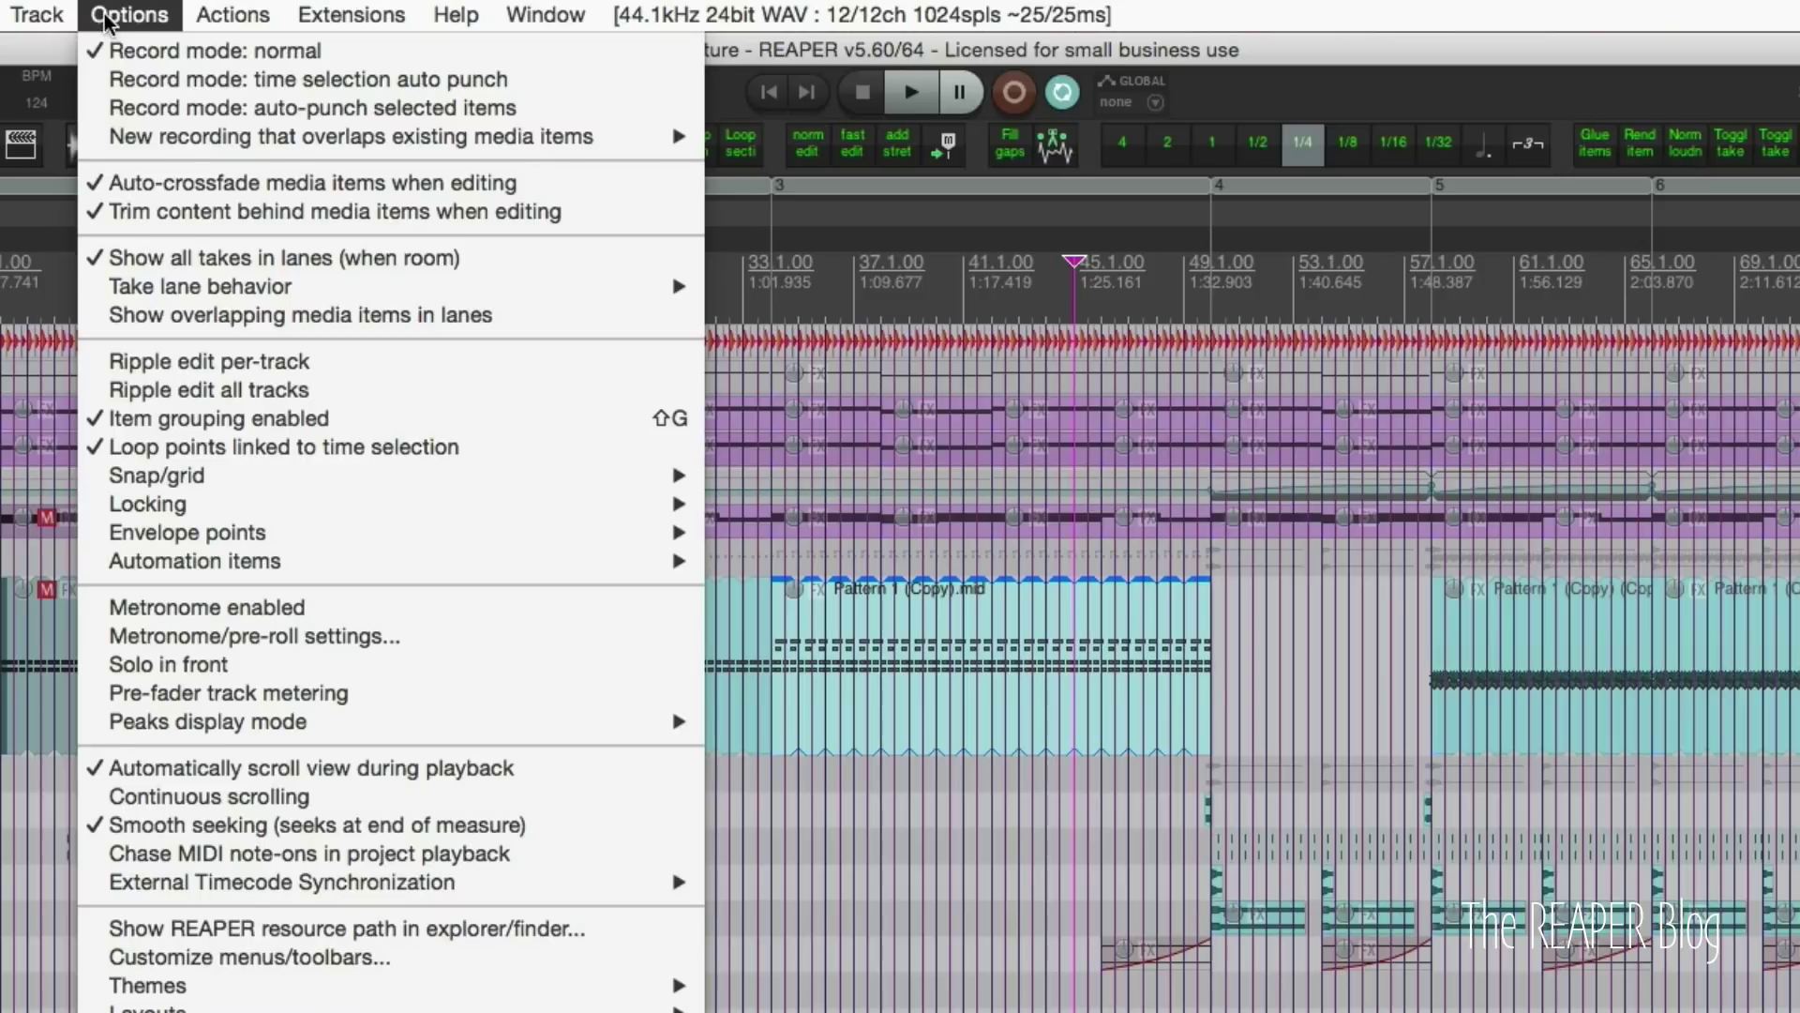
pyautogui.moveTo(267, 568)
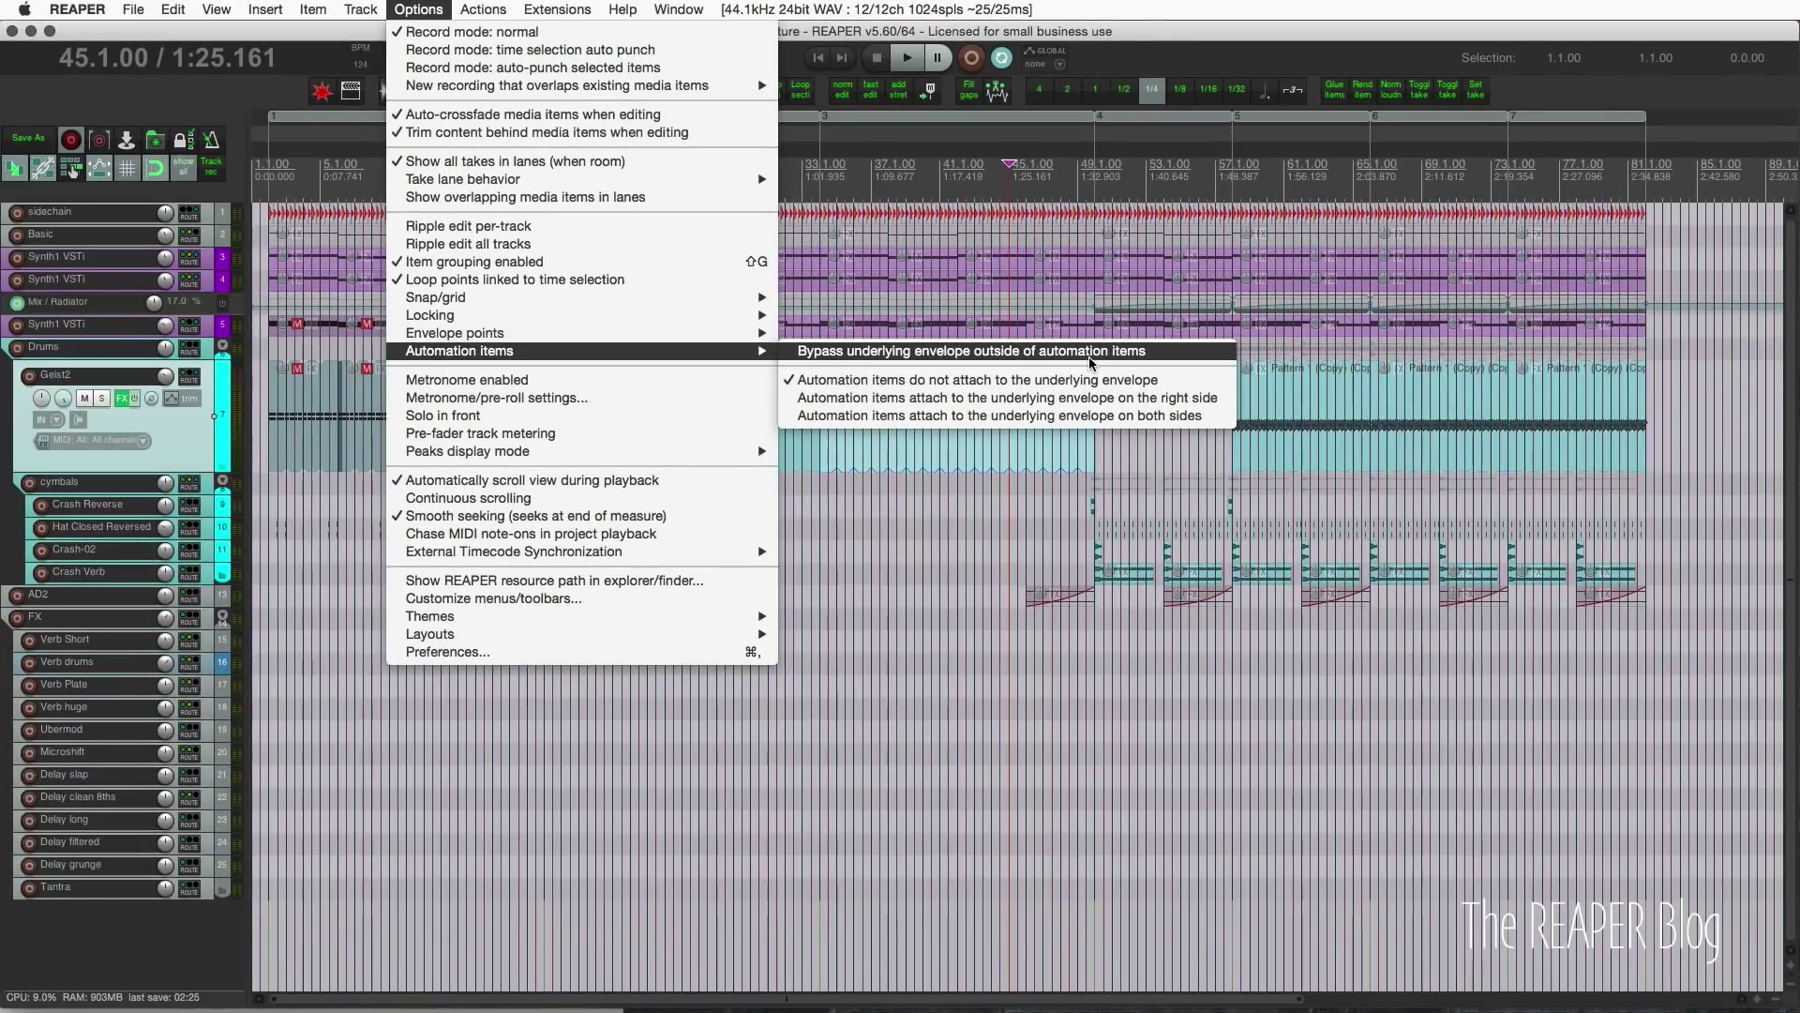
pyautogui.click(1089, 352)
pyautogui.scroll(5, 222, 322)
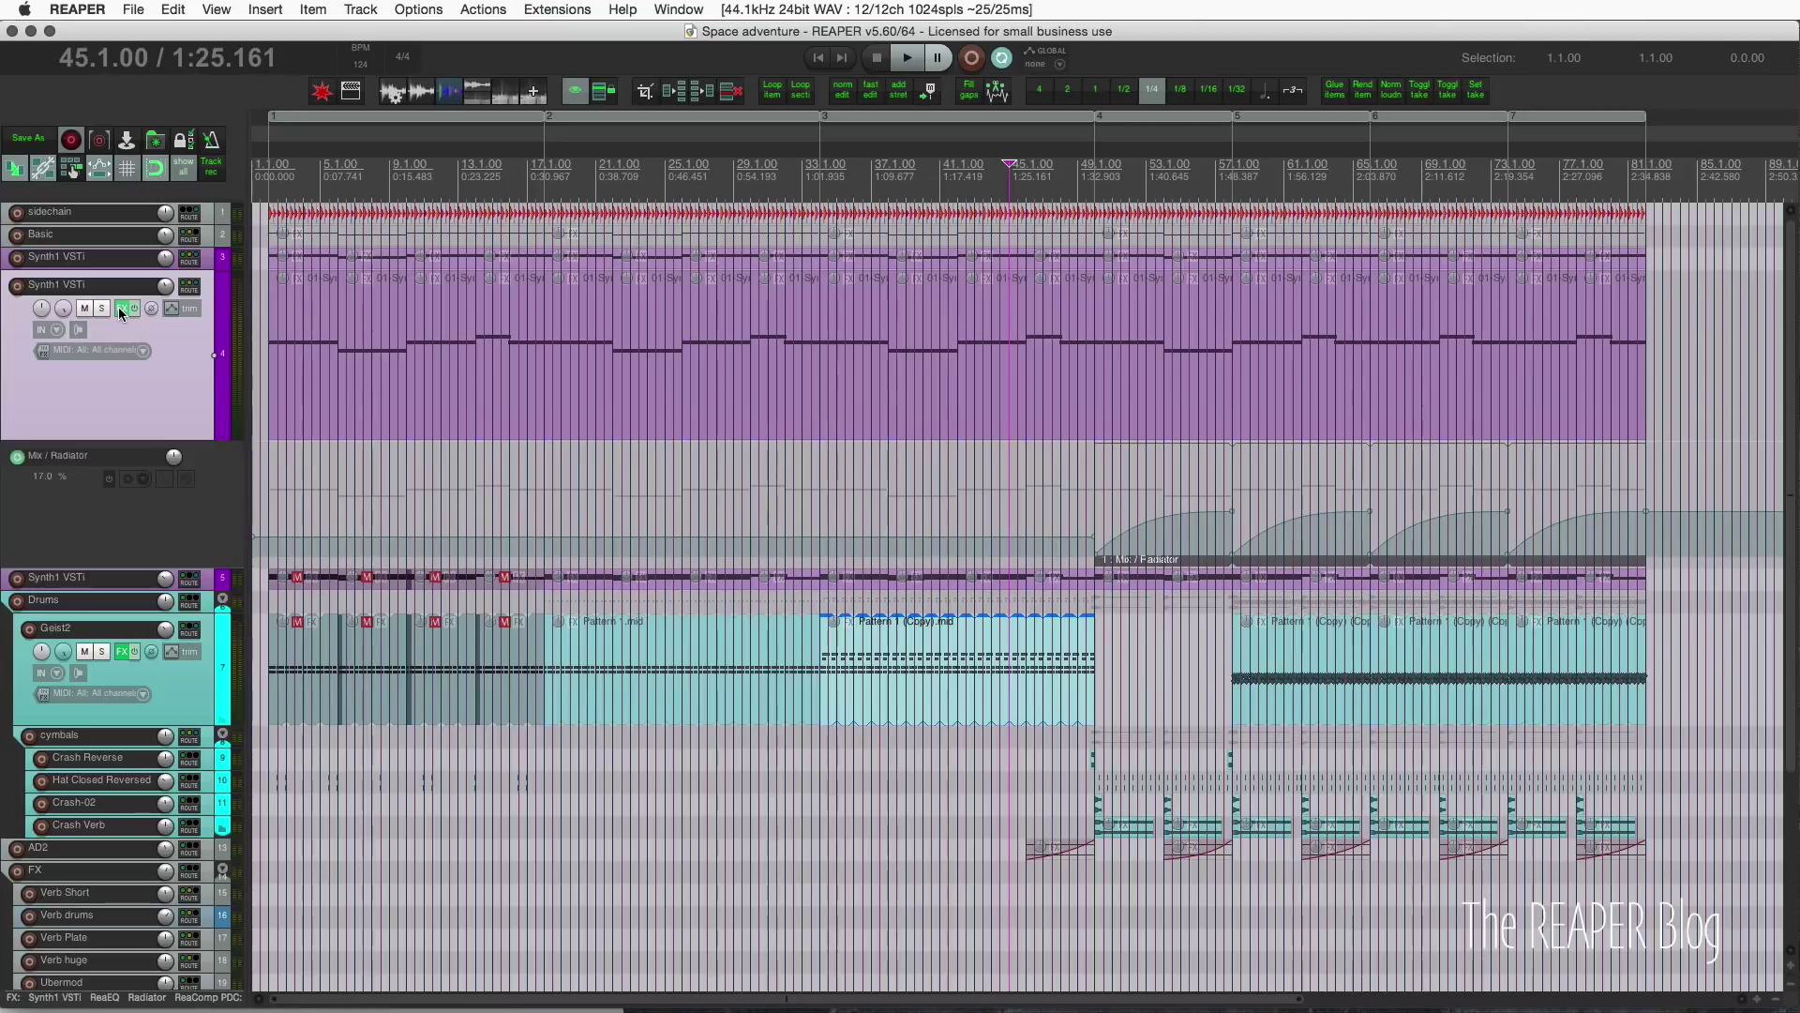
# - Open the Radiator plugin window from Synth1 VSTi's FX list and move it aside
pyautogui.rightClick(120, 334)
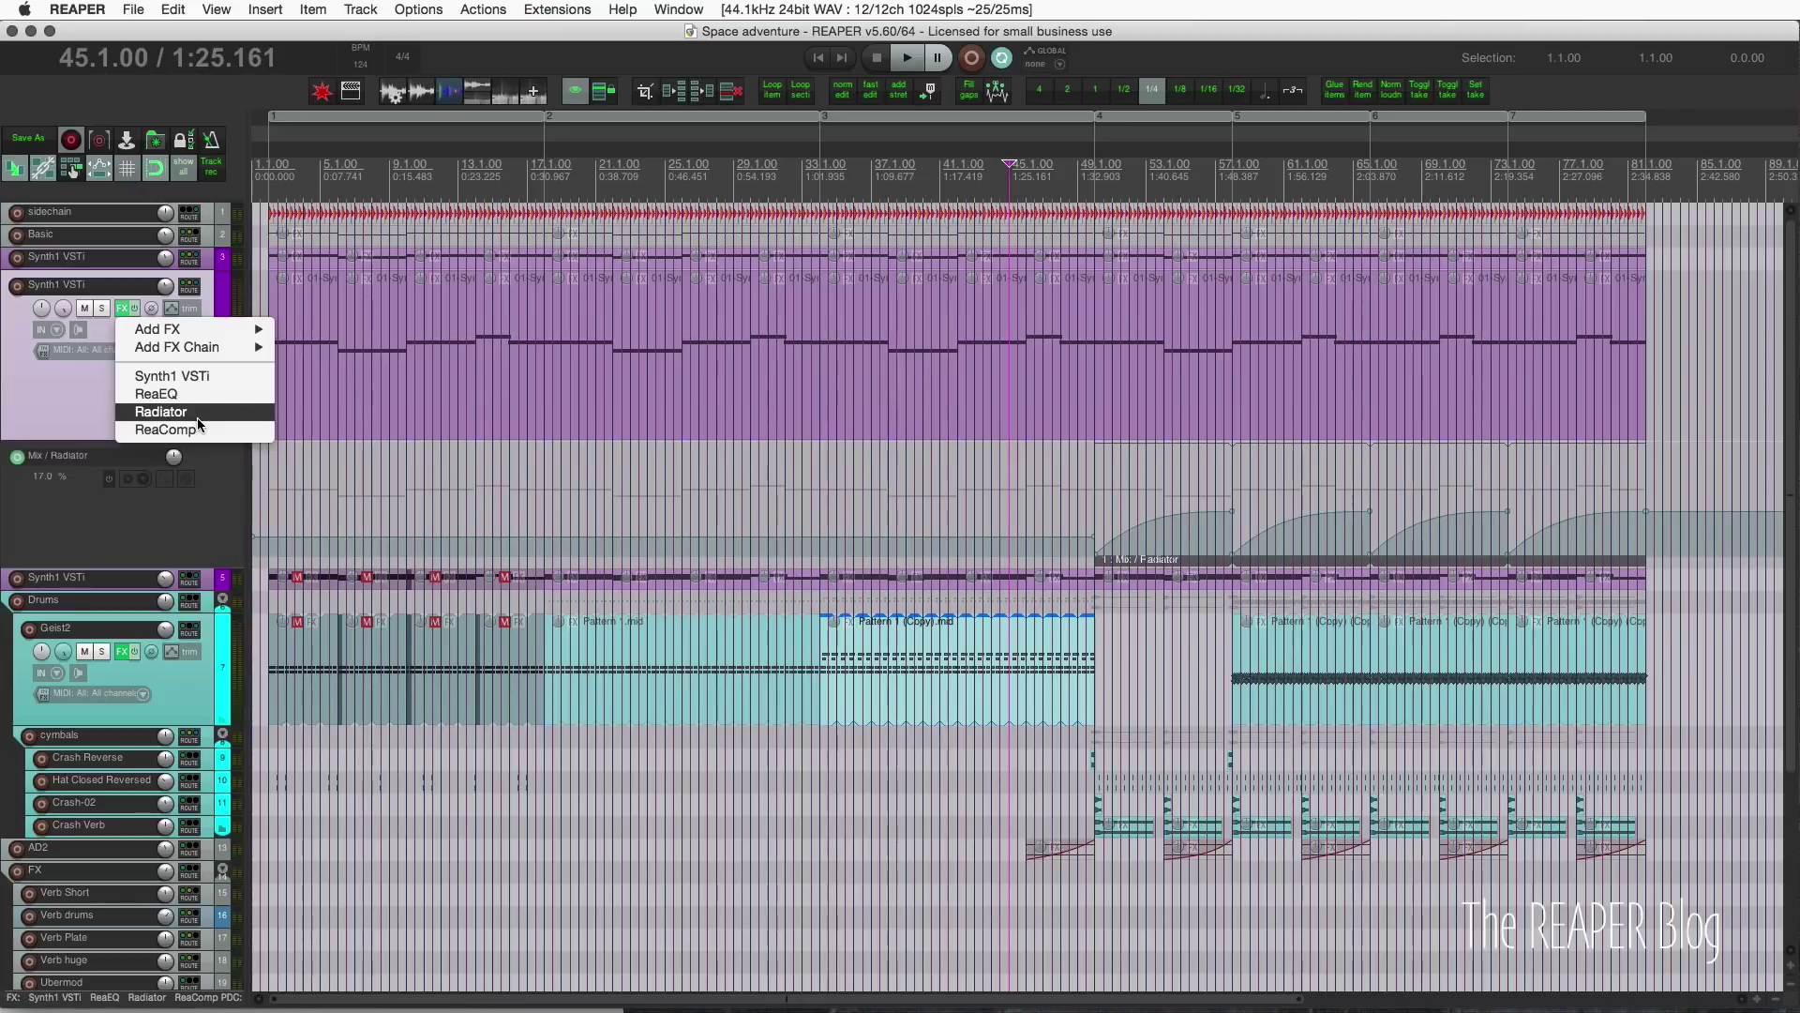
pyautogui.click(199, 415)
pyautogui.moveTo(889, 424); pyautogui.dragTo(722, 656)
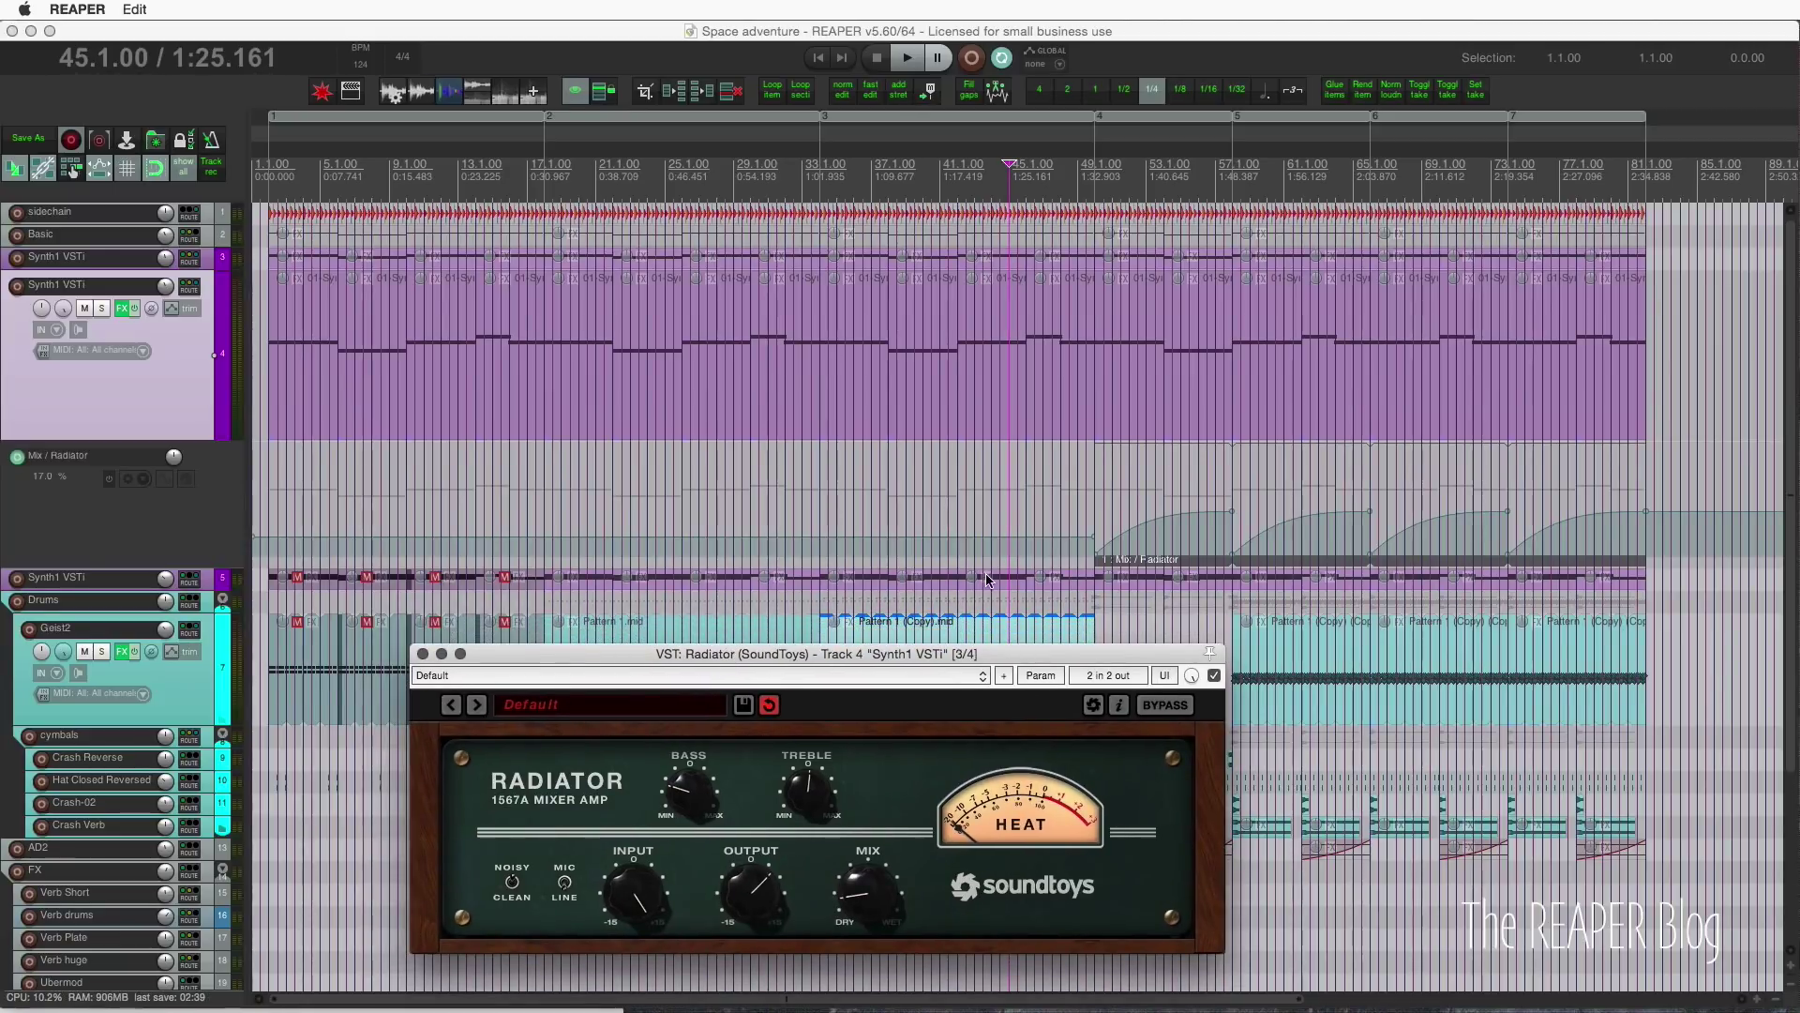
# - Select the Mix / Radiator envelope, place the cursor around bar 48, and start playback
pyautogui.click(1062, 489)
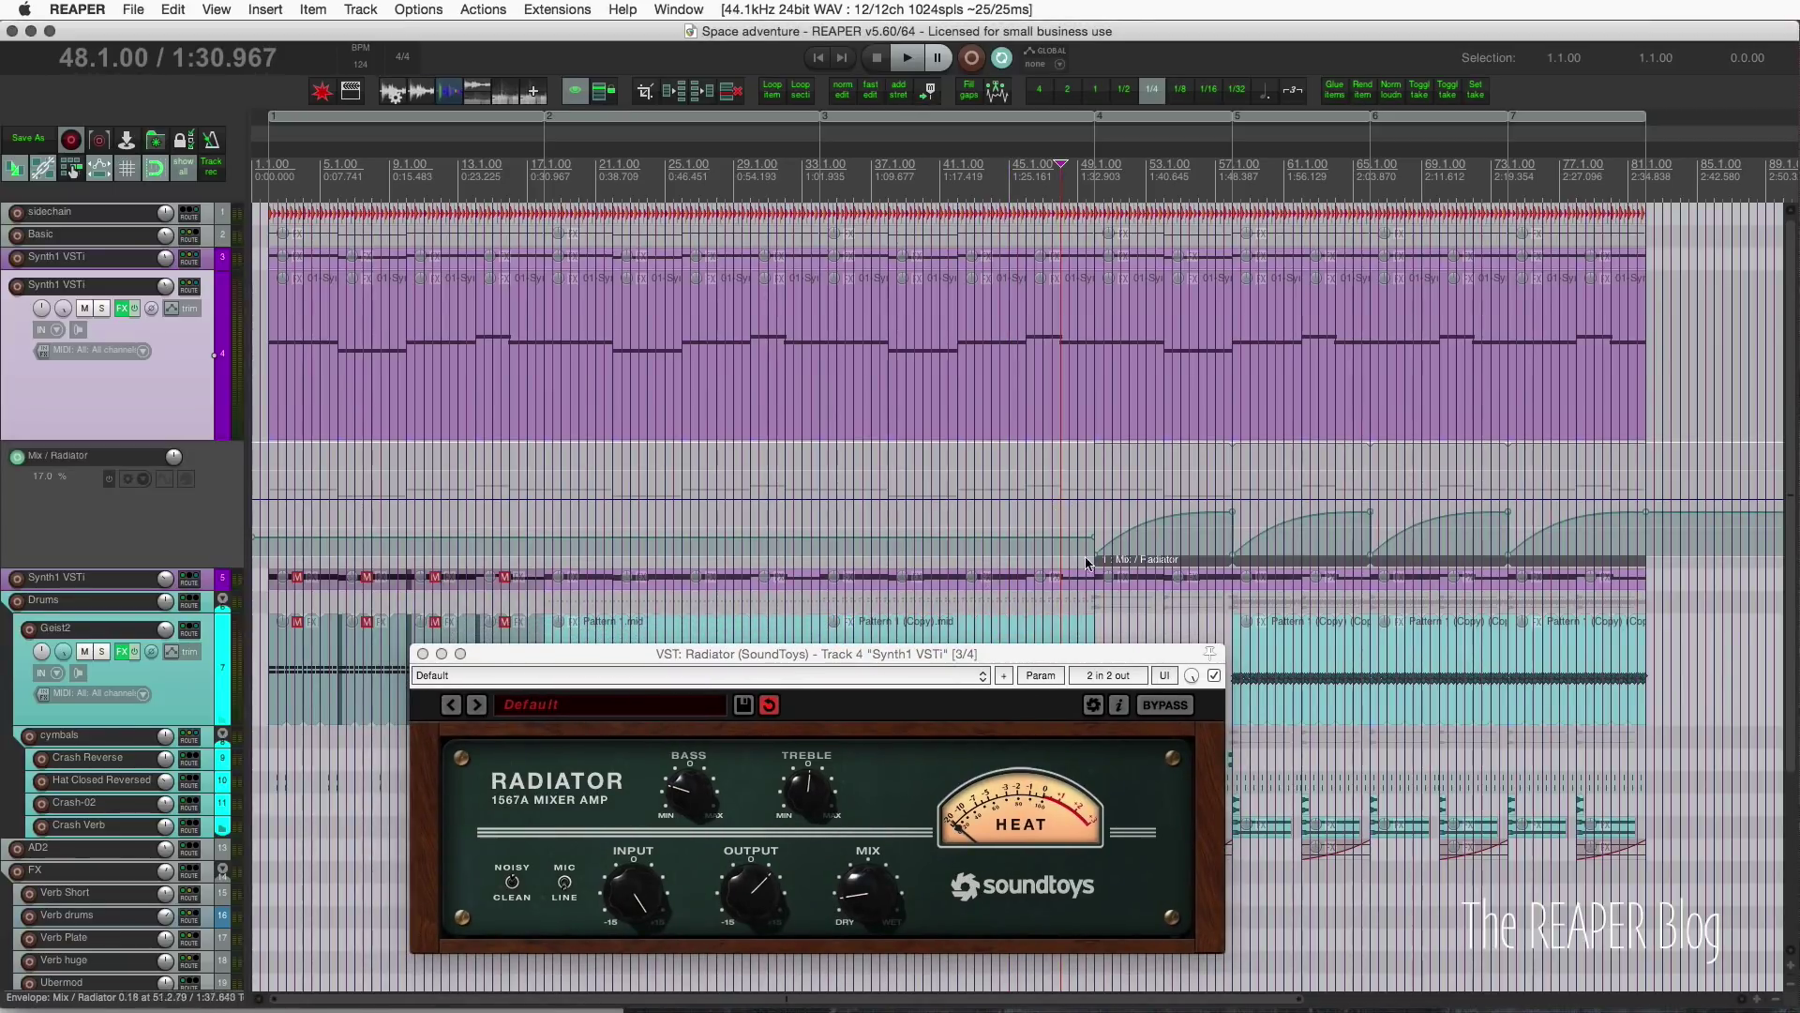
pyautogui.hscroll(5, 957, 525)
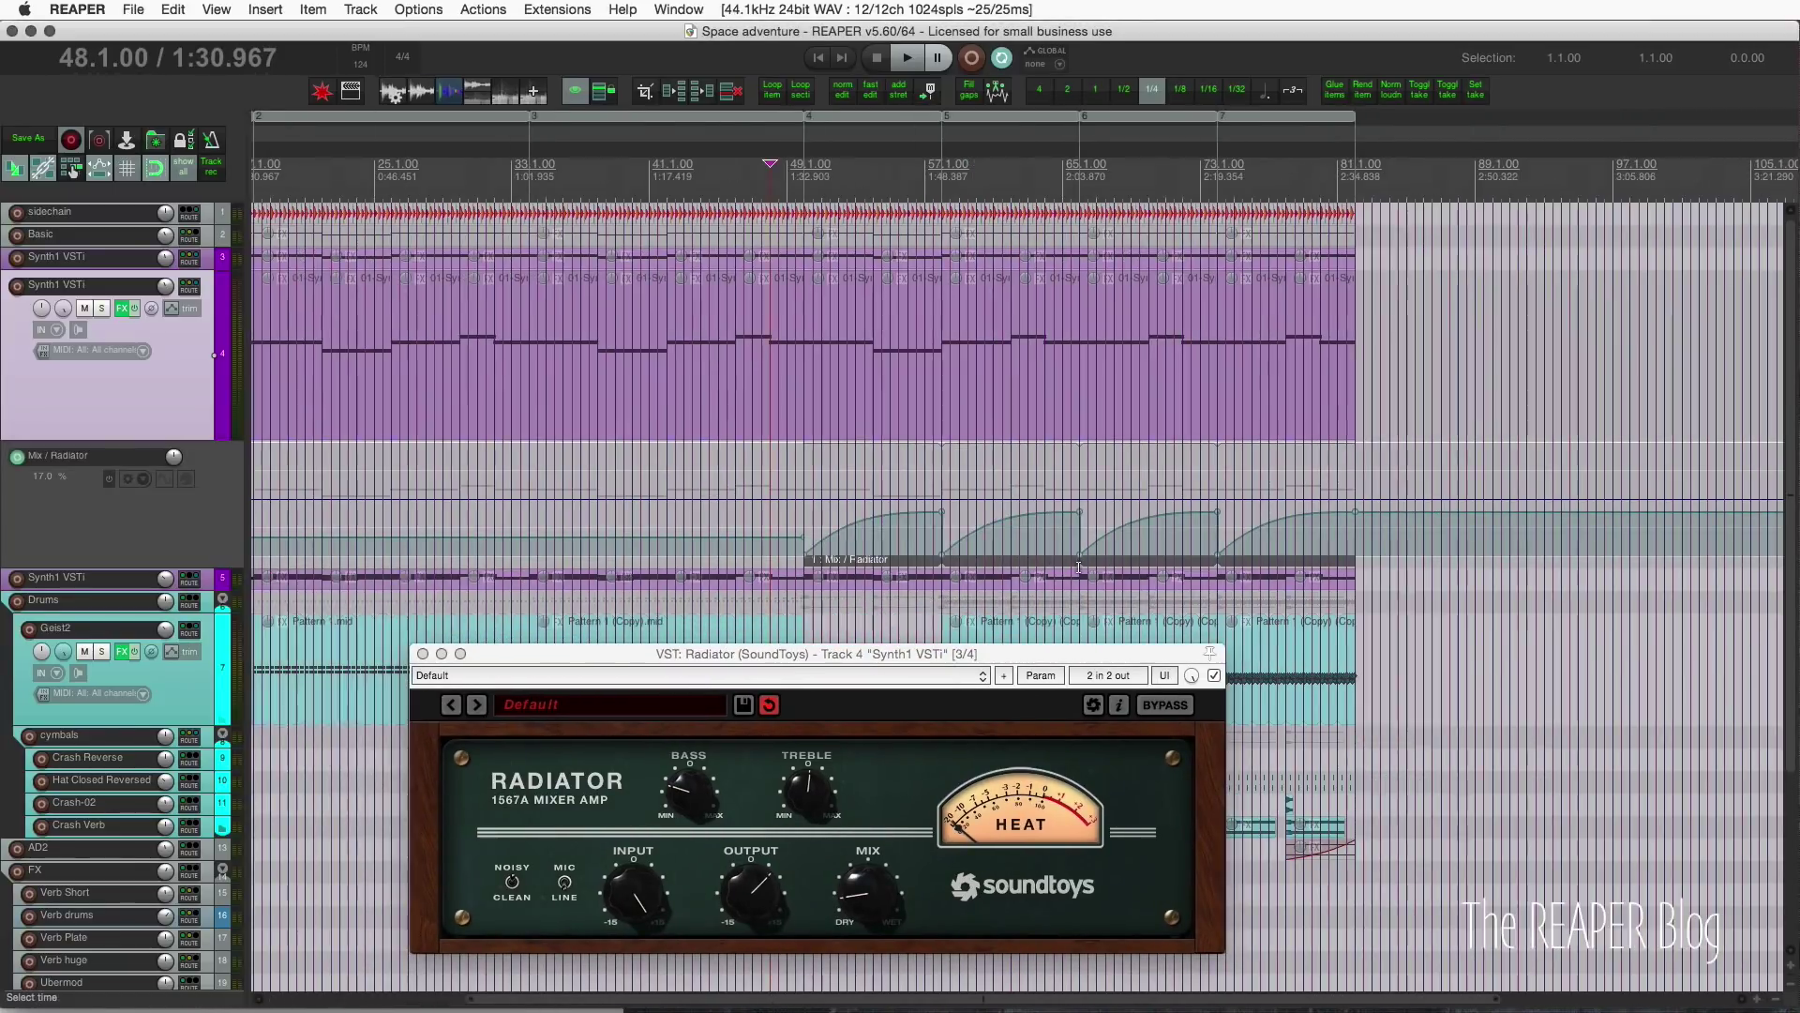
pyautogui.click(884, 560)
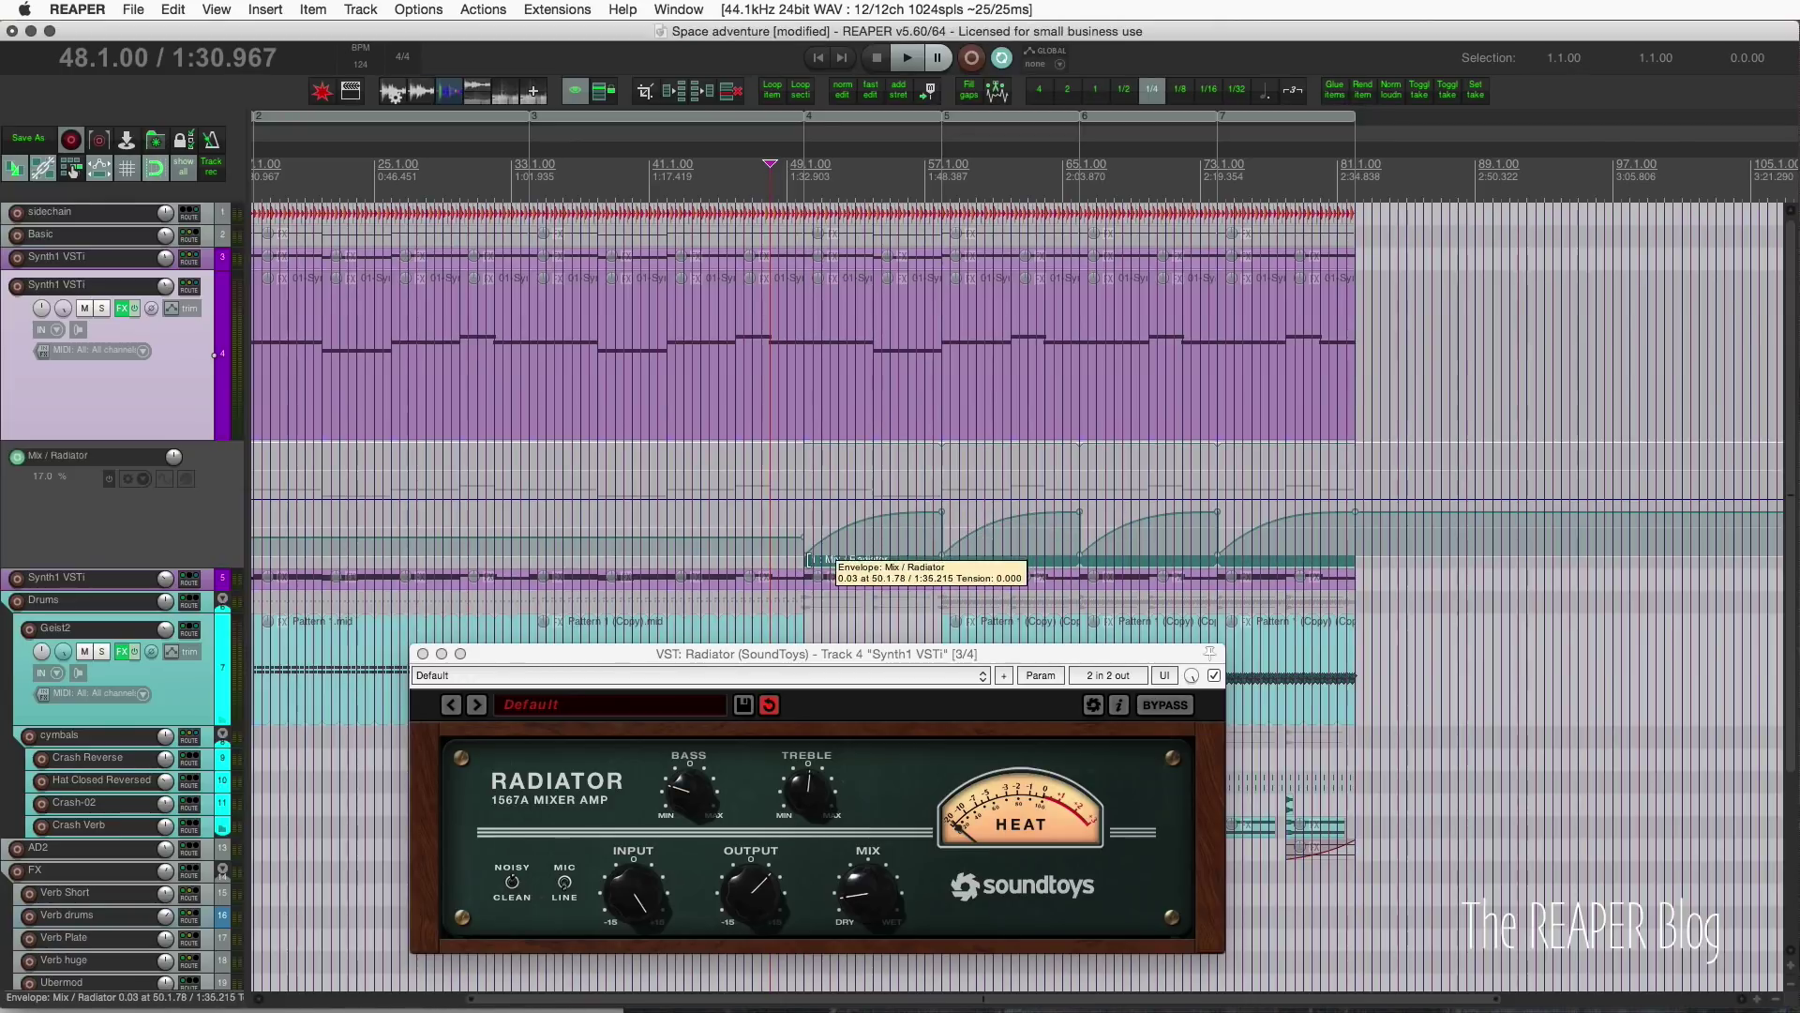
pyautogui.click(940, 547)
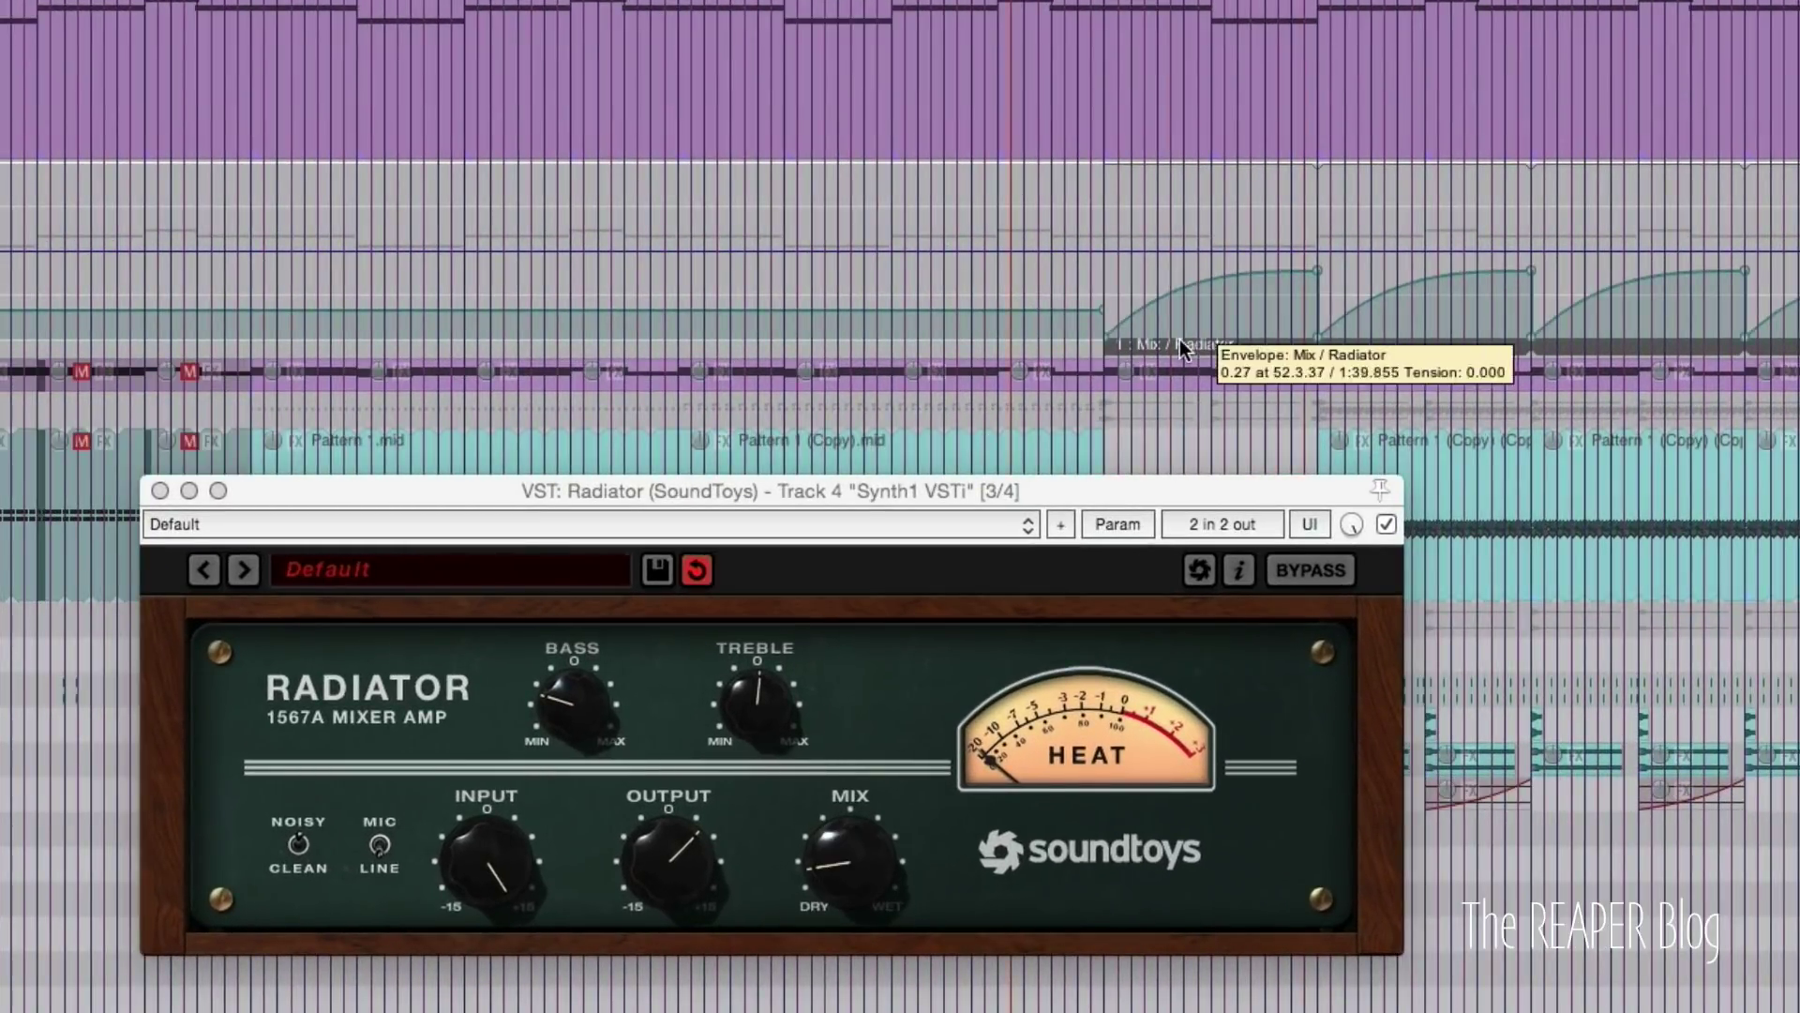
pyautogui.click(784, 235)
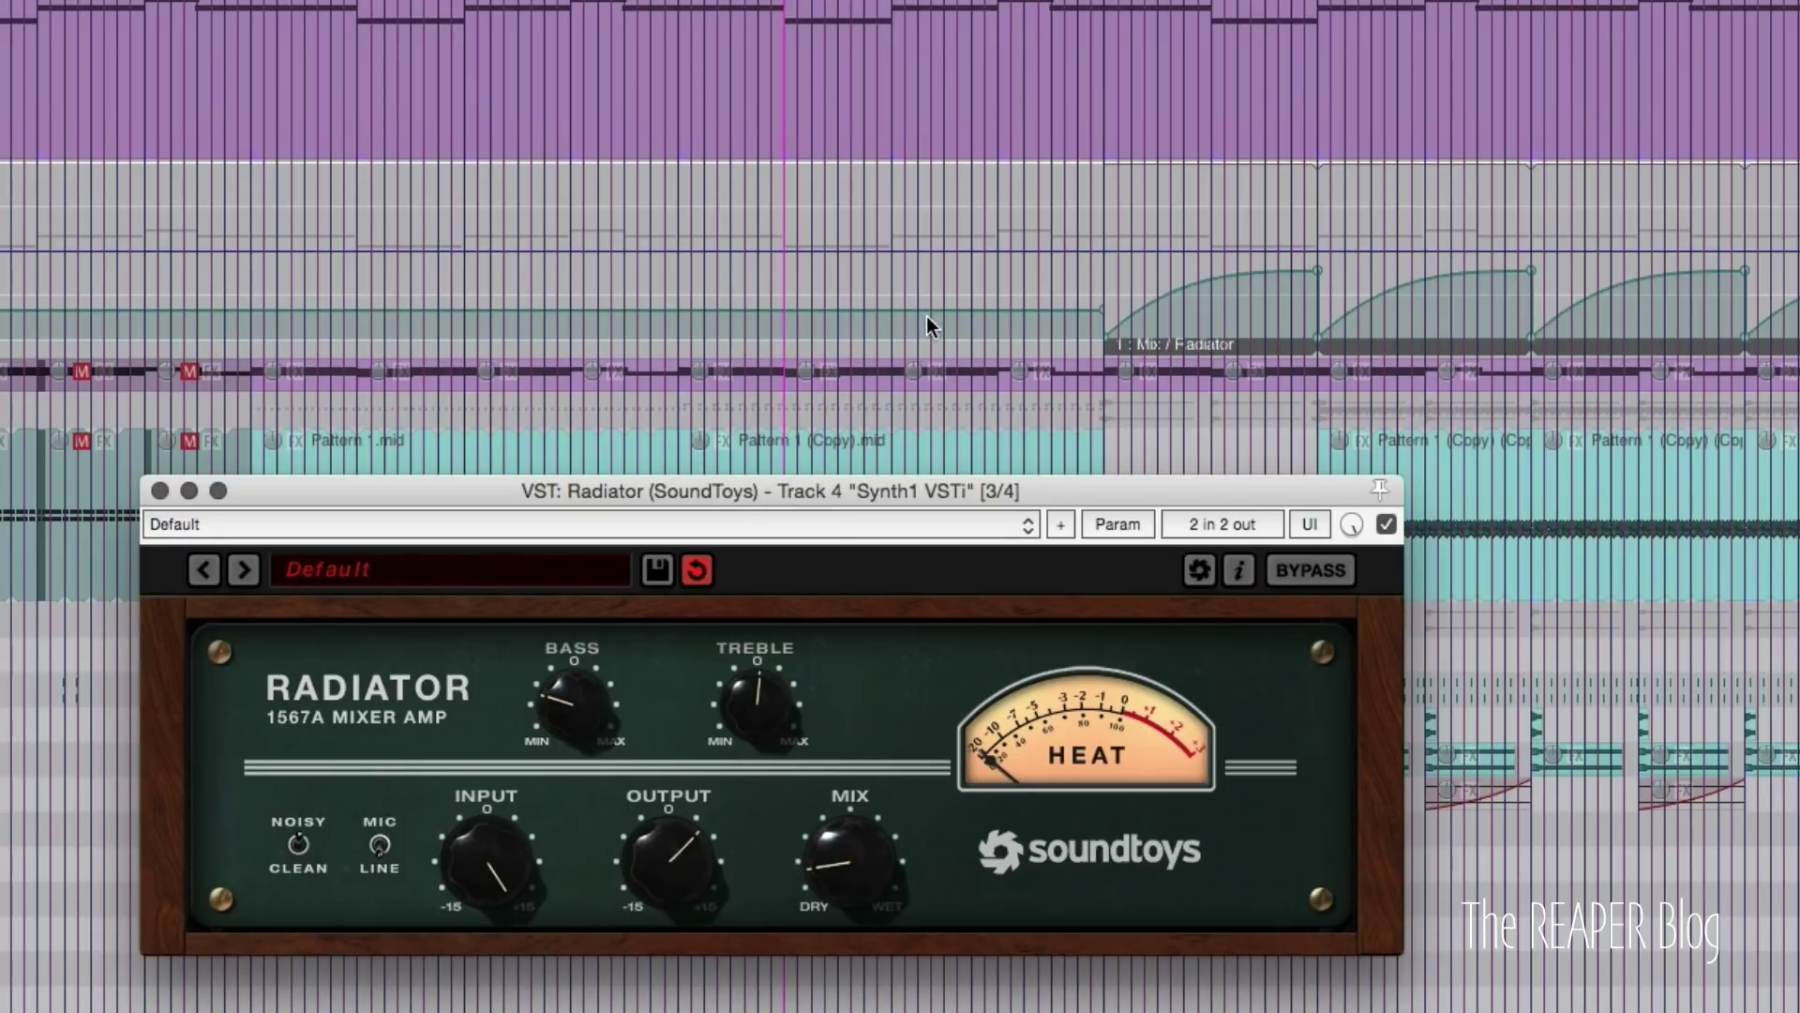
pyautogui.click(971, 278)
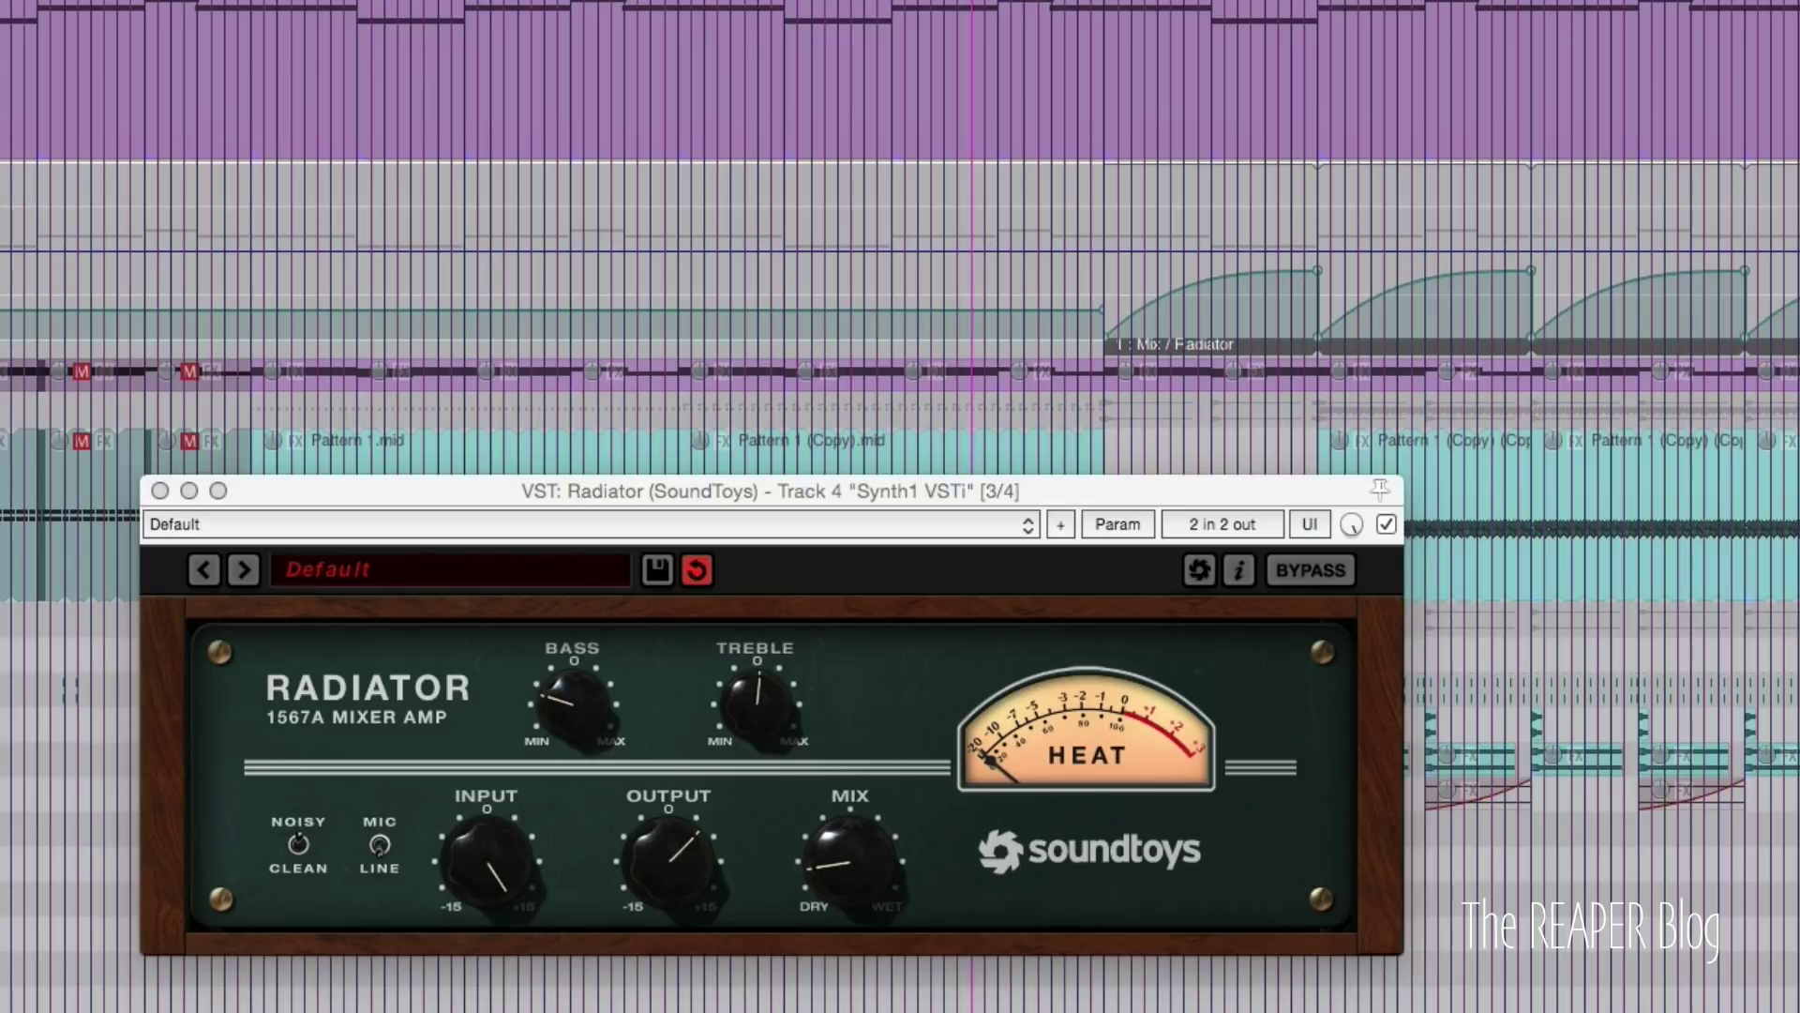
pyautogui.press('space')
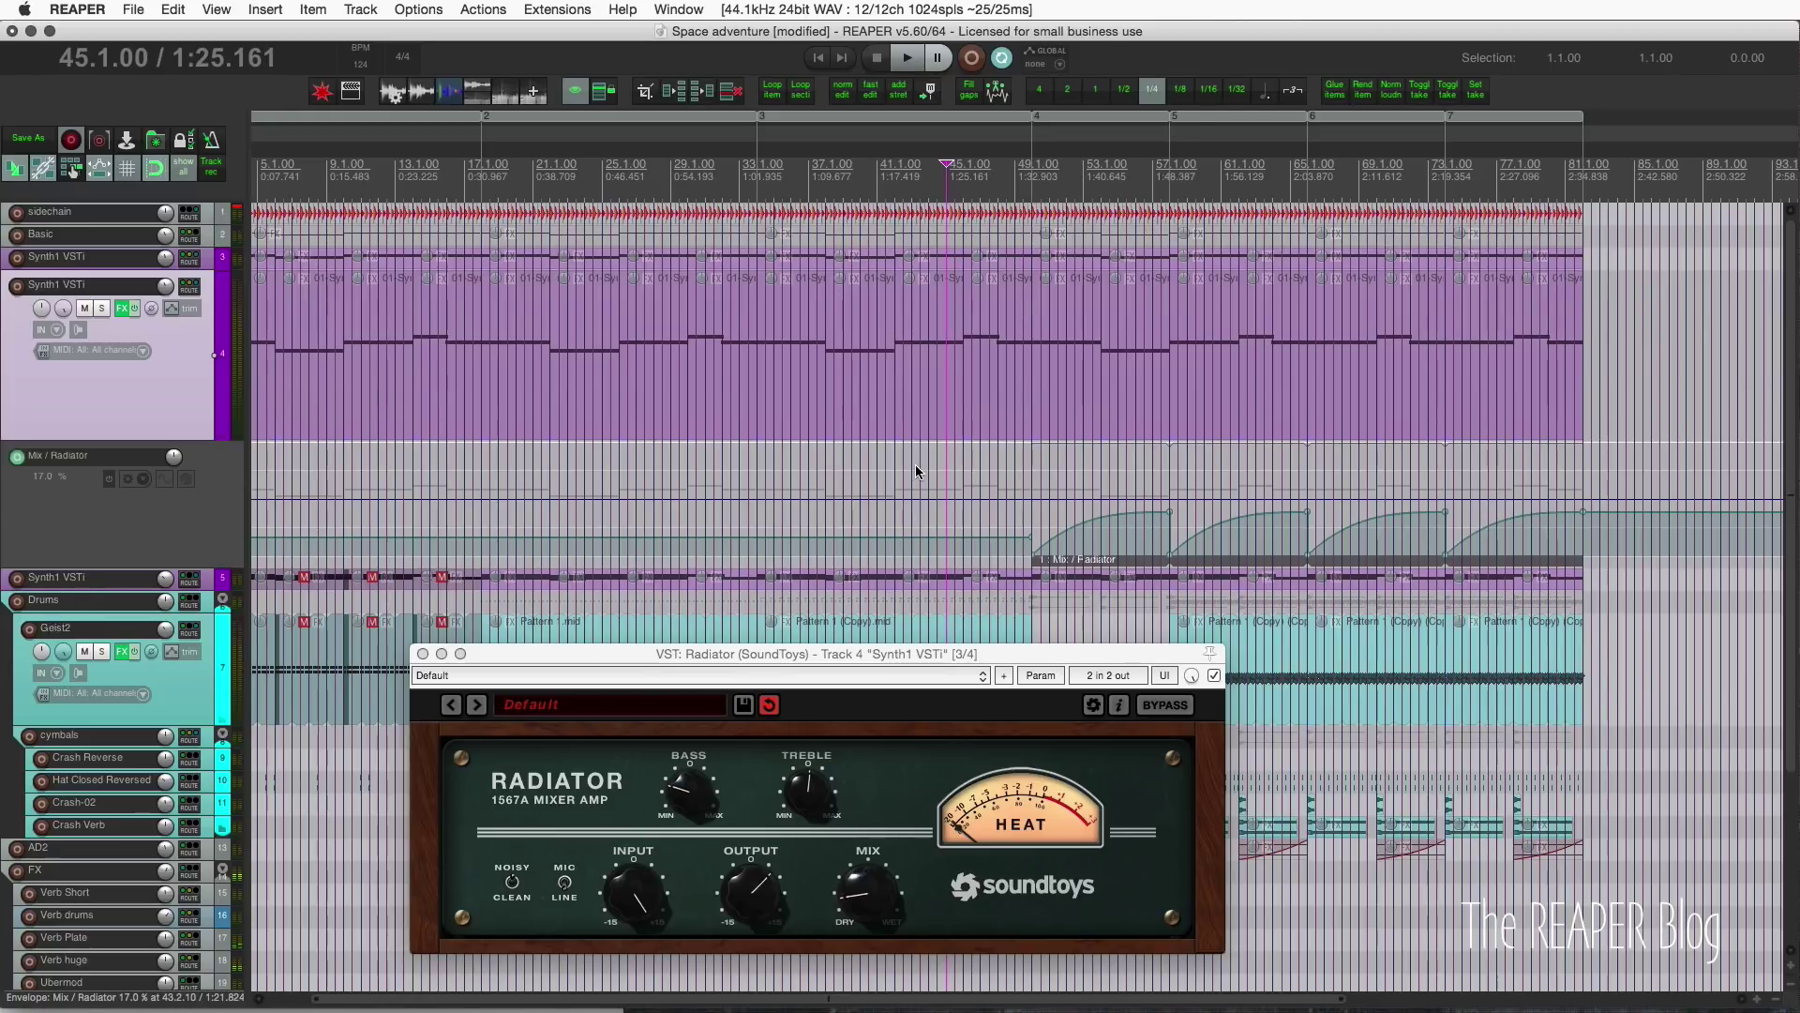
# - Set the Mix / Radiator envelope to bypass its underlying envelope outside automation items
pyautogui.press('Left')
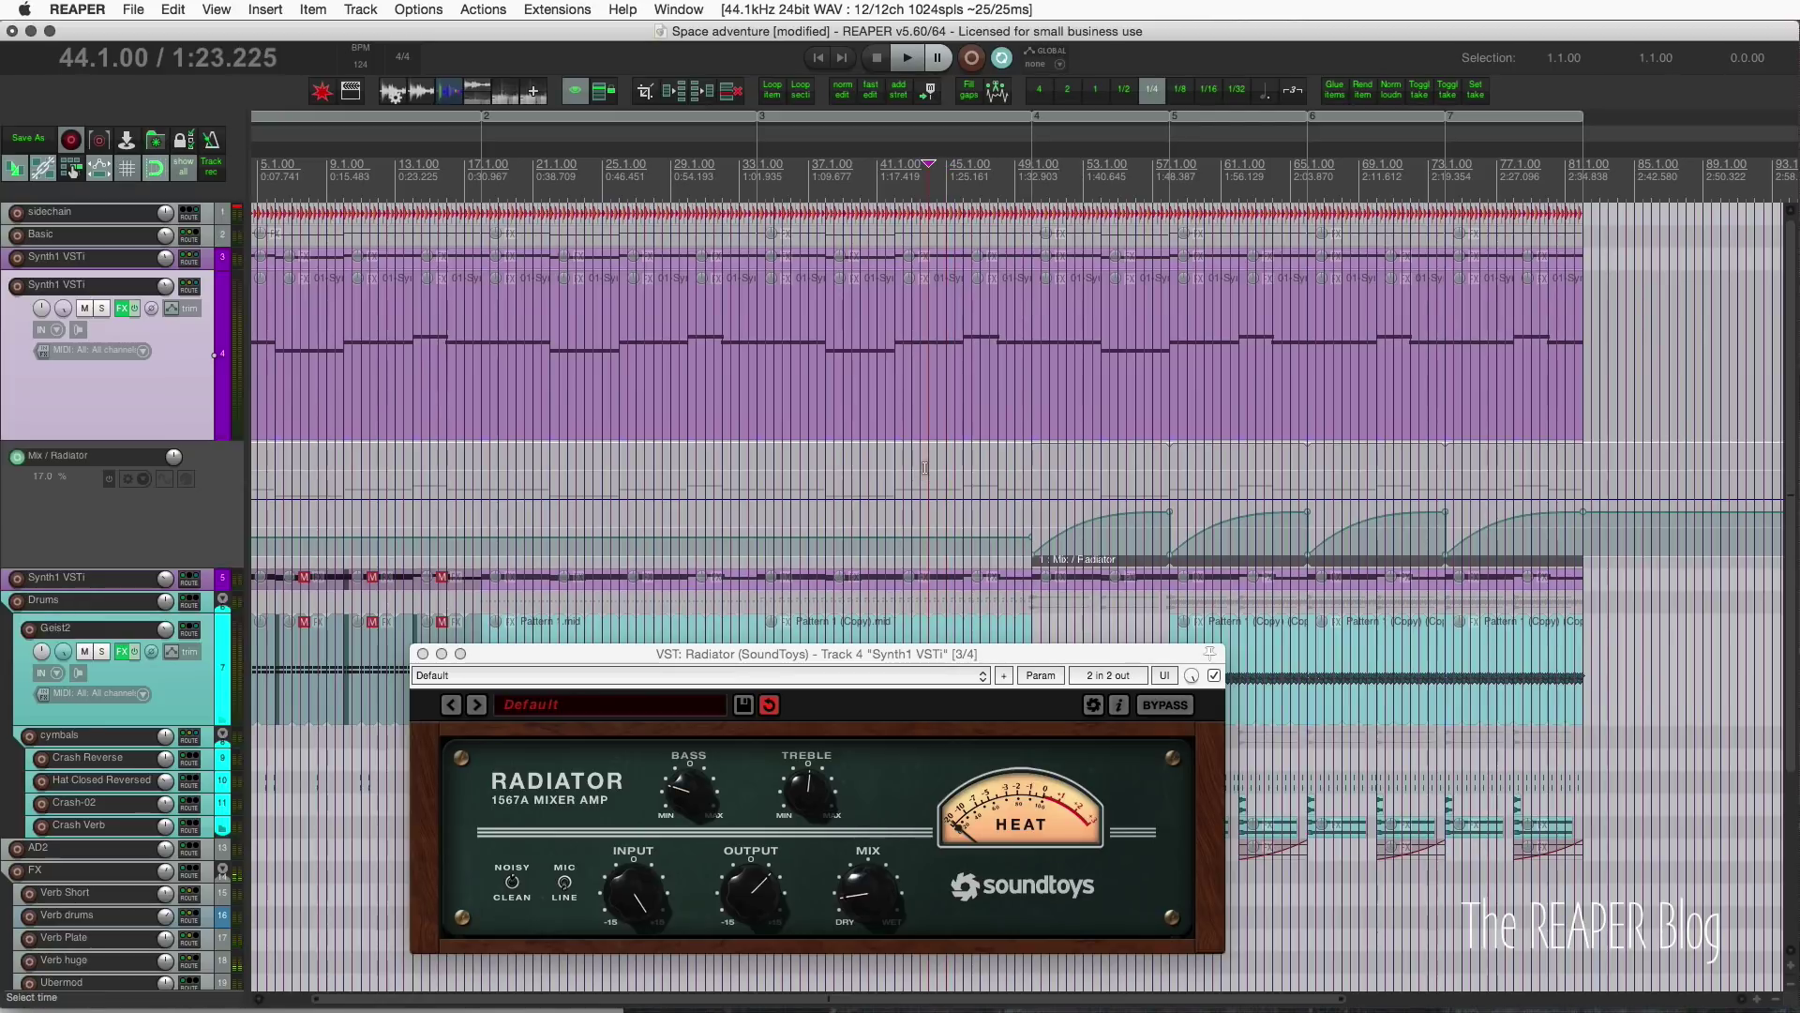
pyautogui.rightClick(903, 515)
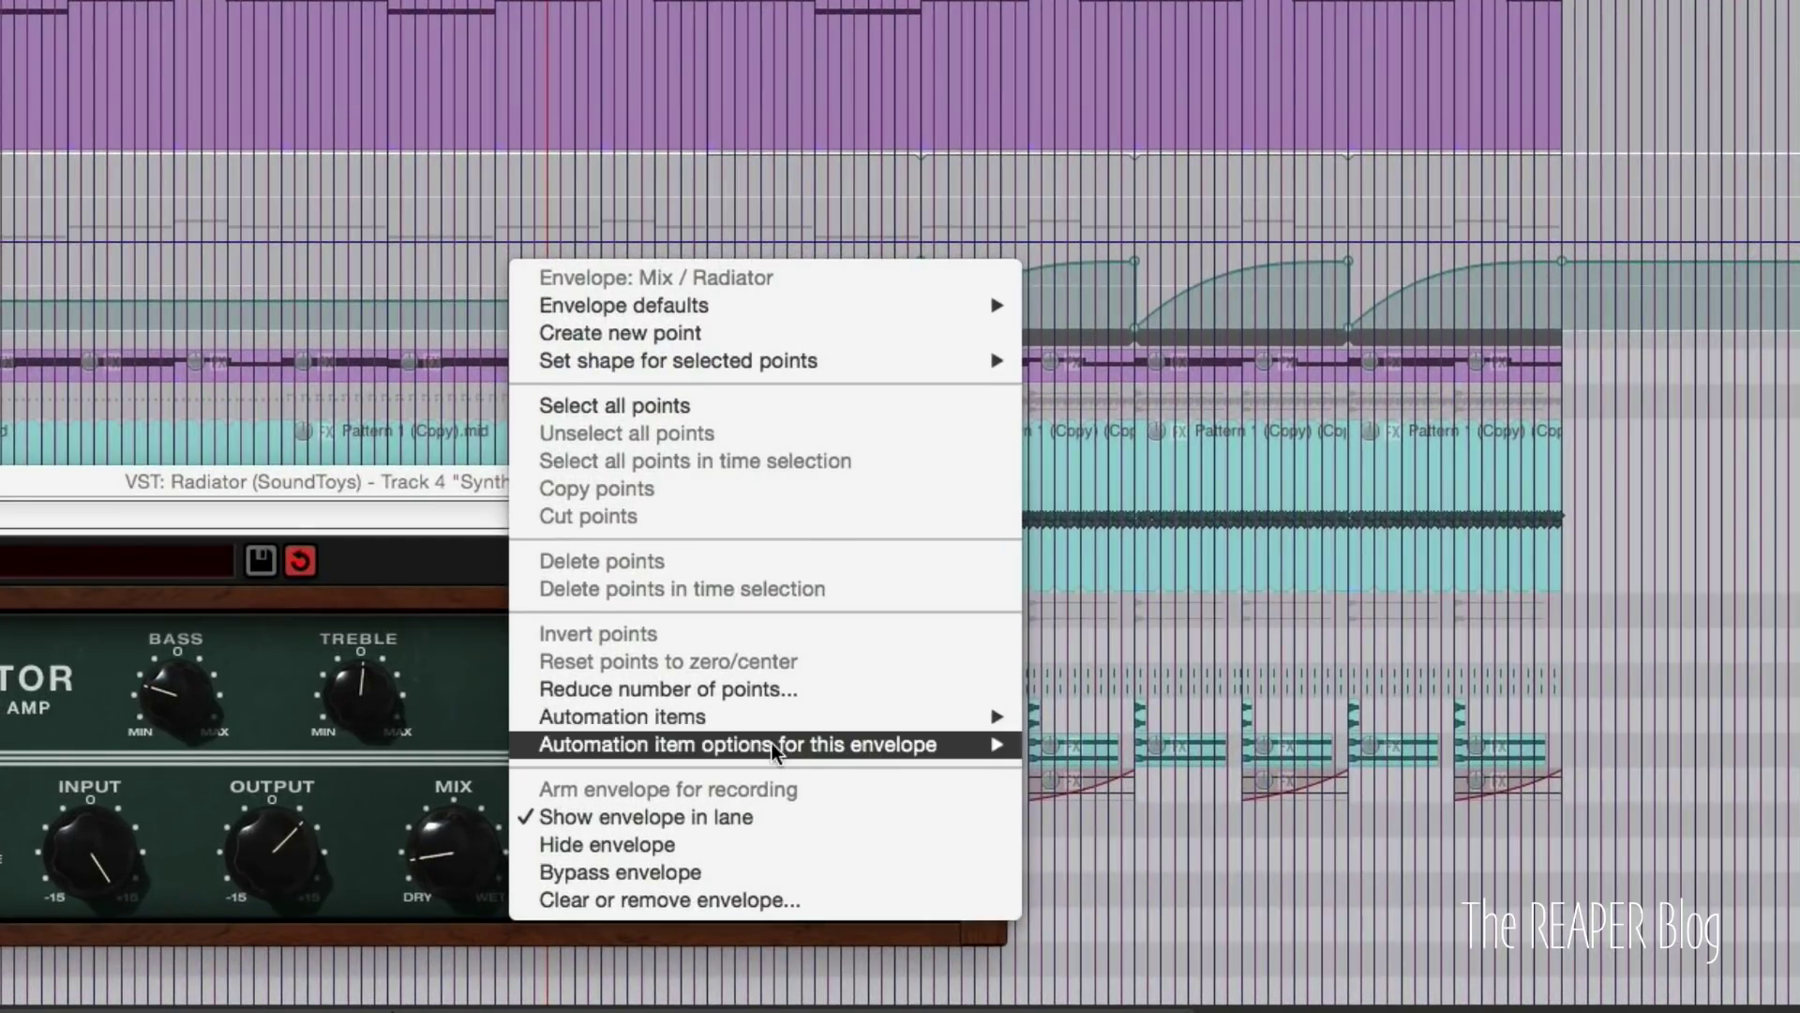
pyautogui.moveTo(774, 750)
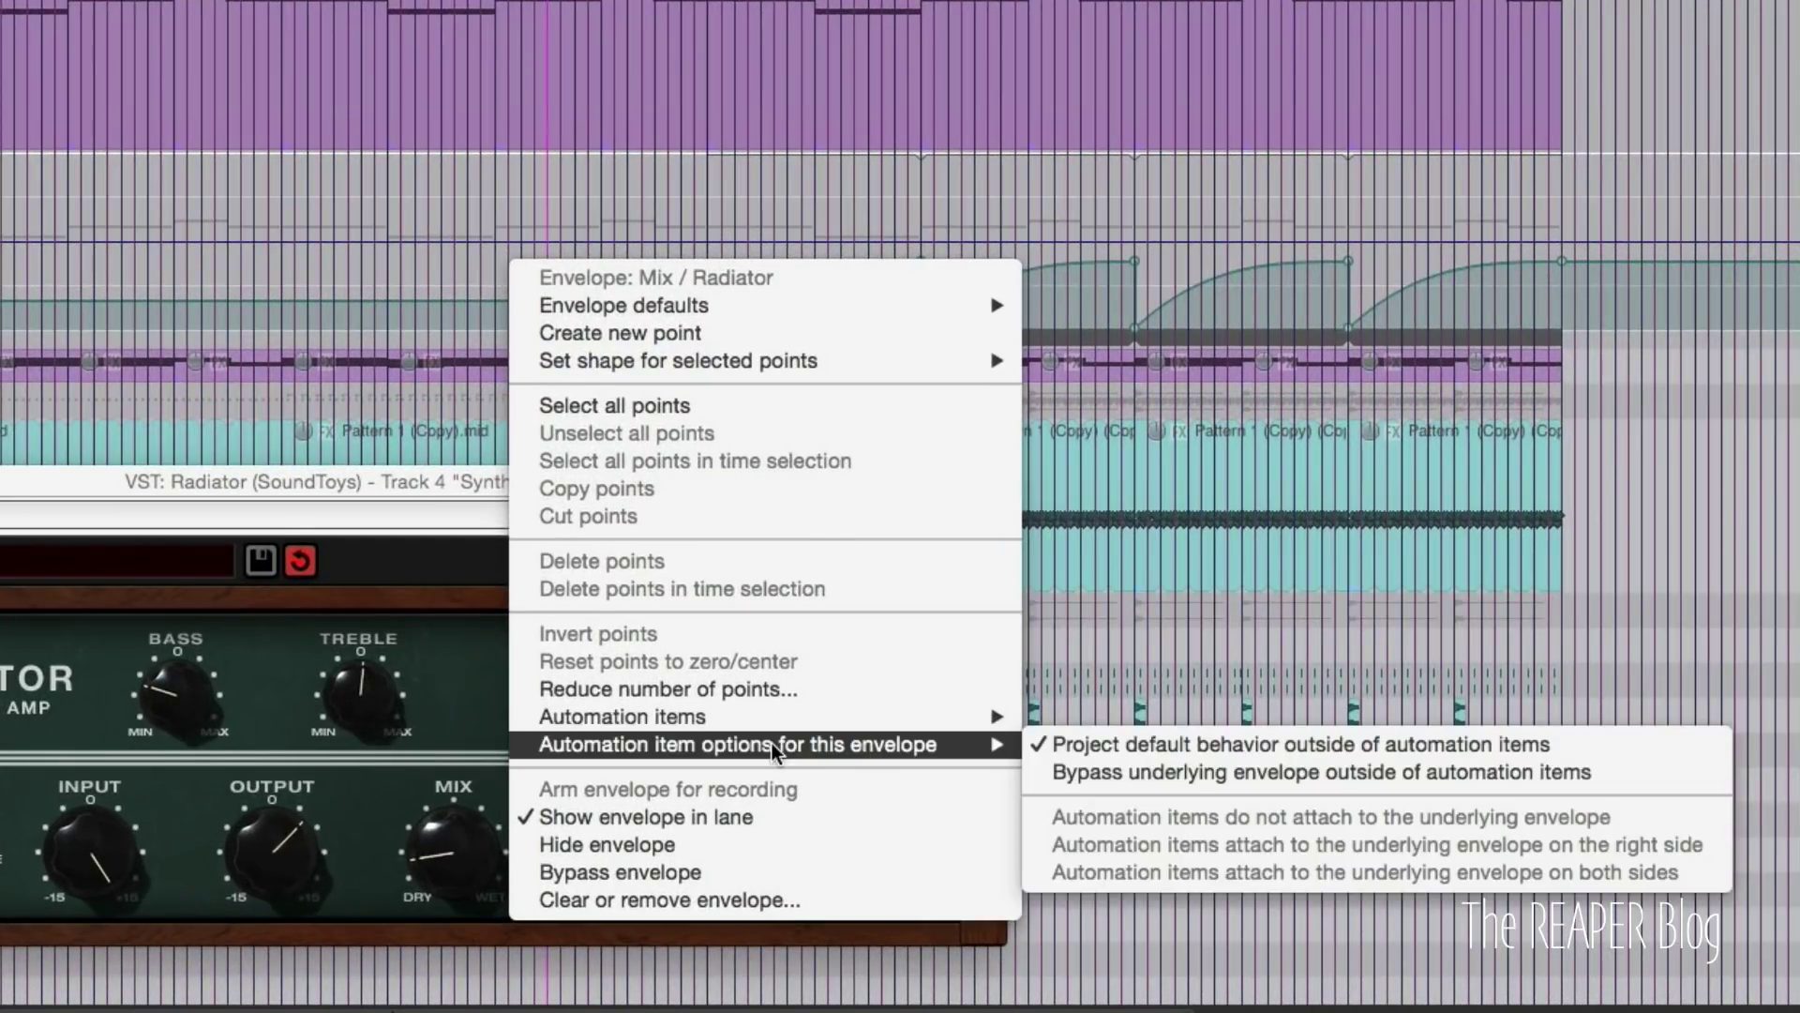
pyautogui.click(1114, 774)
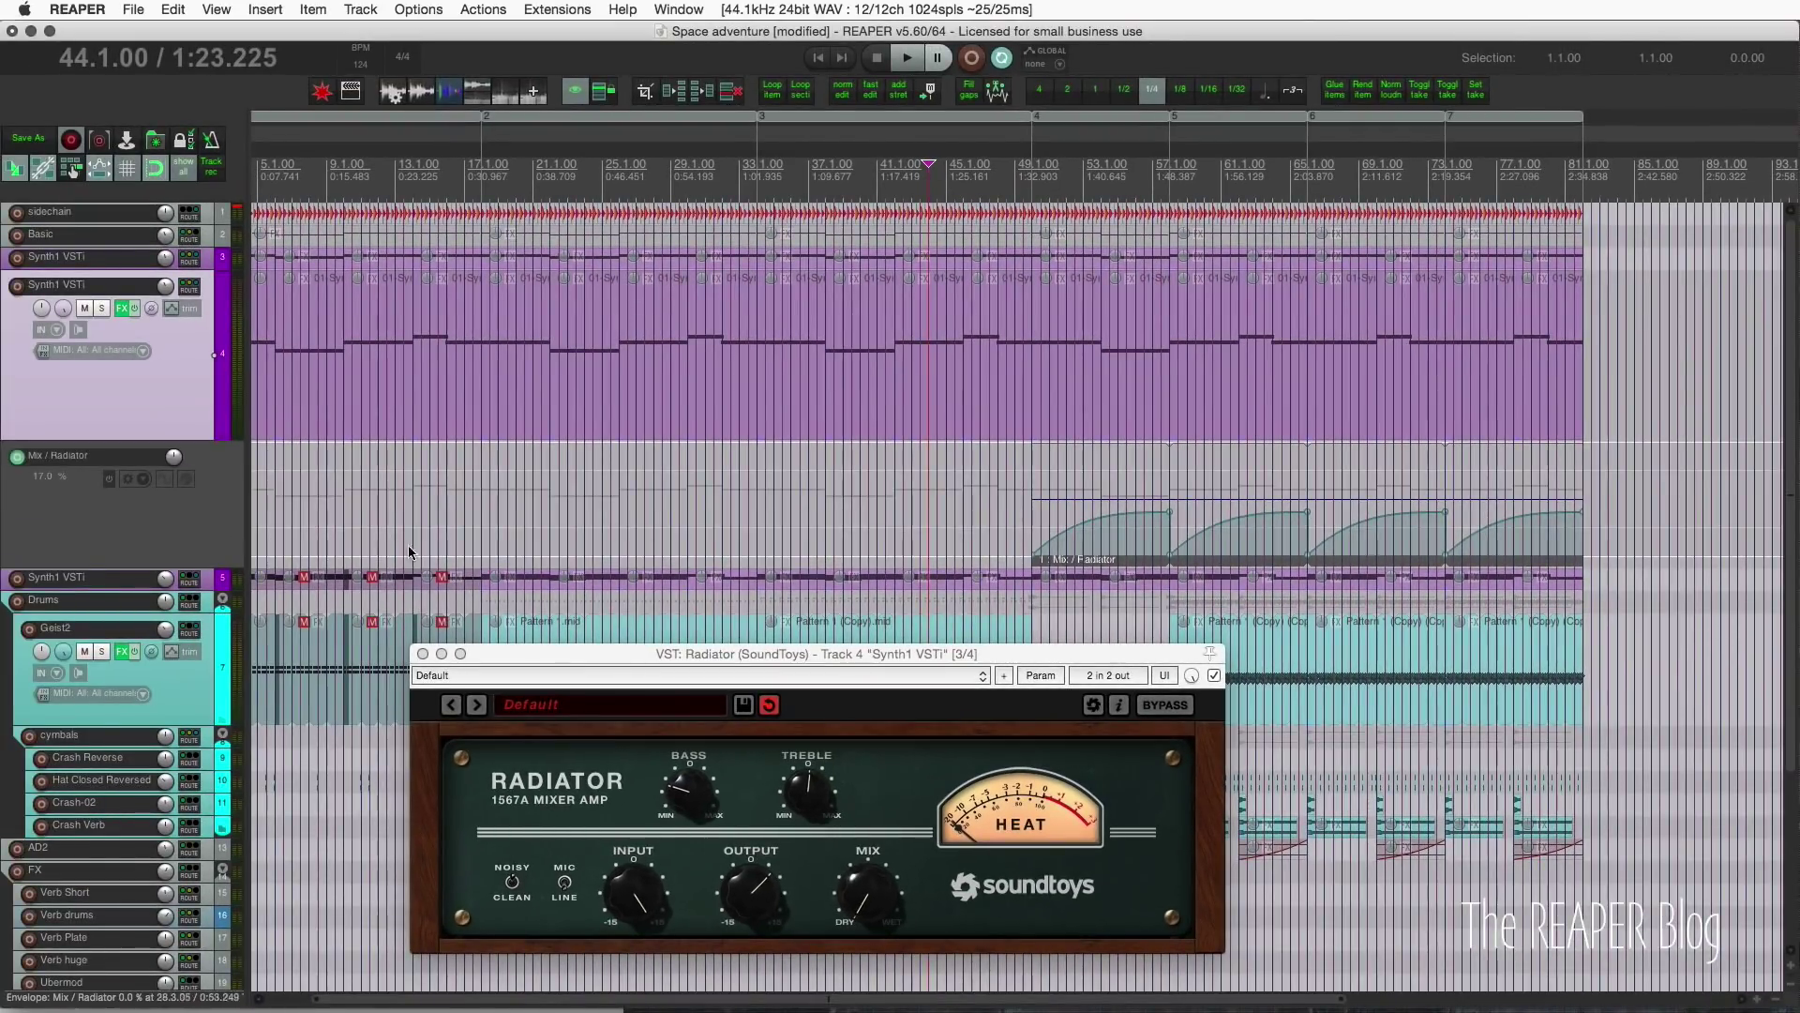
# - Make the Mix / Radiator lane taller and toggle its bypass option off and back on
pyautogui.moveTo(224, 567); pyautogui.dragTo(224, 689)
pyautogui.moveTo(690, 651); pyautogui.dragTo(606, 100)
pyautogui.rightClick(793, 580)
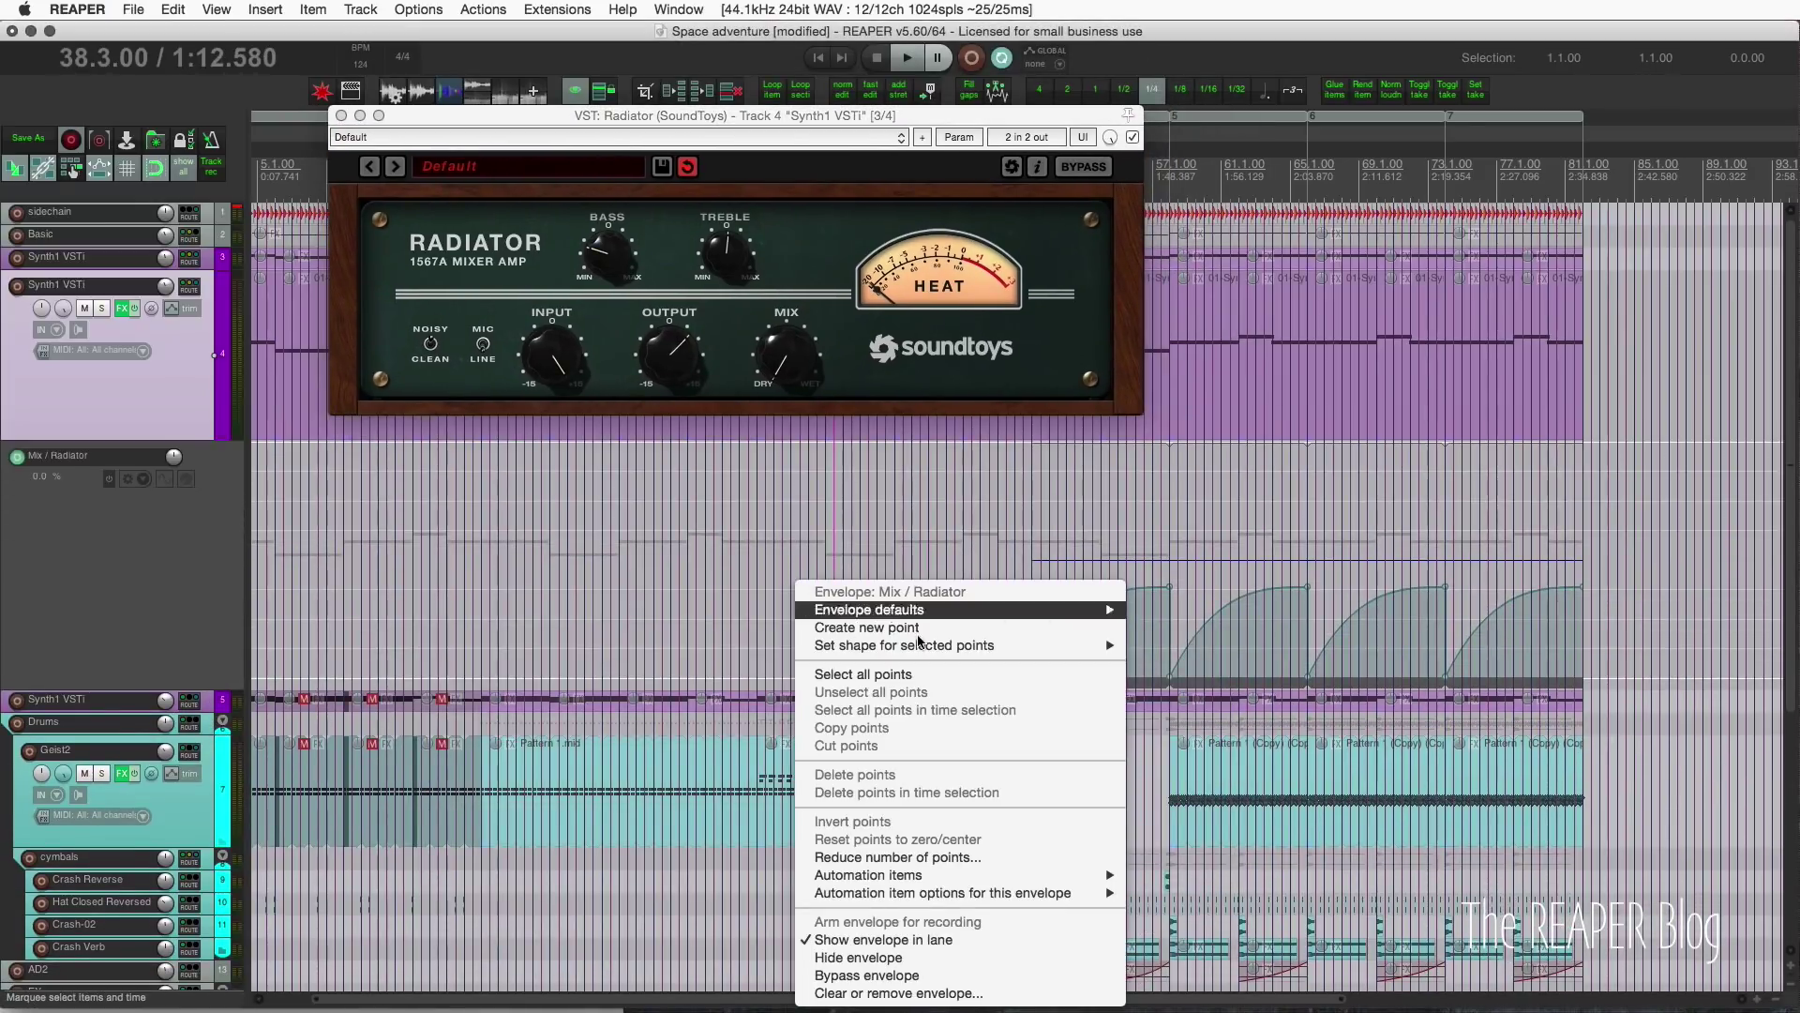
pyautogui.moveTo(1001, 875)
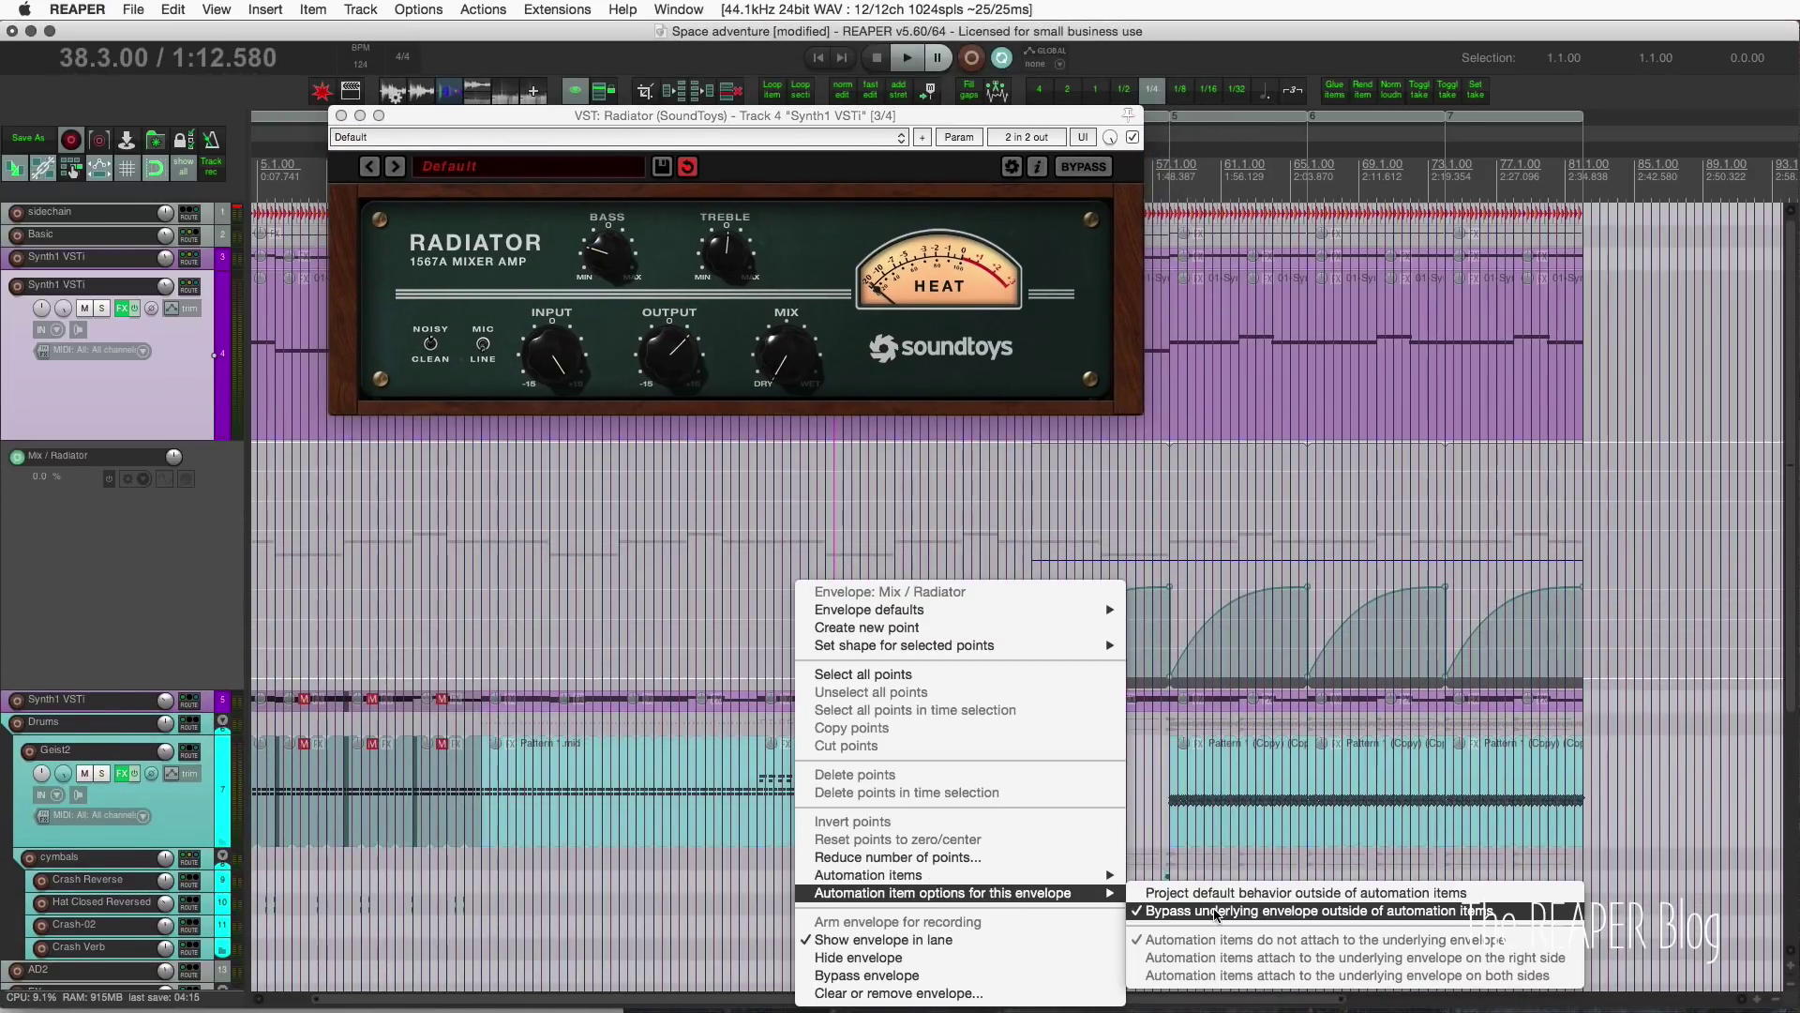
pyautogui.click(1218, 910)
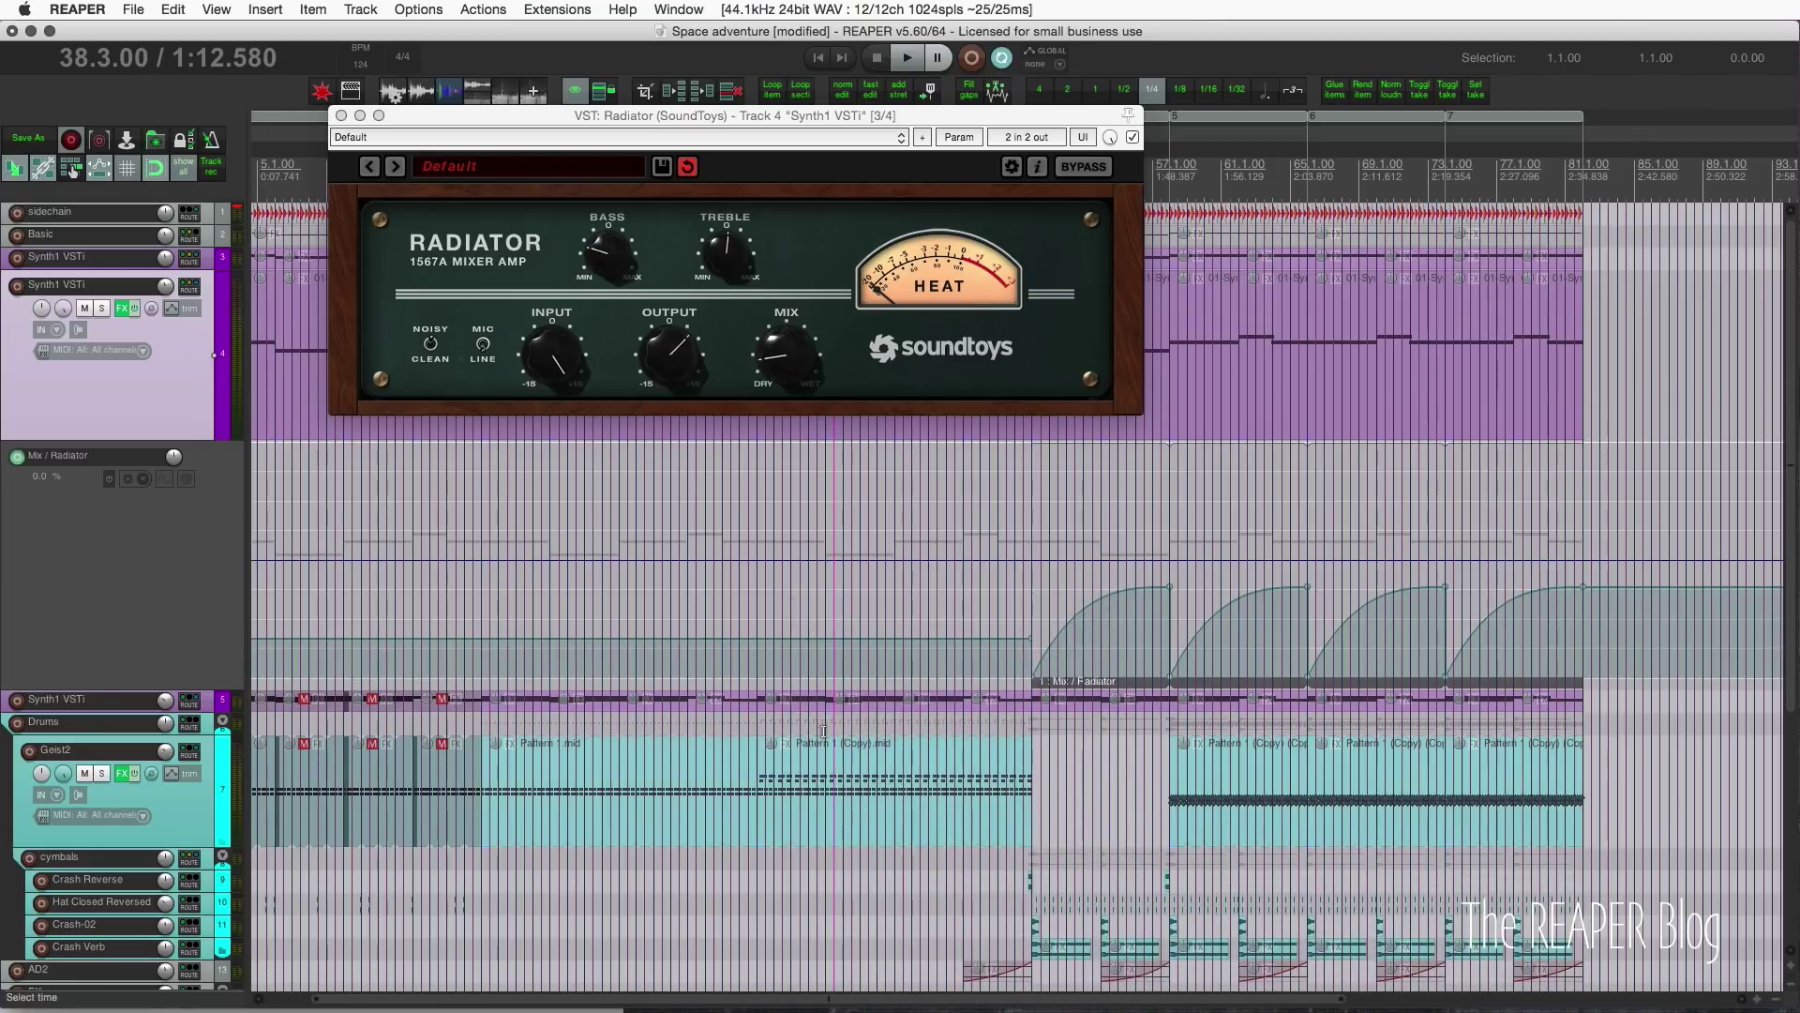
pyautogui.rightClick(829, 612)
pyautogui.moveTo(1054, 928)
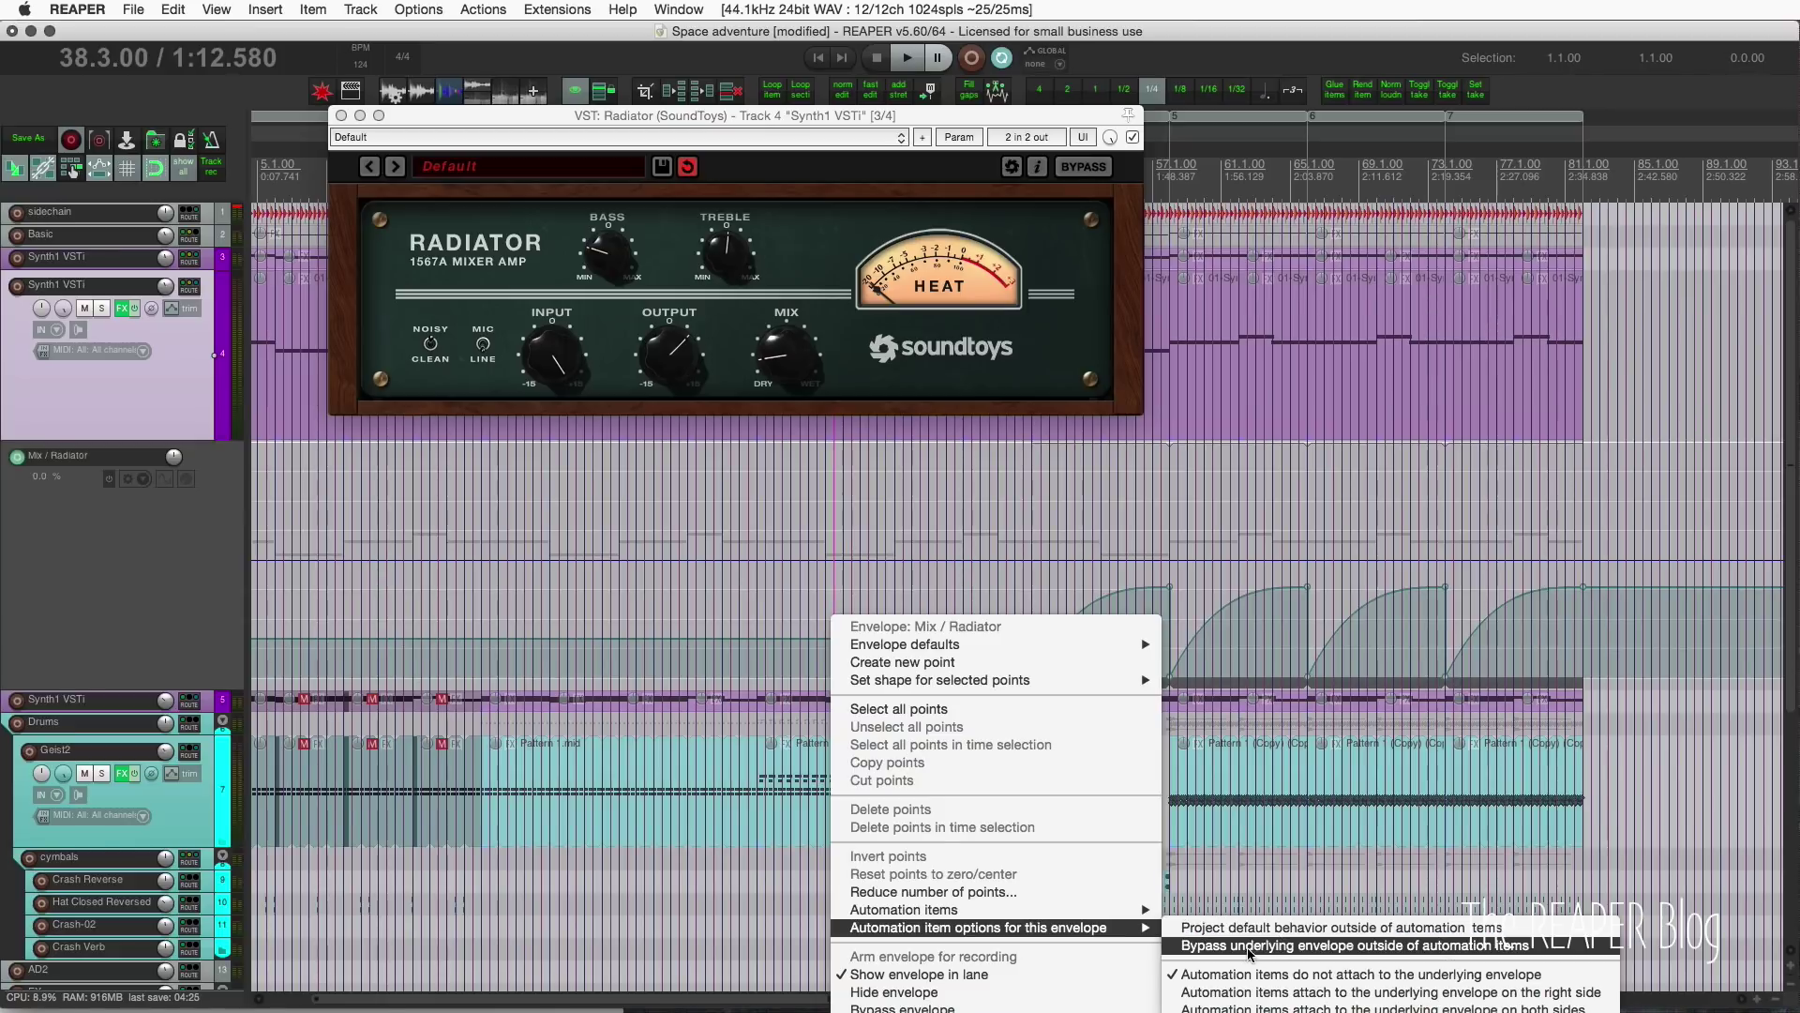
pyautogui.click(1317, 946)
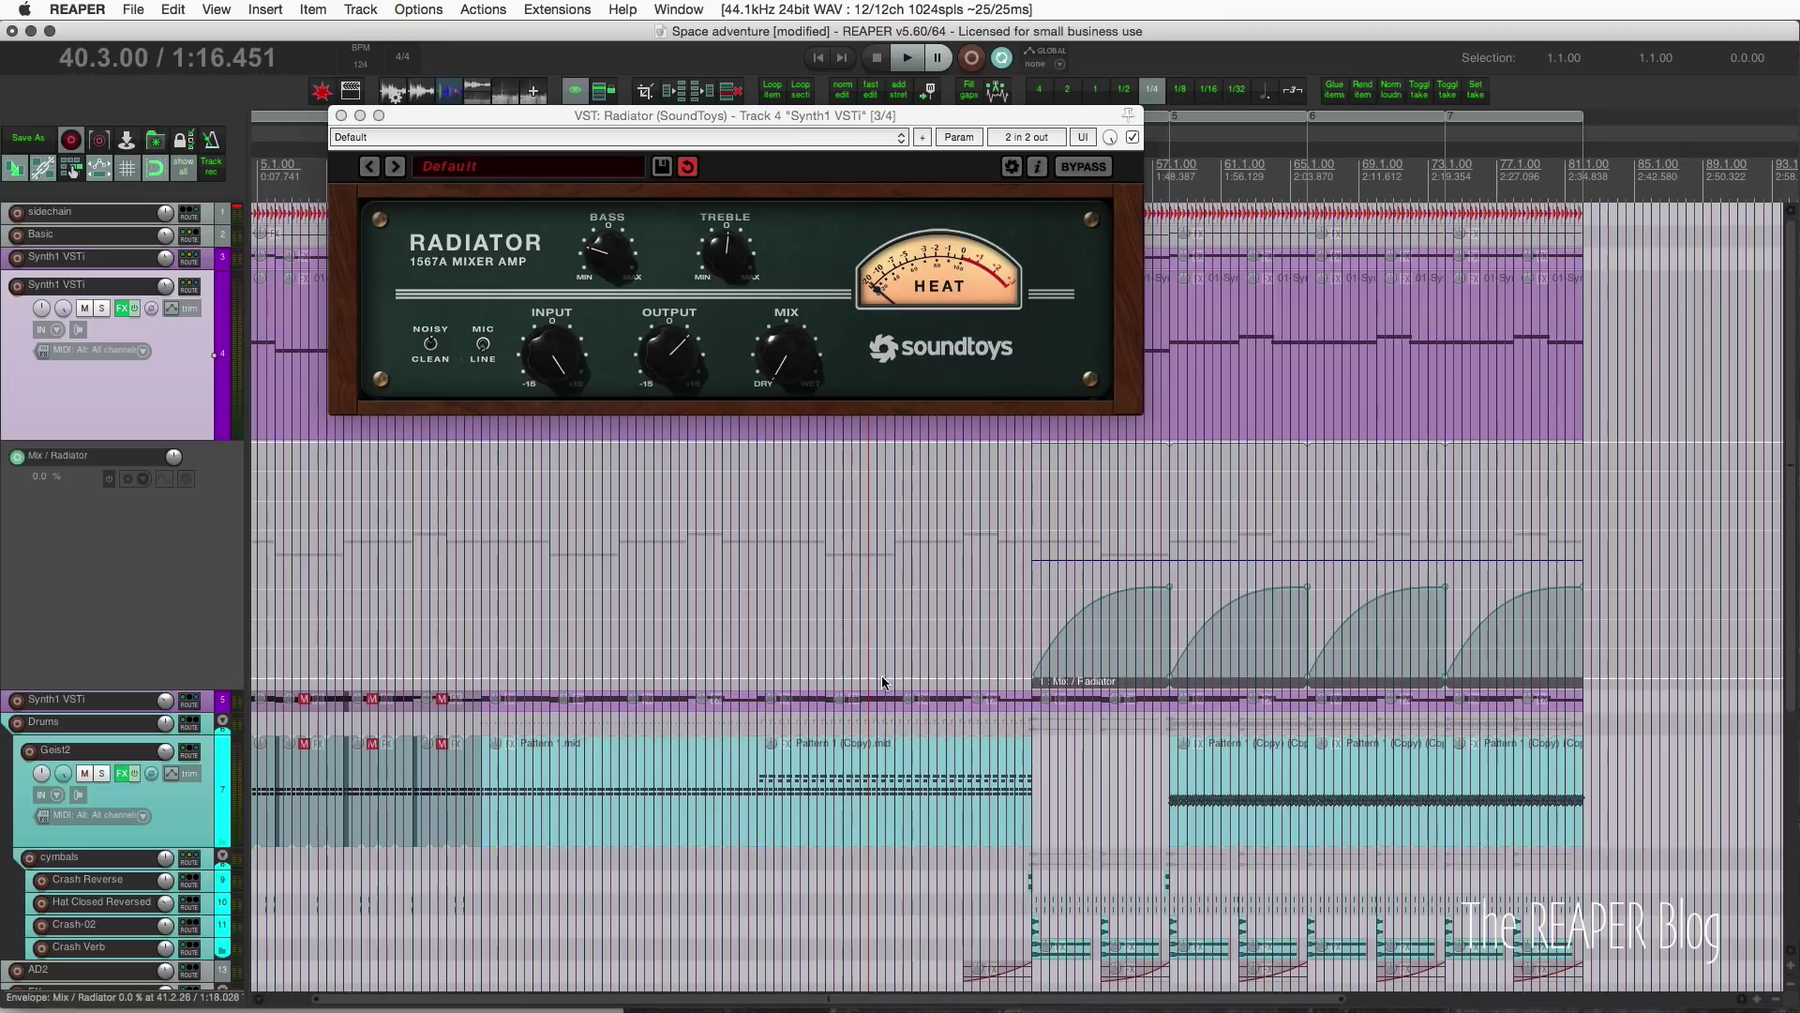
# - Adjust Radiator's Mix knob while playing back, then stop playback
pyautogui.moveTo(781, 363)
pyautogui.mouseDown()
pyautogui.moveTo(780, 443)
pyautogui.moveTo(786, 384)
pyautogui.mouseUp()
pyautogui.press('space')
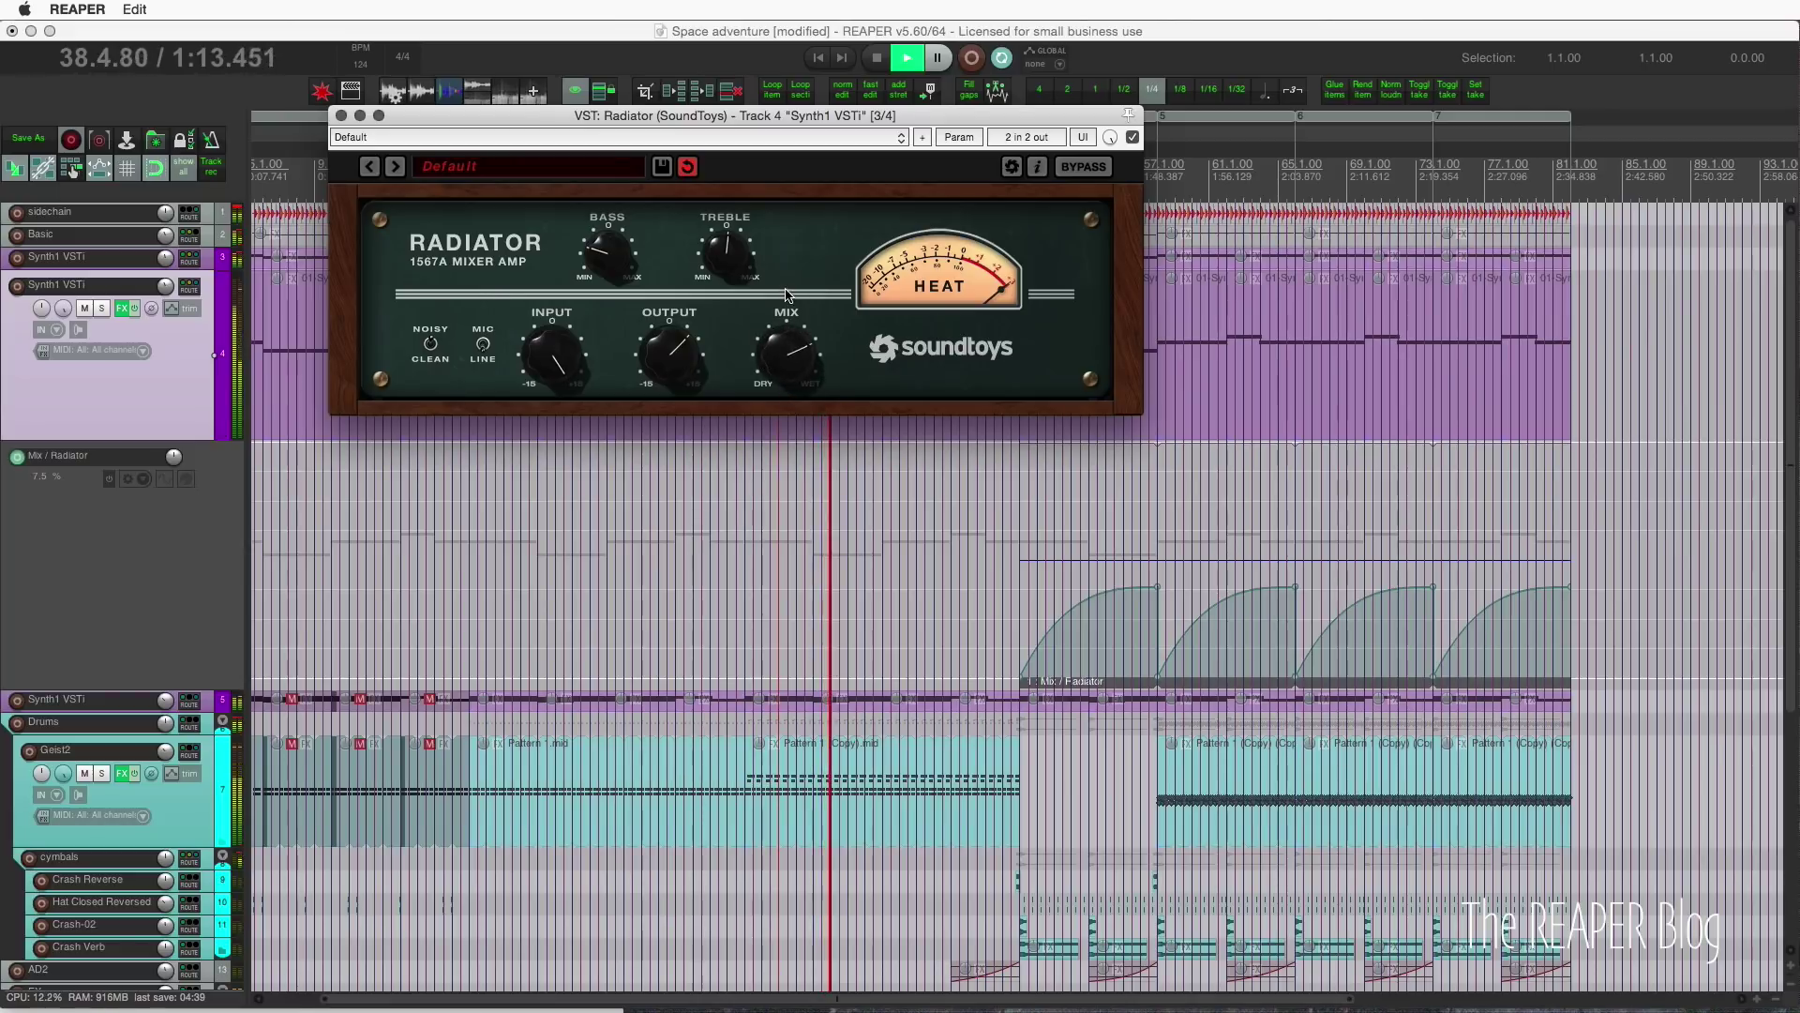
pyautogui.moveTo(793, 397); pyautogui.dragTo(810, 329)
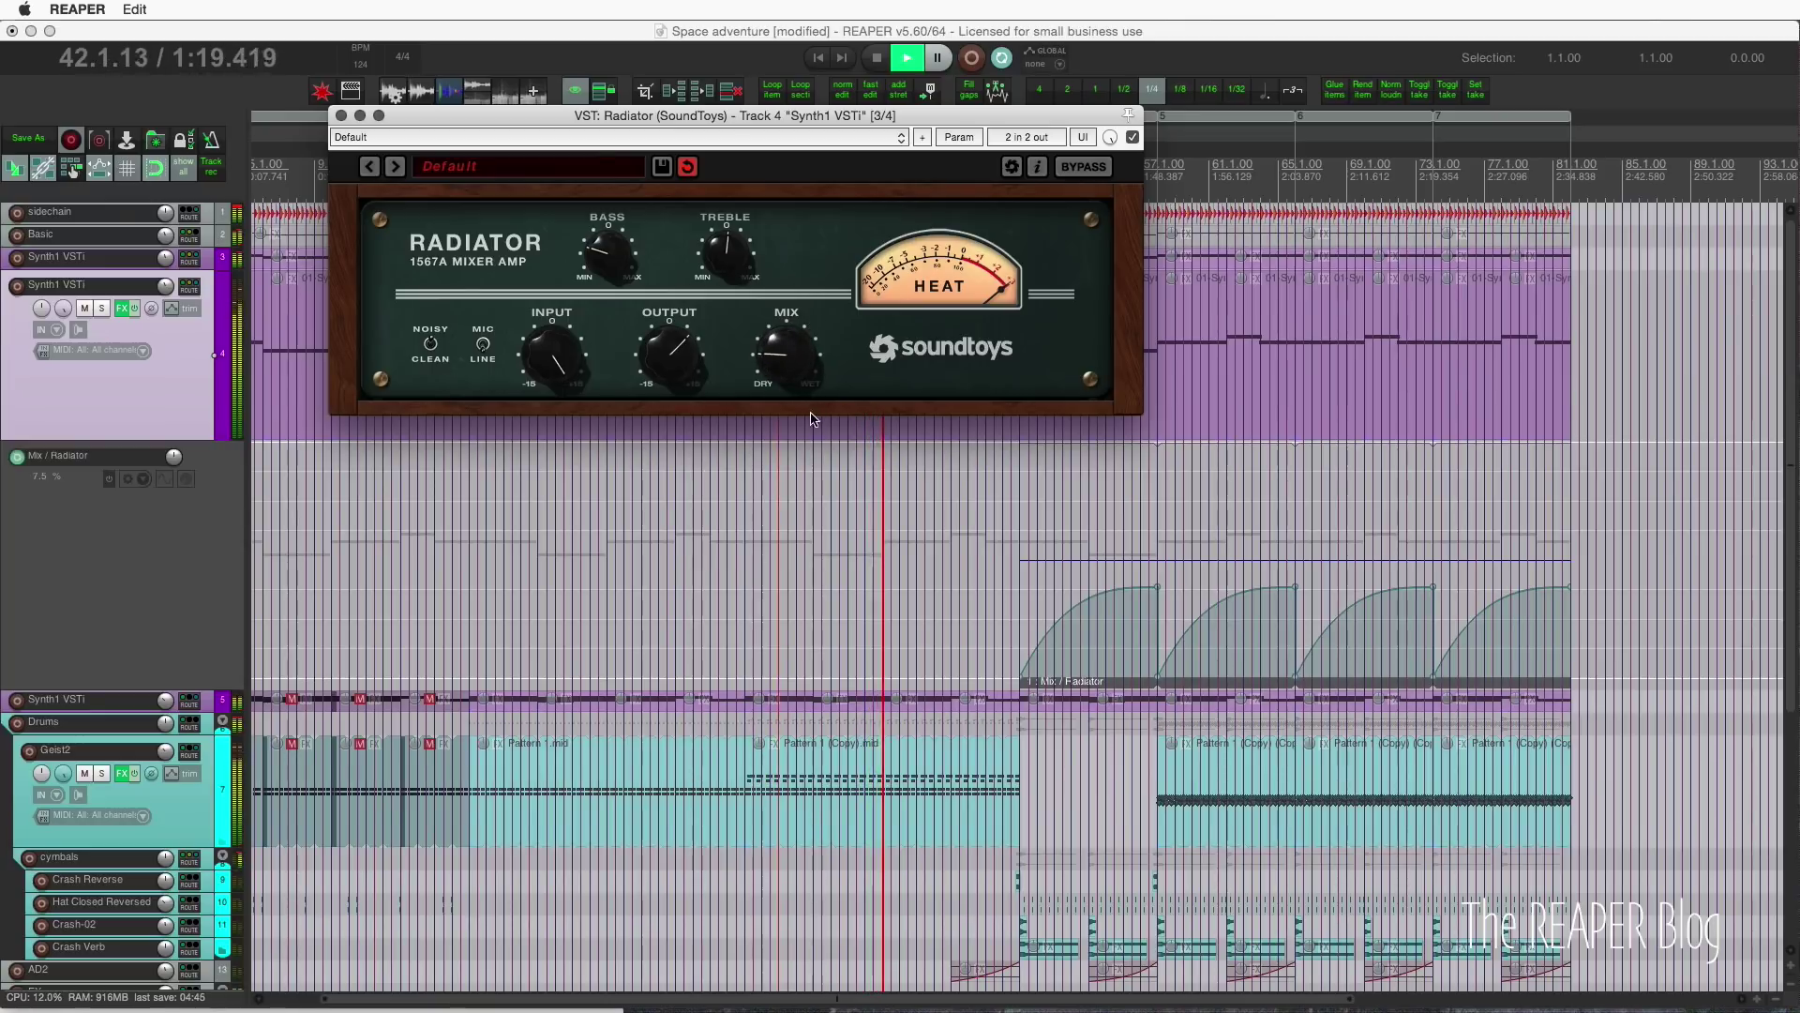
pyautogui.click(858, 526)
pyautogui.press('space')
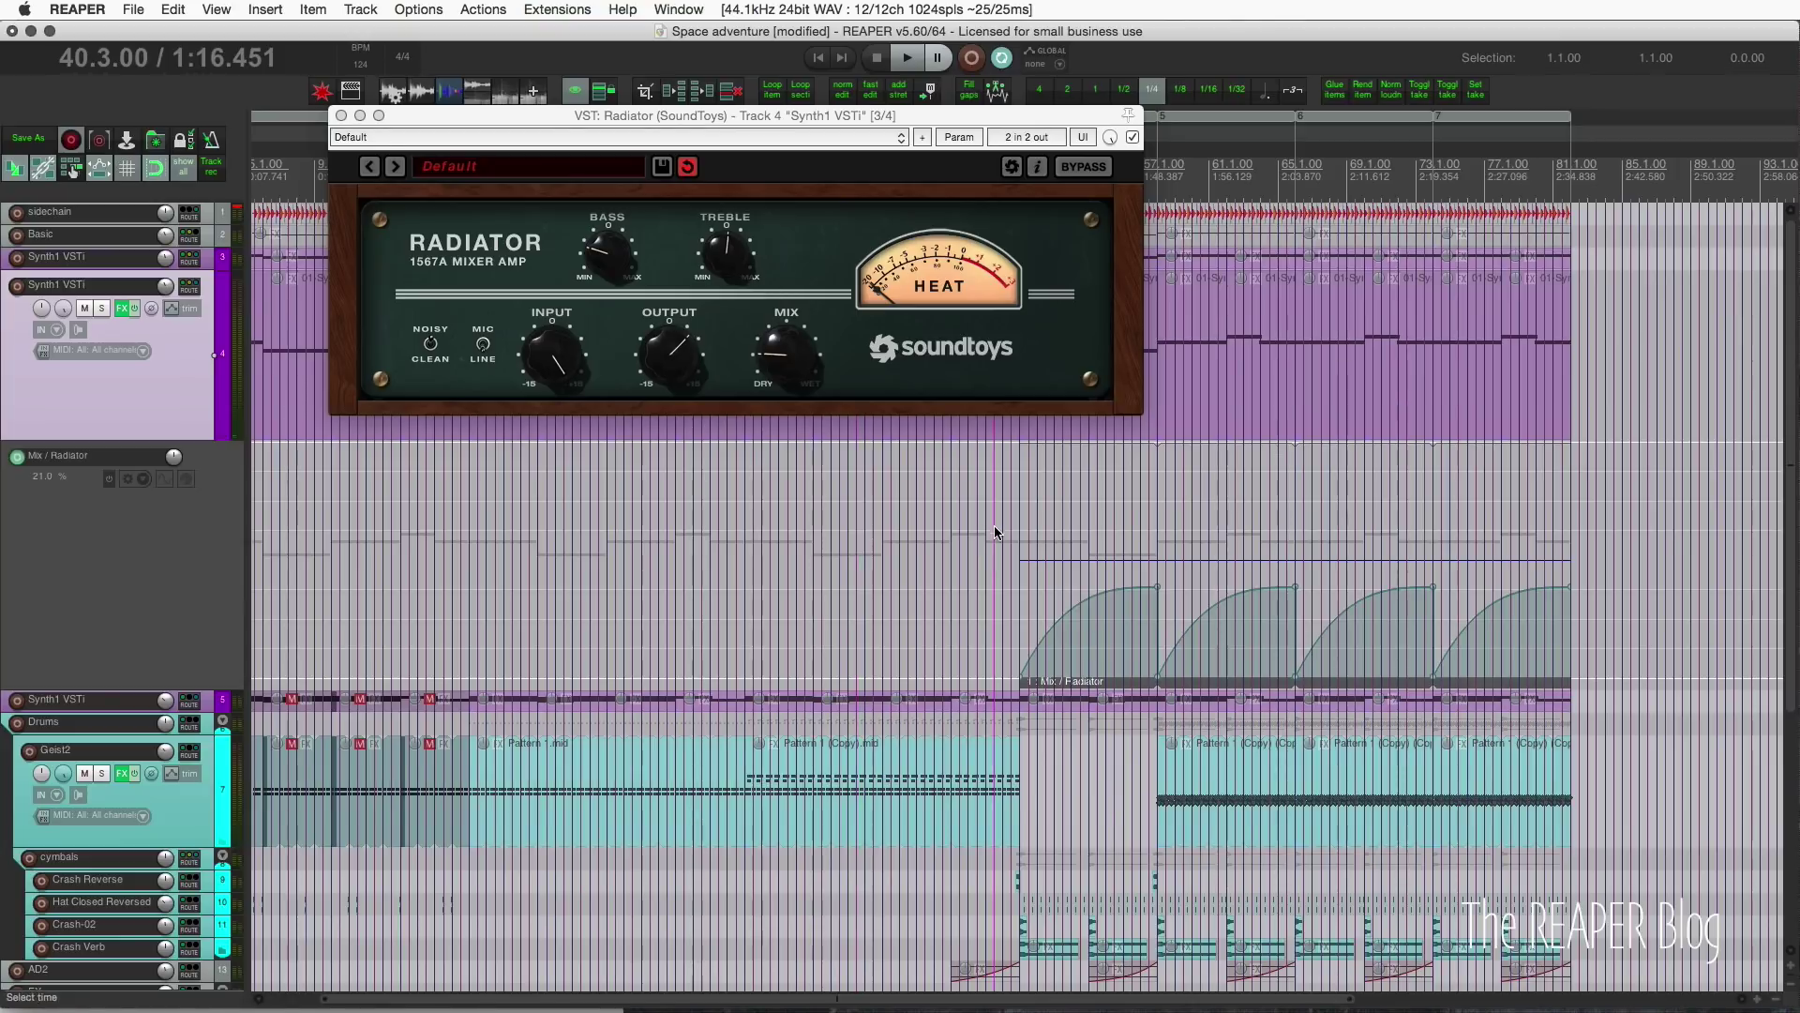
# - Move the cursor to bar 48, then bar 49, and select the first Mix / Radiator automation item
pyautogui.click(998, 639)
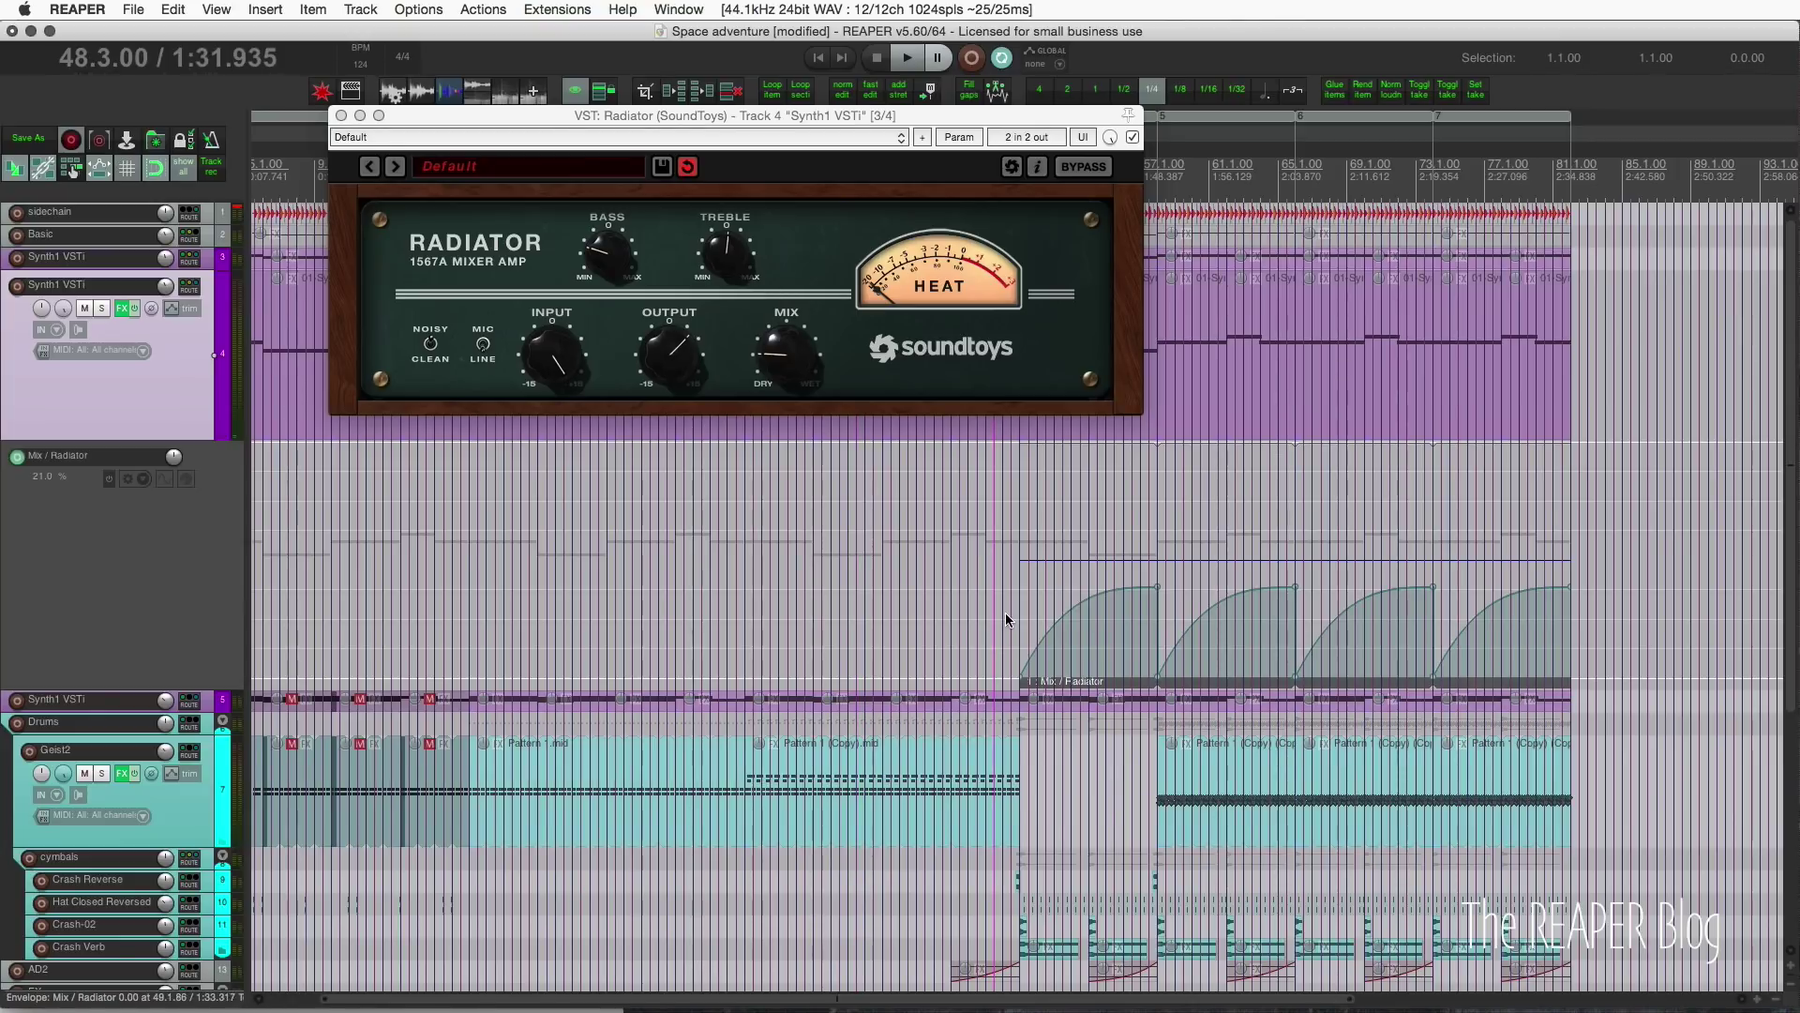
pyautogui.click(1017, 615)
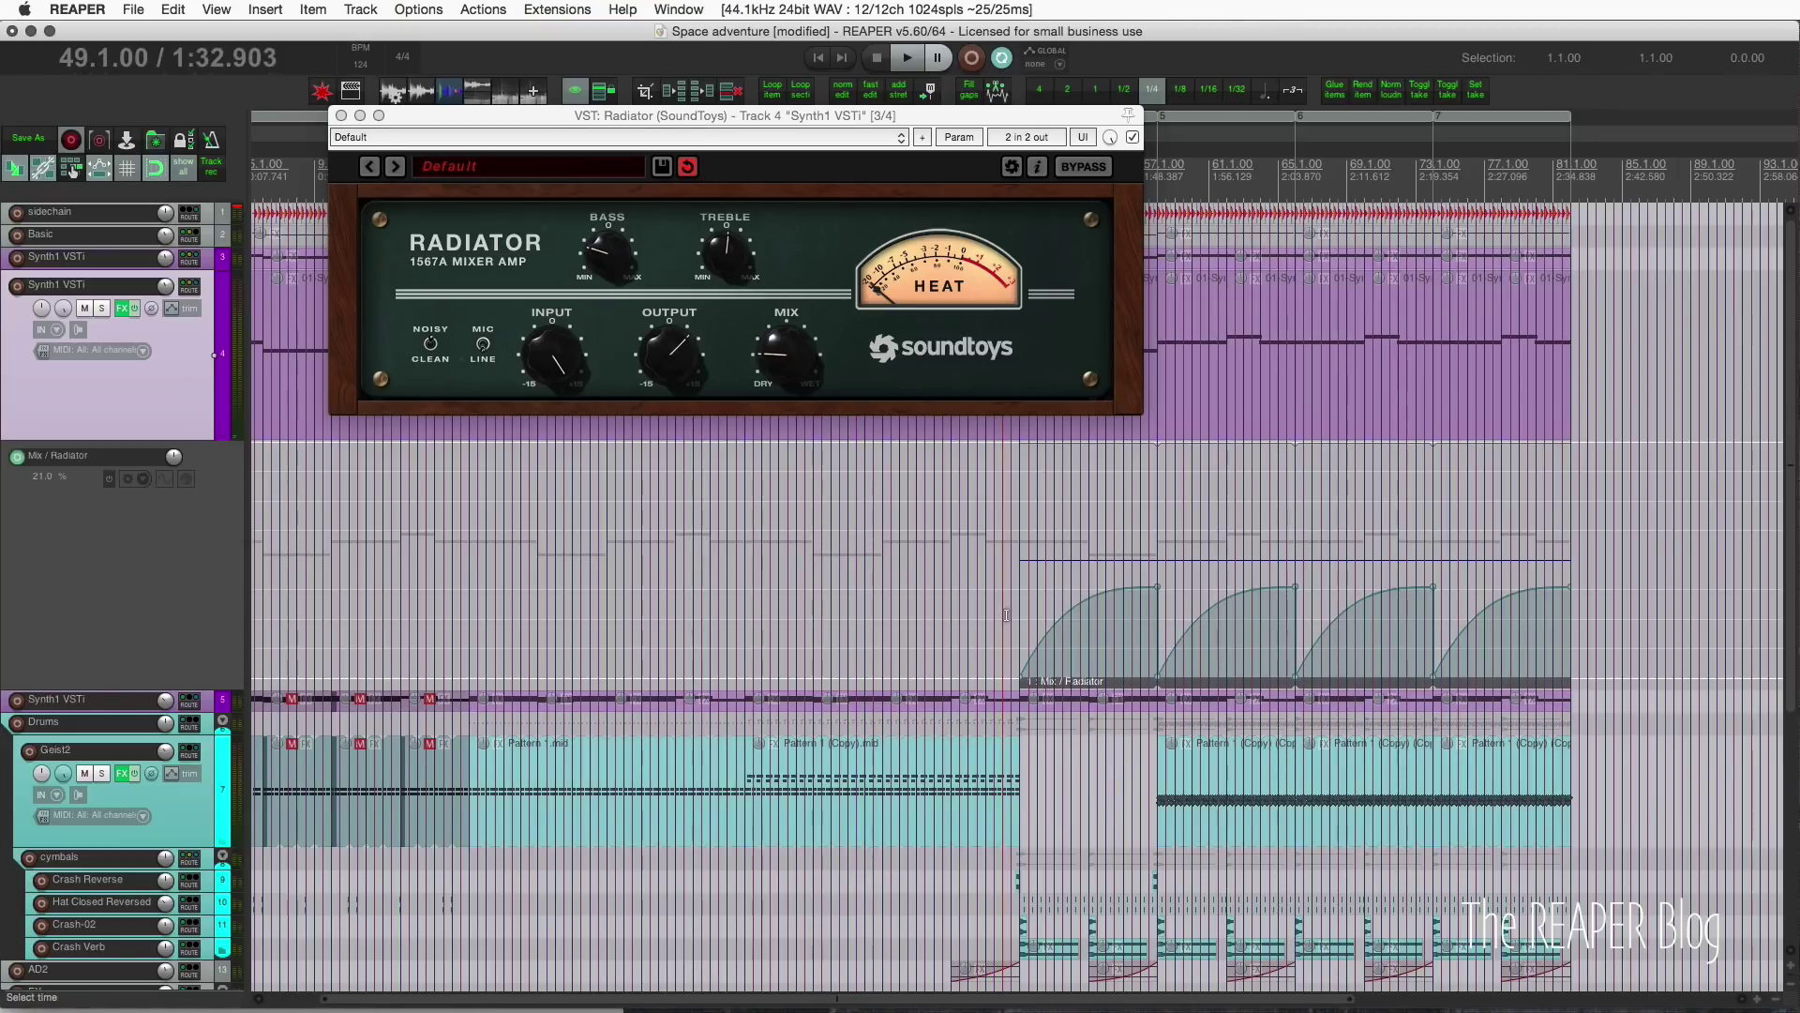
pyautogui.click(1084, 671)
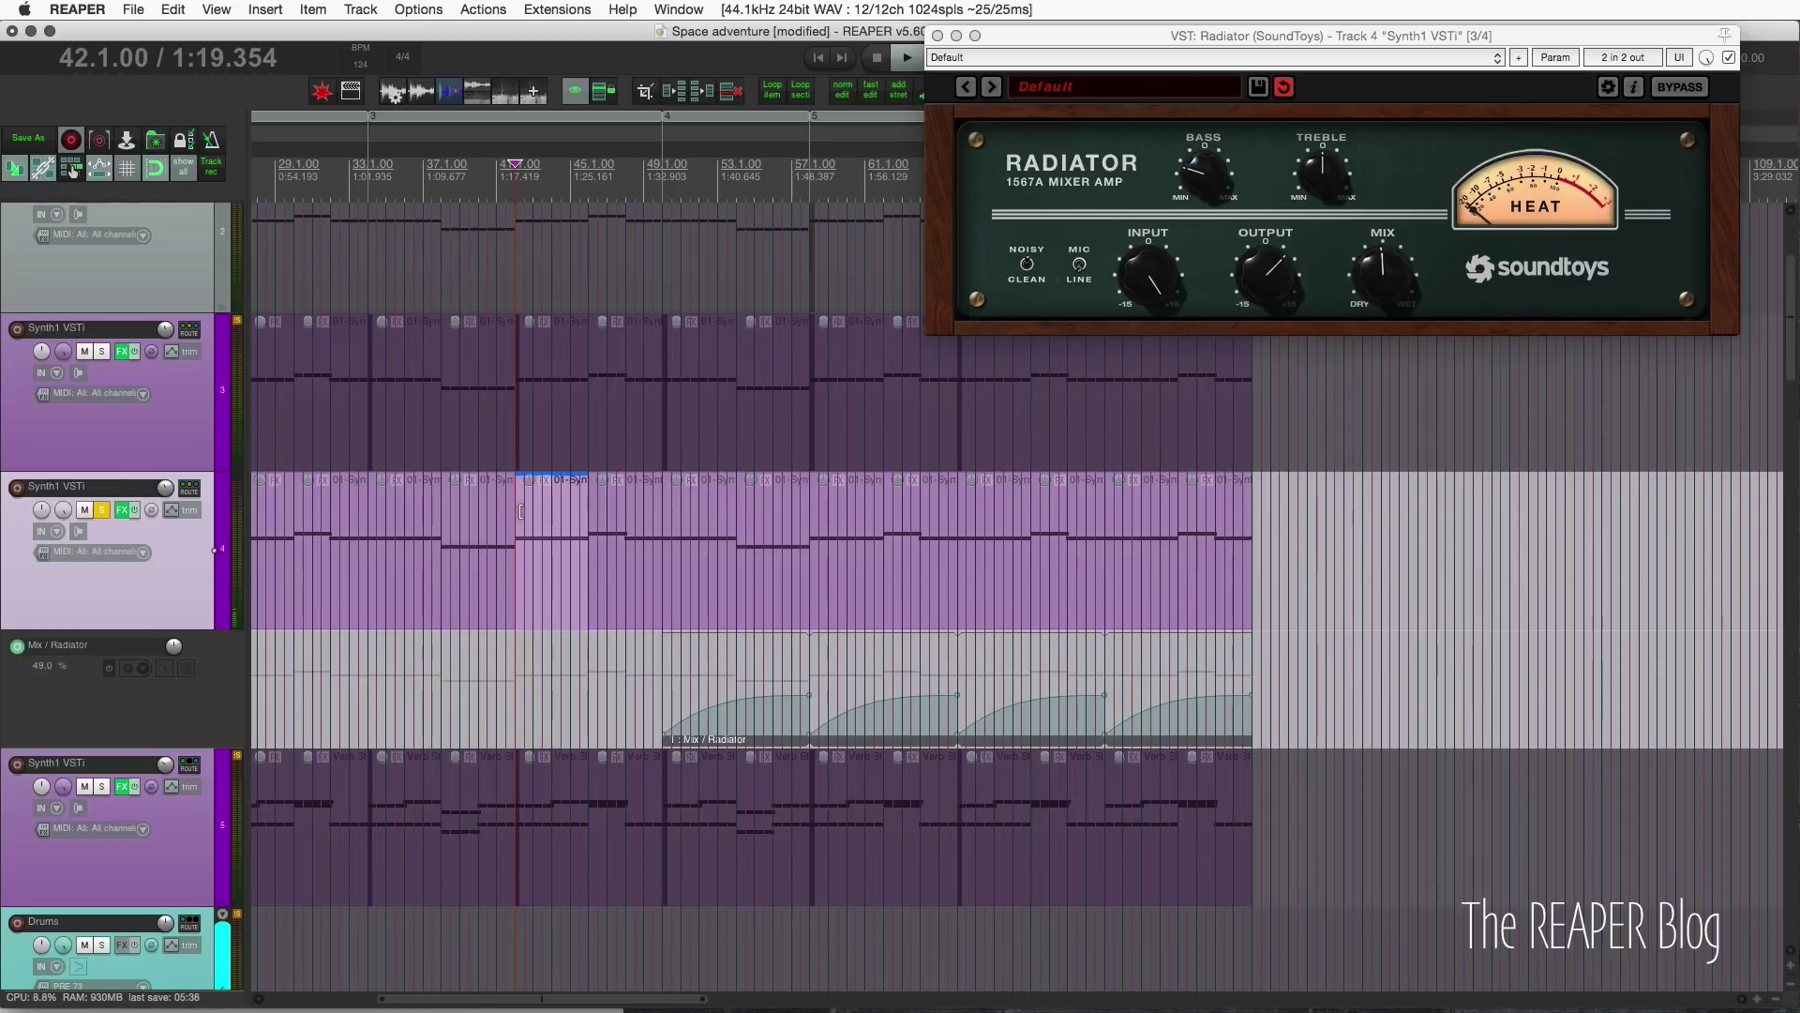
# - Show a taller Media Explorer docker browsing the AutomationItems folder
pyautogui.click(217, 9)
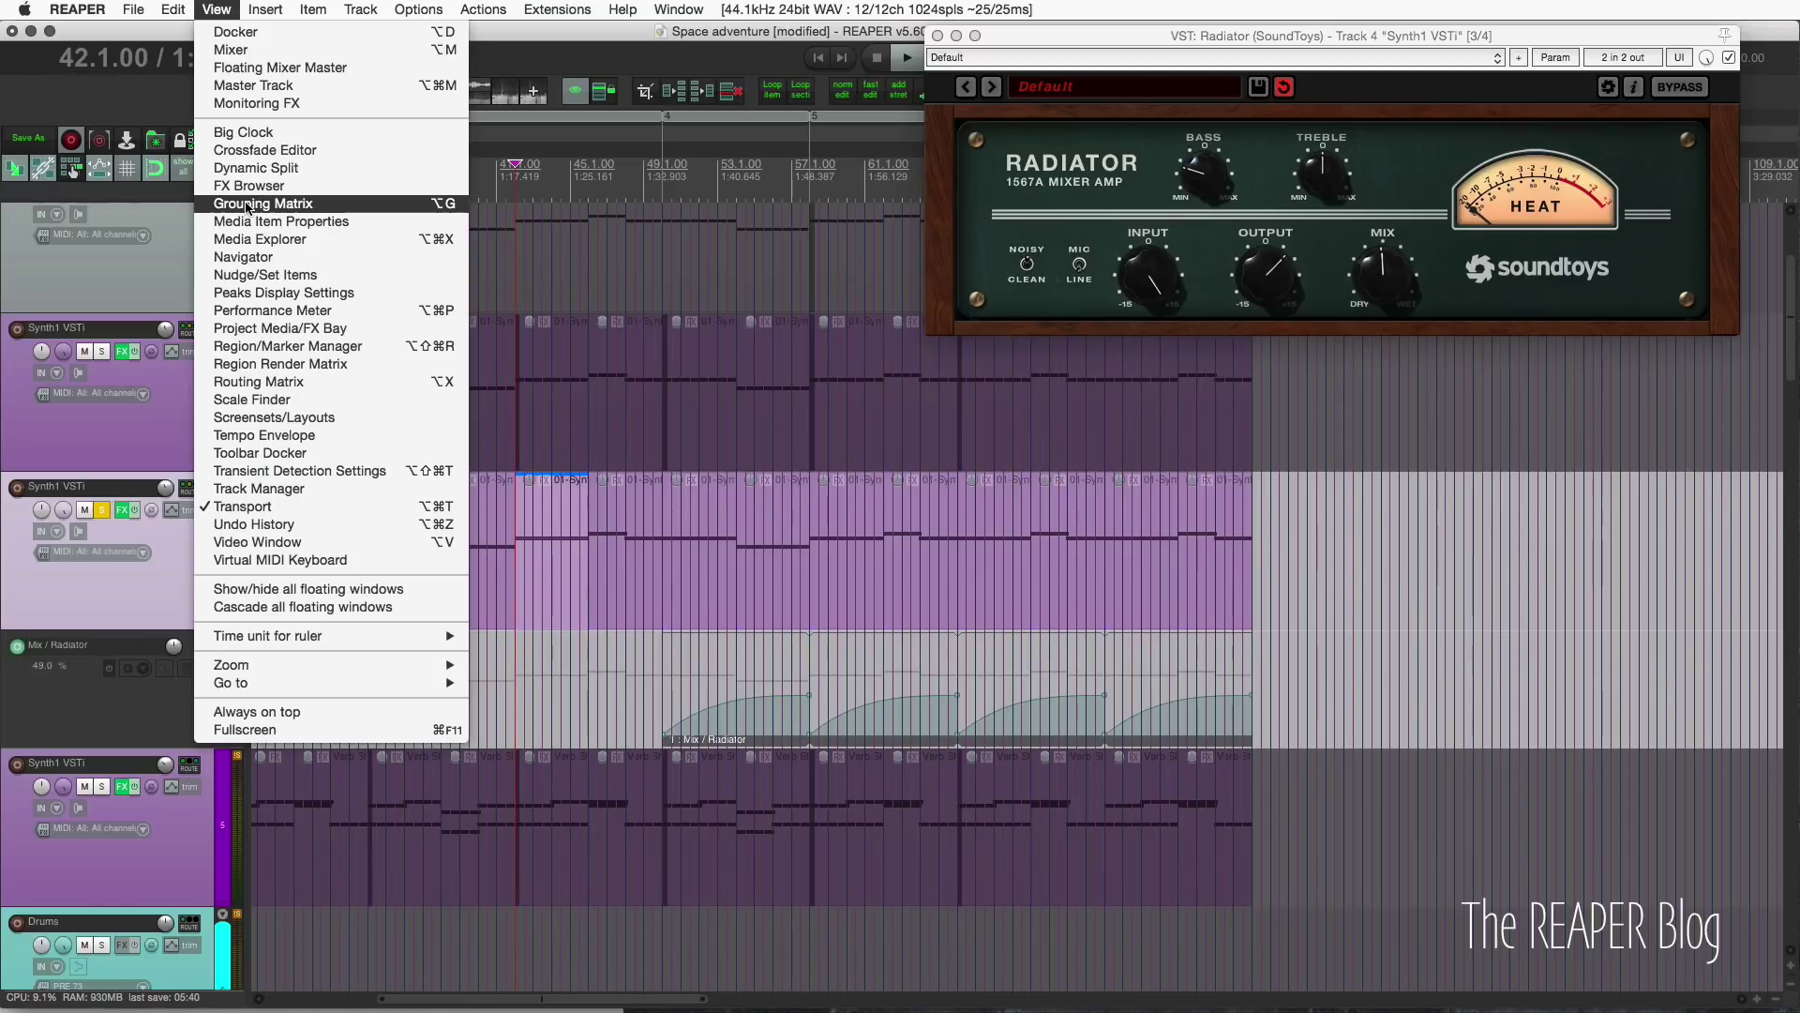
pyautogui.click(250, 239)
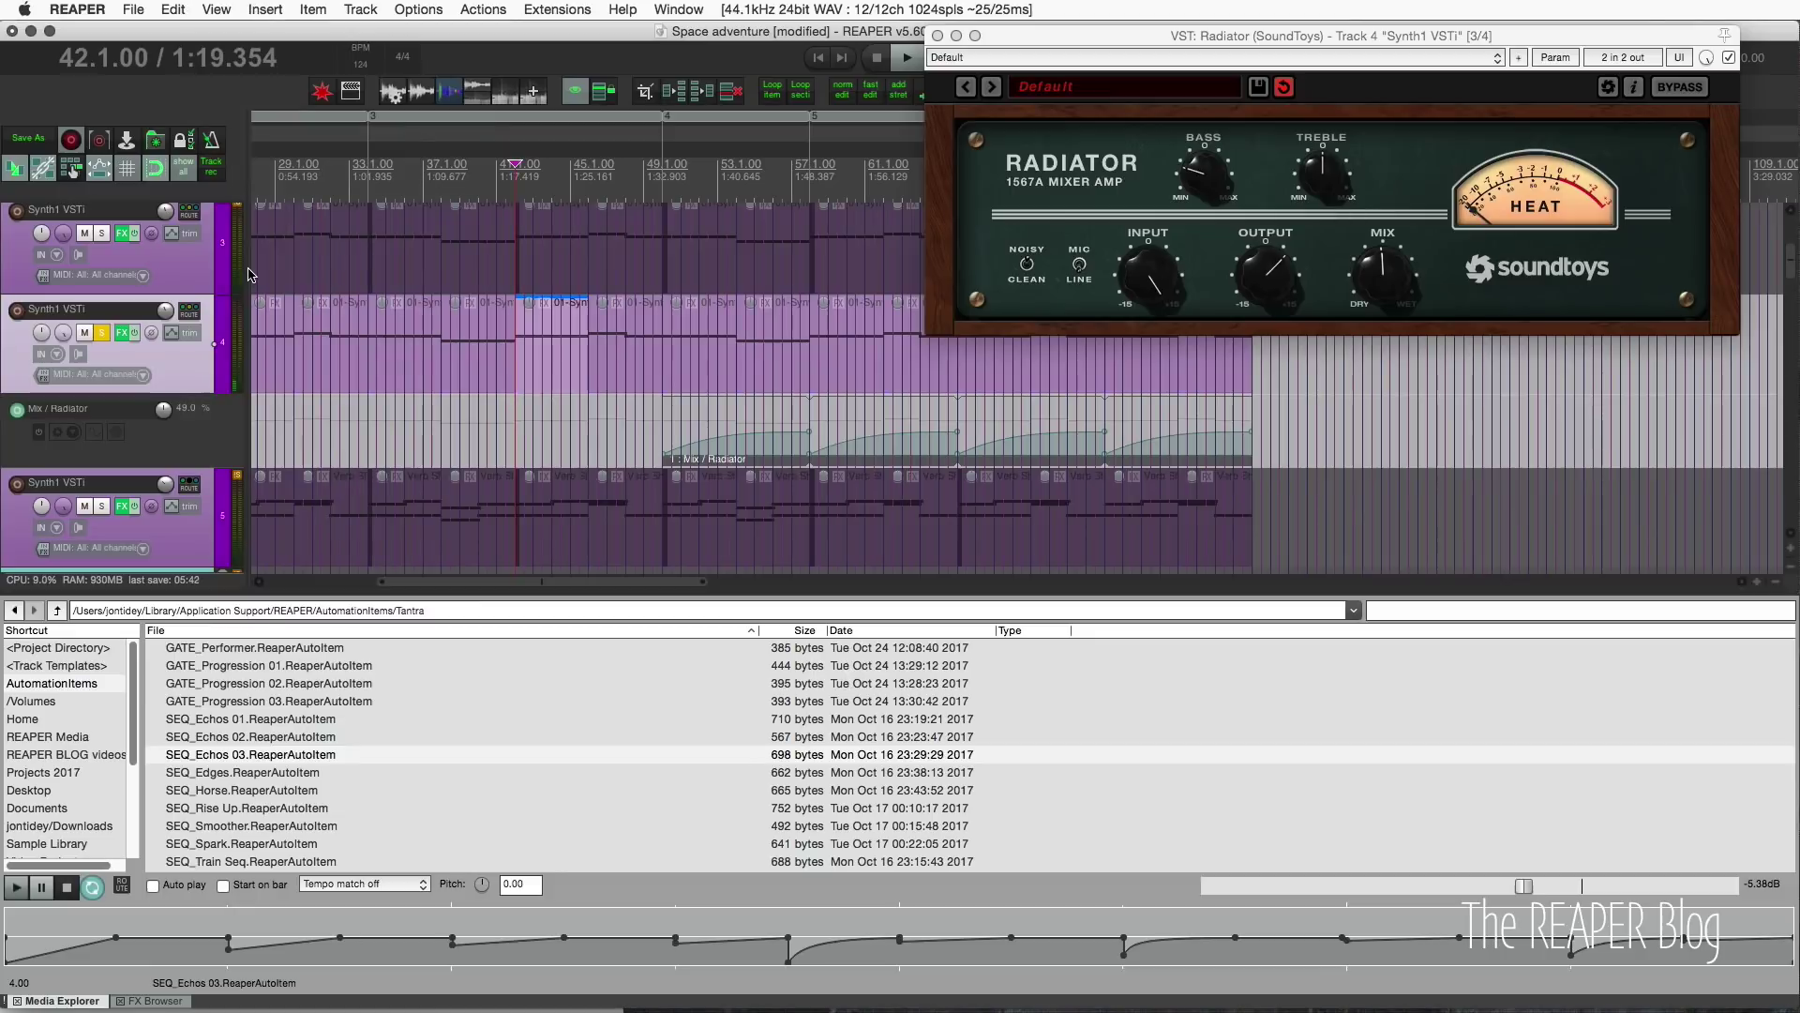
pyautogui.moveTo(408, 598); pyautogui.dragTo(412, 568)
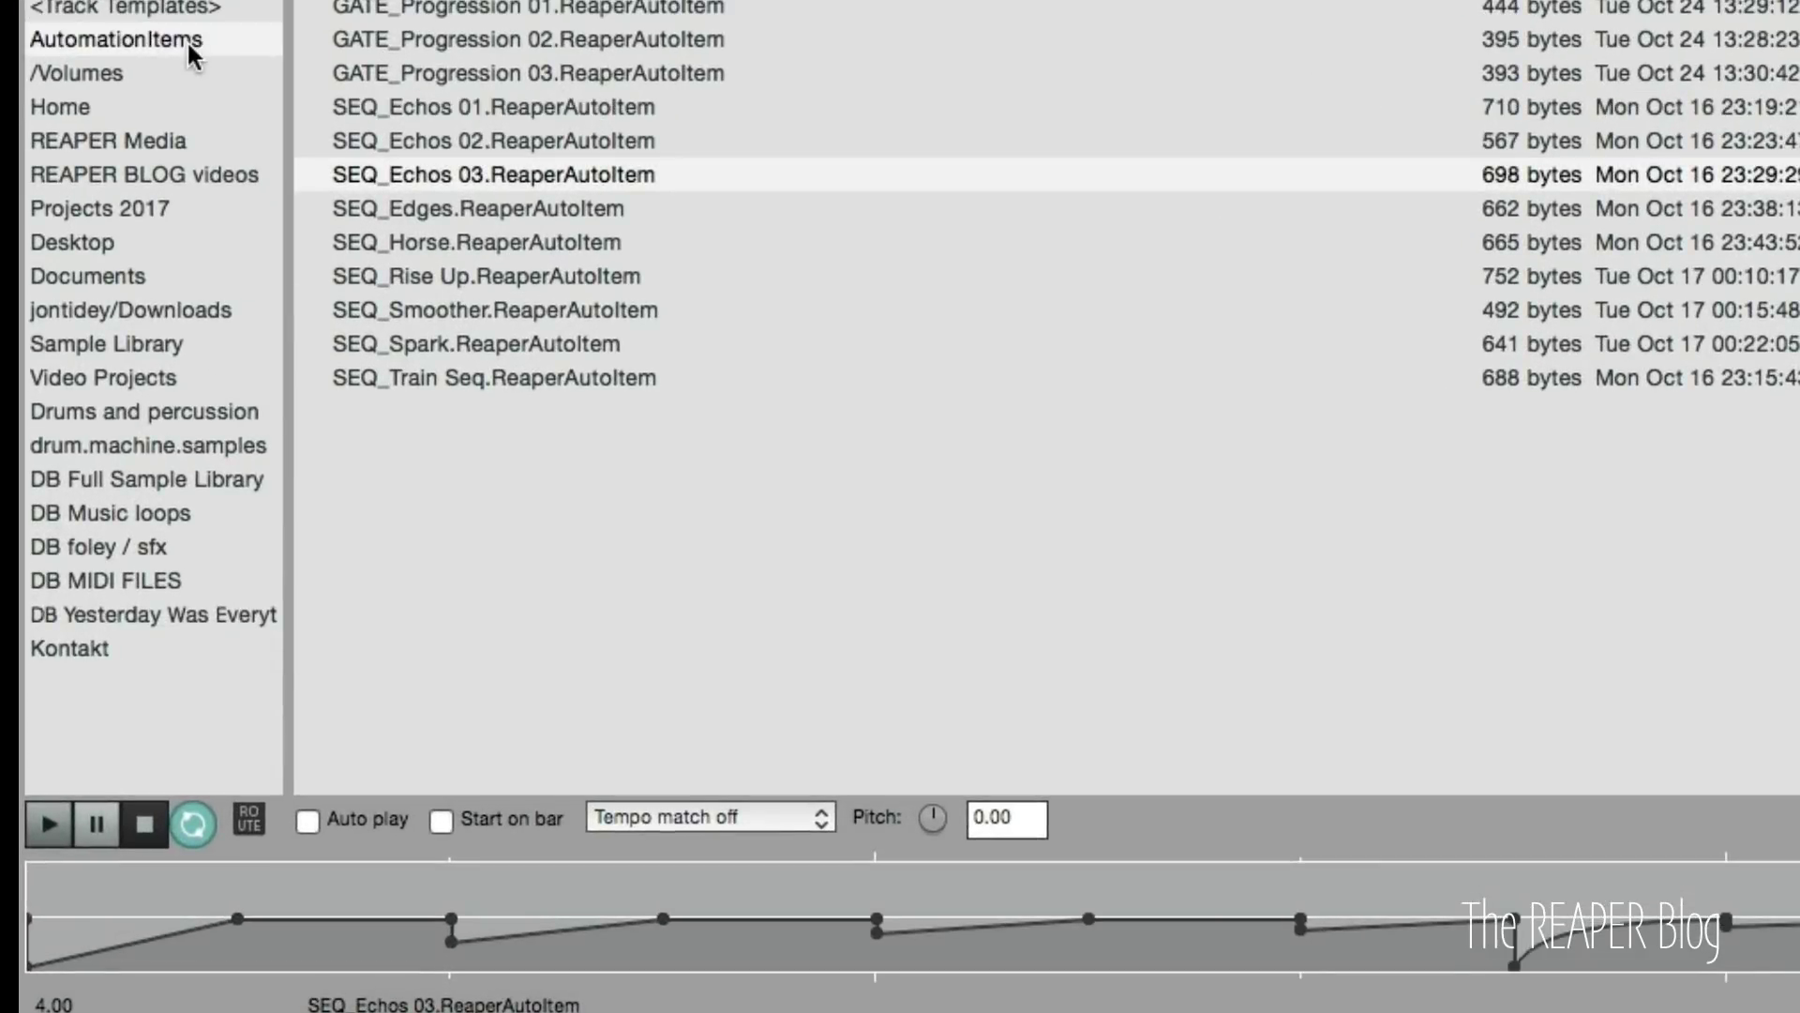
pyautogui.click(90, 655)
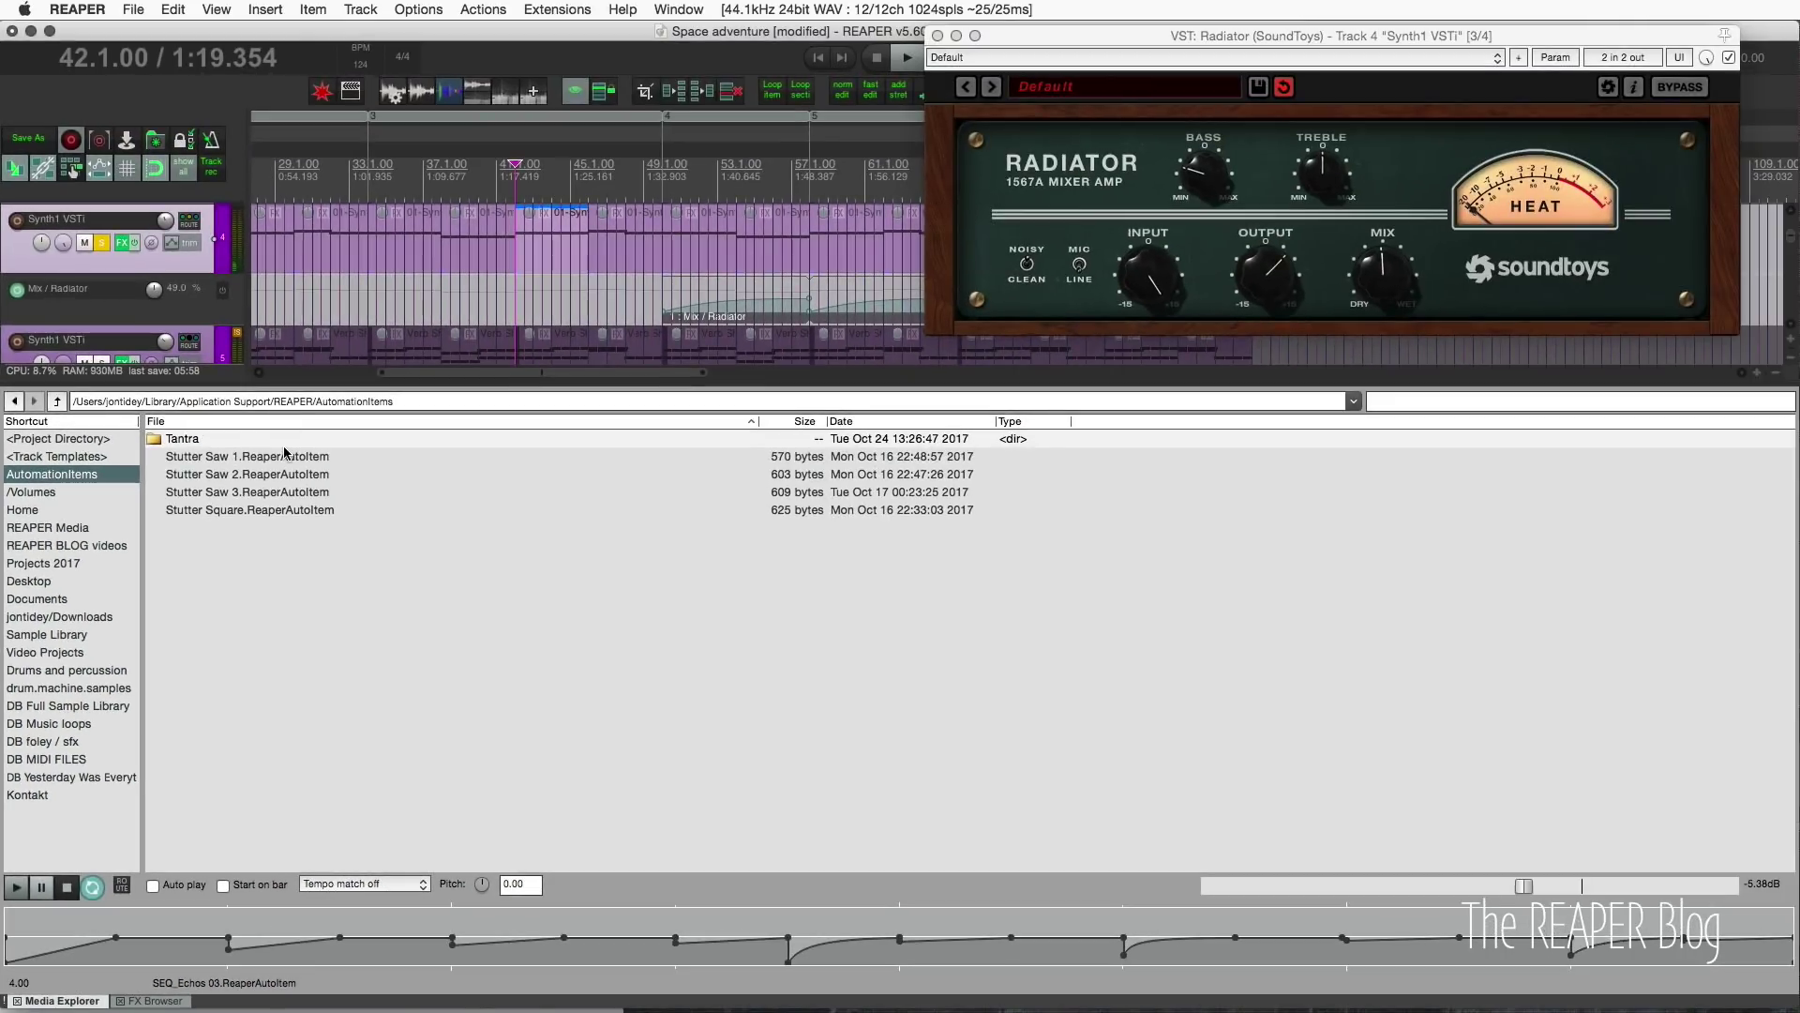
pyautogui.click(418, 9)
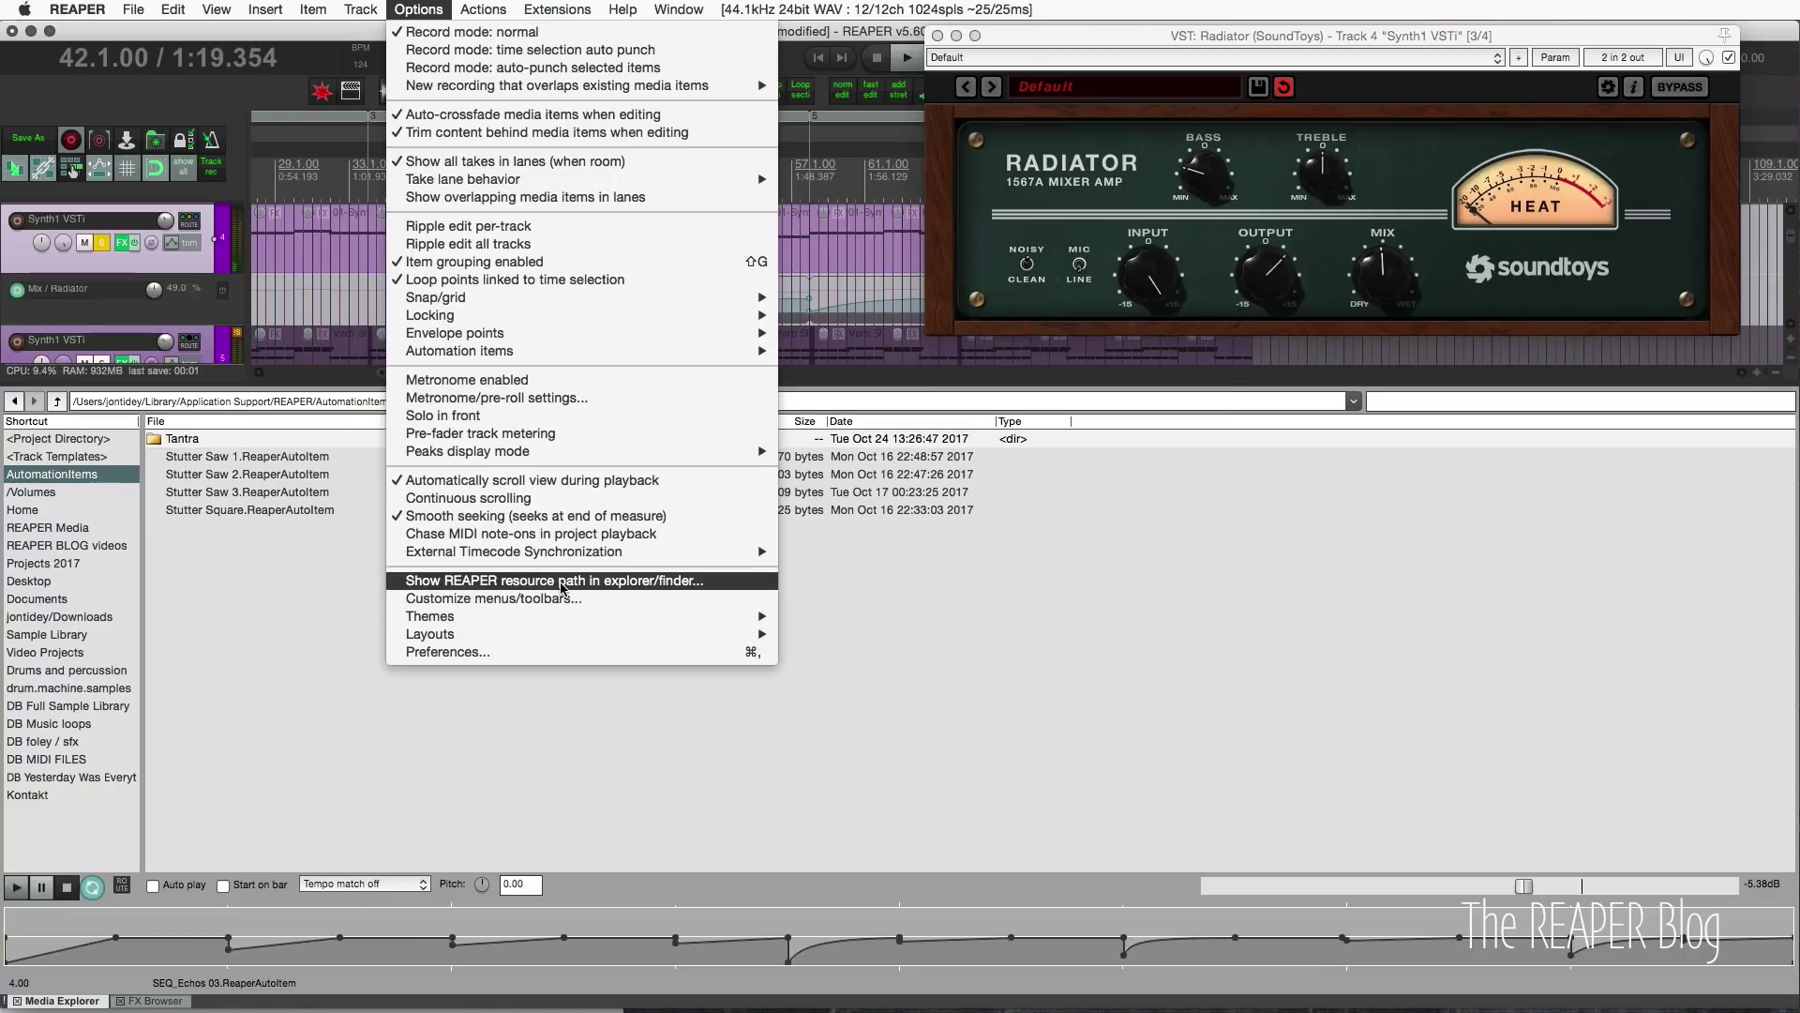
pyautogui.click(1076, 653)
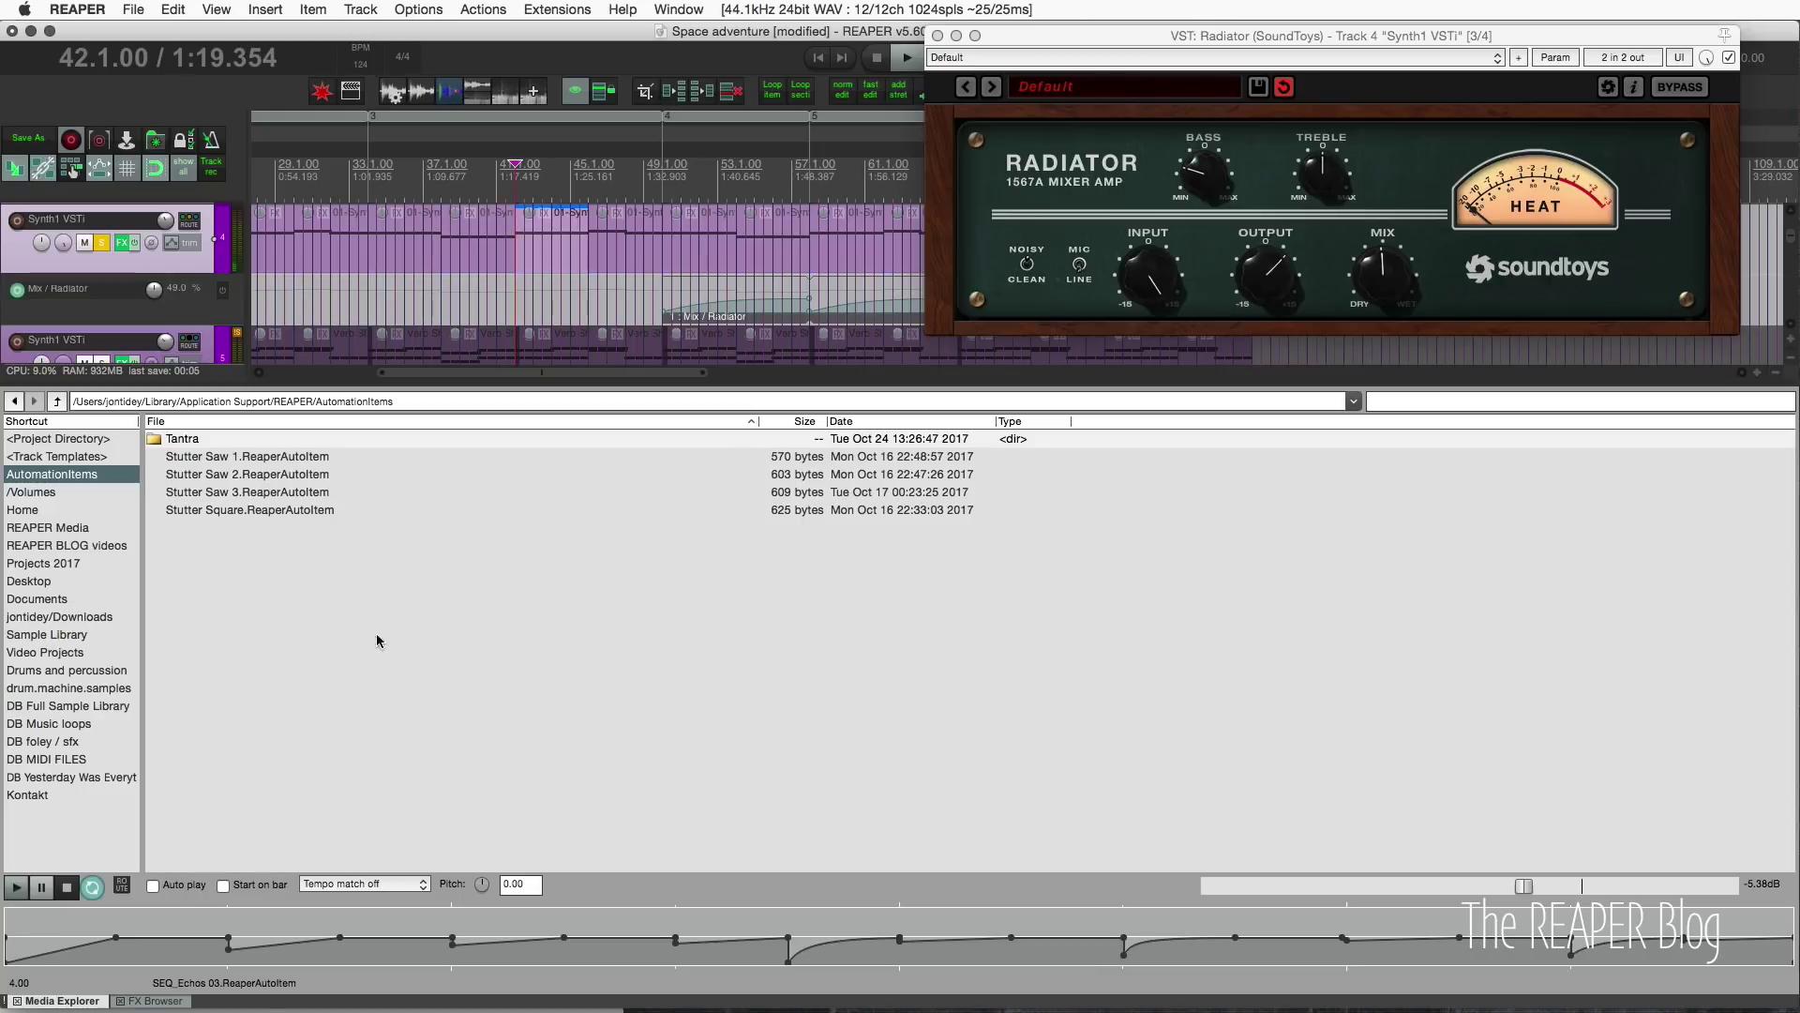
# - Preview Stutter Saw 1, then open the Tantra folder and preview SEQ_Echos 03
pyautogui.click(229, 460)
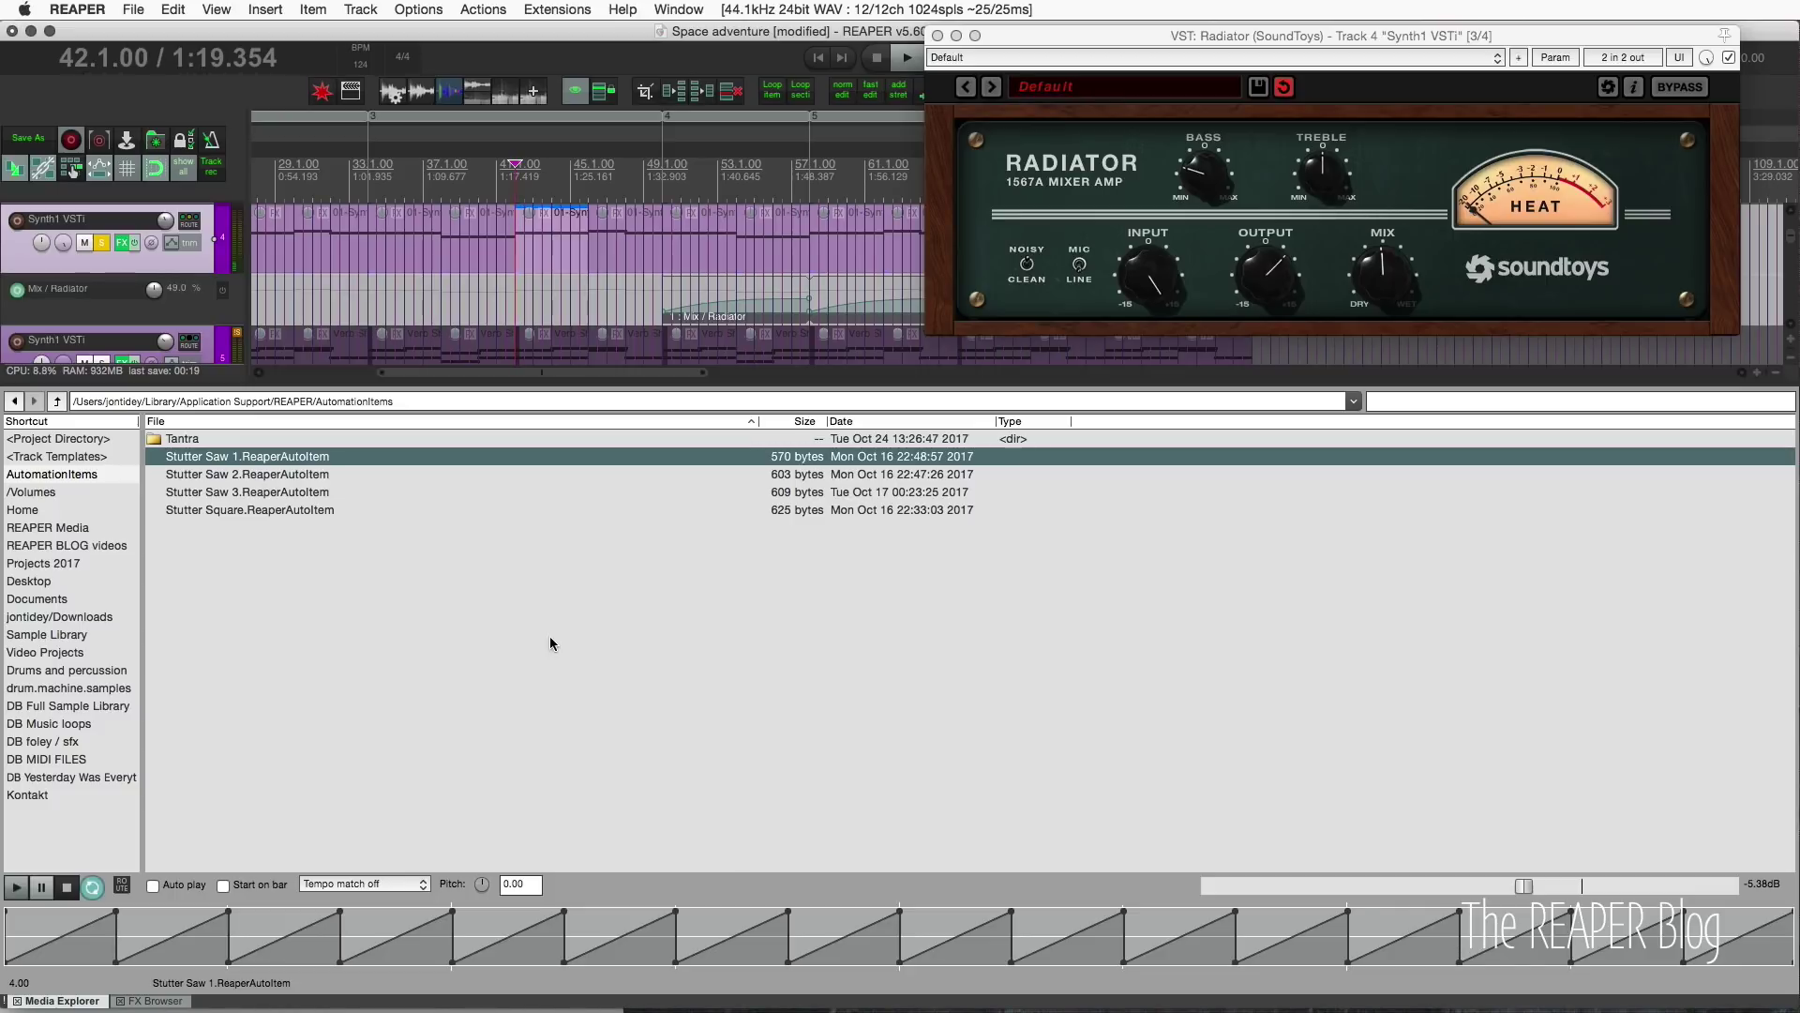
pyautogui.doubleClick(205, 441)
pyautogui.click(426, 548)
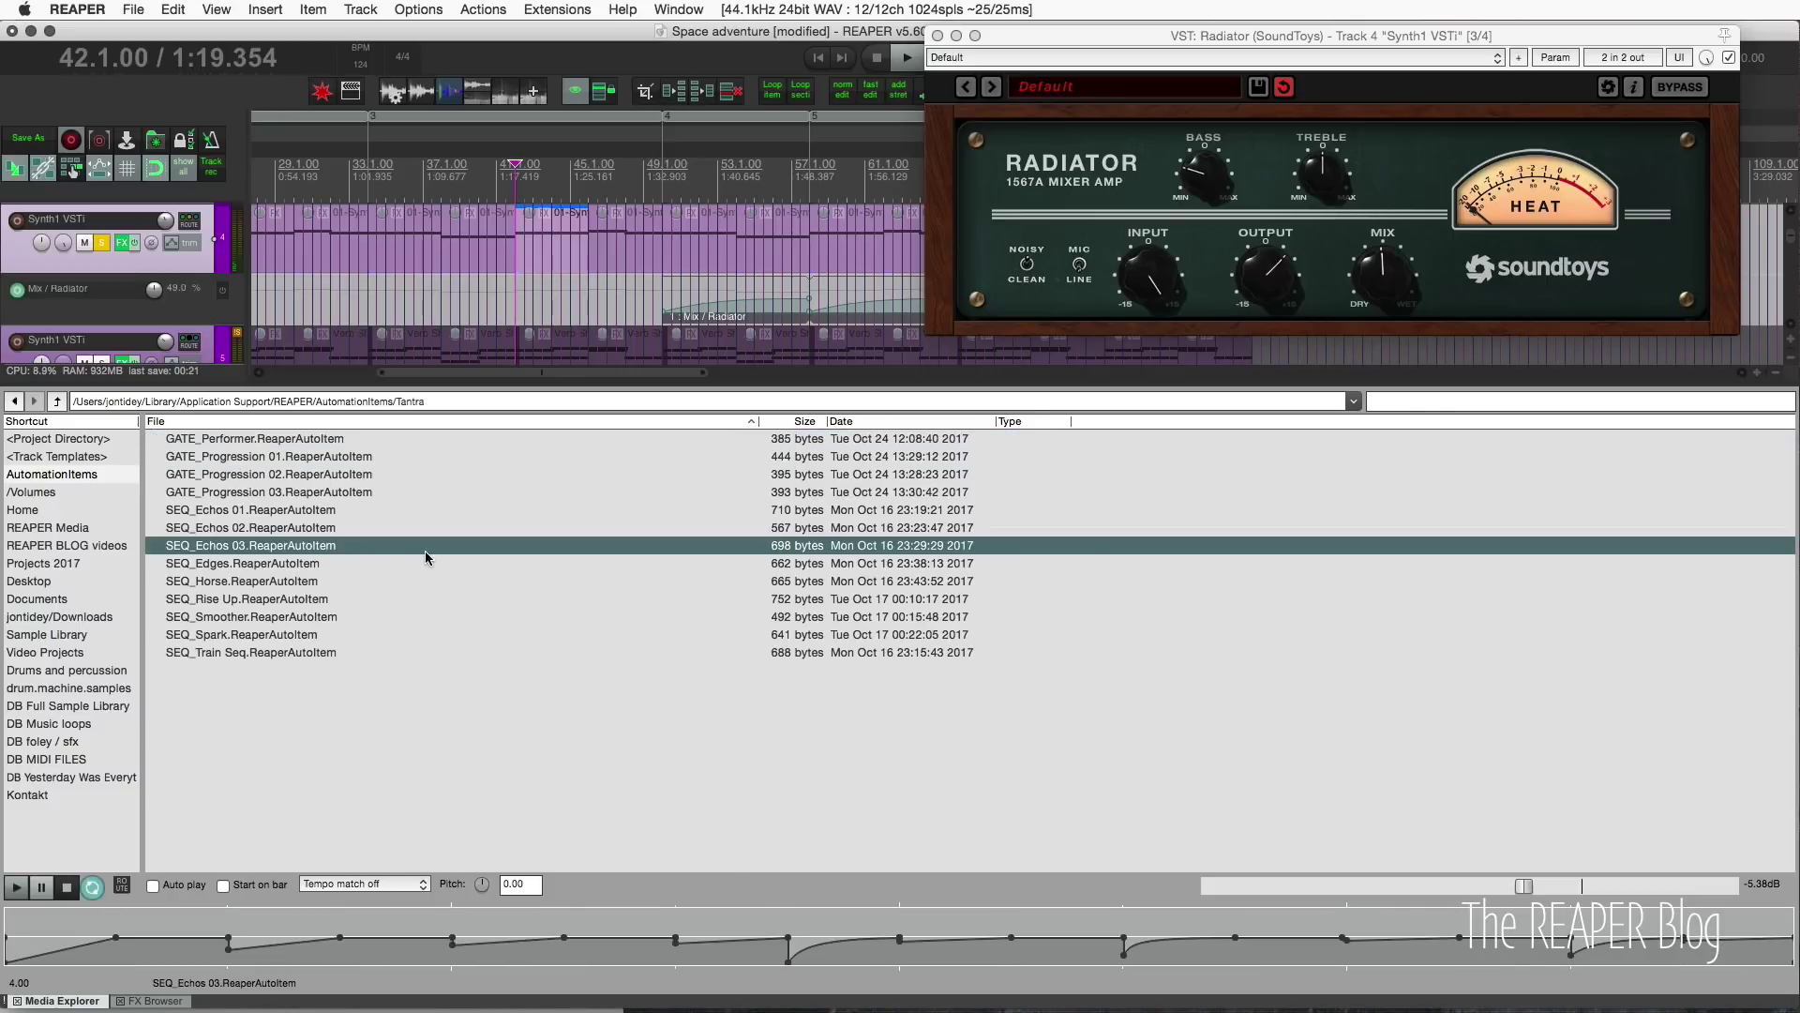
# - Audition GATE_Progression 02, SEQ_Echos 03, SEQ_Edges, SEQ_Smoother and SEQ_Echos 01, then enlarge the track area
pyautogui.click(312, 481)
pyautogui.click(306, 546)
pyautogui.click(302, 565)
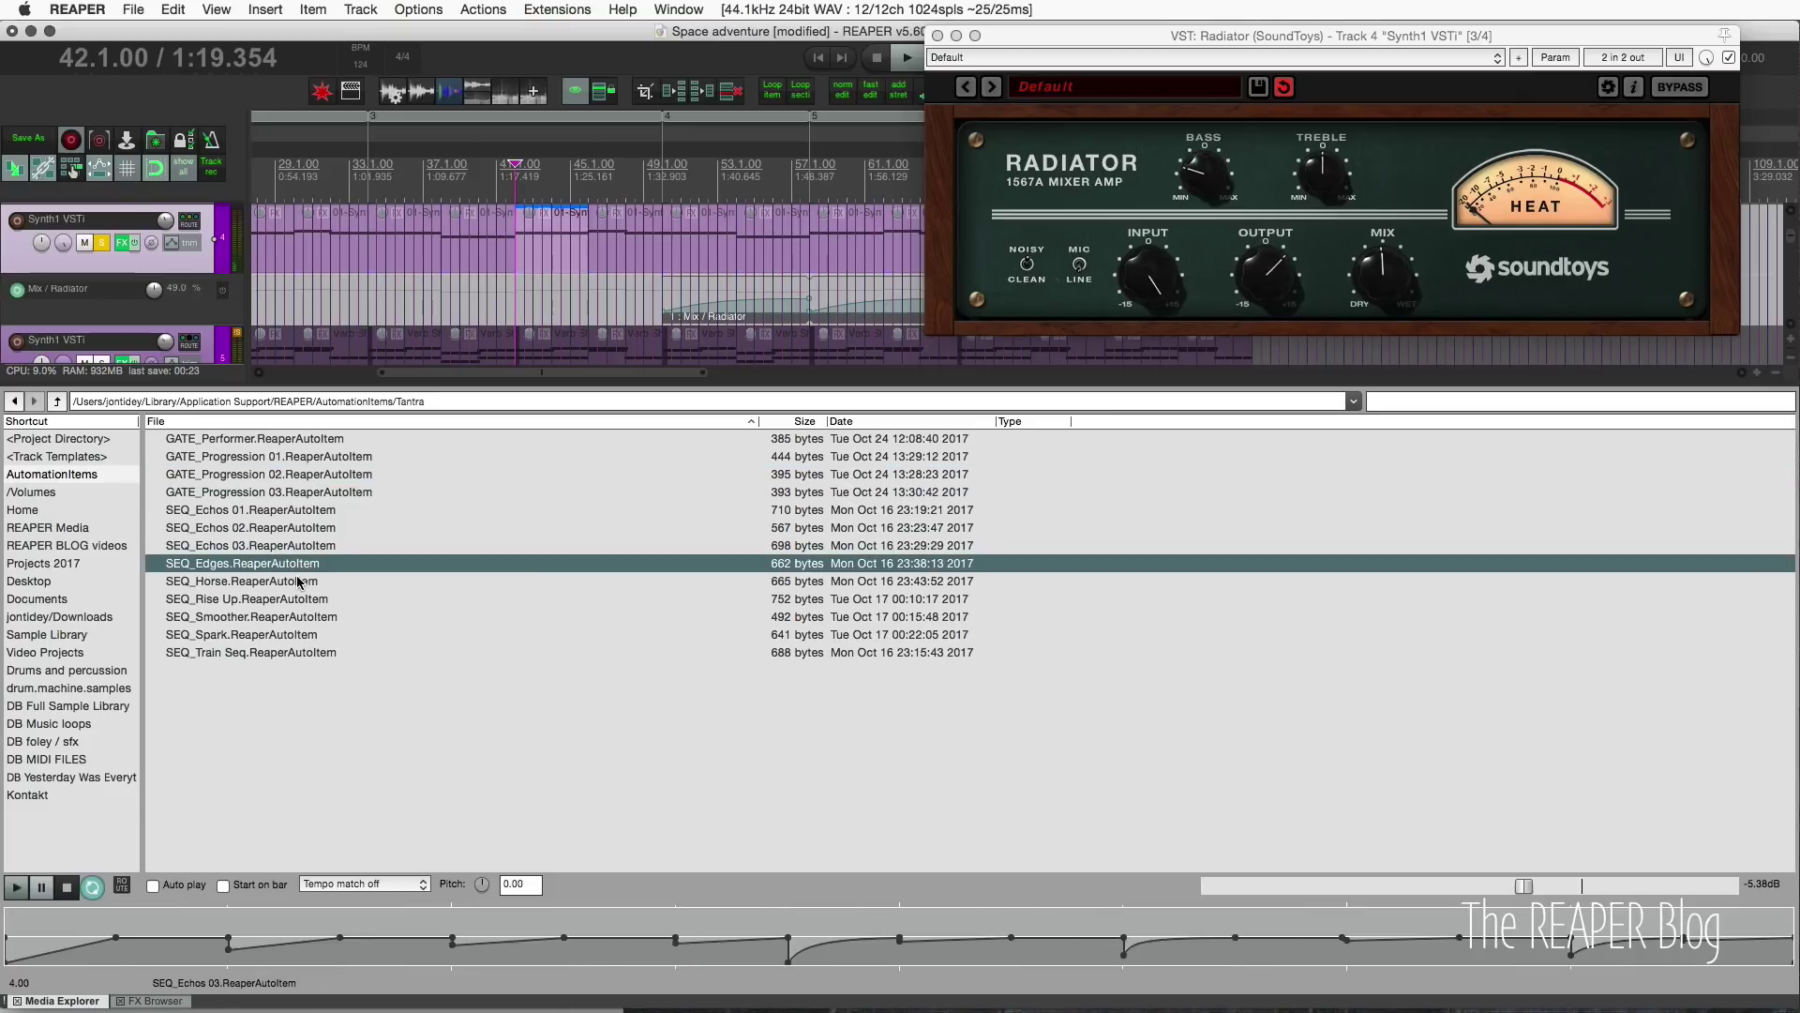
pyautogui.click(292, 617)
pyautogui.click(286, 509)
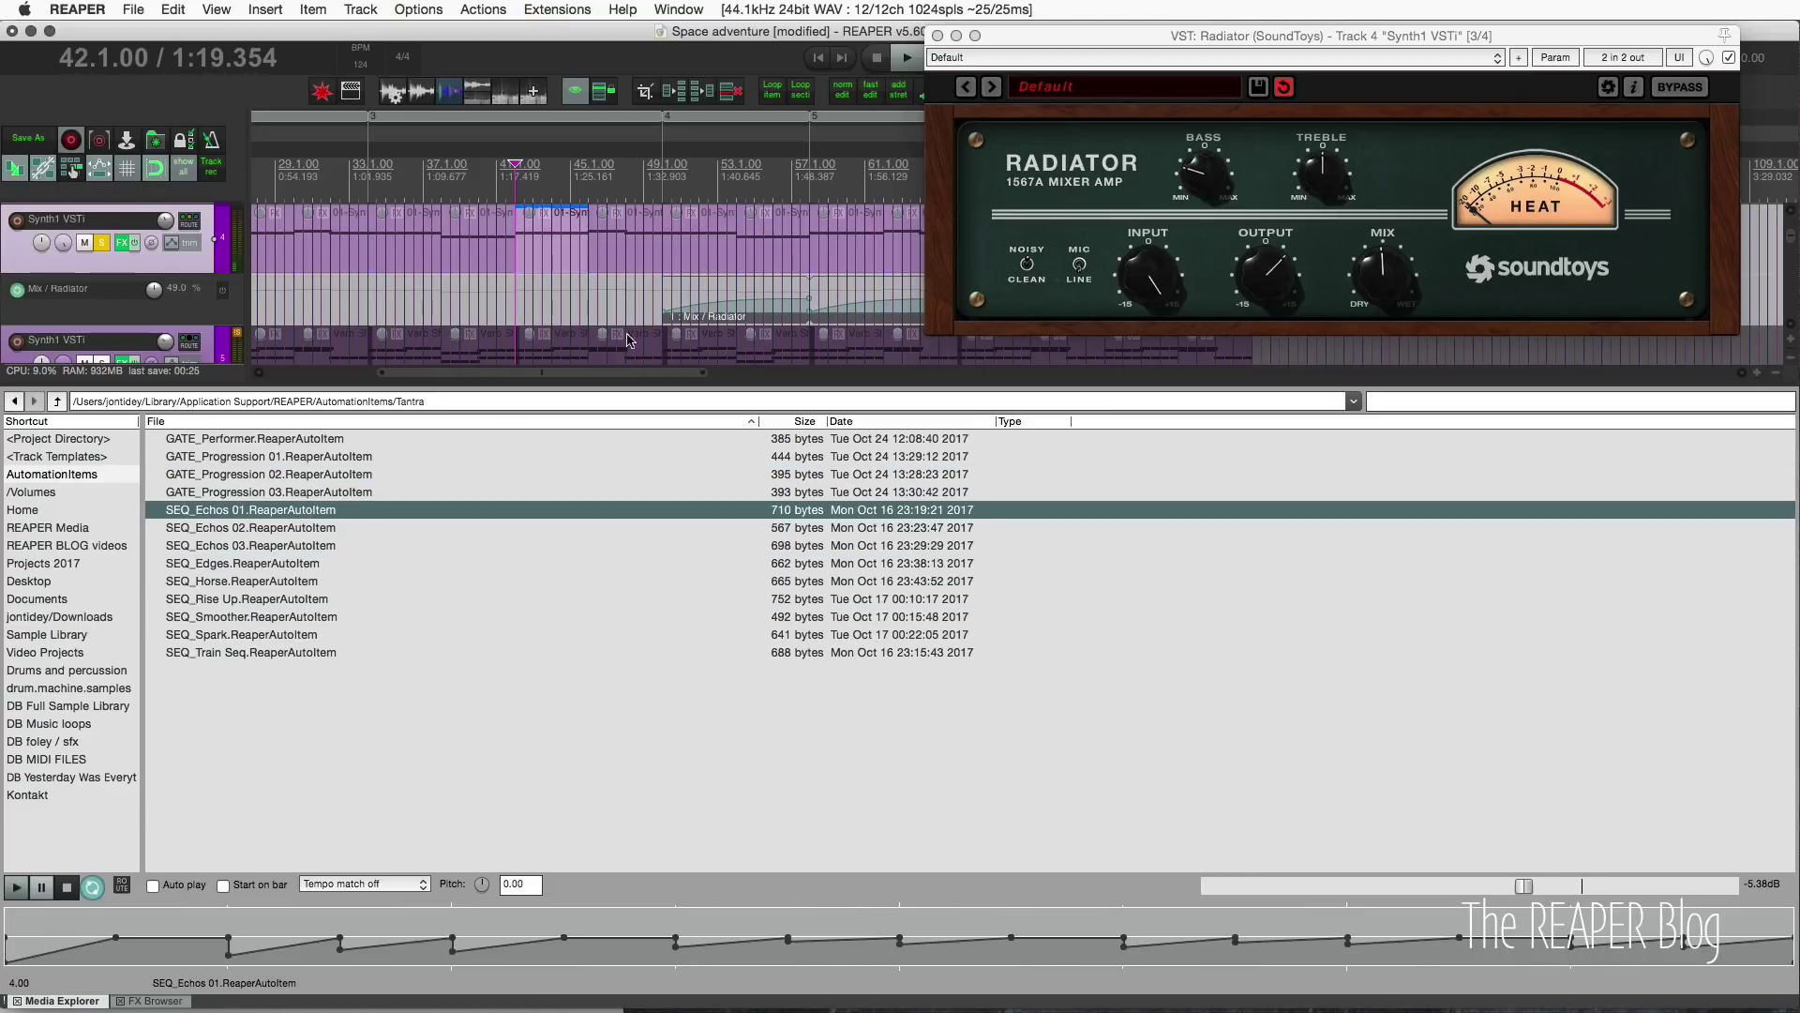
pyautogui.moveTo(523, 383); pyautogui.dragTo(524, 580)
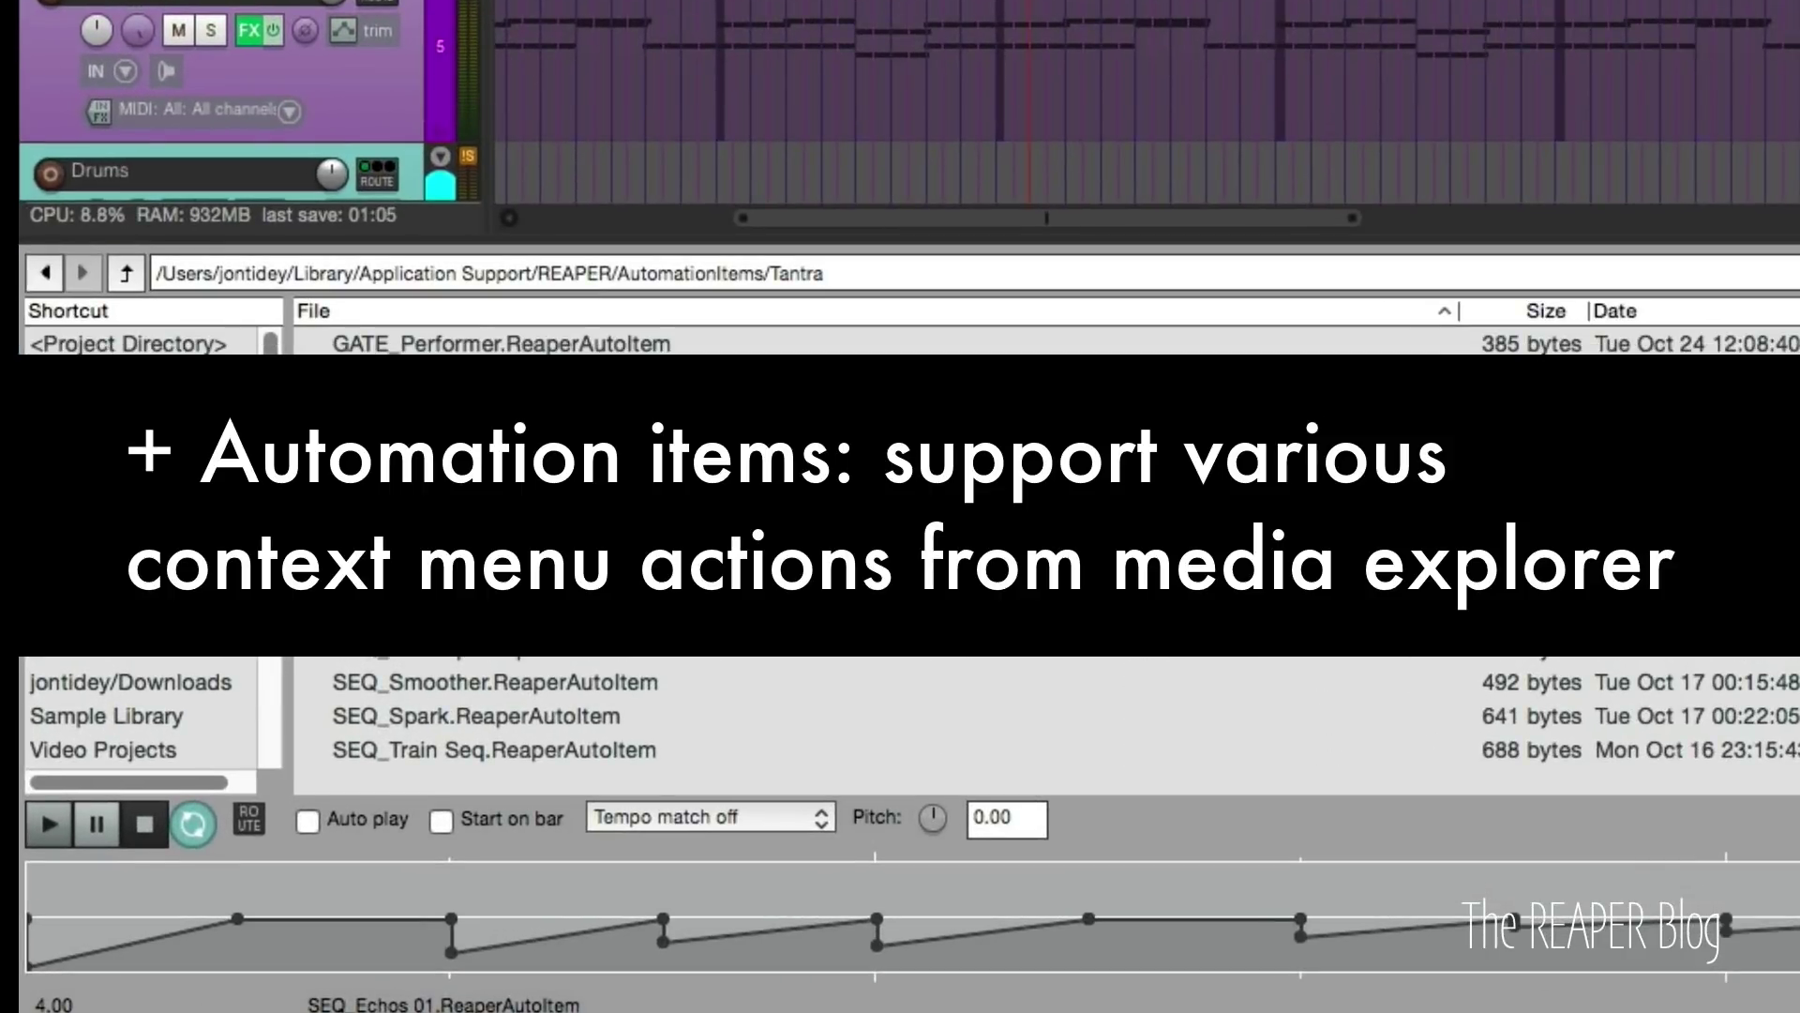
# - Swap the selected automation item for SEQ_Echos 01 (stretch/loop to fit) and raise Radiator's Treble
pyautogui.rightClick(626, 474)
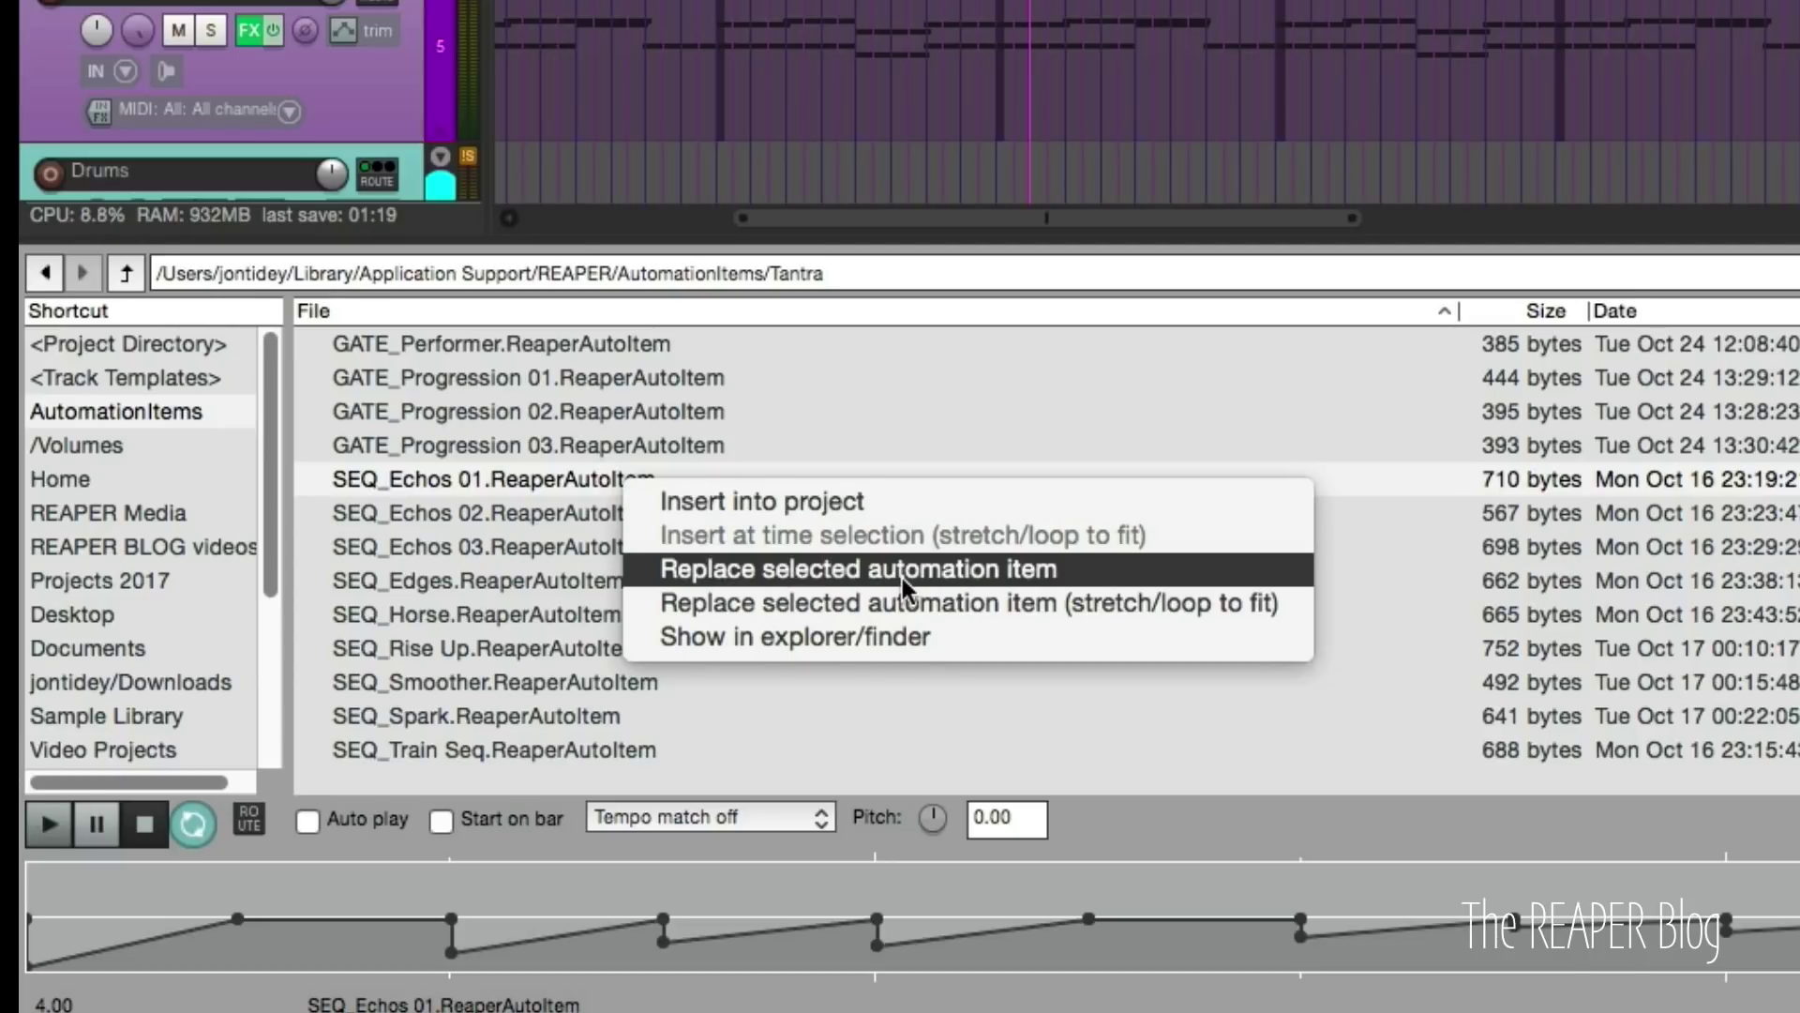
pyautogui.click(1124, 610)
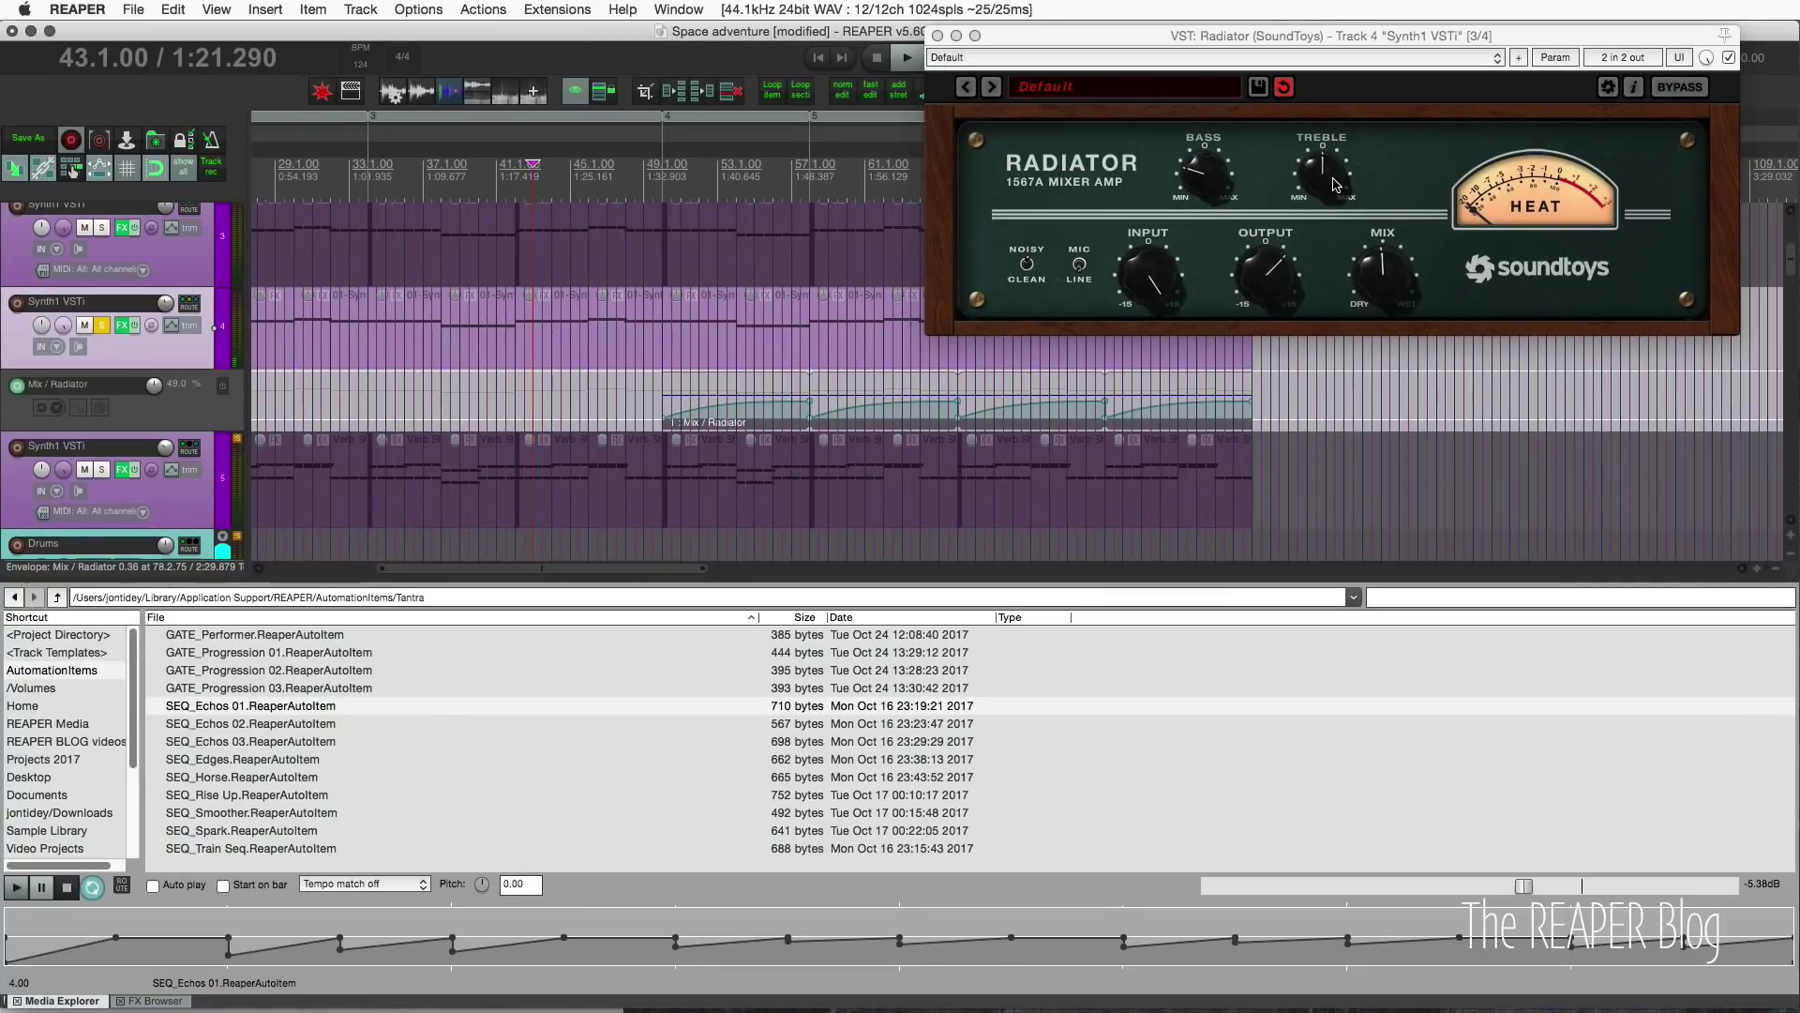
pyautogui.moveTo(1333, 177)
pyautogui.mouseDown()
pyautogui.moveTo(1337, 117)
pyautogui.moveTo(1336, 169)
pyautogui.mouseUp()
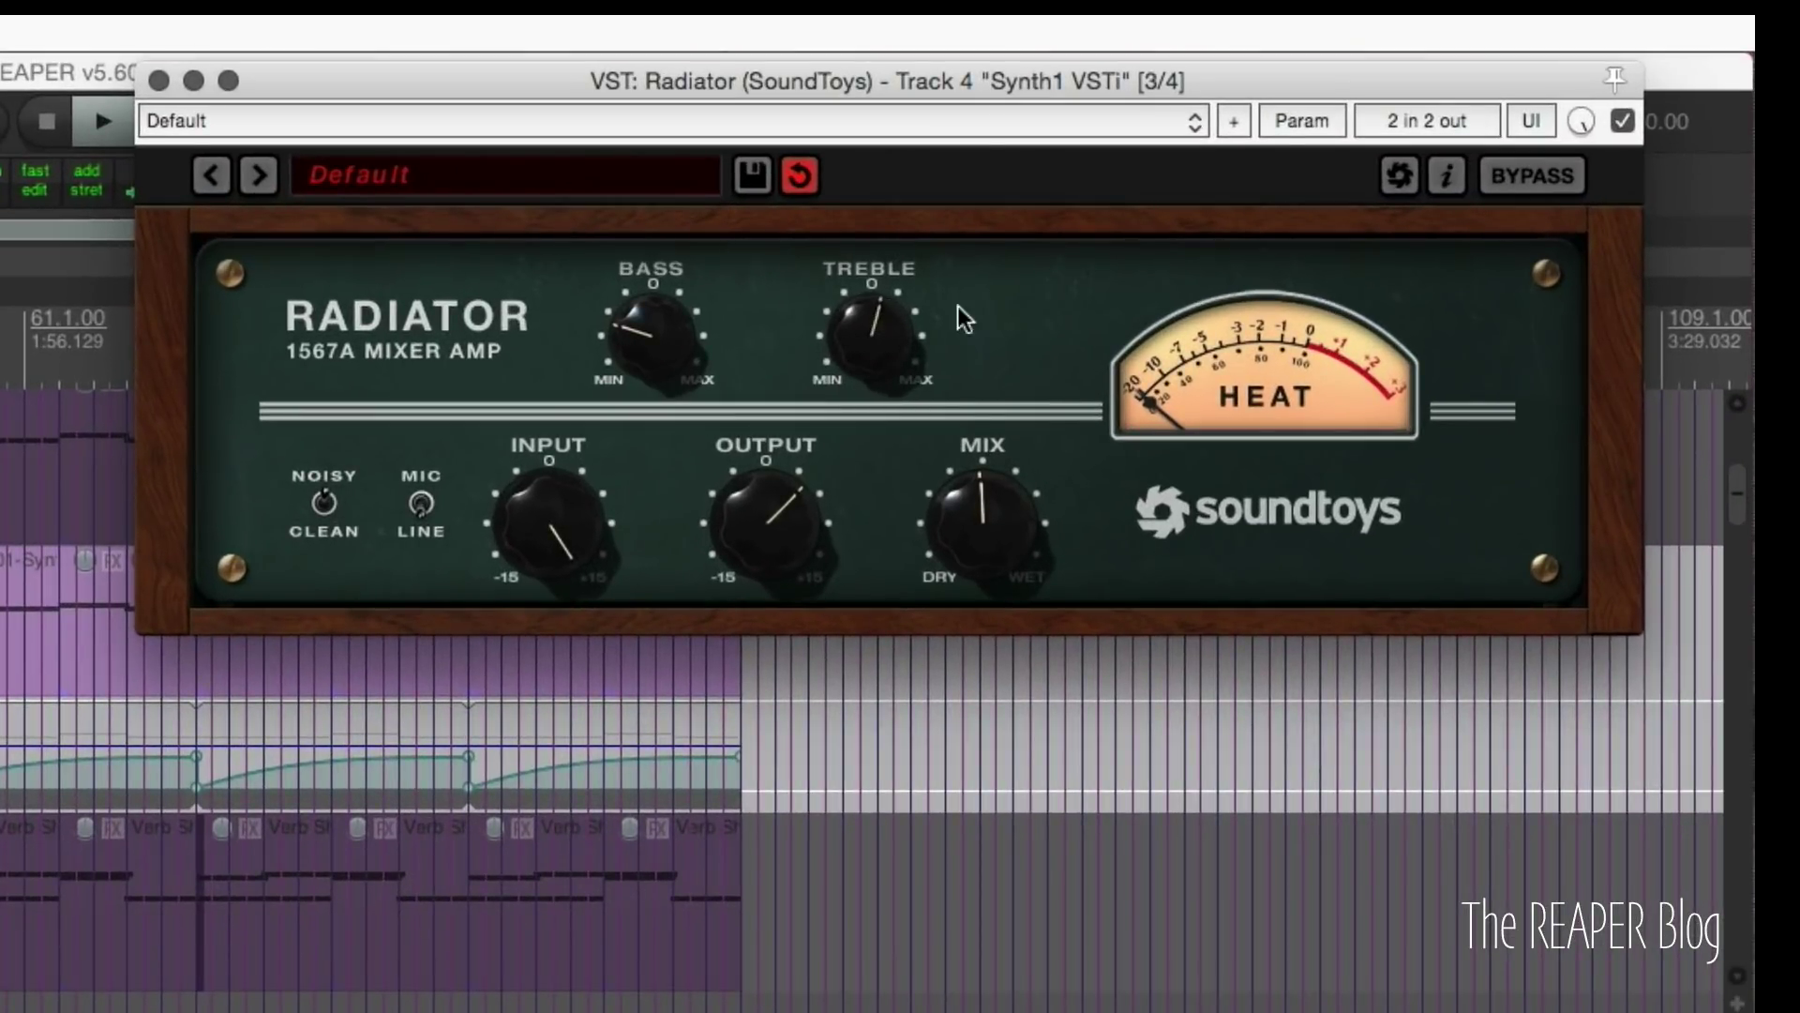
pyautogui.click(1296, 122)
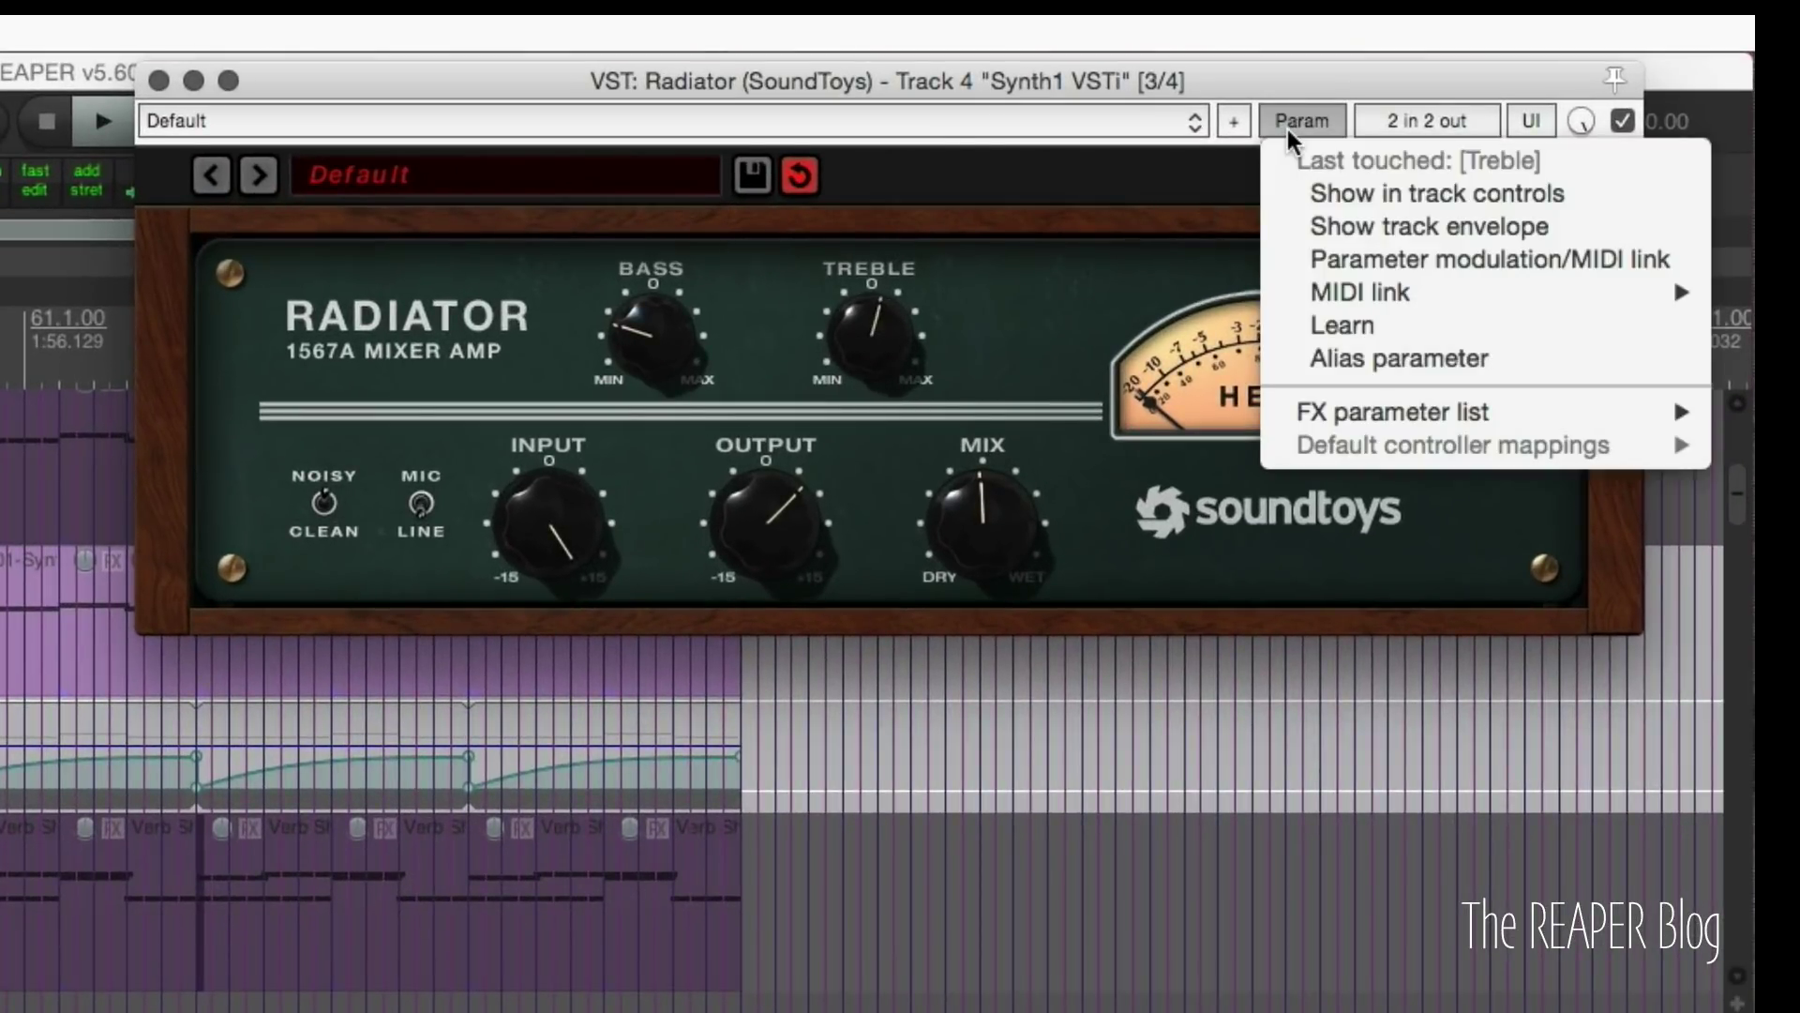
# - Show a Treble / Radiator envelope lane and drop SEQ_Echos 01.ReaperAutoItem onto it
pyautogui.click(1336, 227)
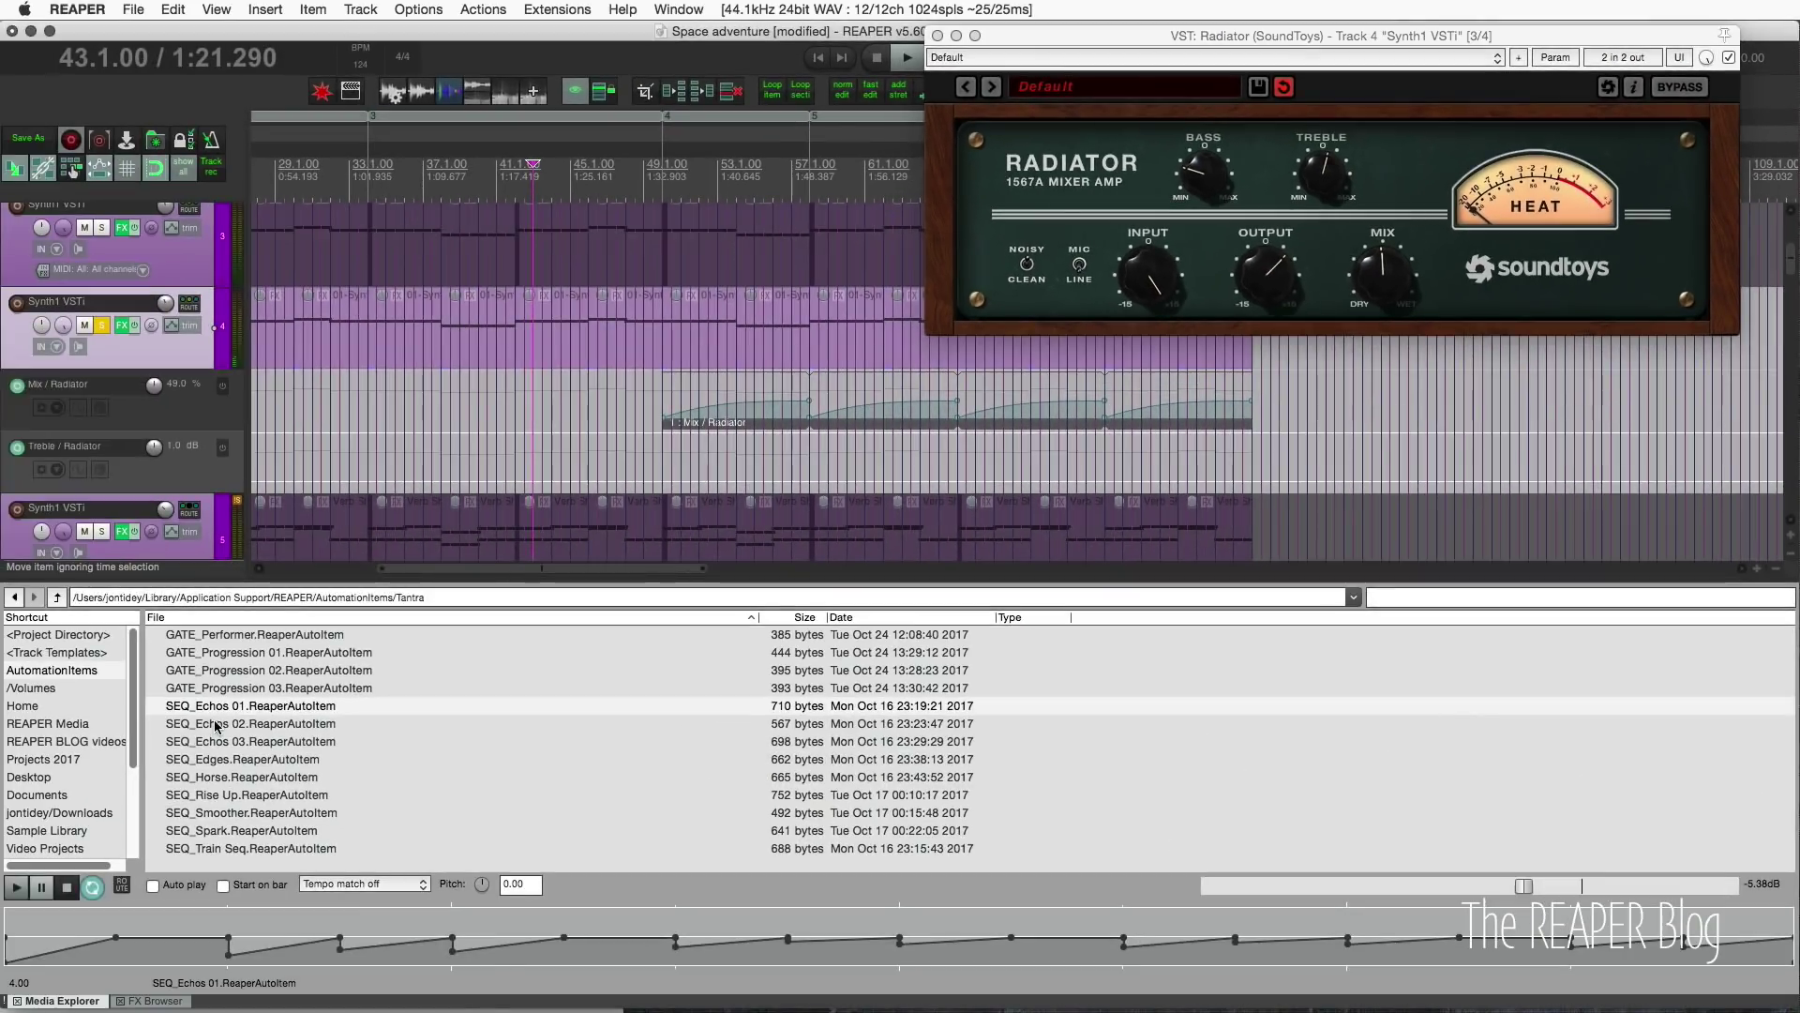
pyautogui.click(225, 712)
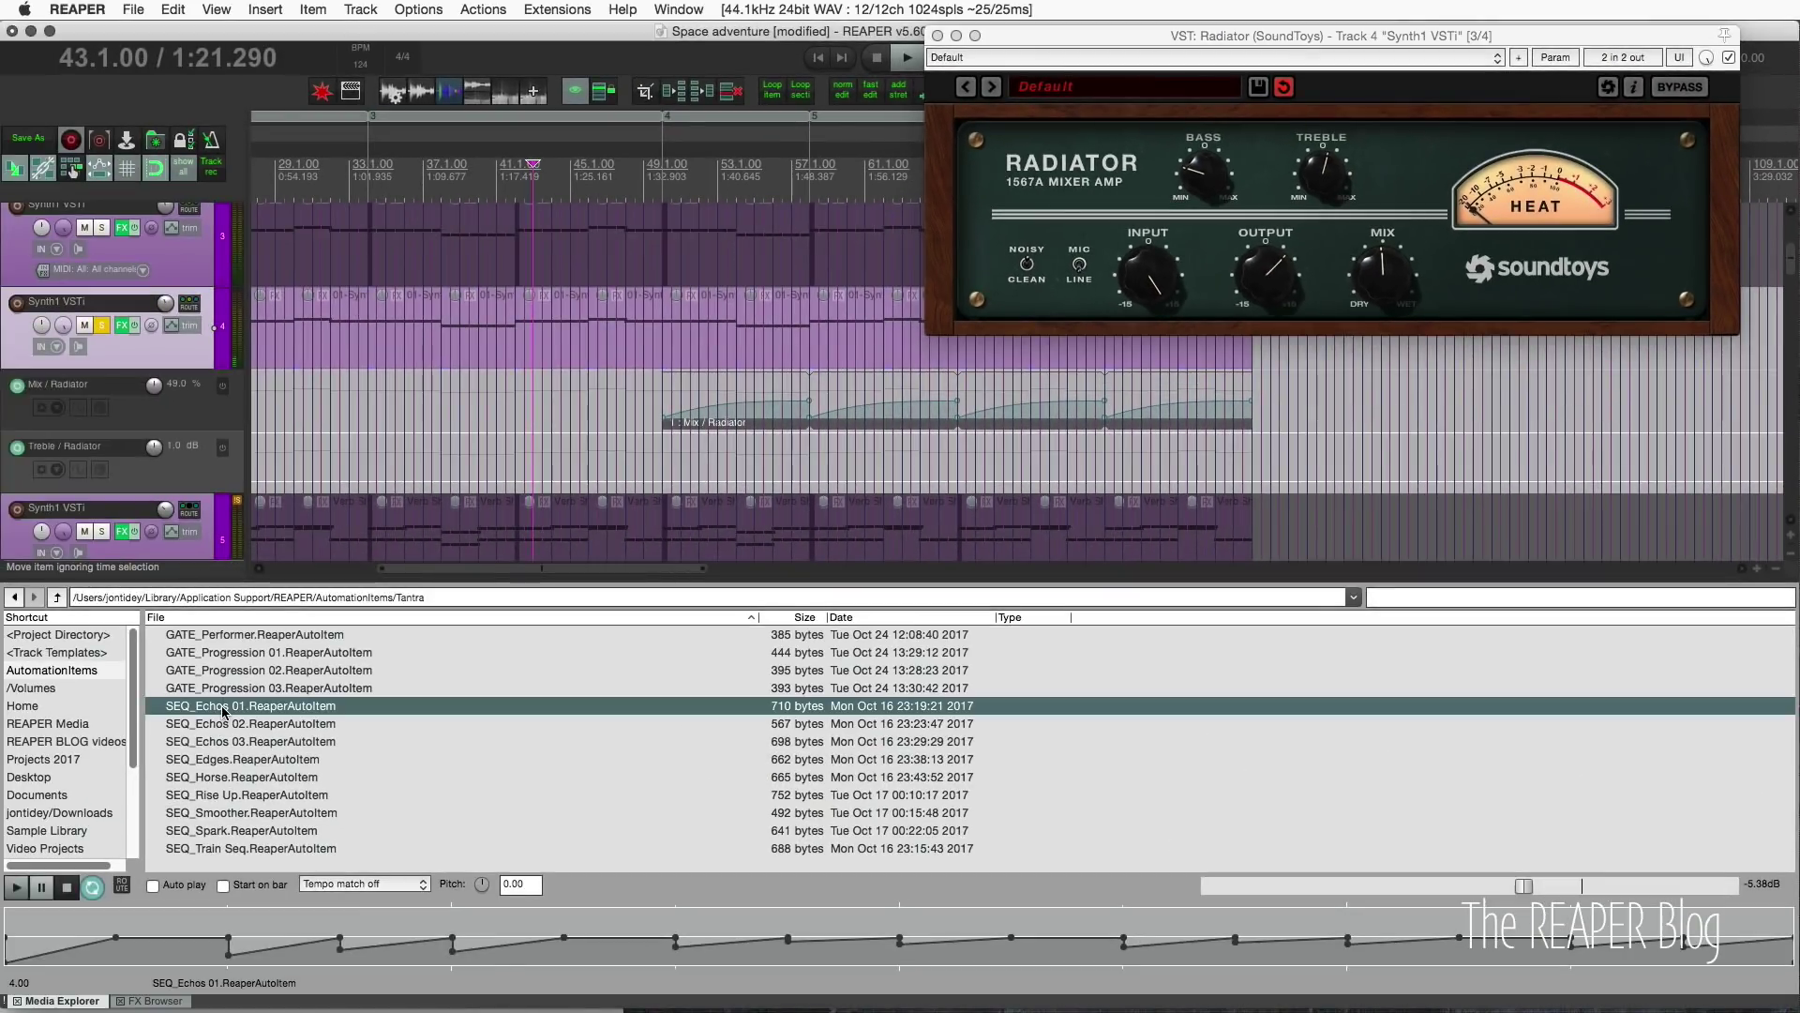
pyautogui.moveTo(214, 713)
pyautogui.mouseDown()
pyautogui.moveTo(461, 447)
pyautogui.moveTo(572, 458)
pyautogui.mouseUp()
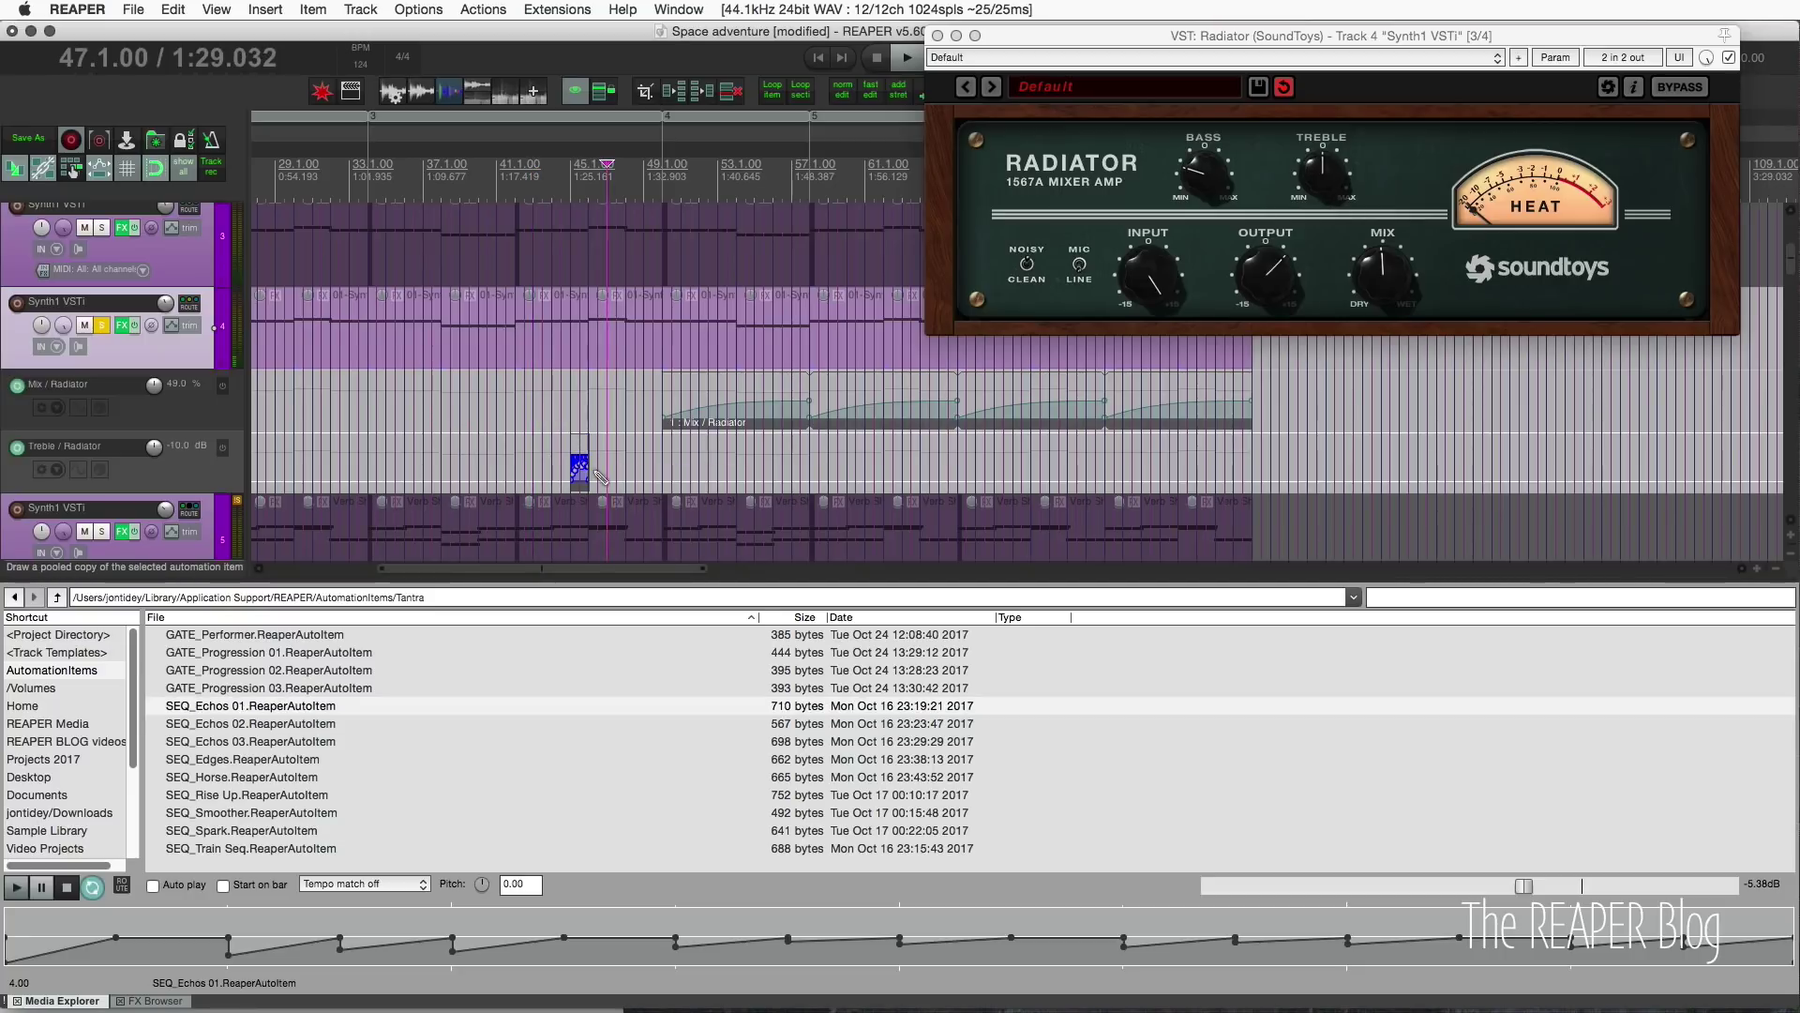
# - Zoom in on the new item and set the edit position to 45.4.00
pyautogui.scroll(5, 604, 464)
pyautogui.hscroll(3, 596, 471)
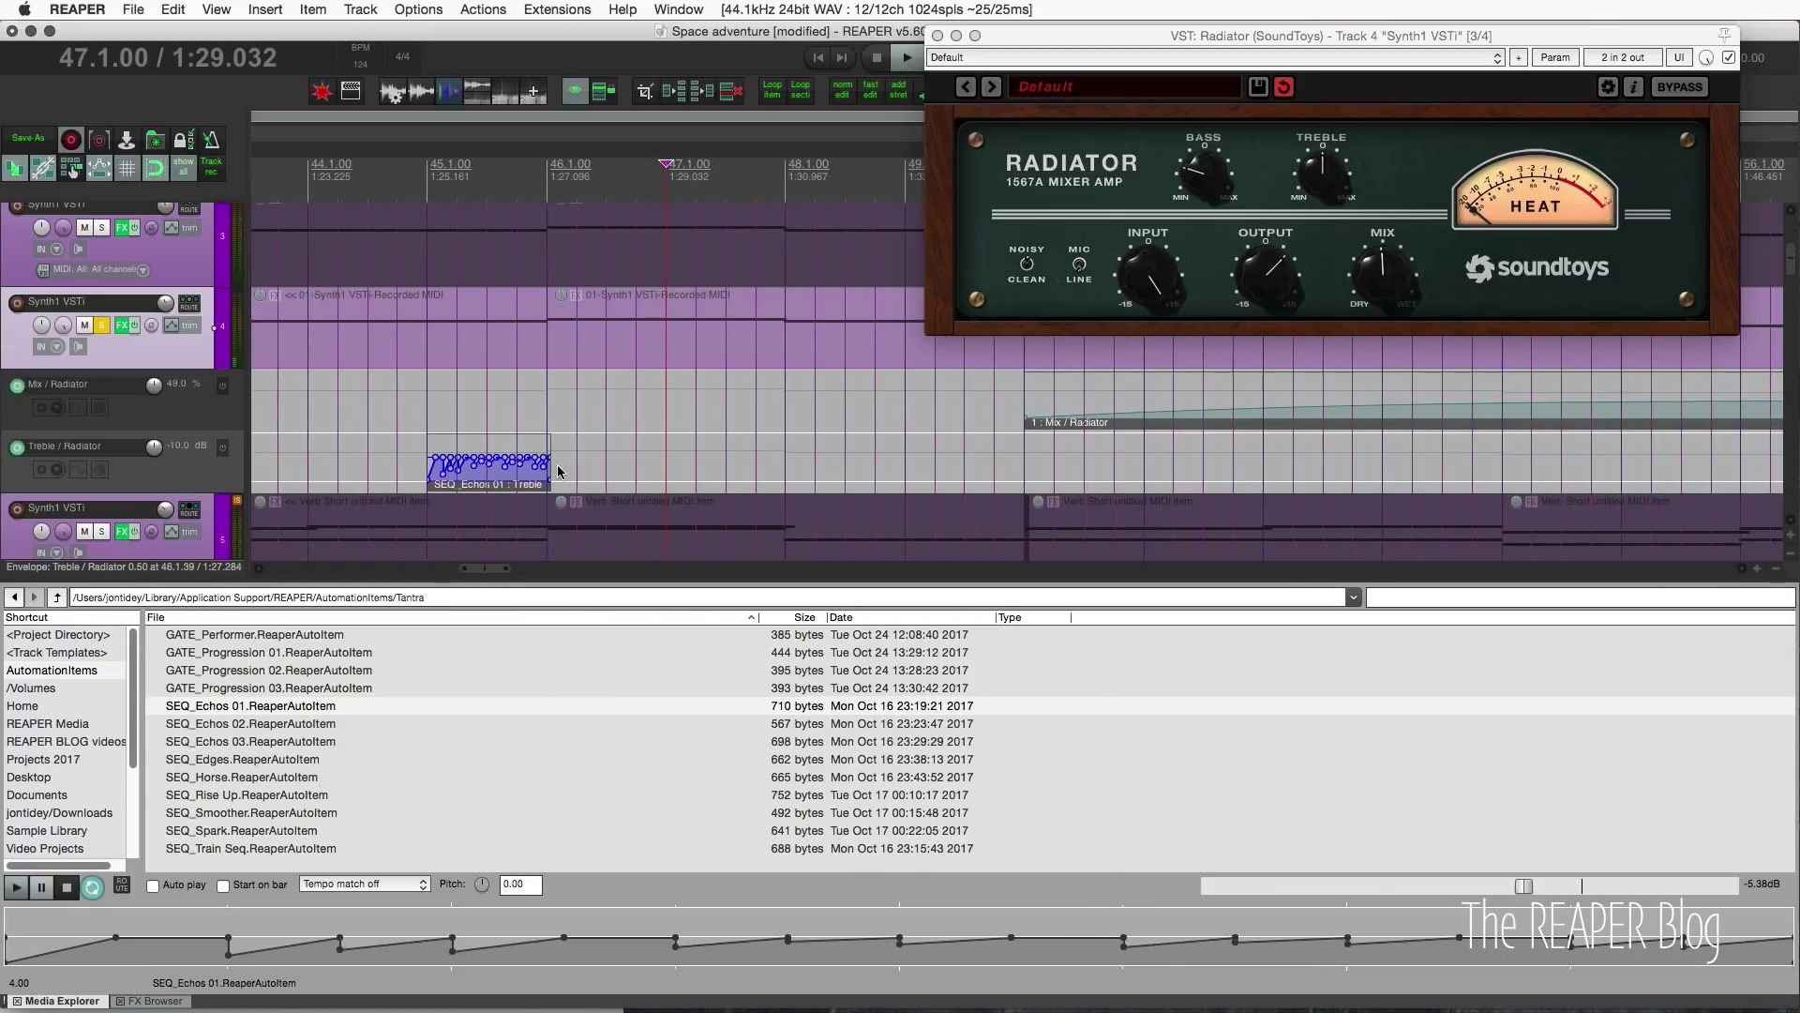
pyautogui.click(517, 469)
pyautogui.scroll(6, 581, 501)
pyautogui.scroll(-1, 581, 501)
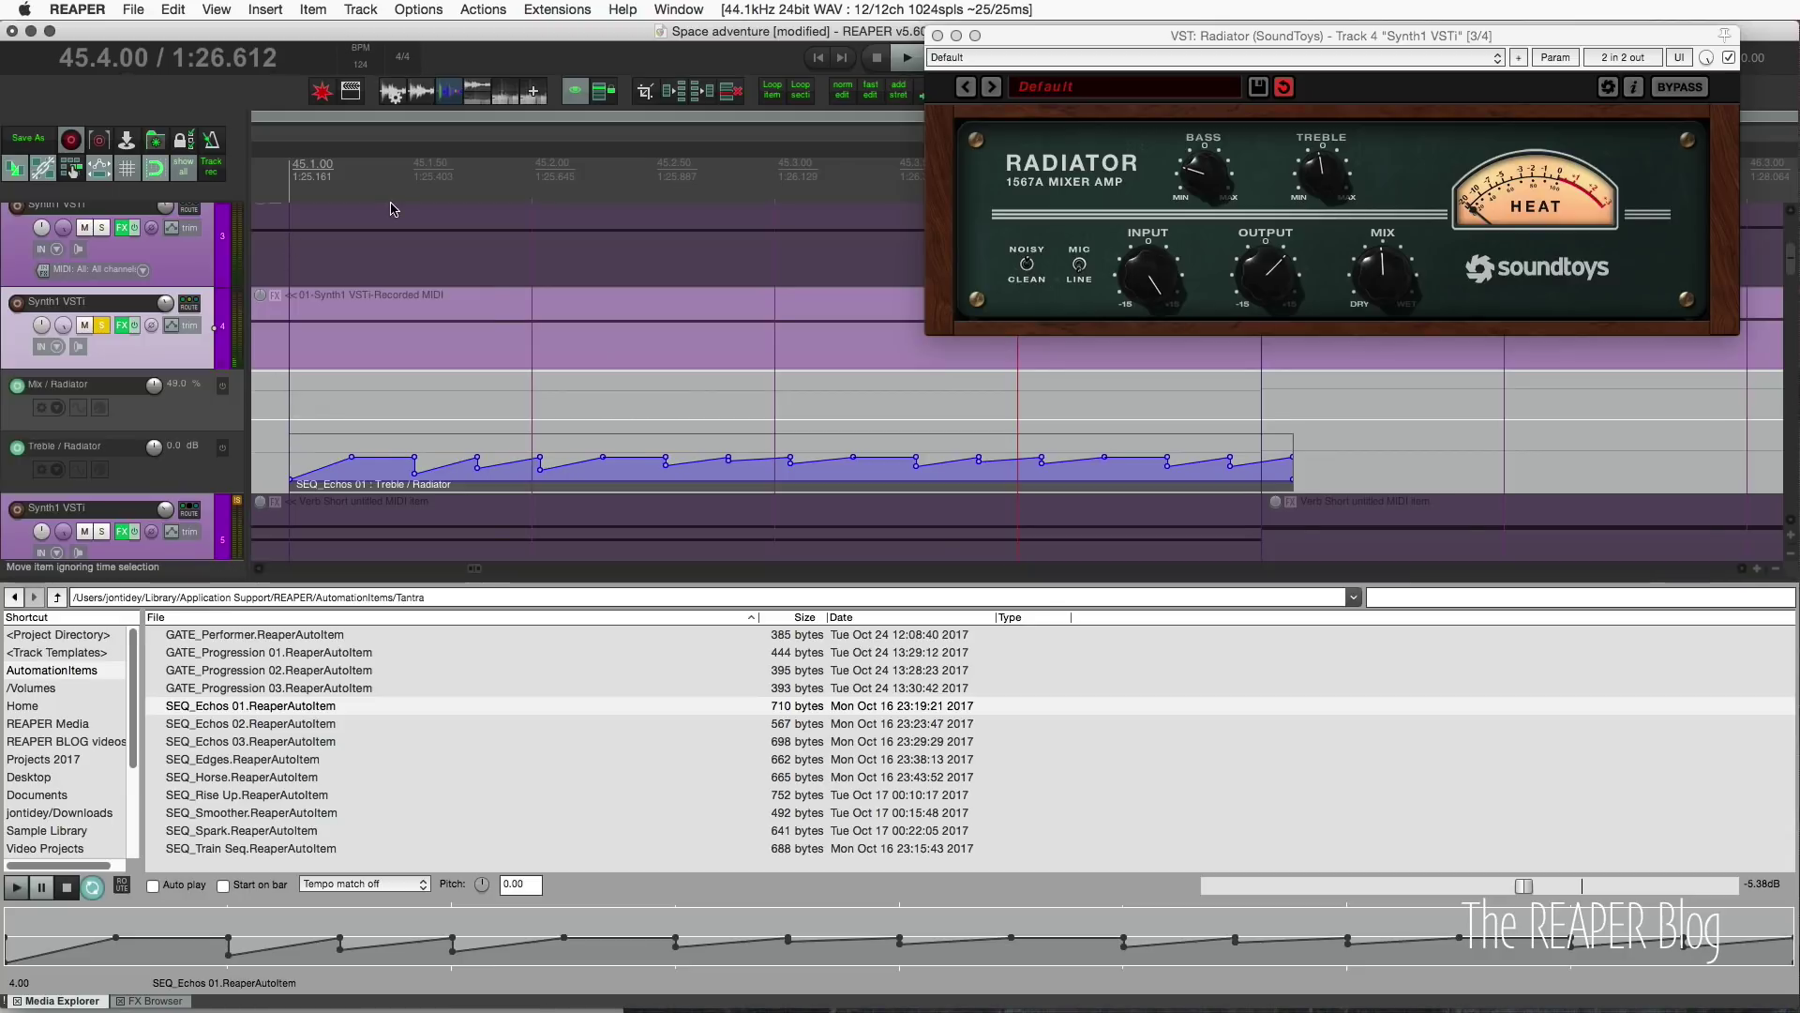
pyautogui.hscroll(5, 747, 223)
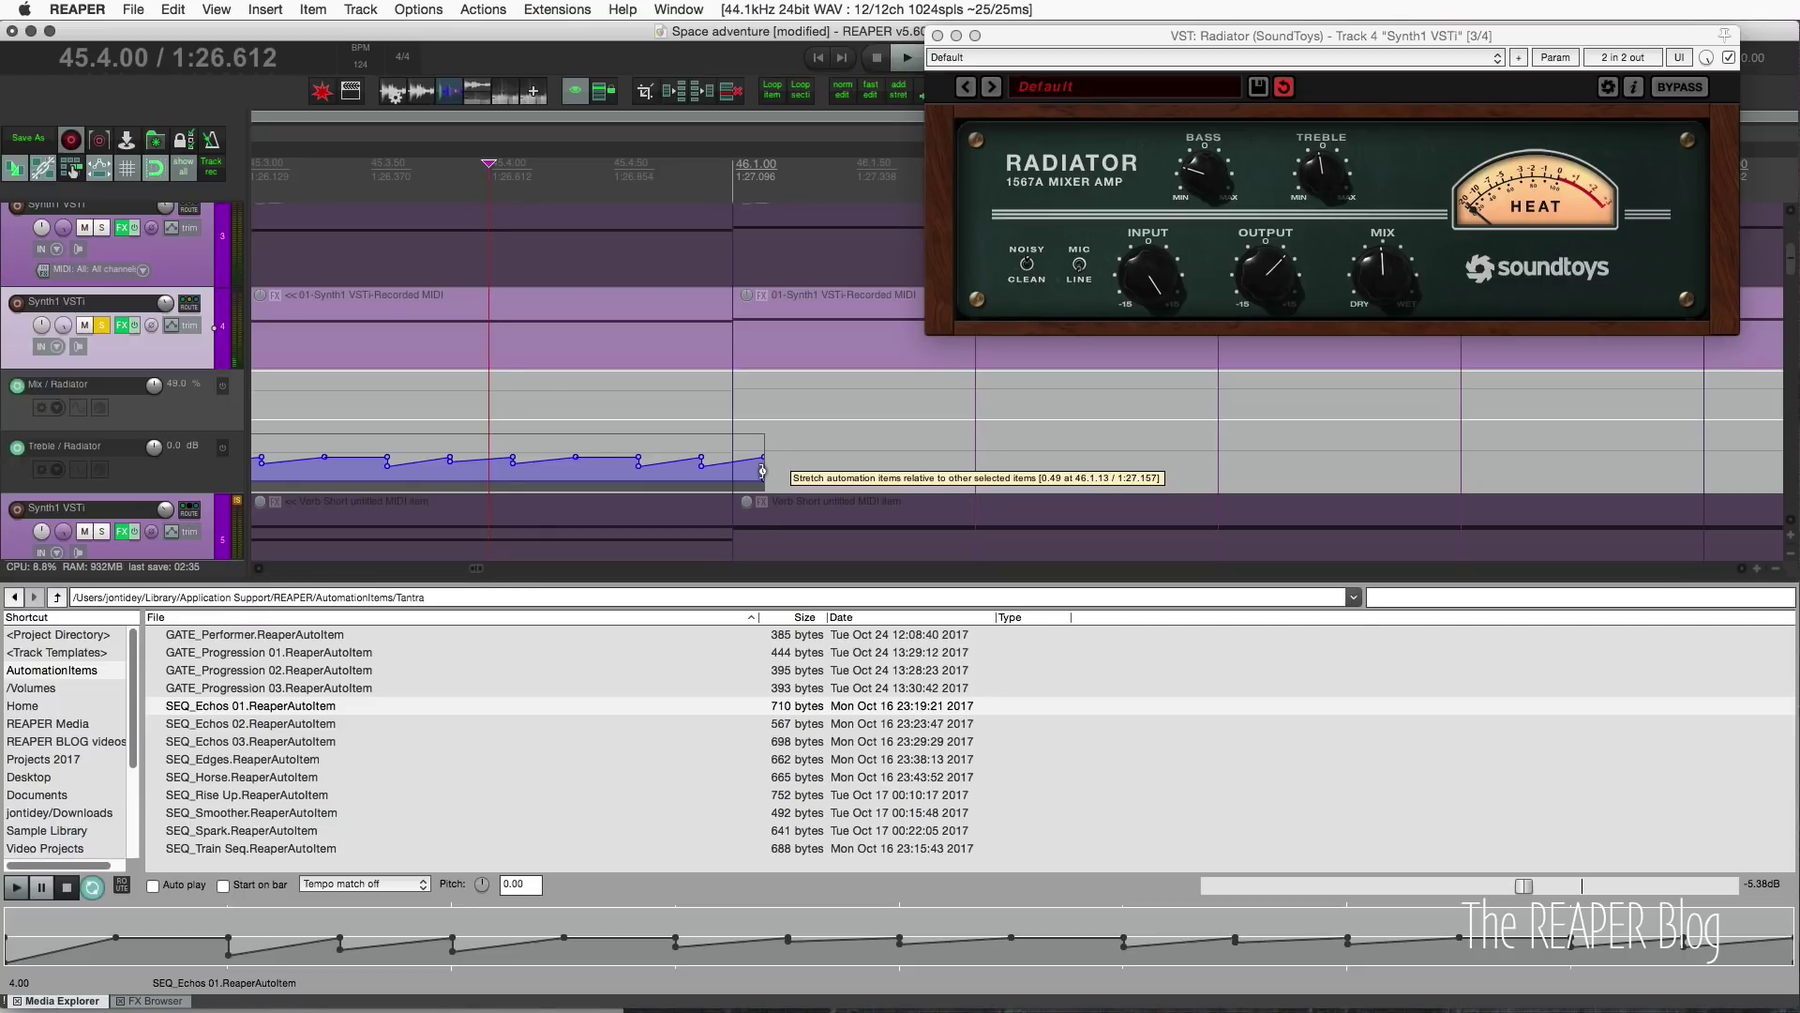
# - End the SEQ_Echos 01 item at 46.1.00, try looping it further right, then undo
pyautogui.moveTo(761, 470); pyautogui.dragTo(734, 471)
pyautogui.scroll(-3, 727, 484)
pyautogui.scroll(-3, 728, 484)
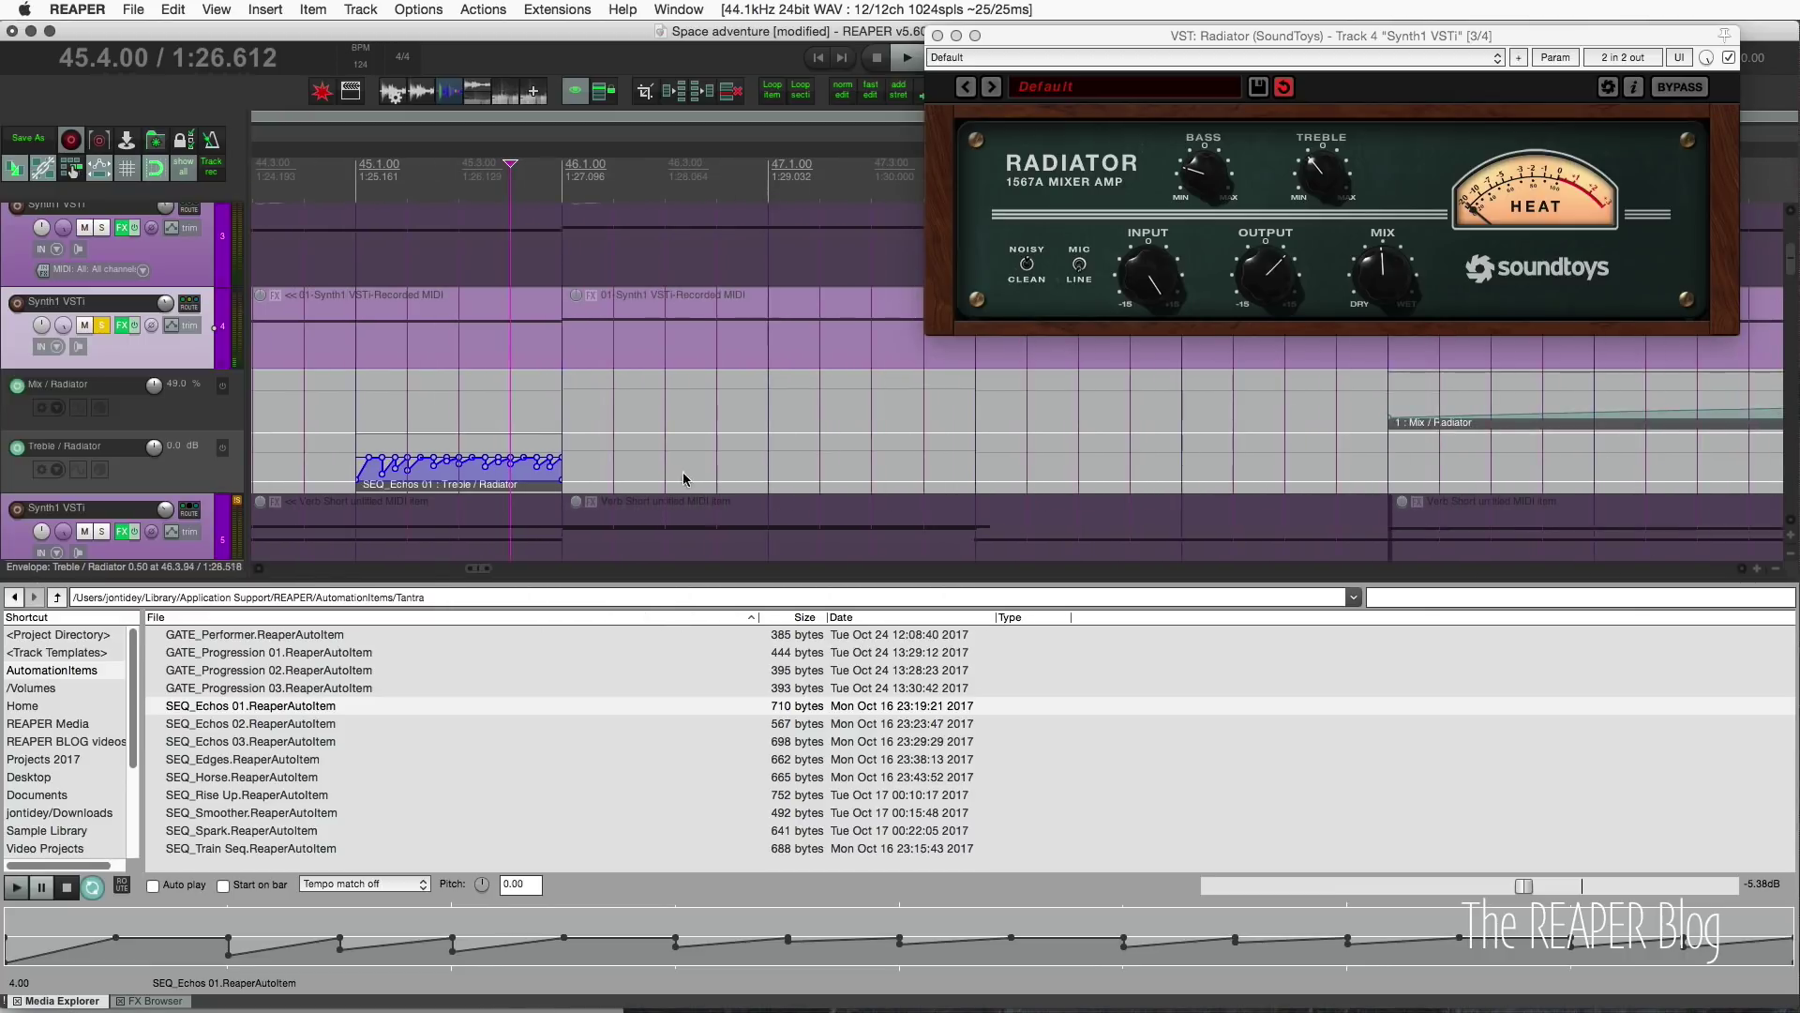
pyautogui.moveTo(574, 471); pyautogui.dragTo(1380, 472)
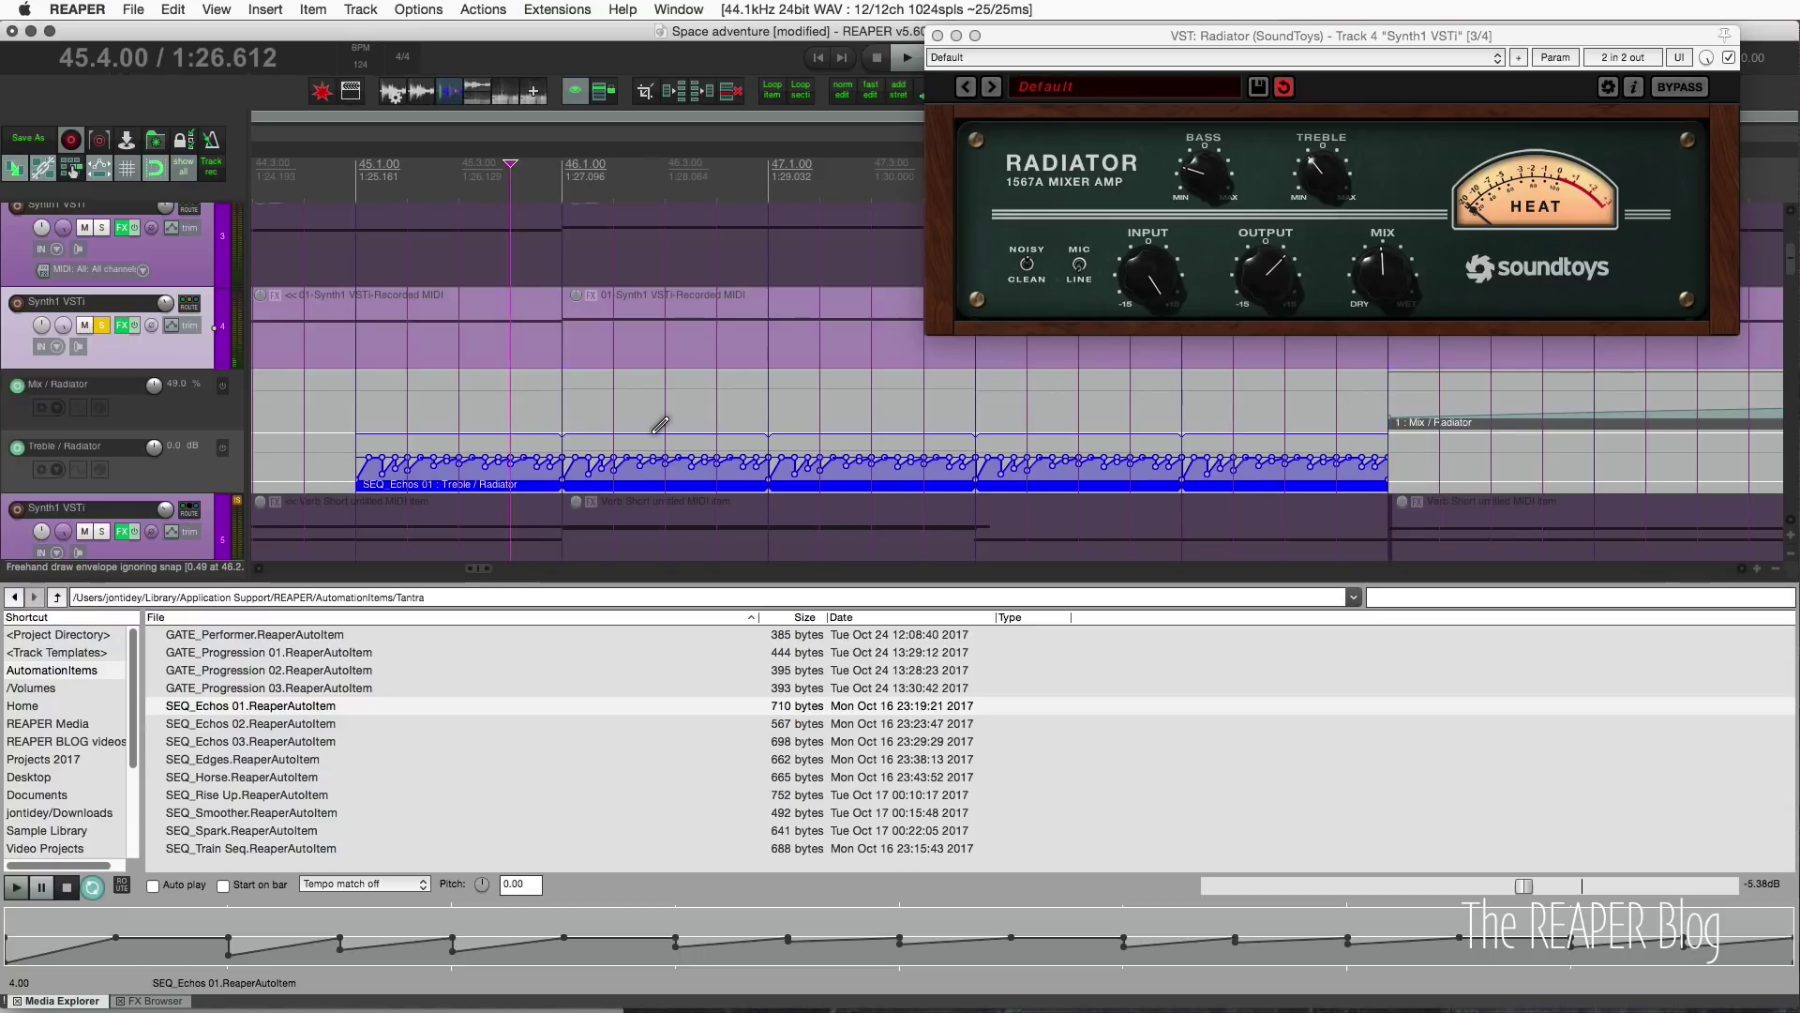
pyautogui.hotkey('ctrl', 'z')
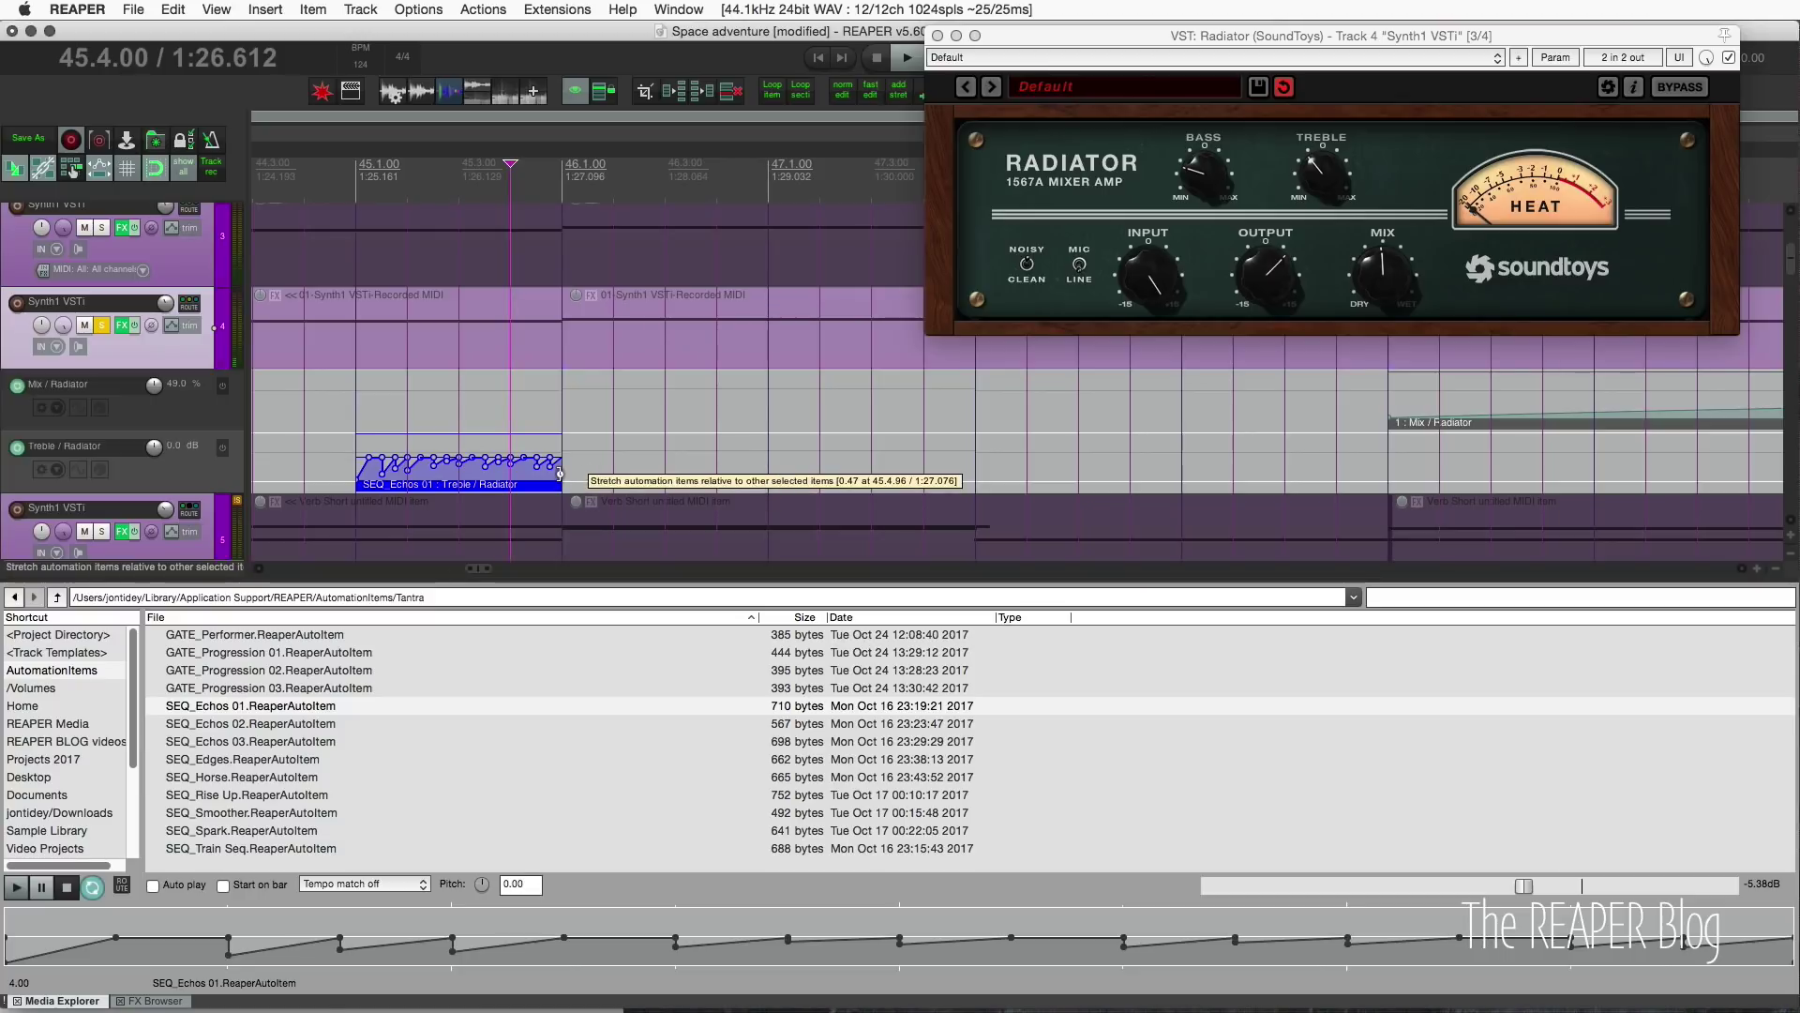
# - Stretch the SEQ_Echos 01 envelope to end at 47.1.00, then extend it so the pattern repeats
pyautogui.hscroll(2, 558, 474)
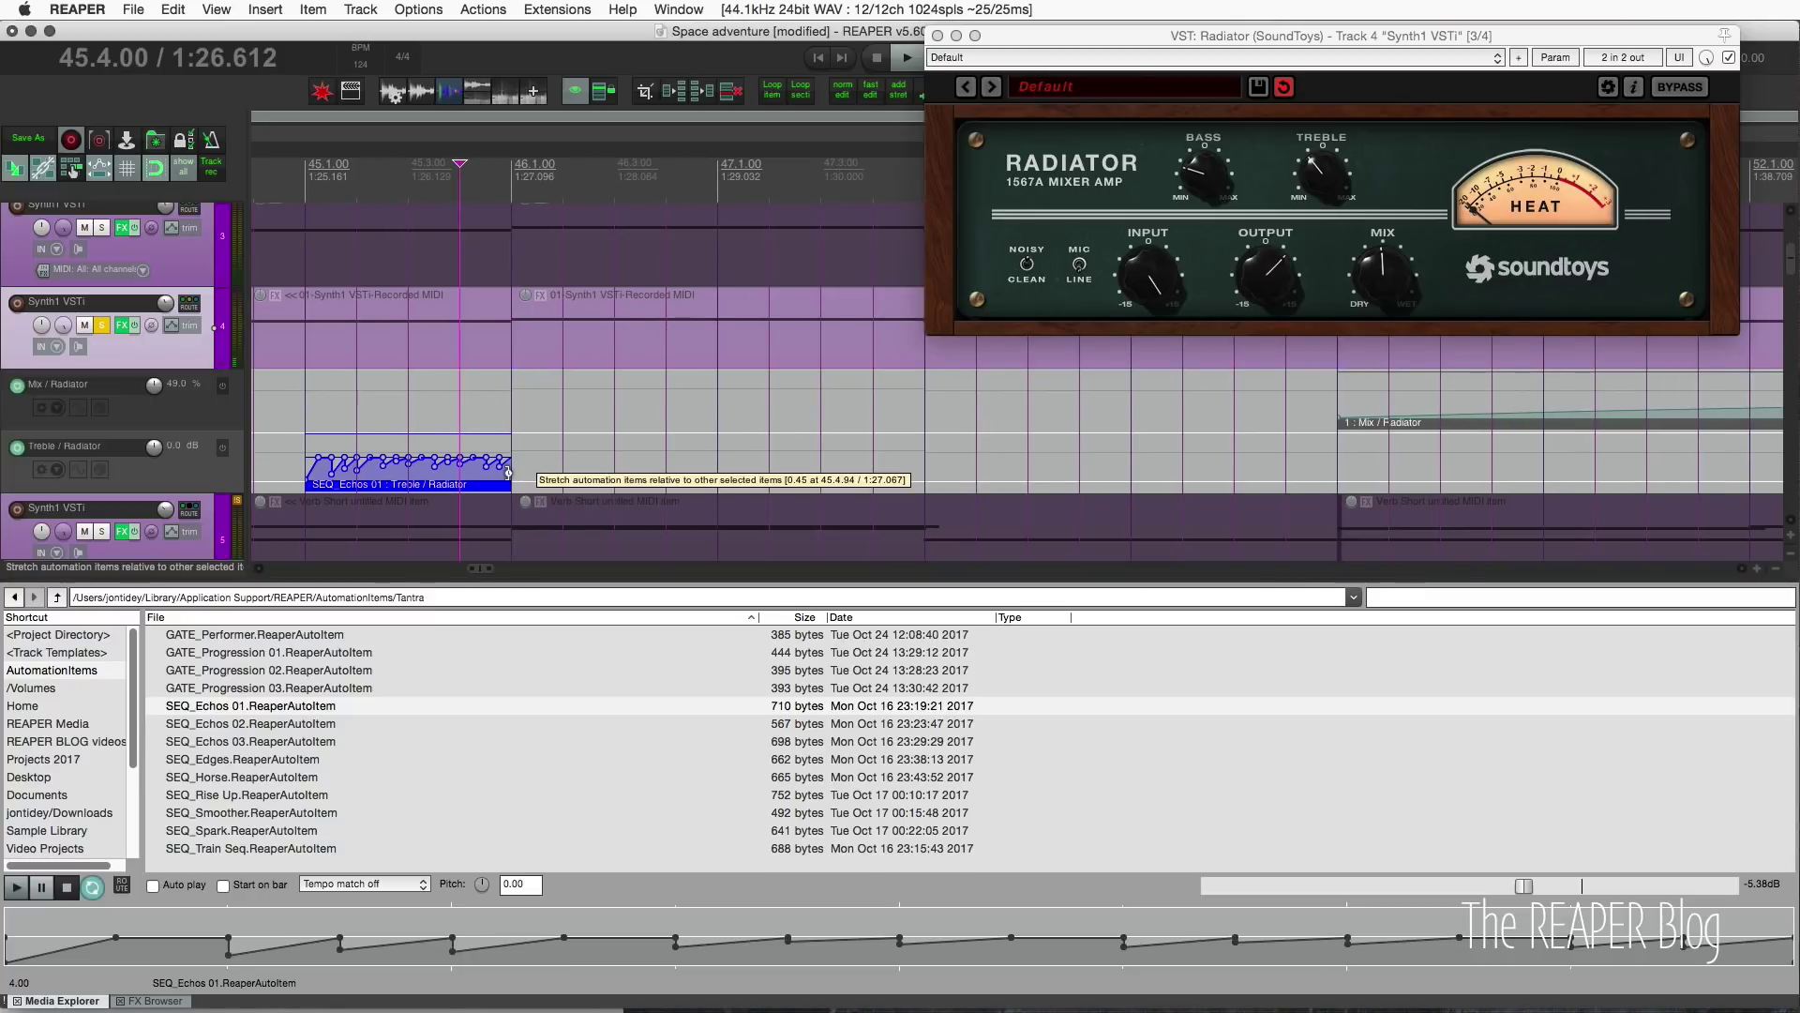
pyautogui.moveTo(508, 471); pyautogui.dragTo(712, 467)
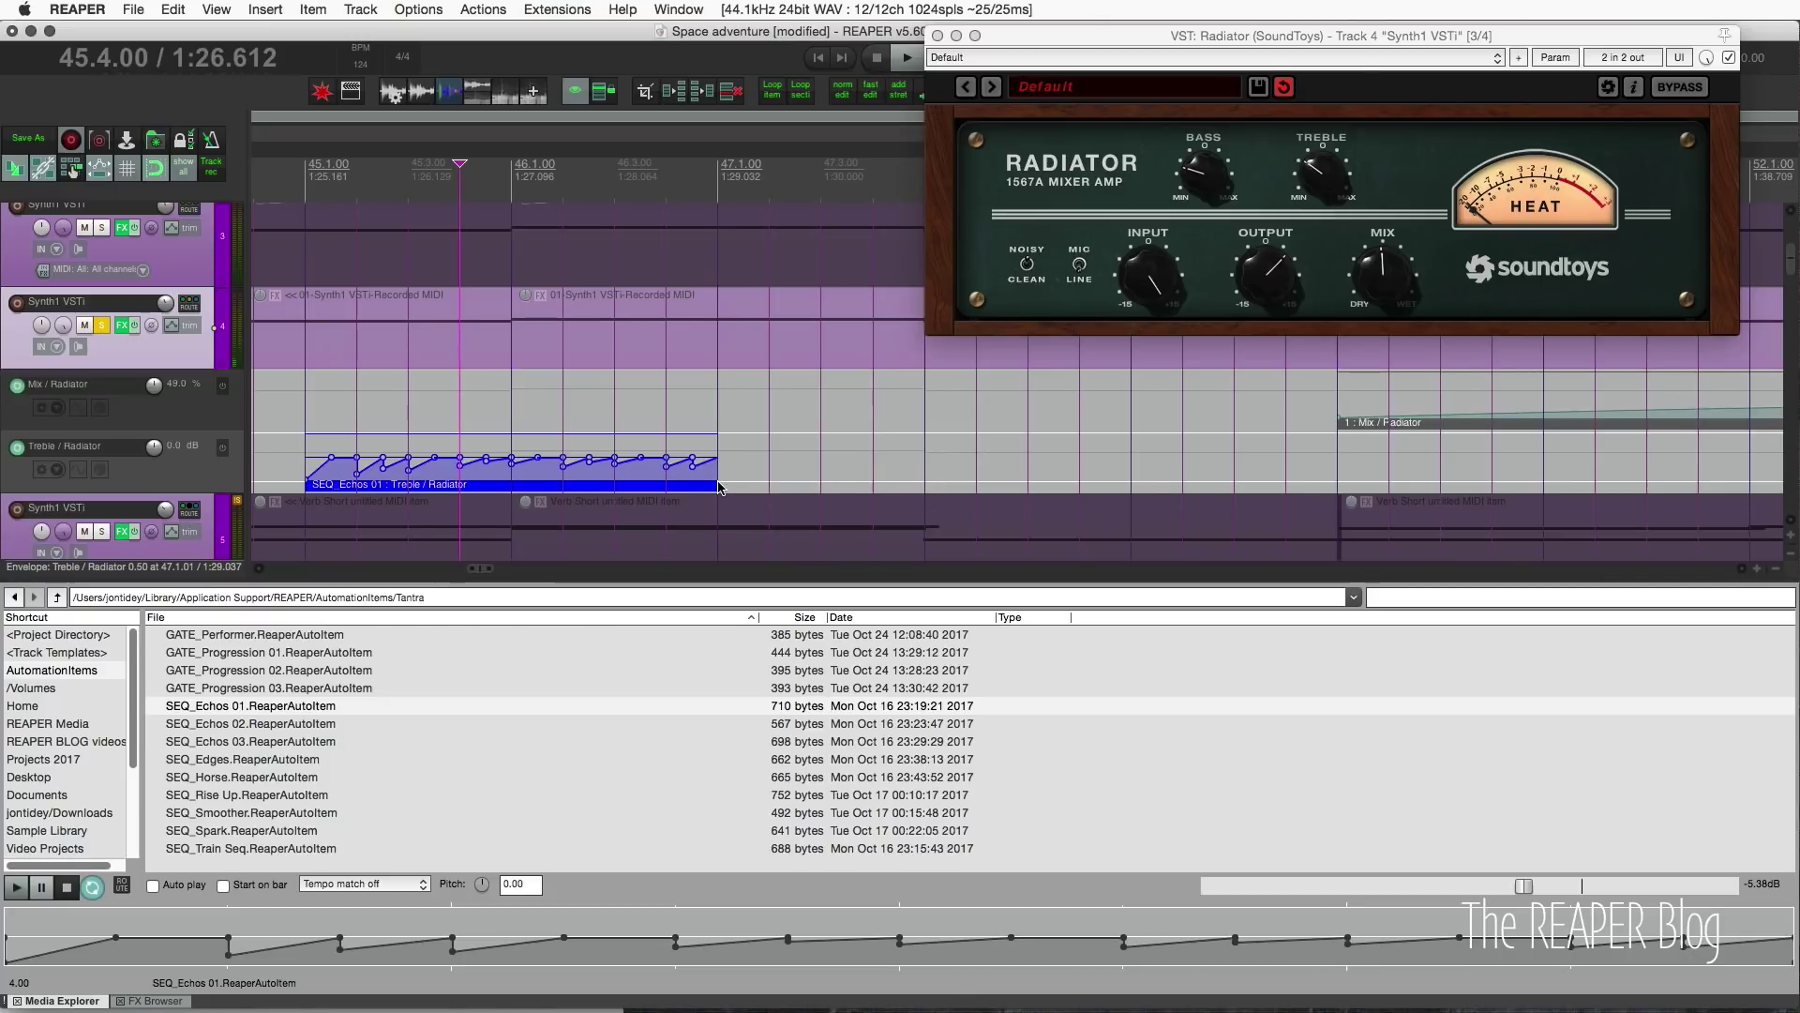
pyautogui.moveTo(714, 484); pyautogui.dragTo(1379, 481)
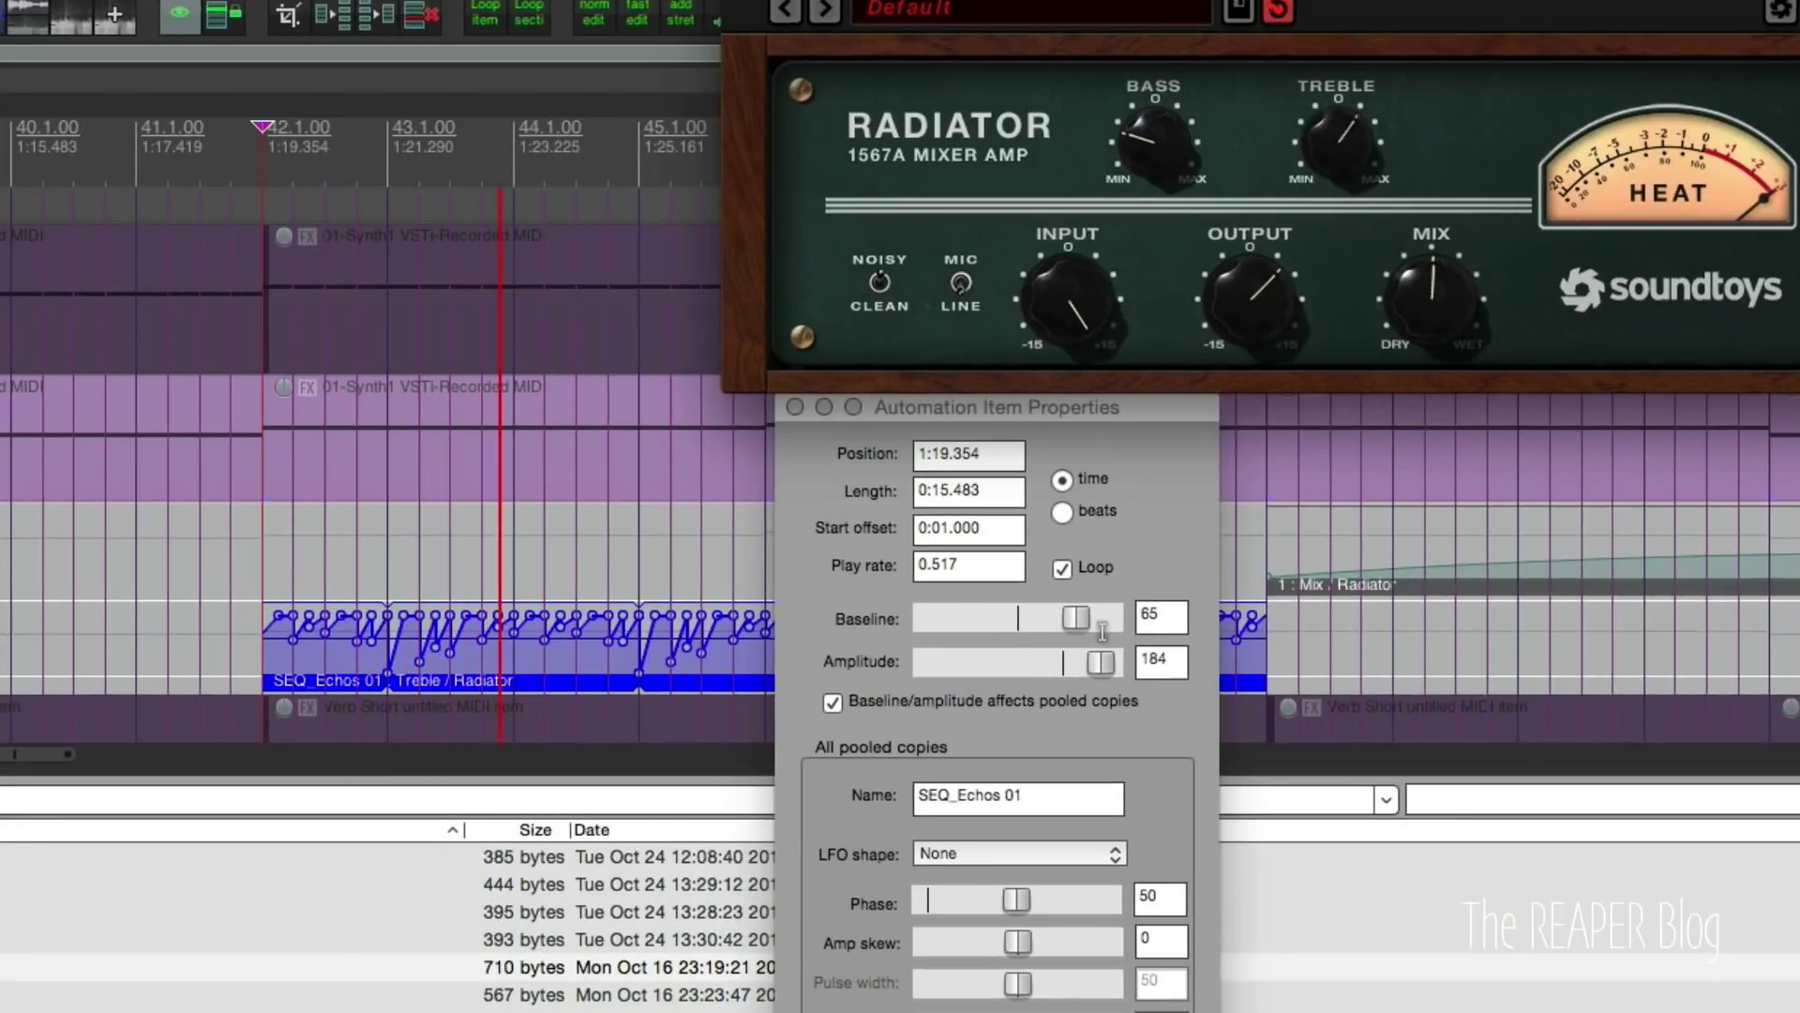
# - Set the automation item's Baseline to 99 and Amplitude to 200, then stop playback
pyautogui.moveTo(1090, 663); pyautogui.dragTo(1158, 667)
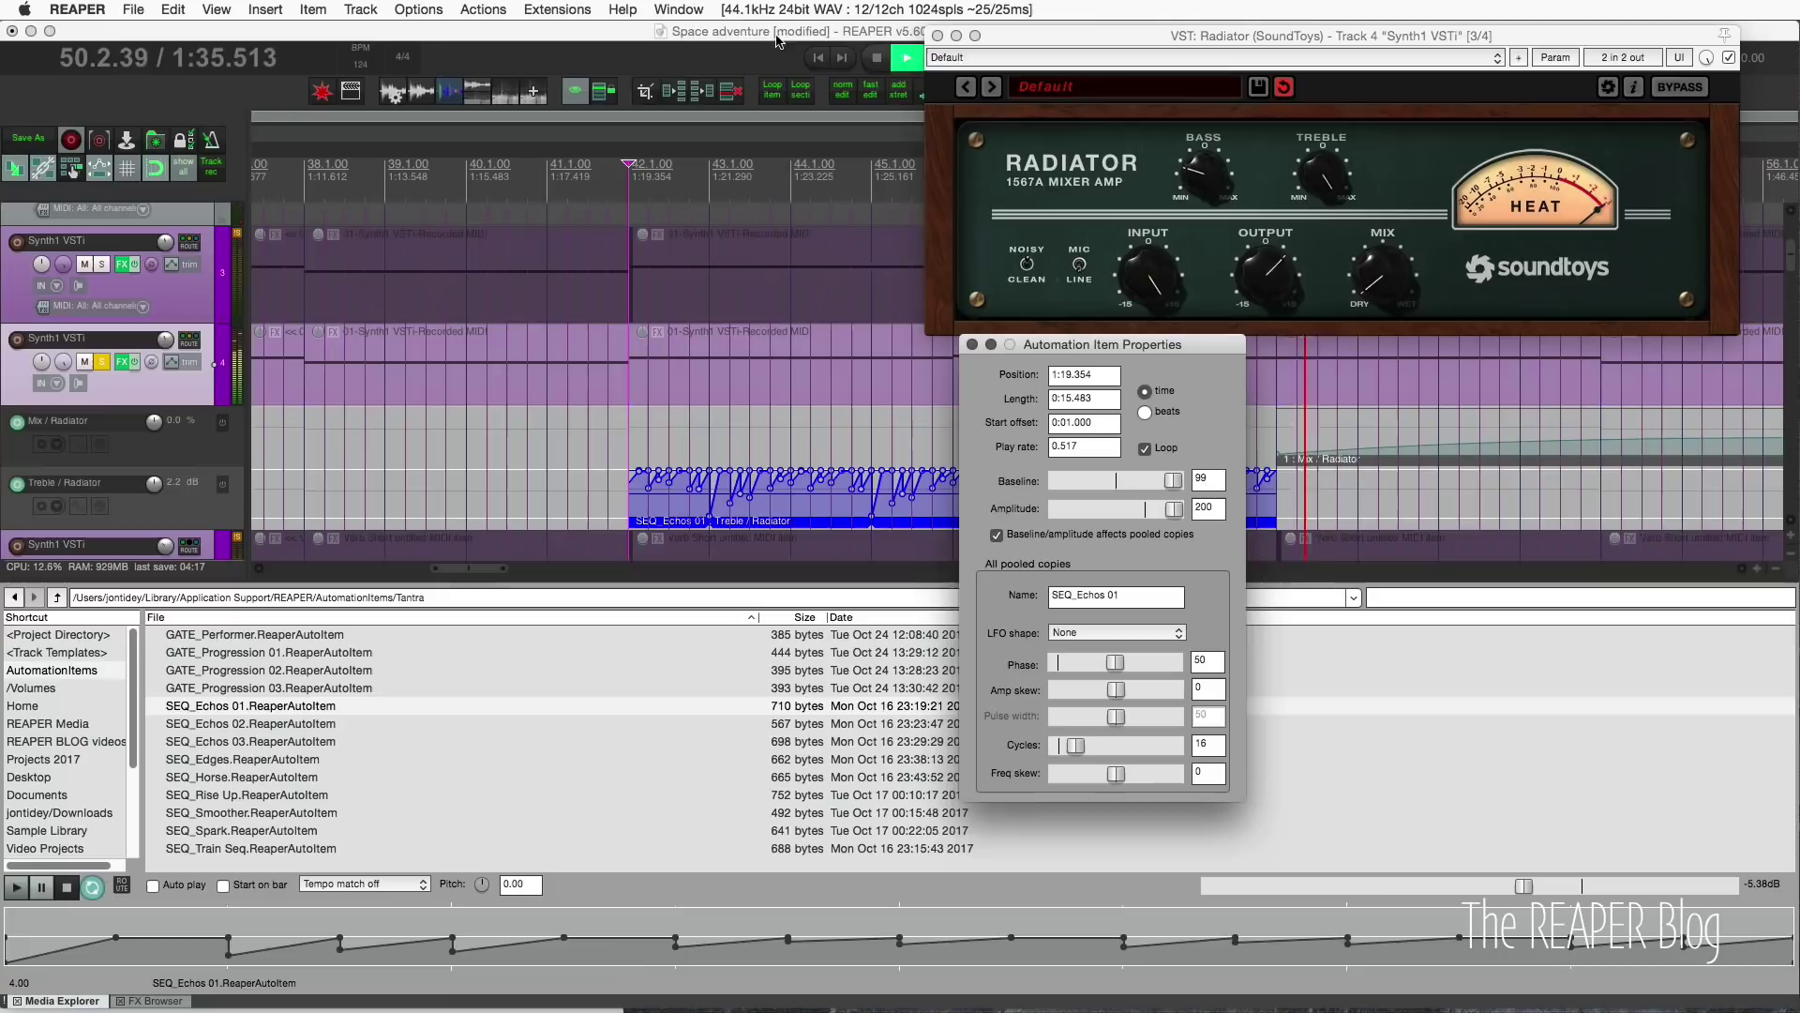
pyautogui.press('space')
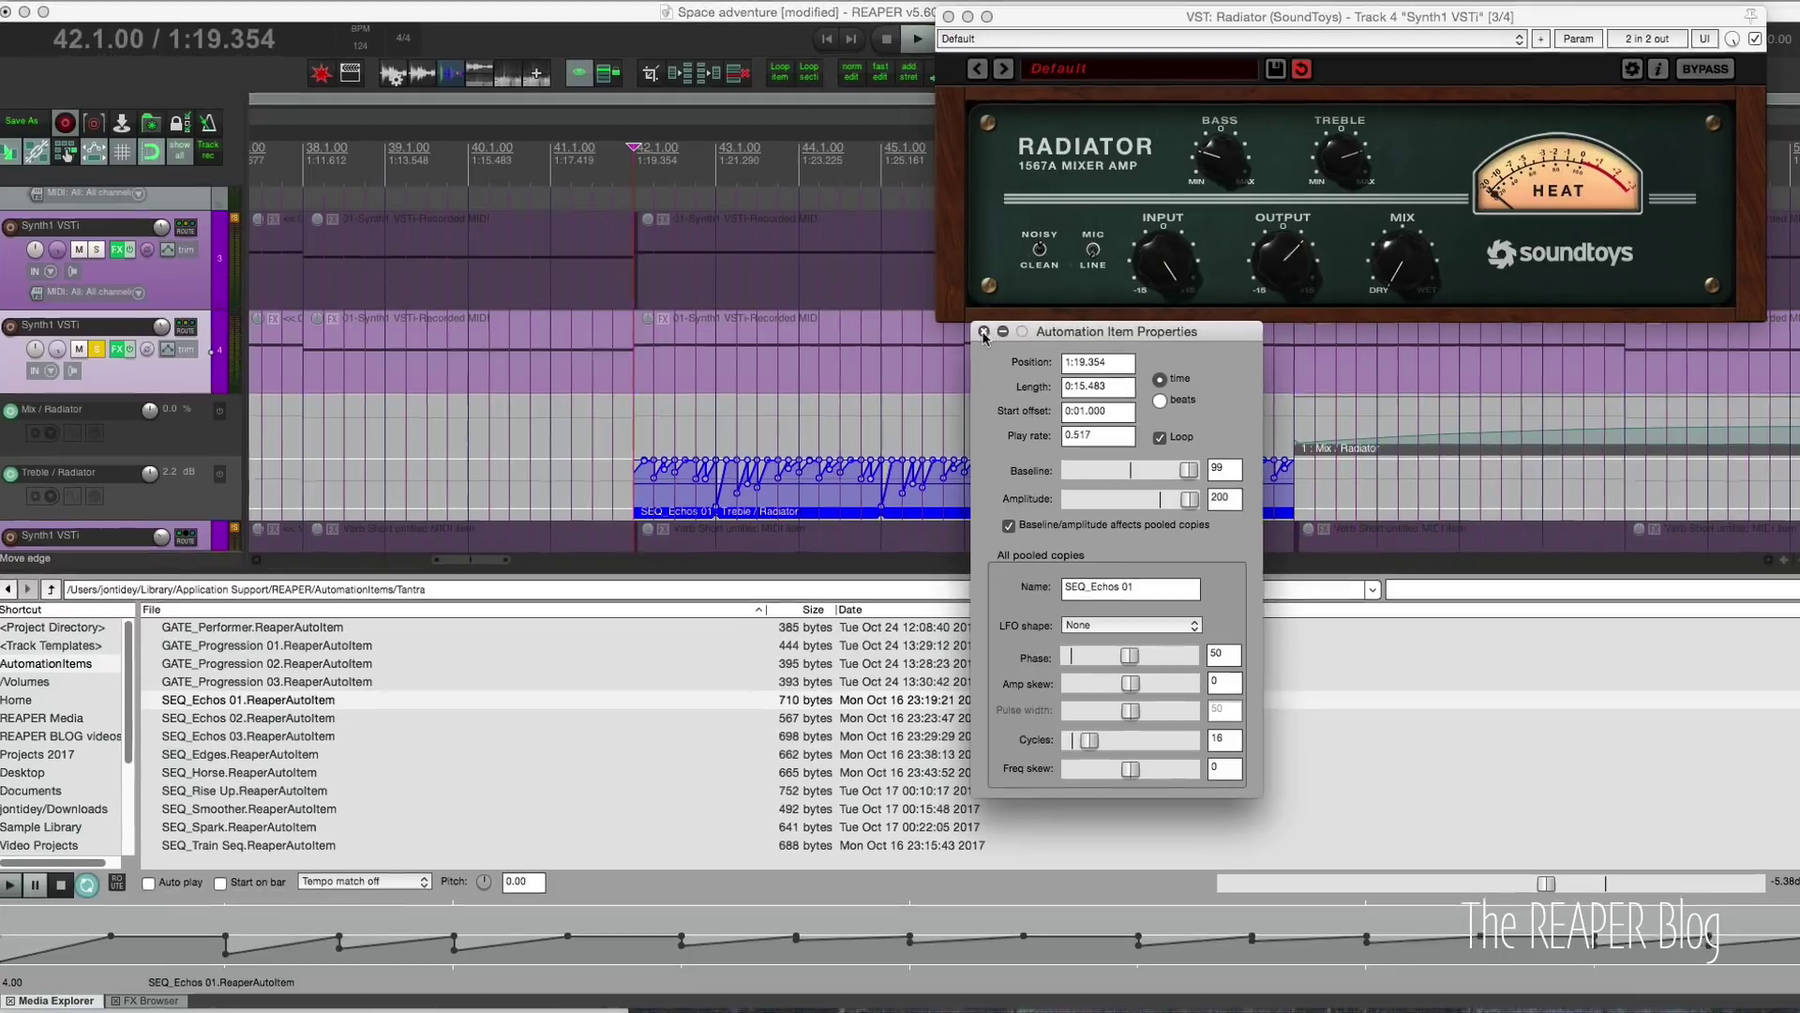
# - Close the item properties and swap the Treble / Radiator item for GATE_Performer.ReaperAutoItem
pyautogui.click(973, 344)
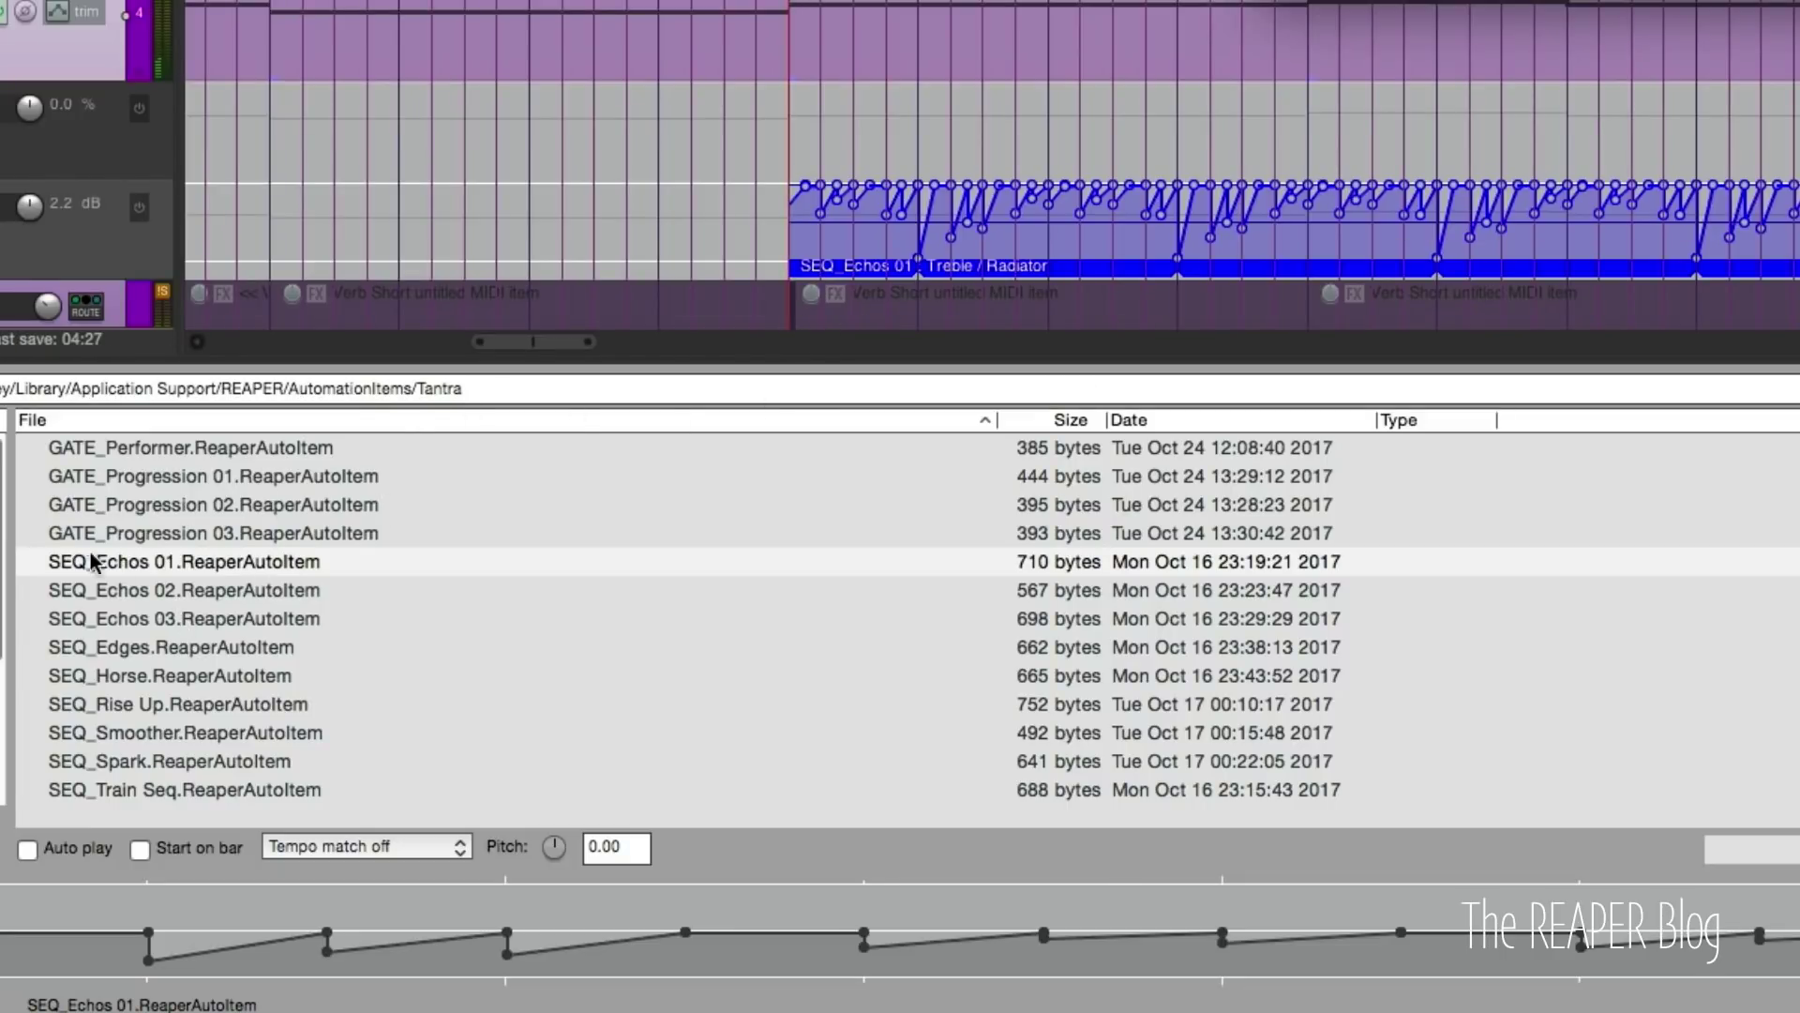
pyautogui.click(134, 449)
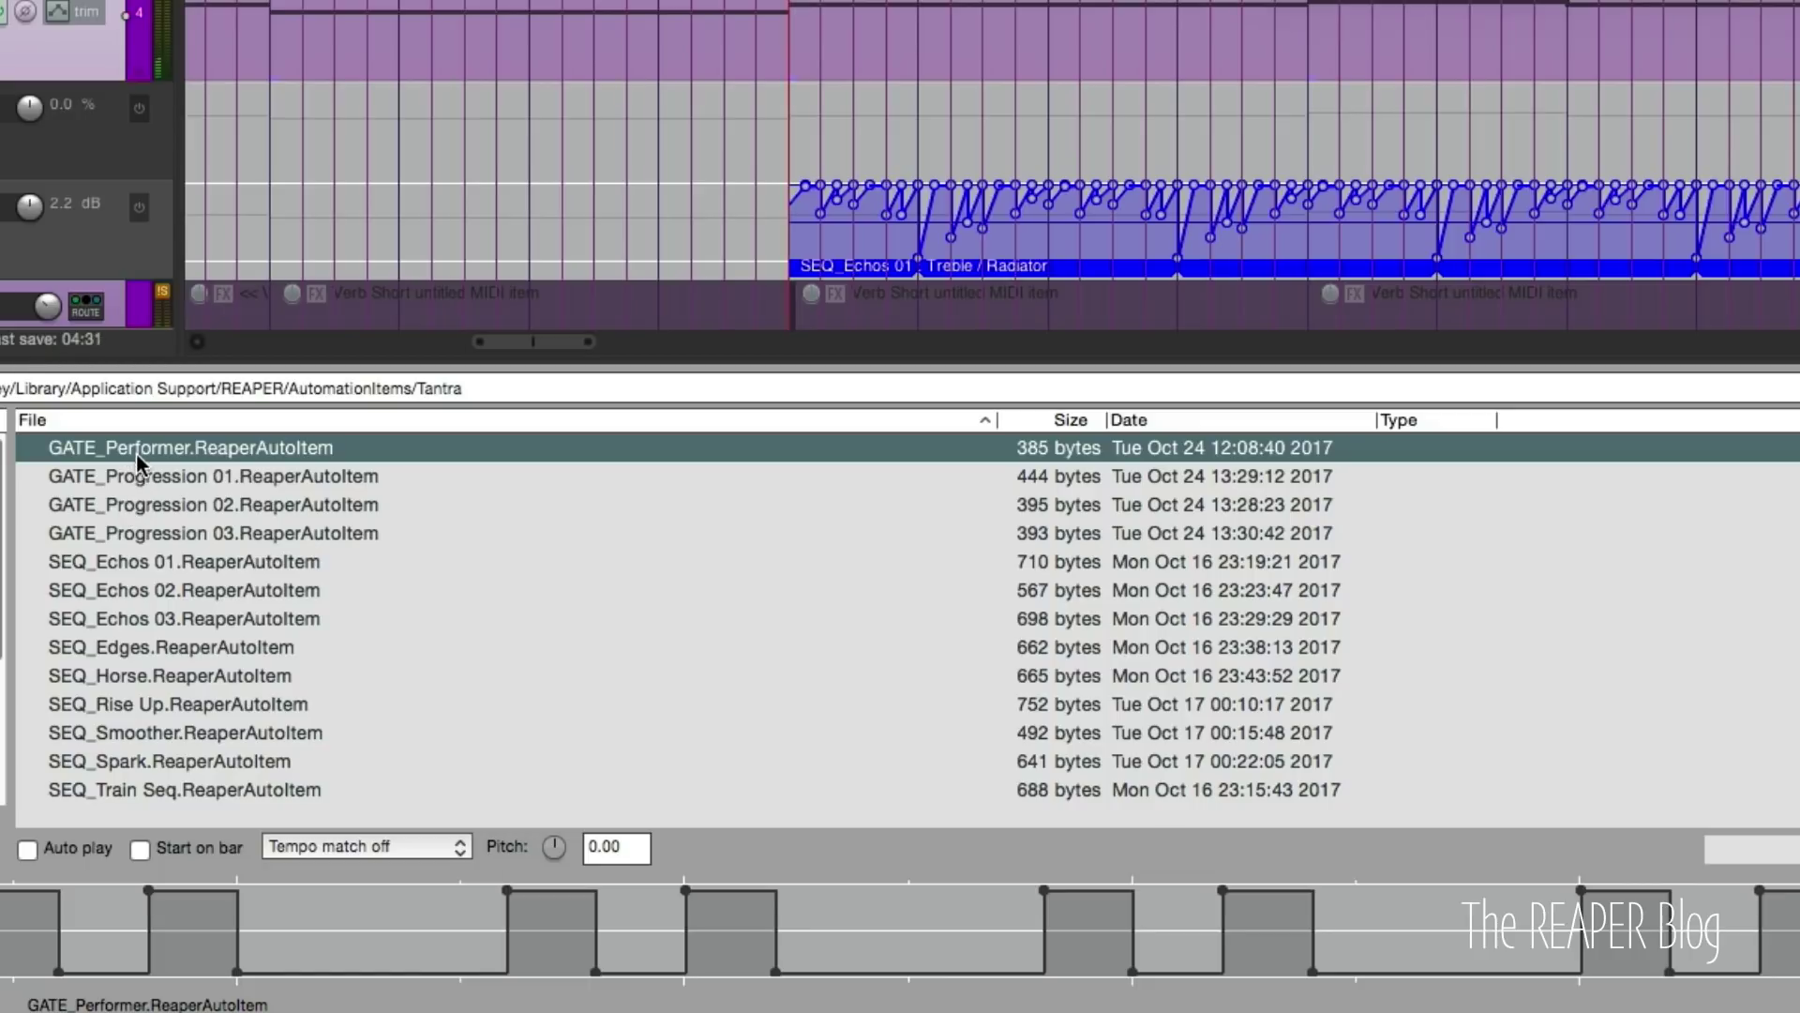
pyautogui.rightClick(110, 448)
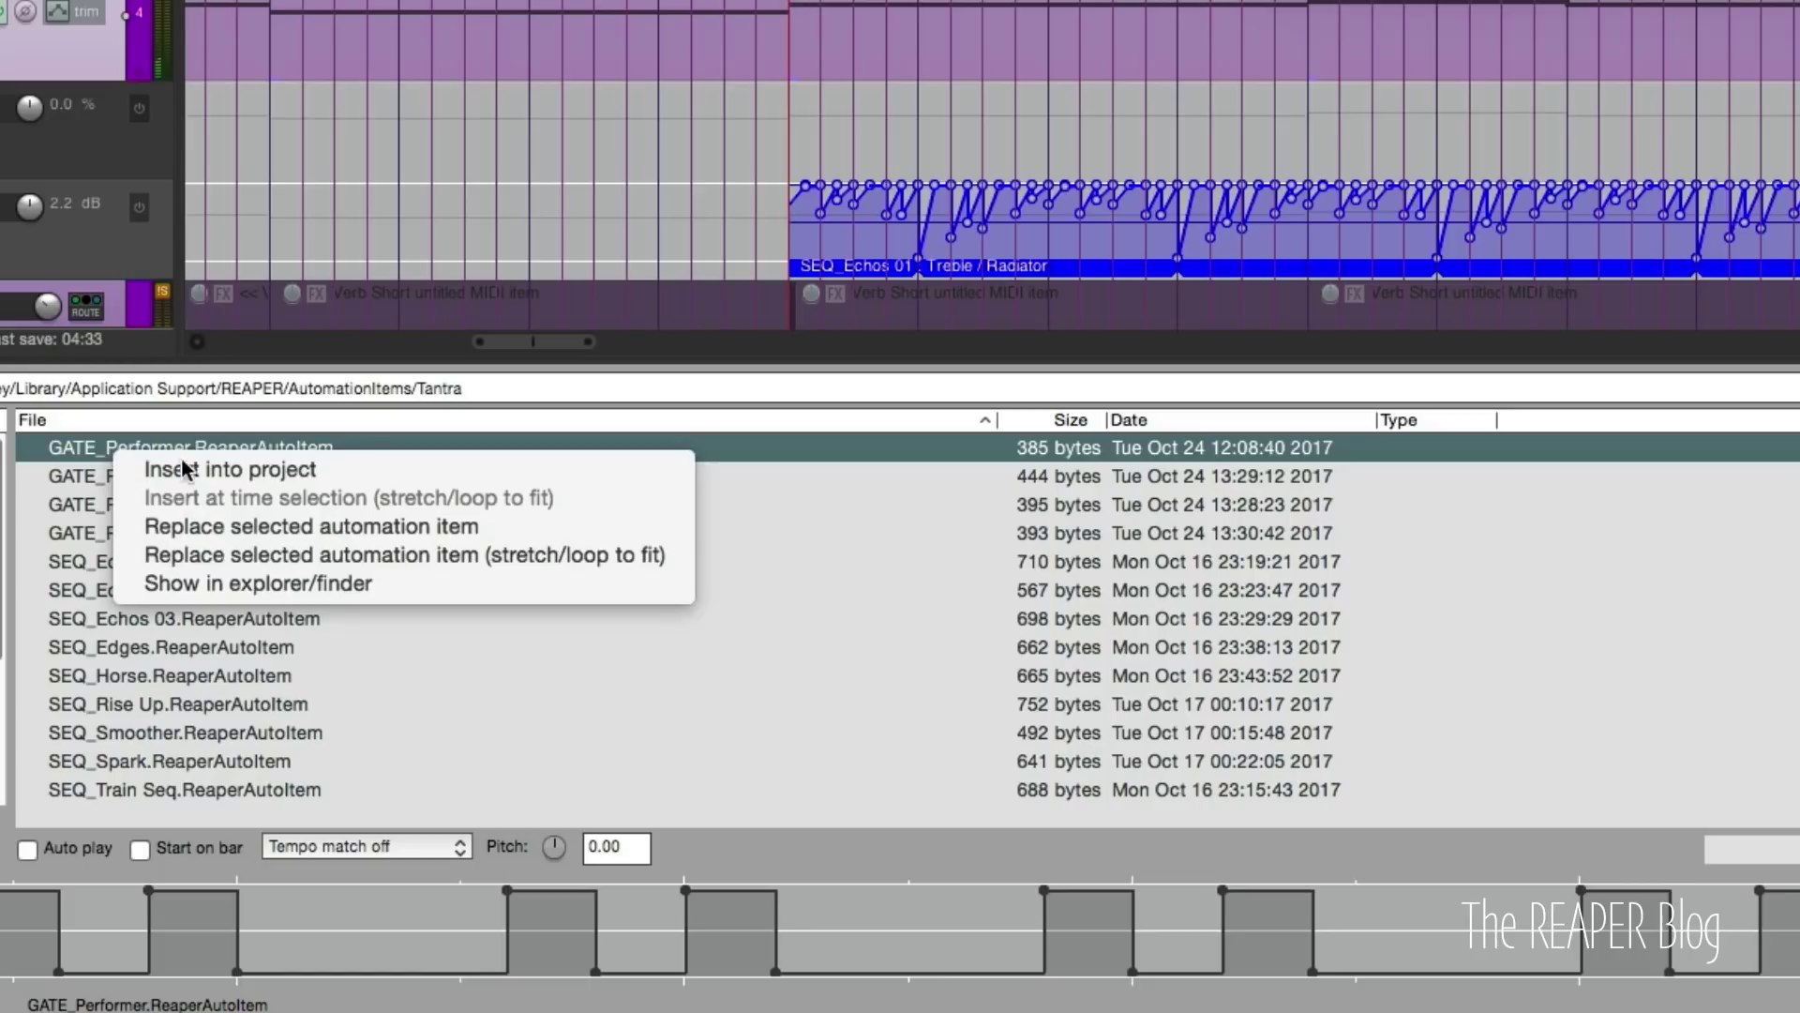
pyautogui.click(308, 527)
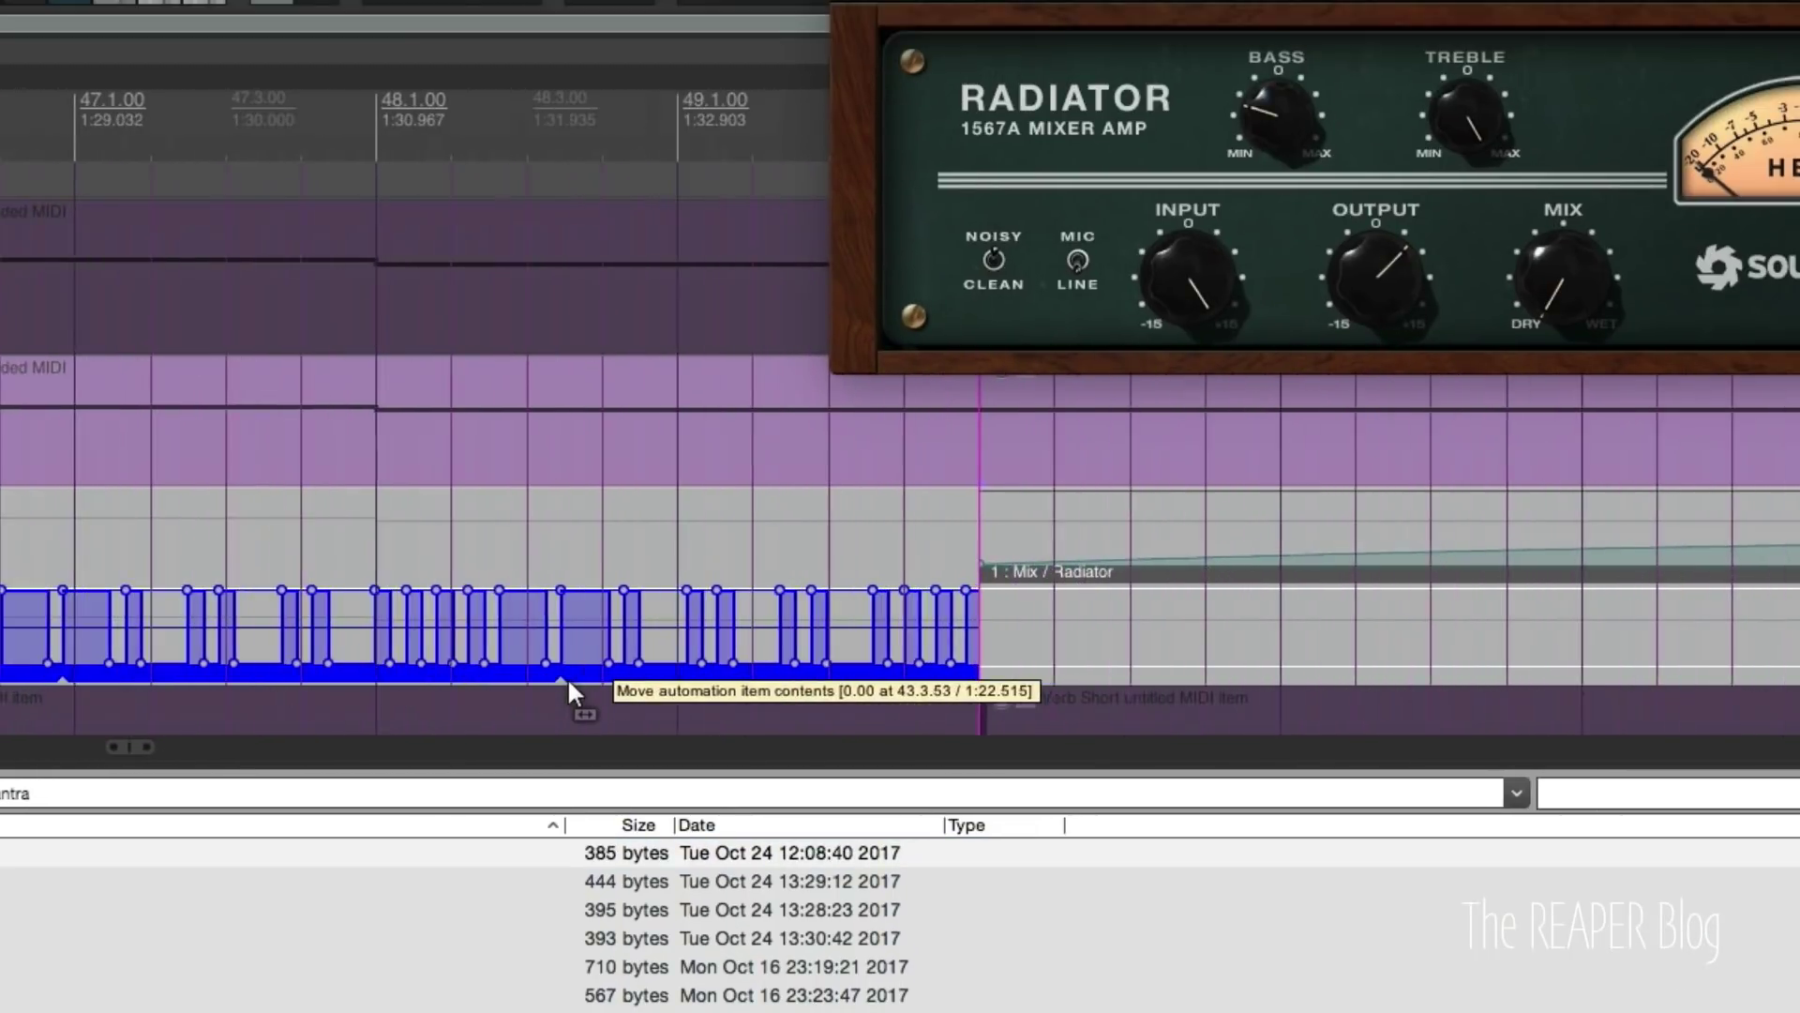
# - Shorten the GATE_Performer automation item by dragging its right edge in
pyautogui.hscroll(-5, 565, 677)
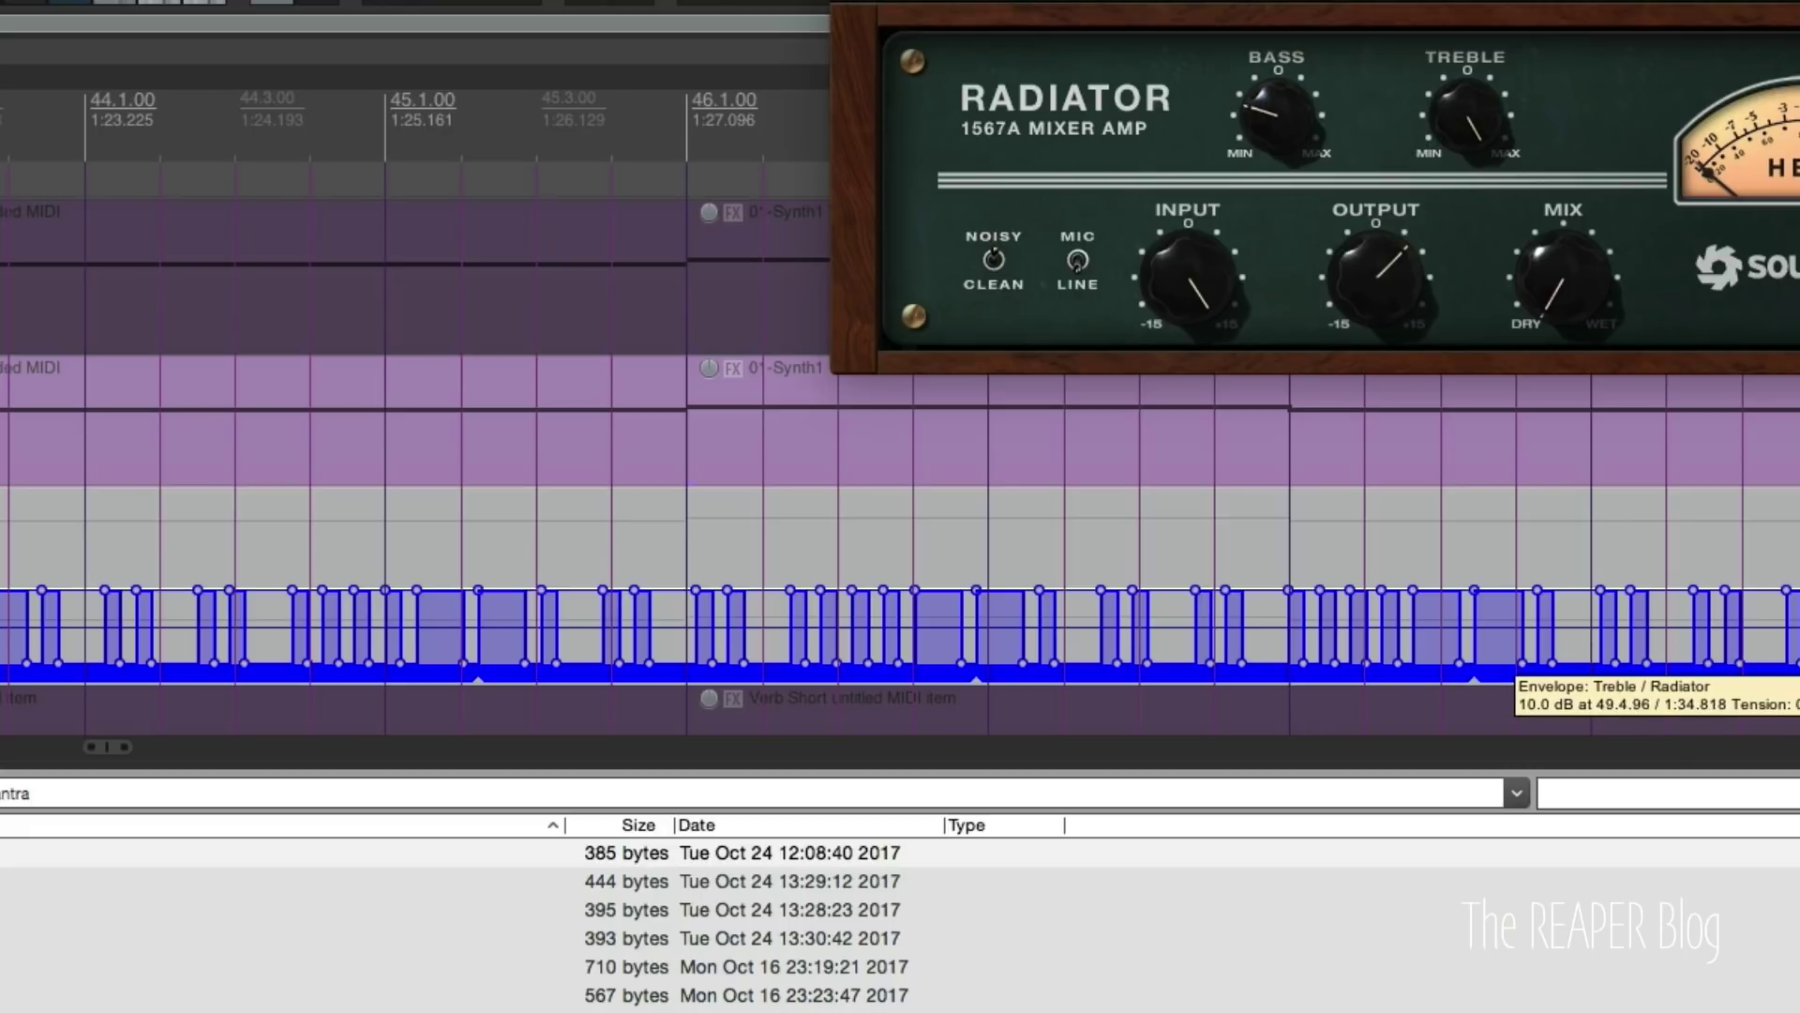
pyautogui.moveTo(1512, 671); pyautogui.dragTo(502, 617)
pyautogui.hscroll(-5, 503, 617)
pyautogui.moveTo(1301, 643); pyautogui.dragTo(743, 668)
# - Stretch the item out to about bar 49 so the gate repeats, then play from bar 42
pyautogui.hscroll(5, 964, 617)
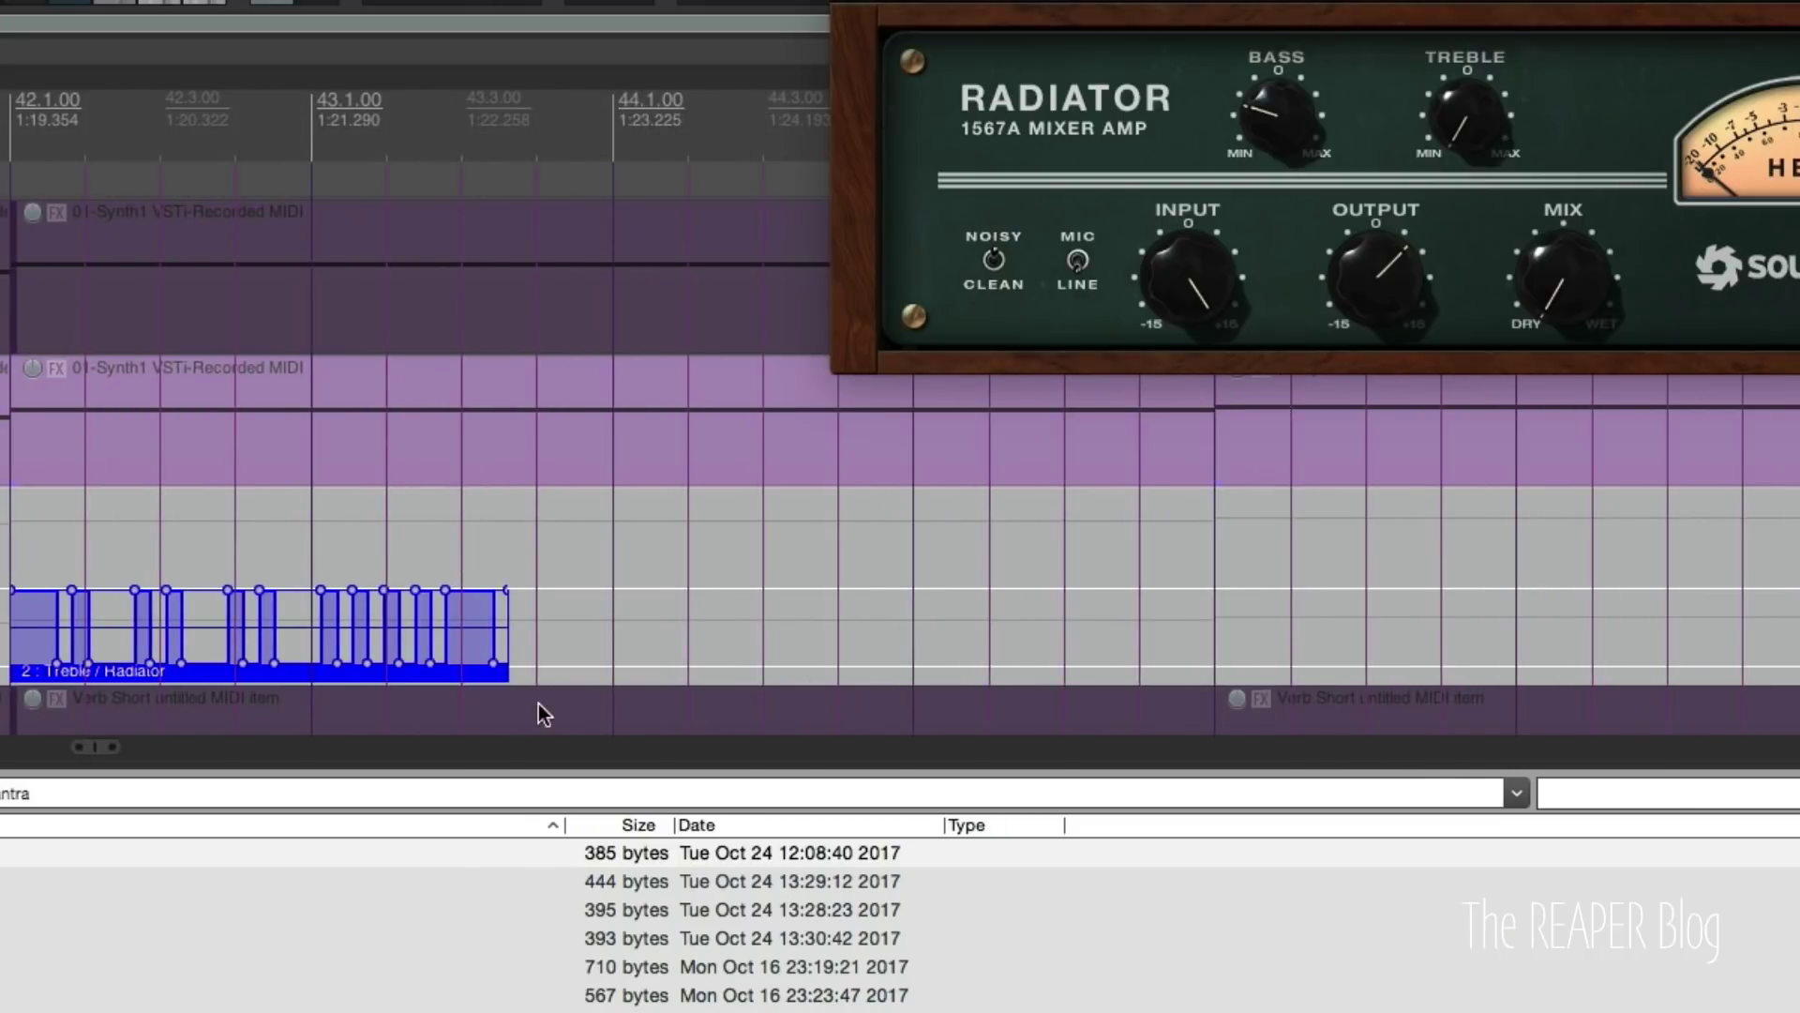
pyautogui.moveTo(505, 672); pyautogui.dragTo(1763, 675)
pyautogui.scroll(-5, 874, 608)
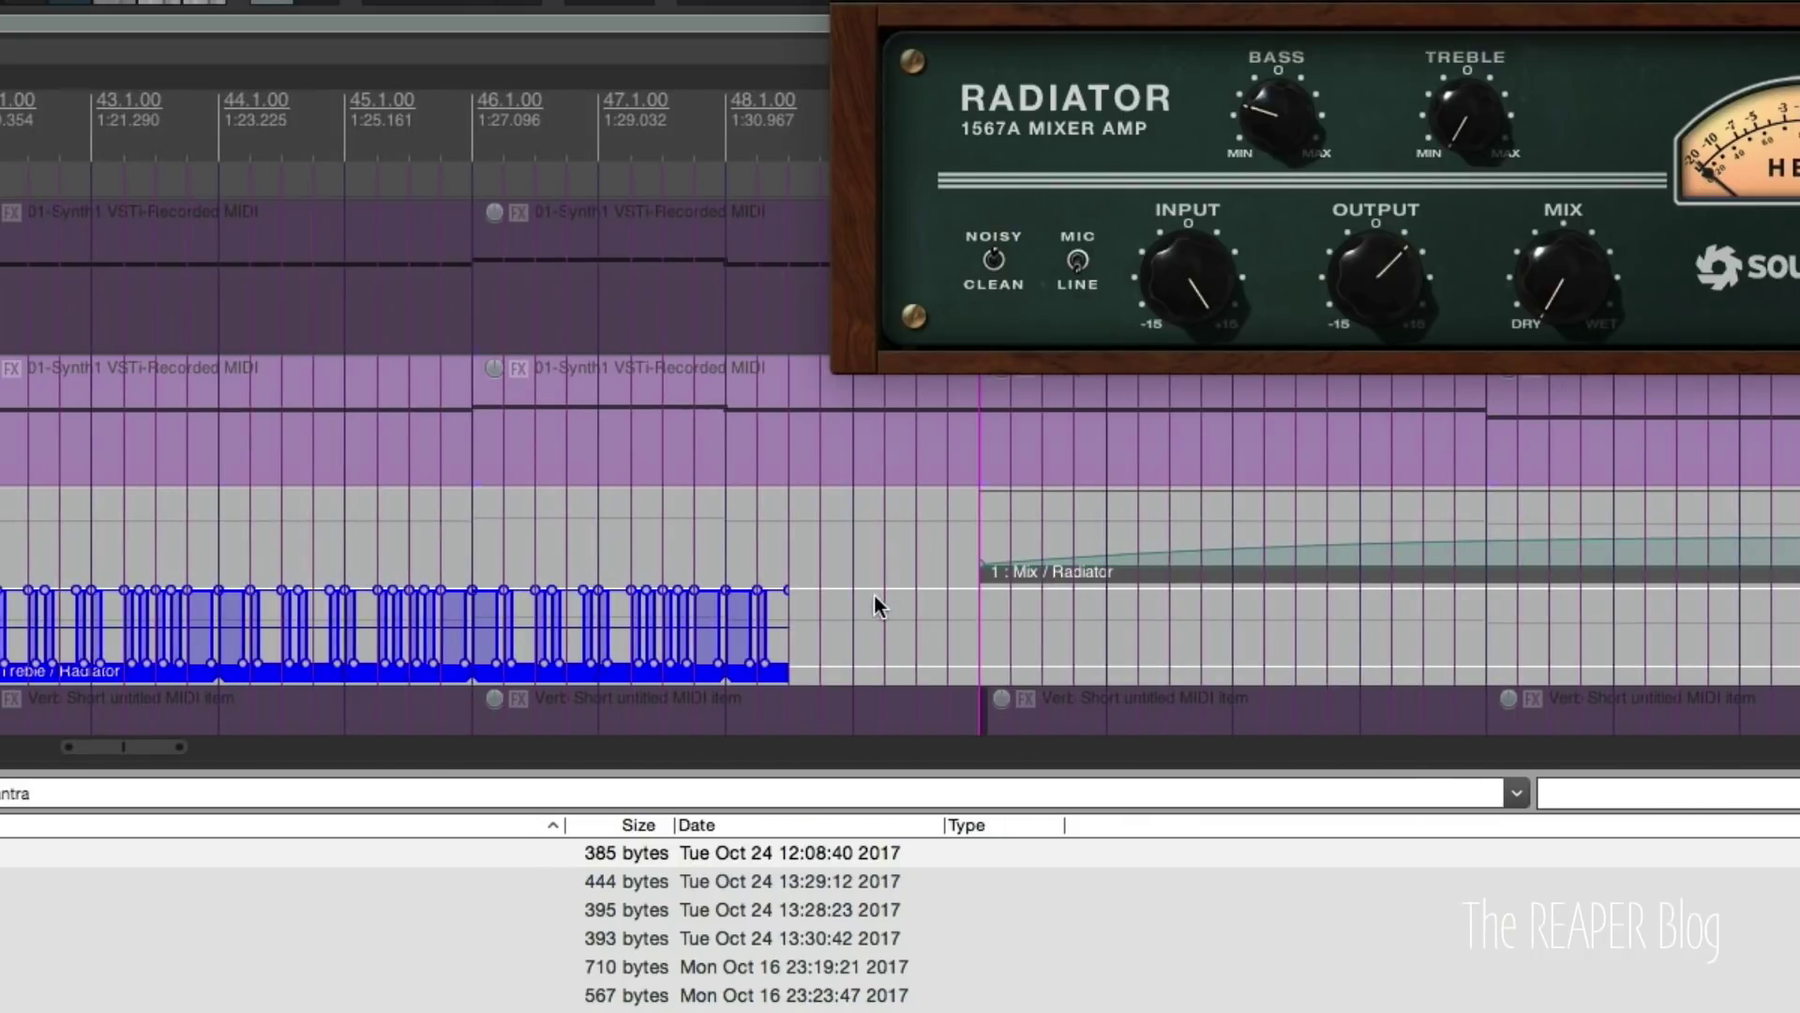
pyautogui.moveTo(789, 670); pyautogui.dragTo(970, 673)
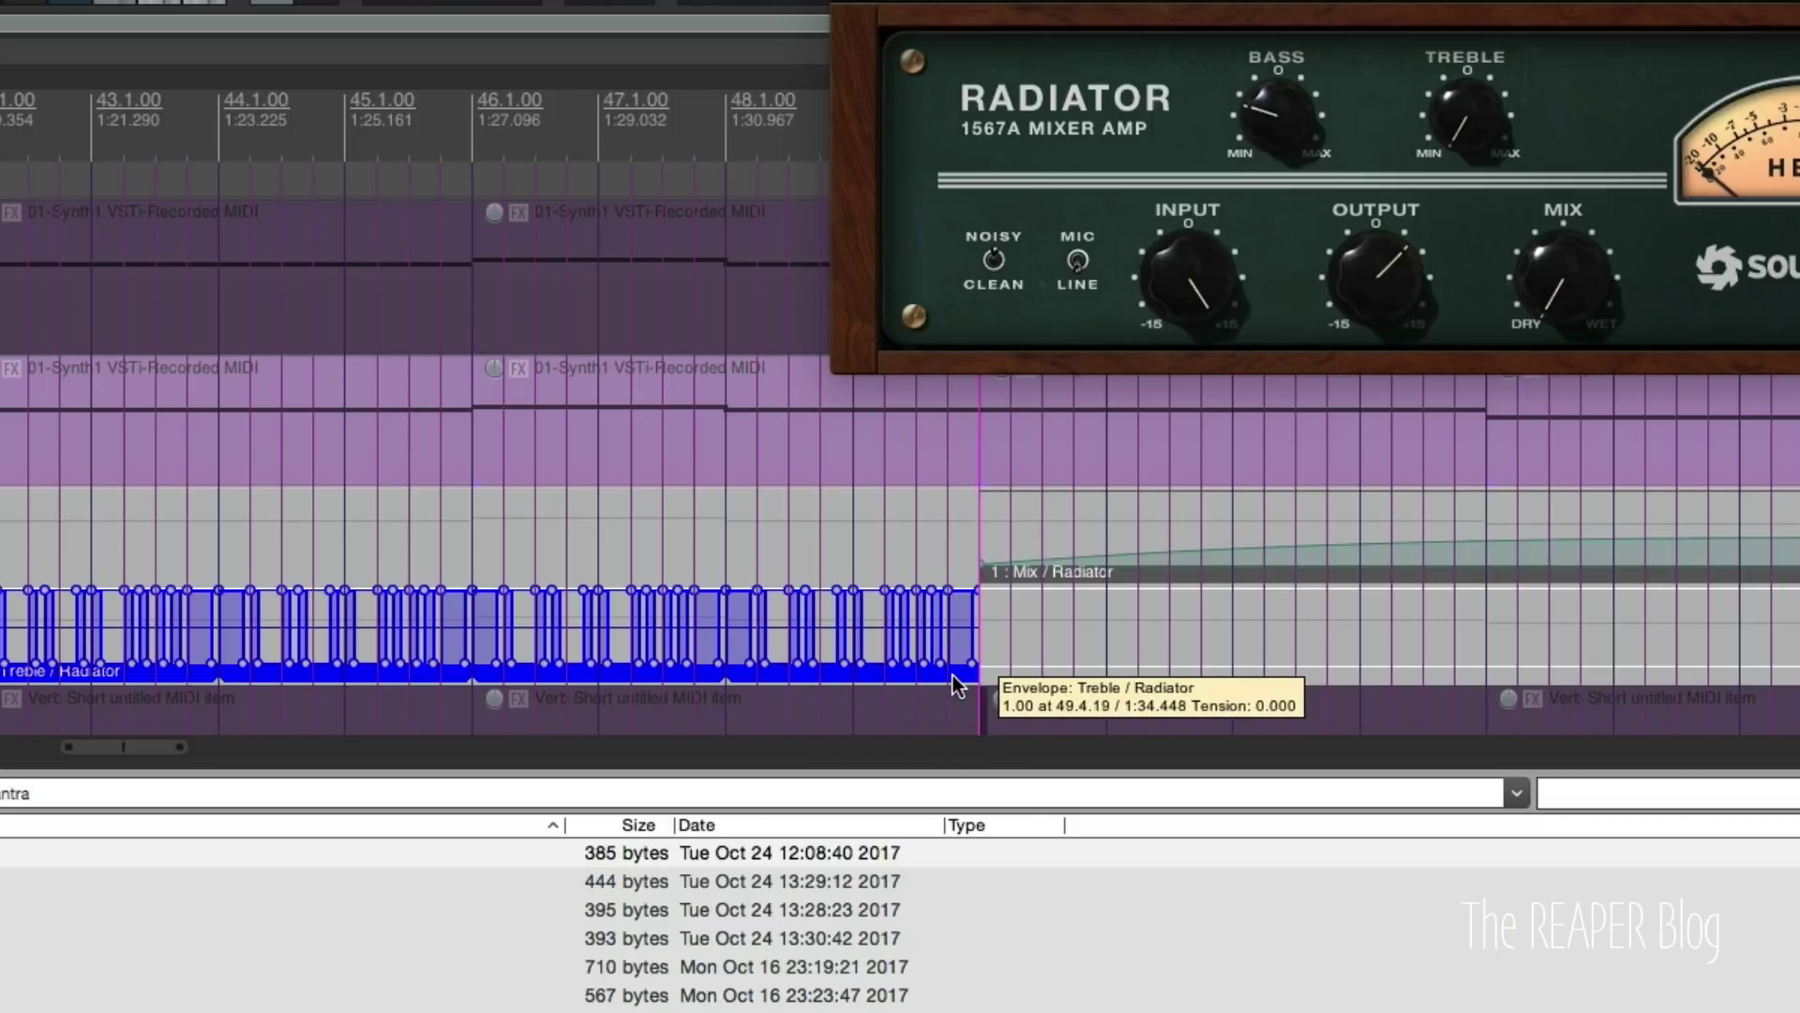
pyautogui.scroll(3, 966, 675)
pyautogui.hscroll(-1, 965, 675)
pyautogui.scroll(-4, 300, 429)
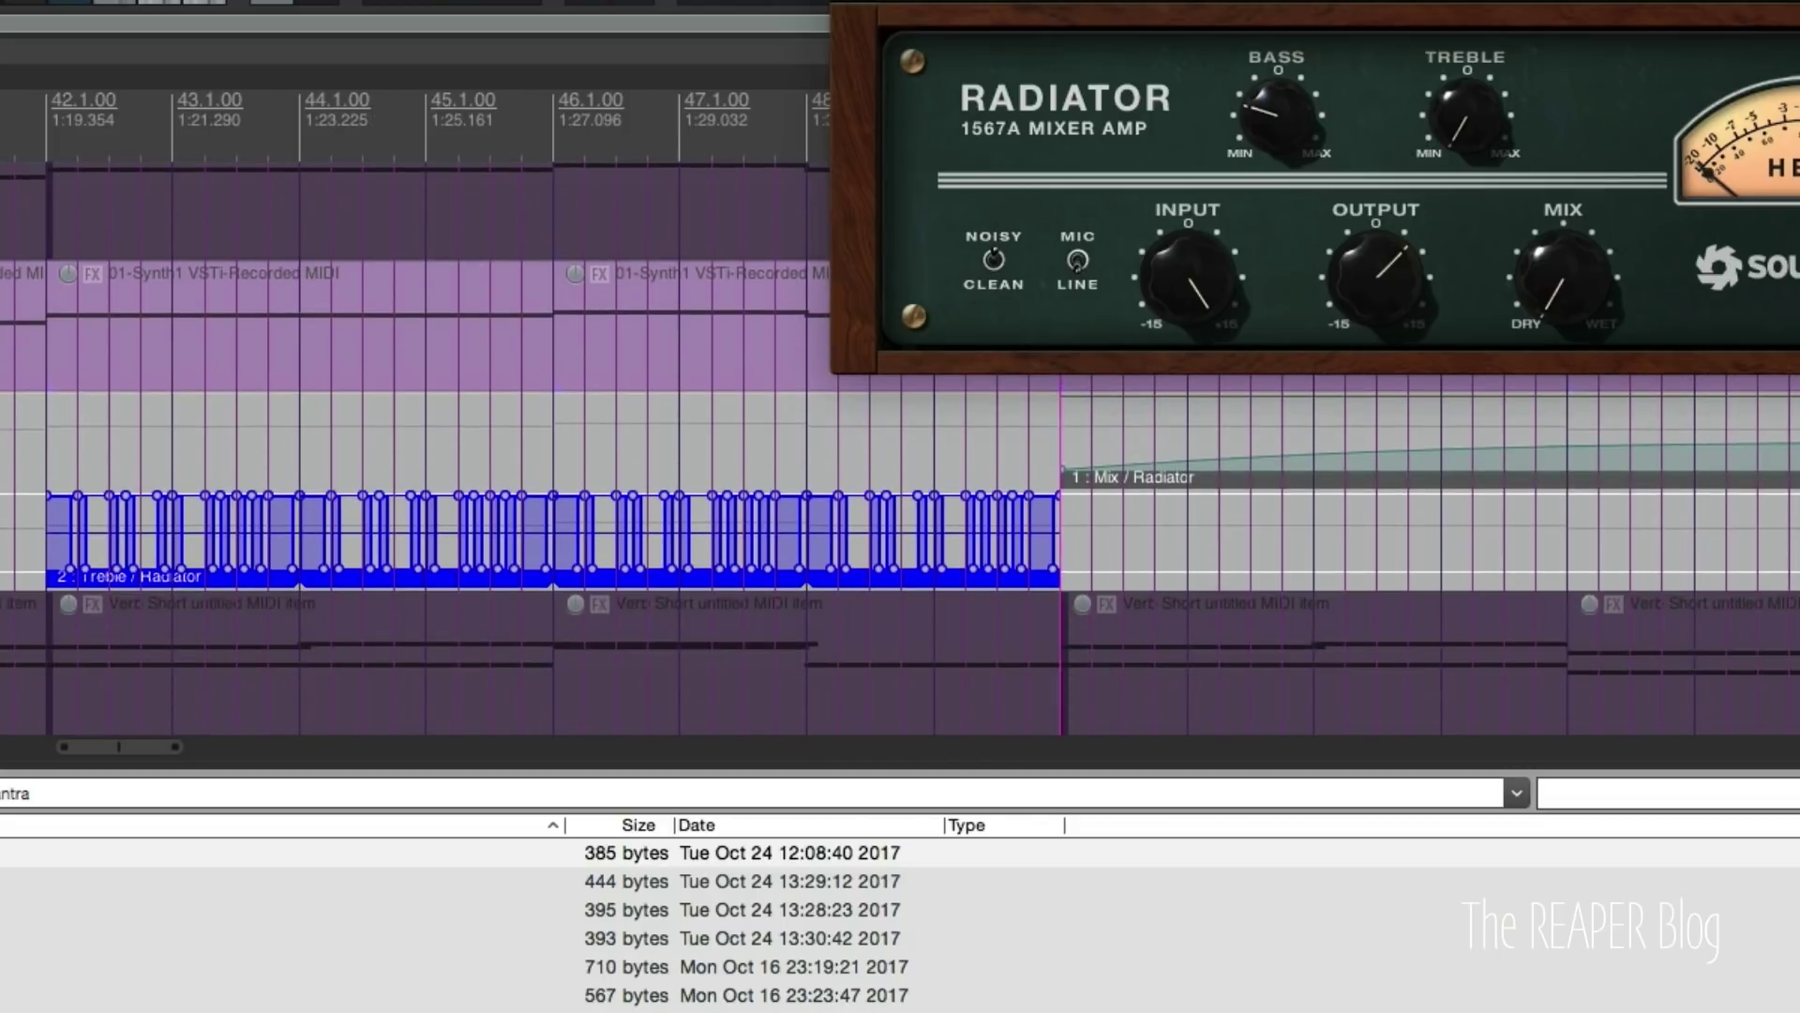
pyautogui.click(37, 126)
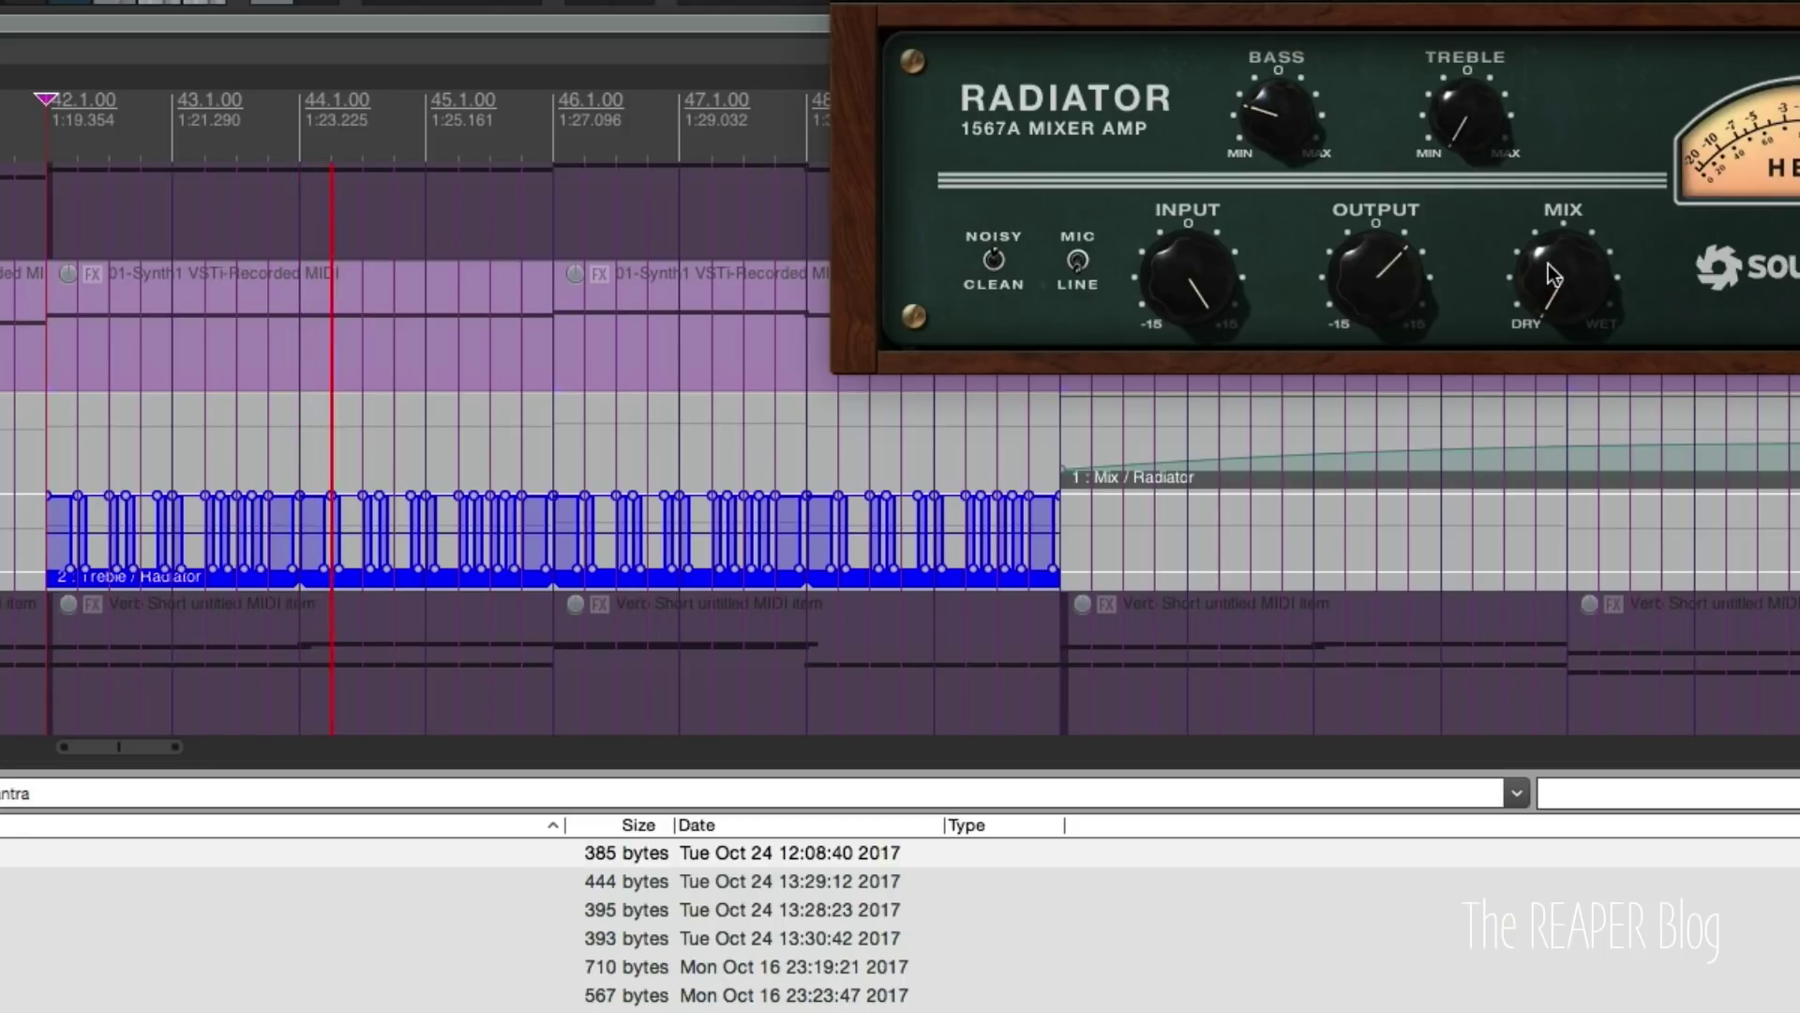
# - Turn the Radiator Mix knob up while it plays, then stop playback near bar 48
pyautogui.moveTo(1549, 258); pyautogui.dragTo(1556, 93)
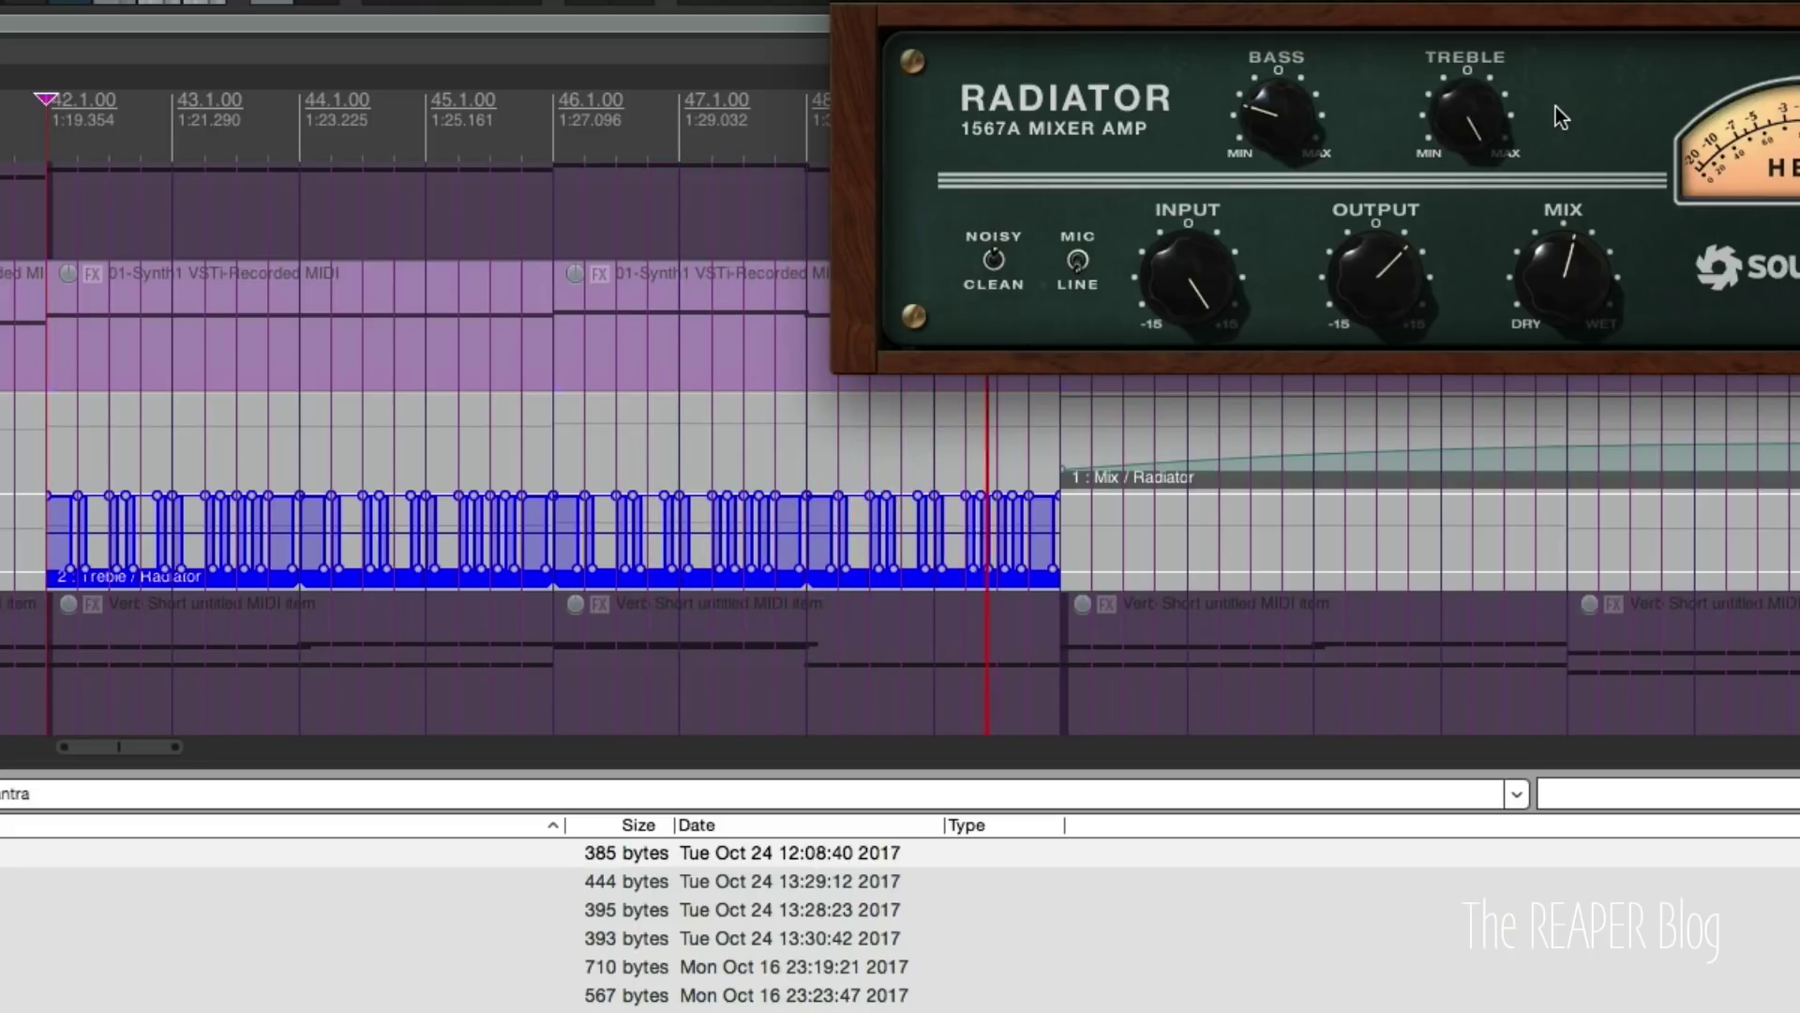
pyautogui.click(758, 447)
pyautogui.press('space')
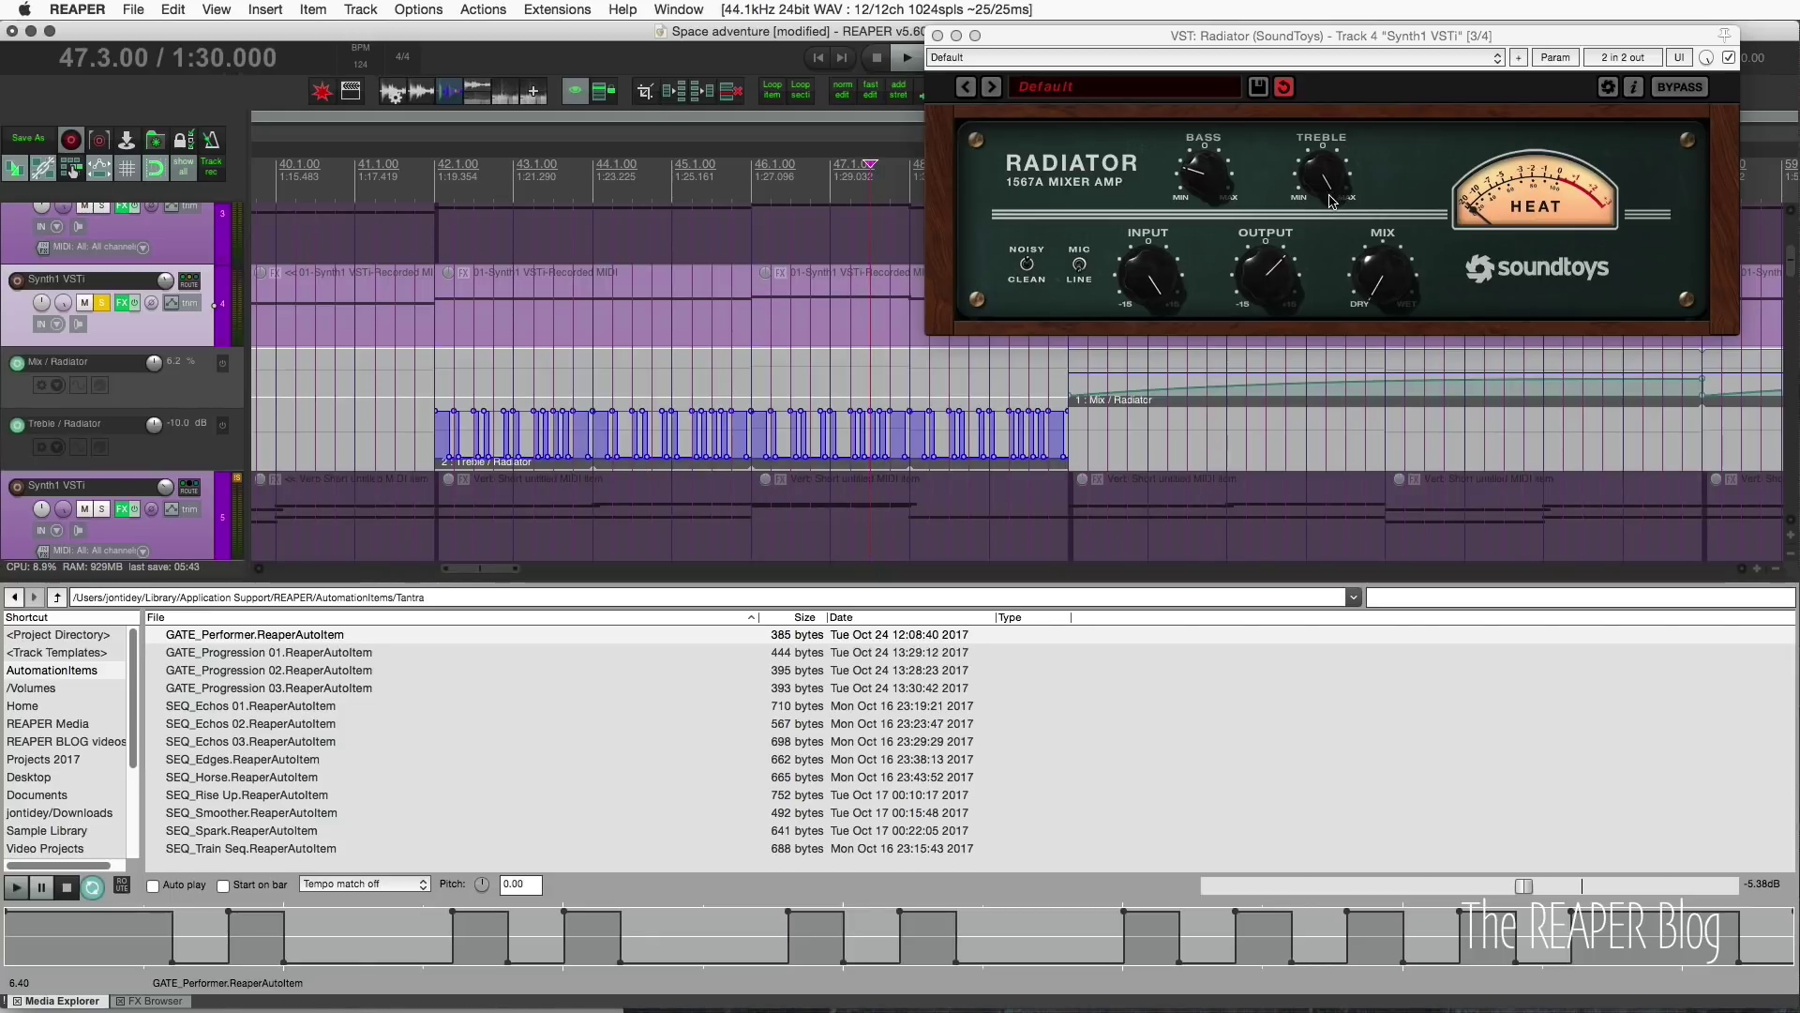
# - Draw a new automation item at bar 46 on the Treble lane and load Tantra SEQ_Echos 03
pyautogui.click(397, 705)
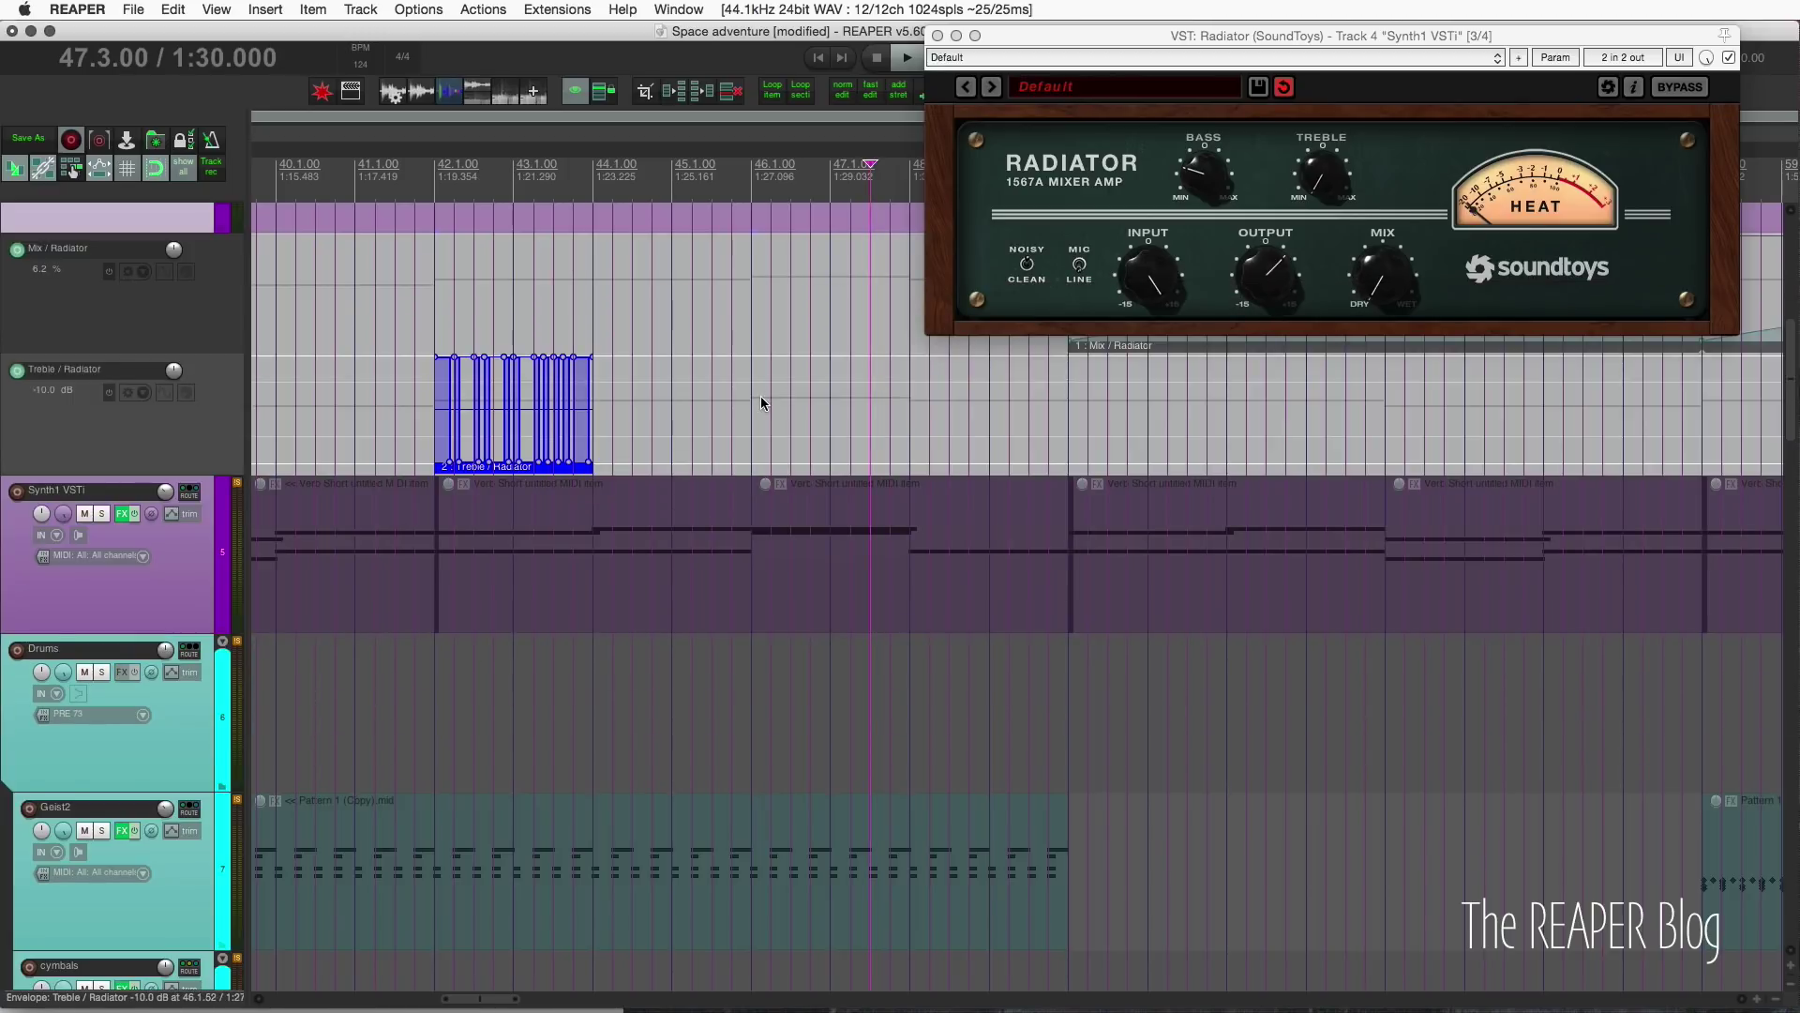
pyautogui.click(752, 472)
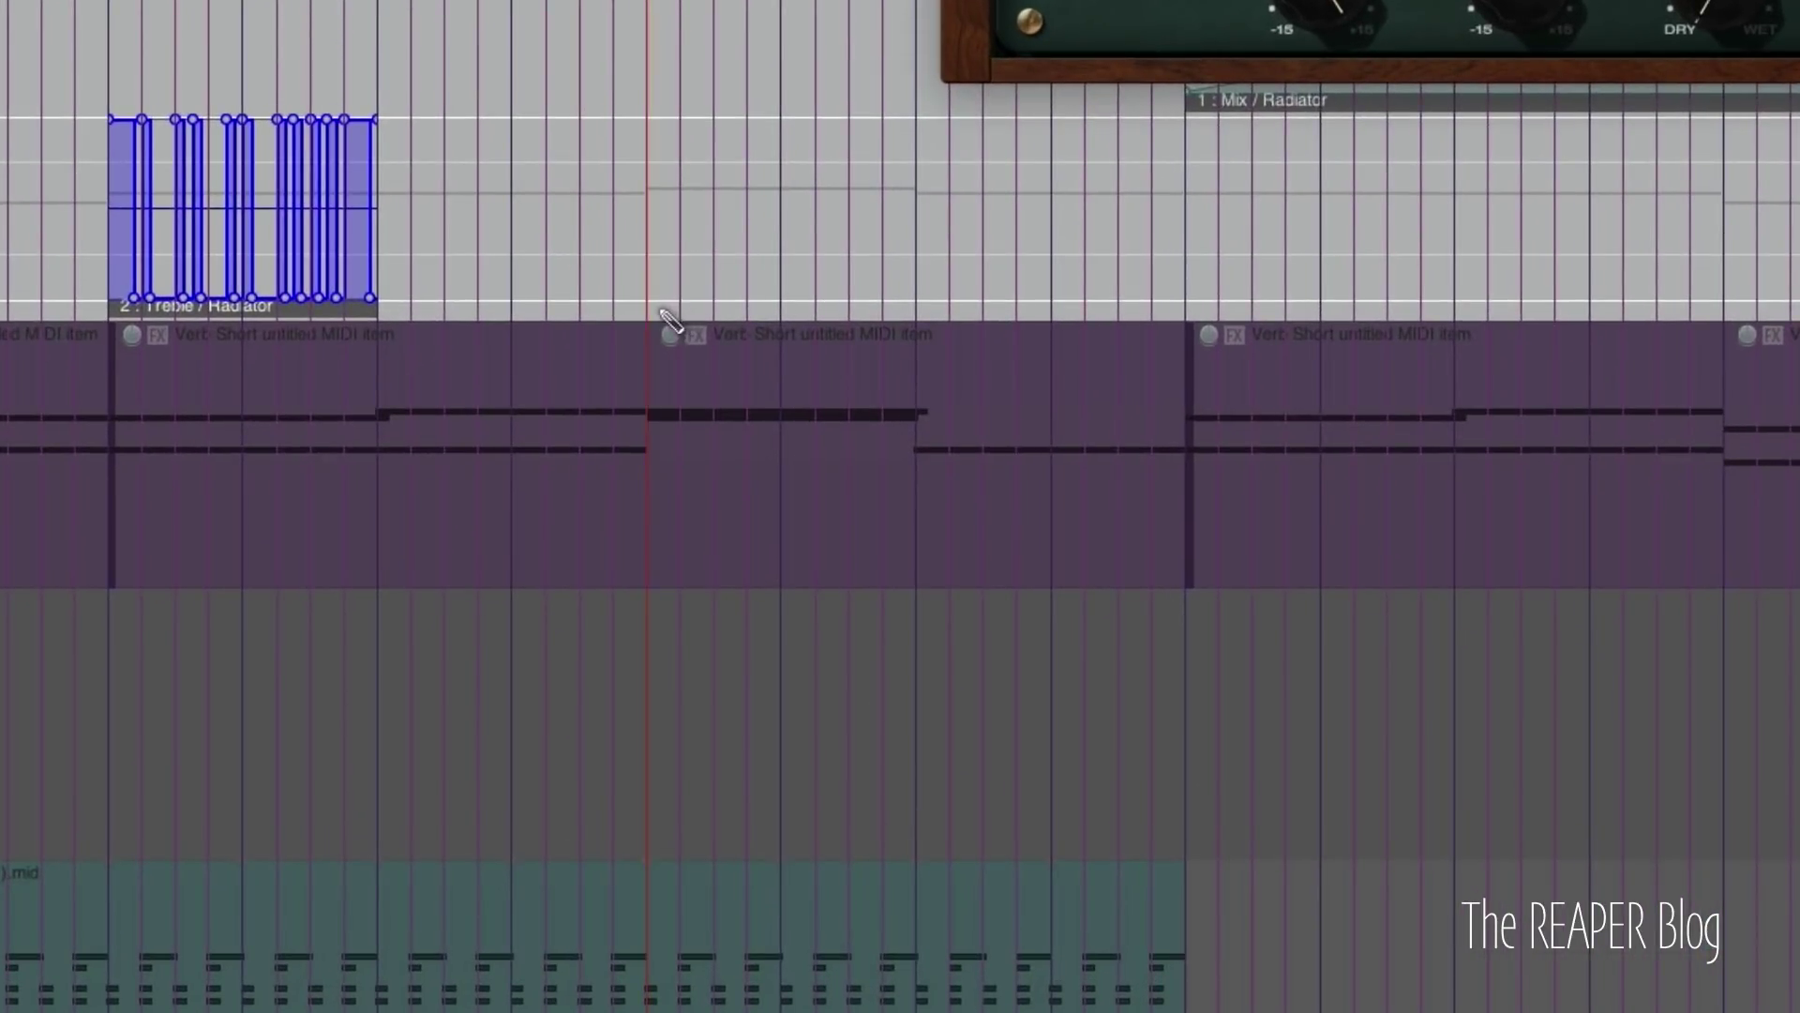
pyautogui.moveTo(669, 319); pyautogui.dragTo(902, 322)
pyautogui.click(723, 307)
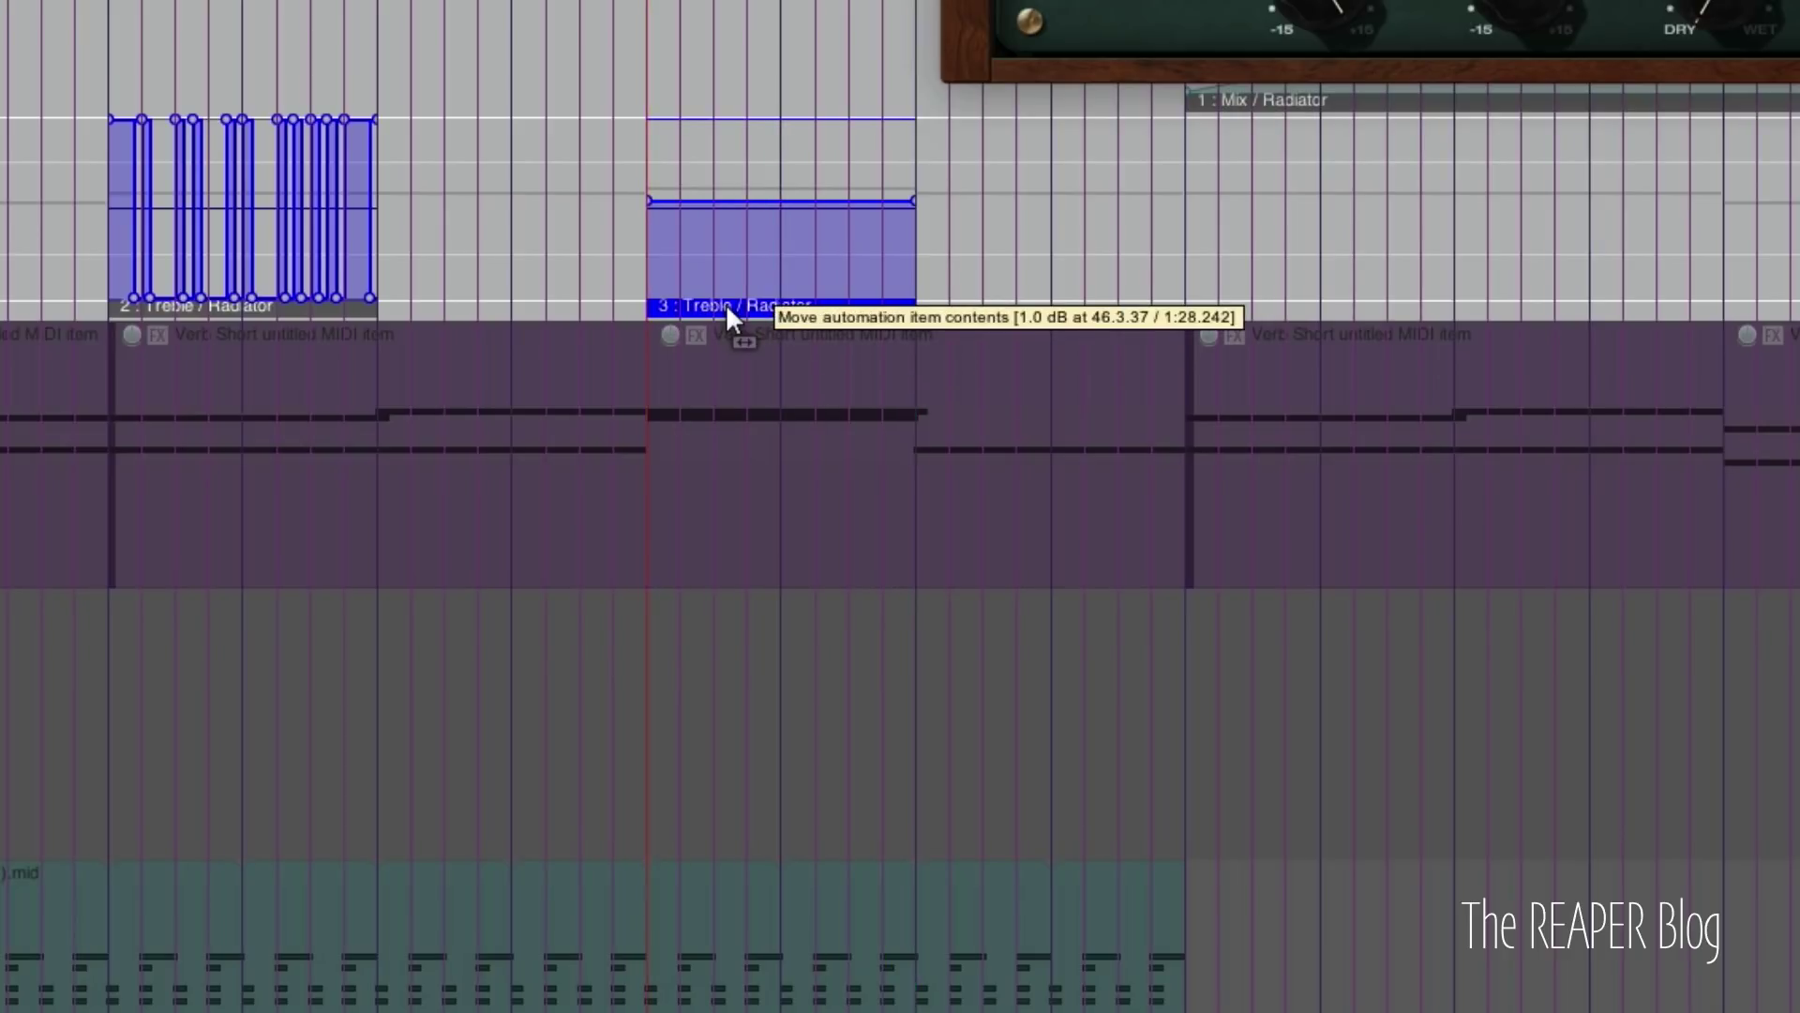
pyautogui.rightClick(728, 309)
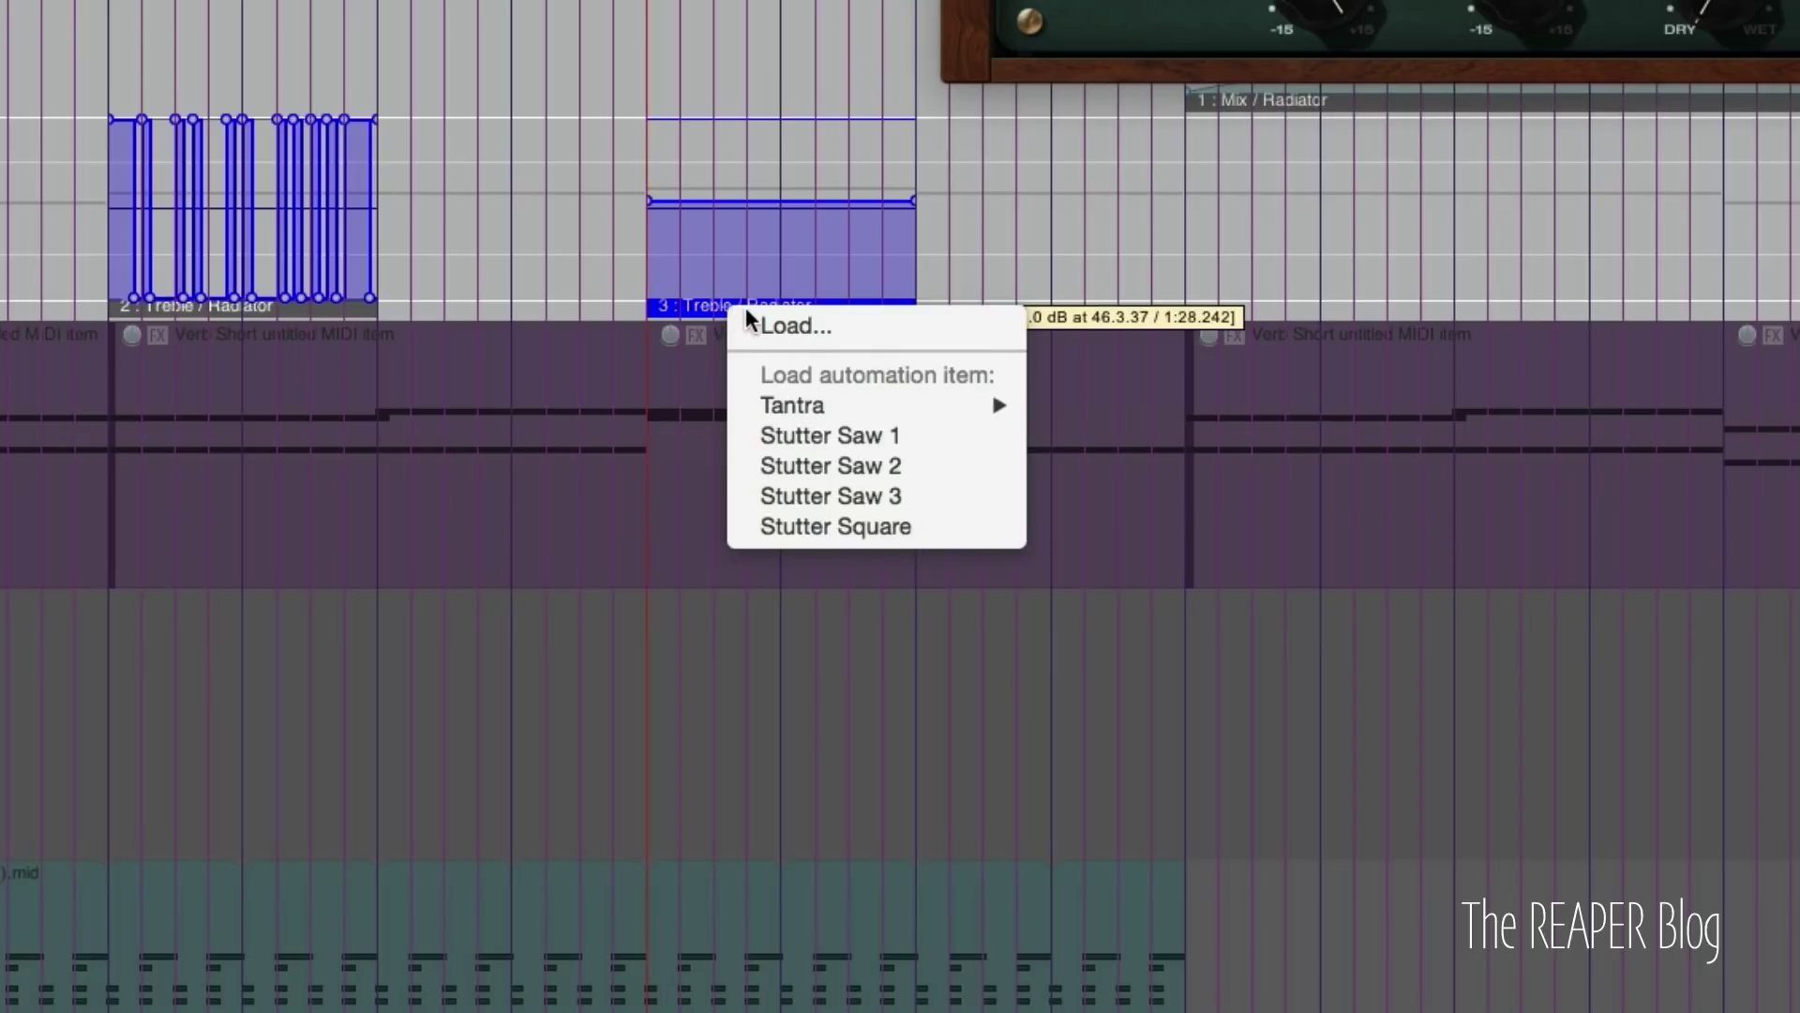
pyautogui.moveTo(909, 401)
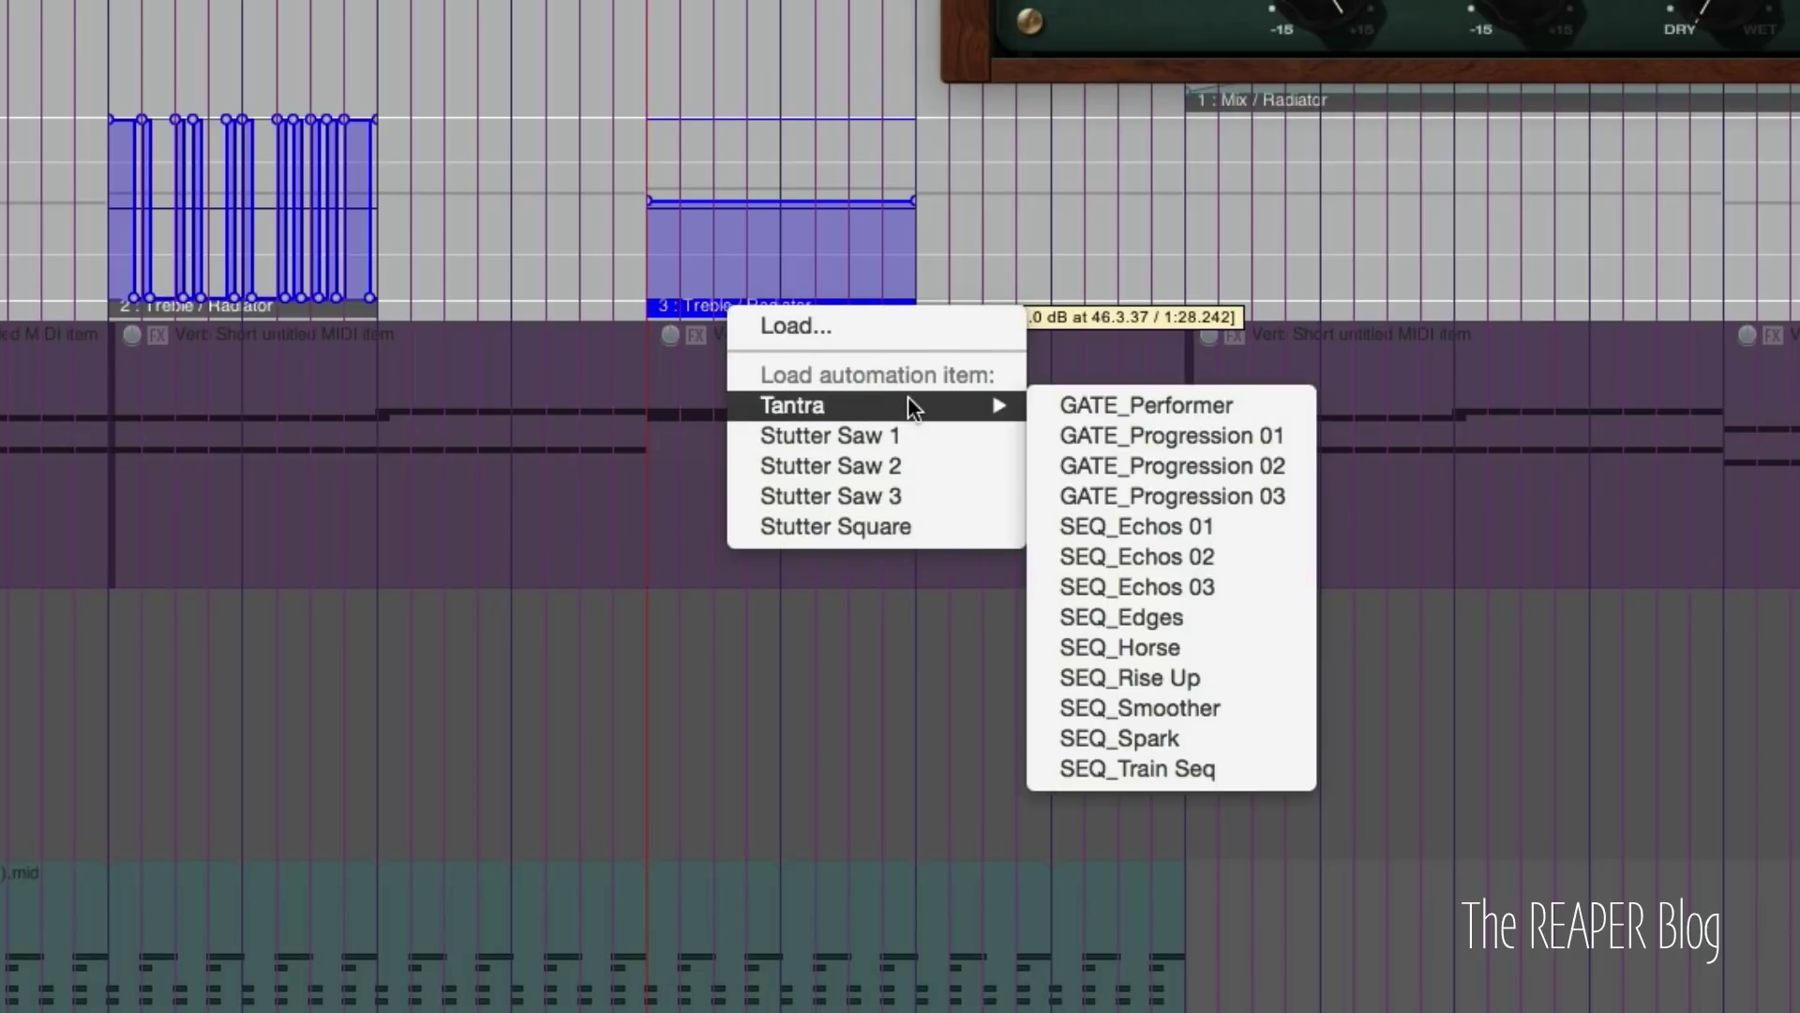
pyautogui.click(1179, 587)
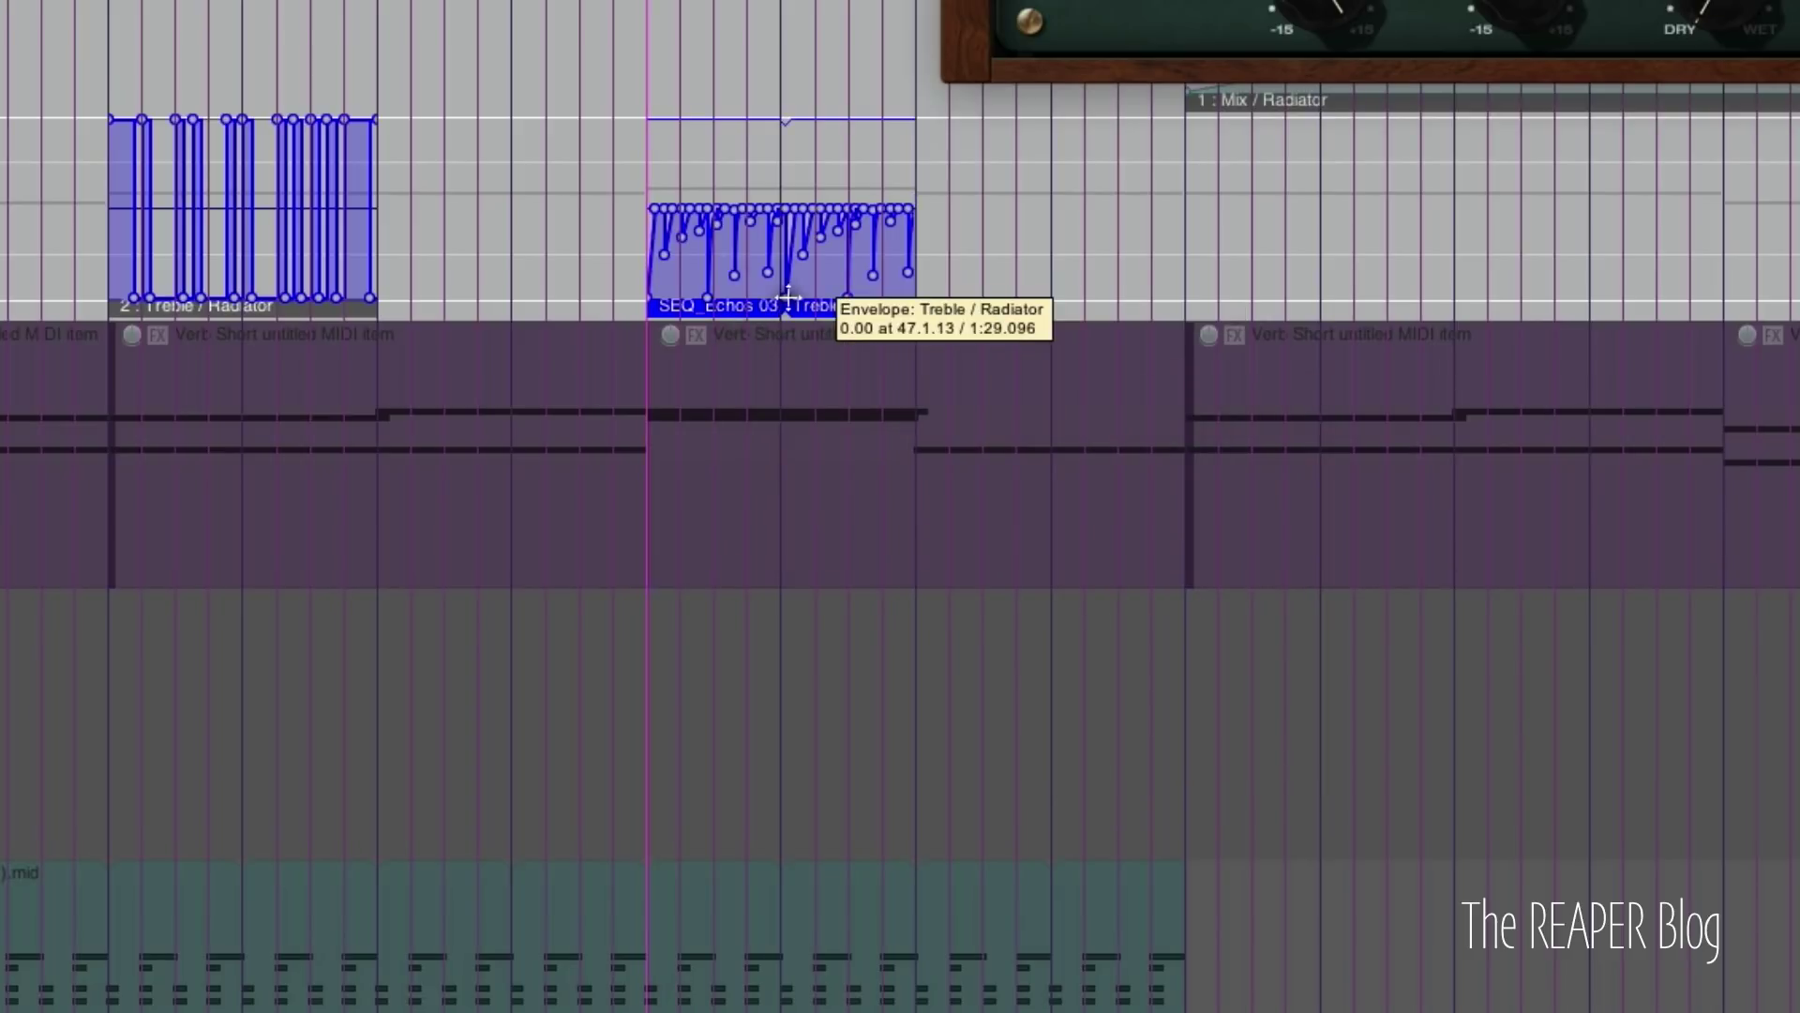
# - Show Mouse Modifiers for Automation item double click, with the Opt modifier set to Load automation item
pyautogui.press('super+comma')
pyautogui.scroll(-3, 550, 506)
pyautogui.scroll(-5, 551, 515)
pyautogui.click(519, 541)
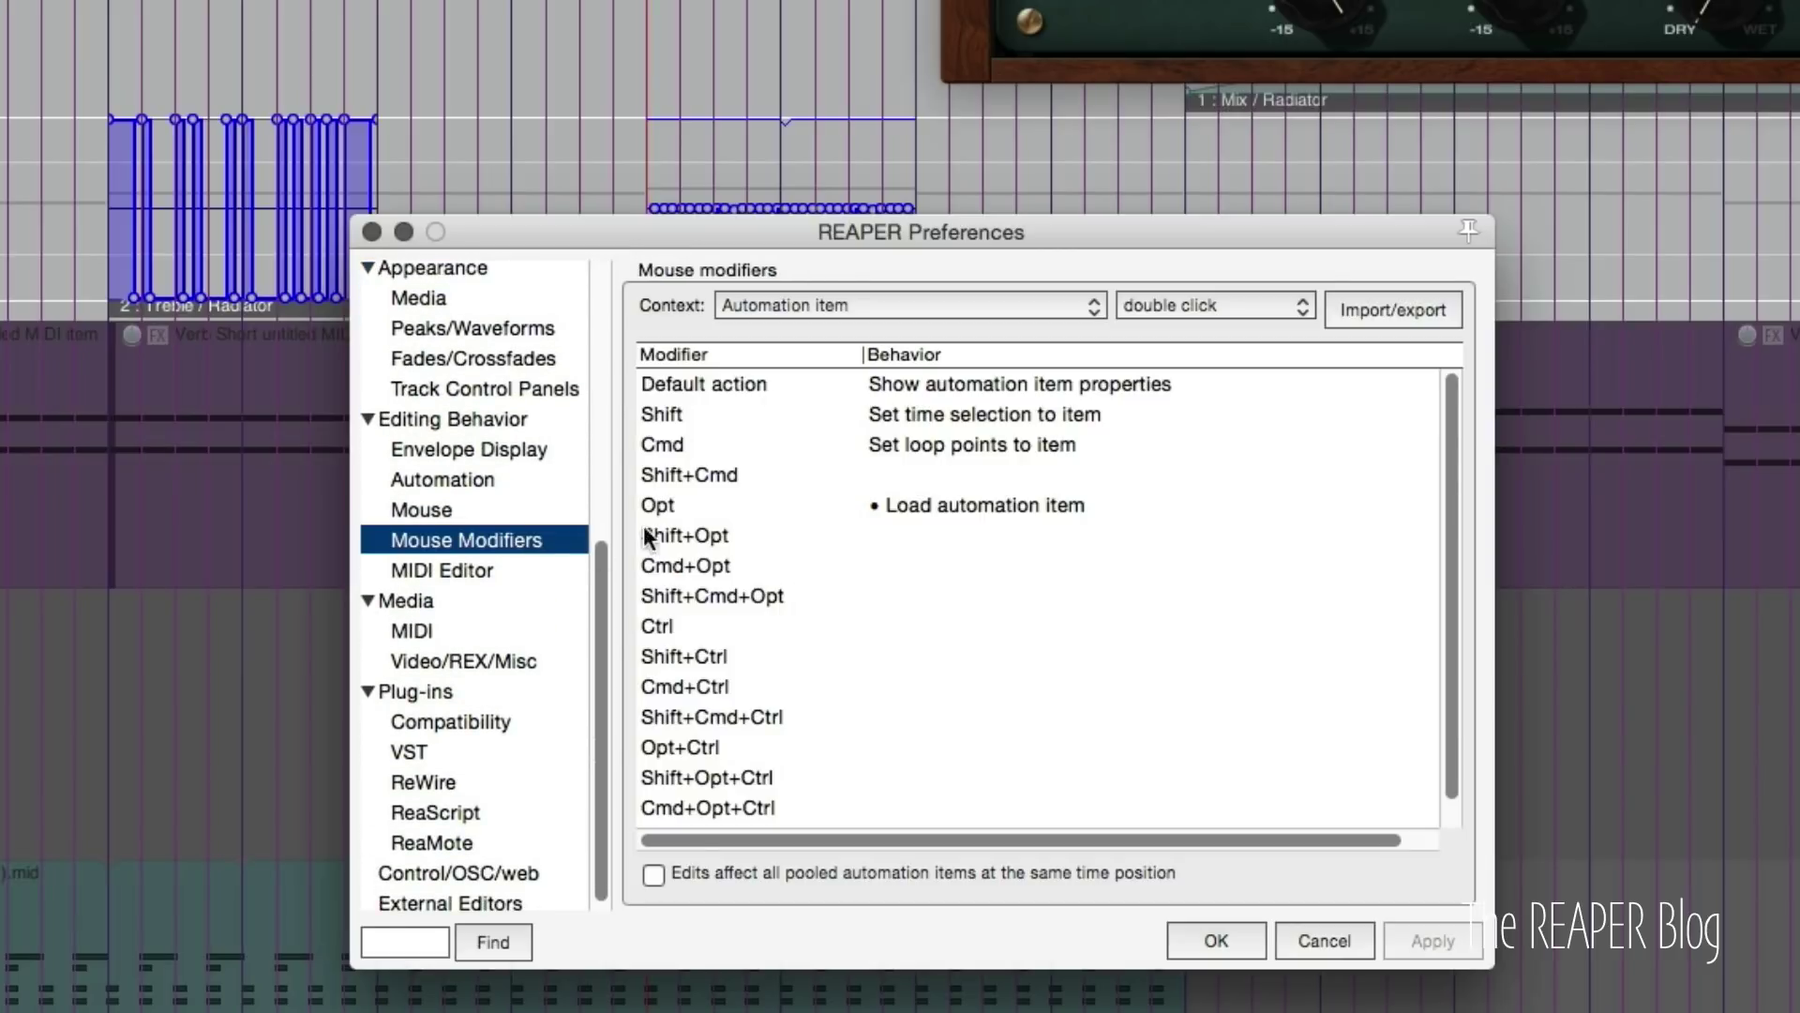
pyautogui.click(819, 304)
pyautogui.click(1229, 302)
pyautogui.click(1228, 302)
pyautogui.click(1146, 357)
pyautogui.click(977, 509)
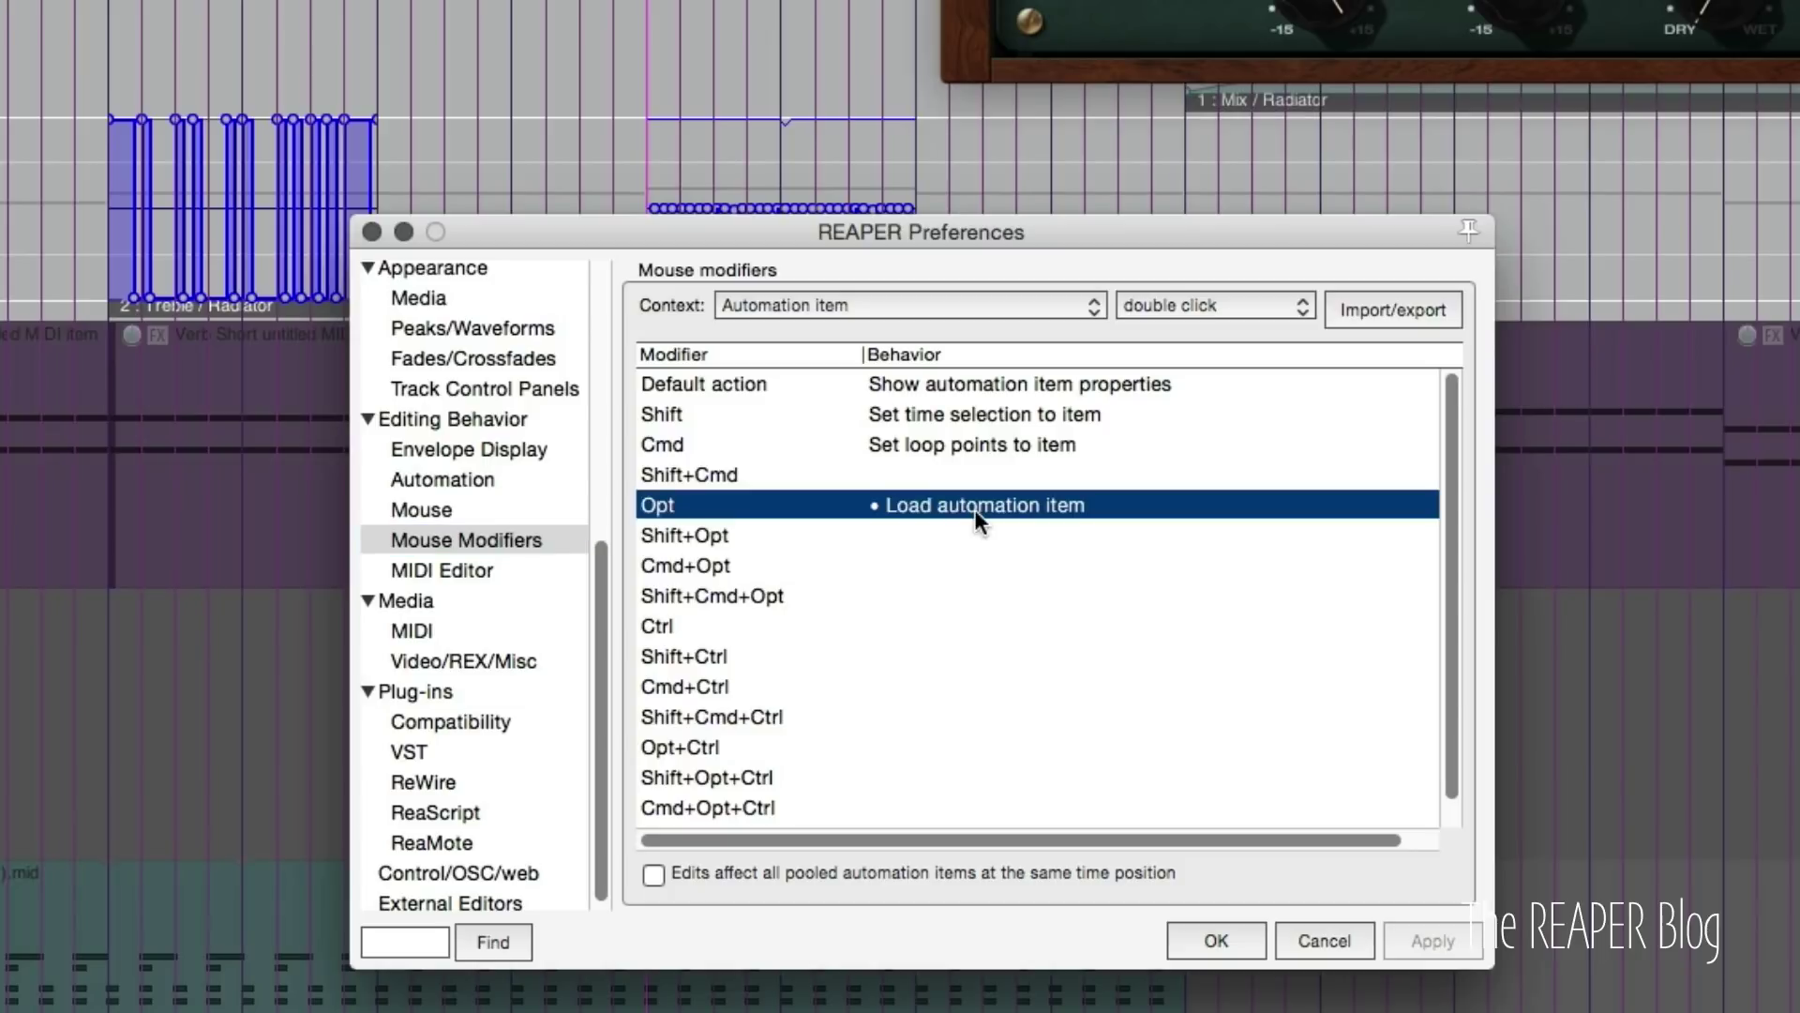
pyautogui.click(980, 506)
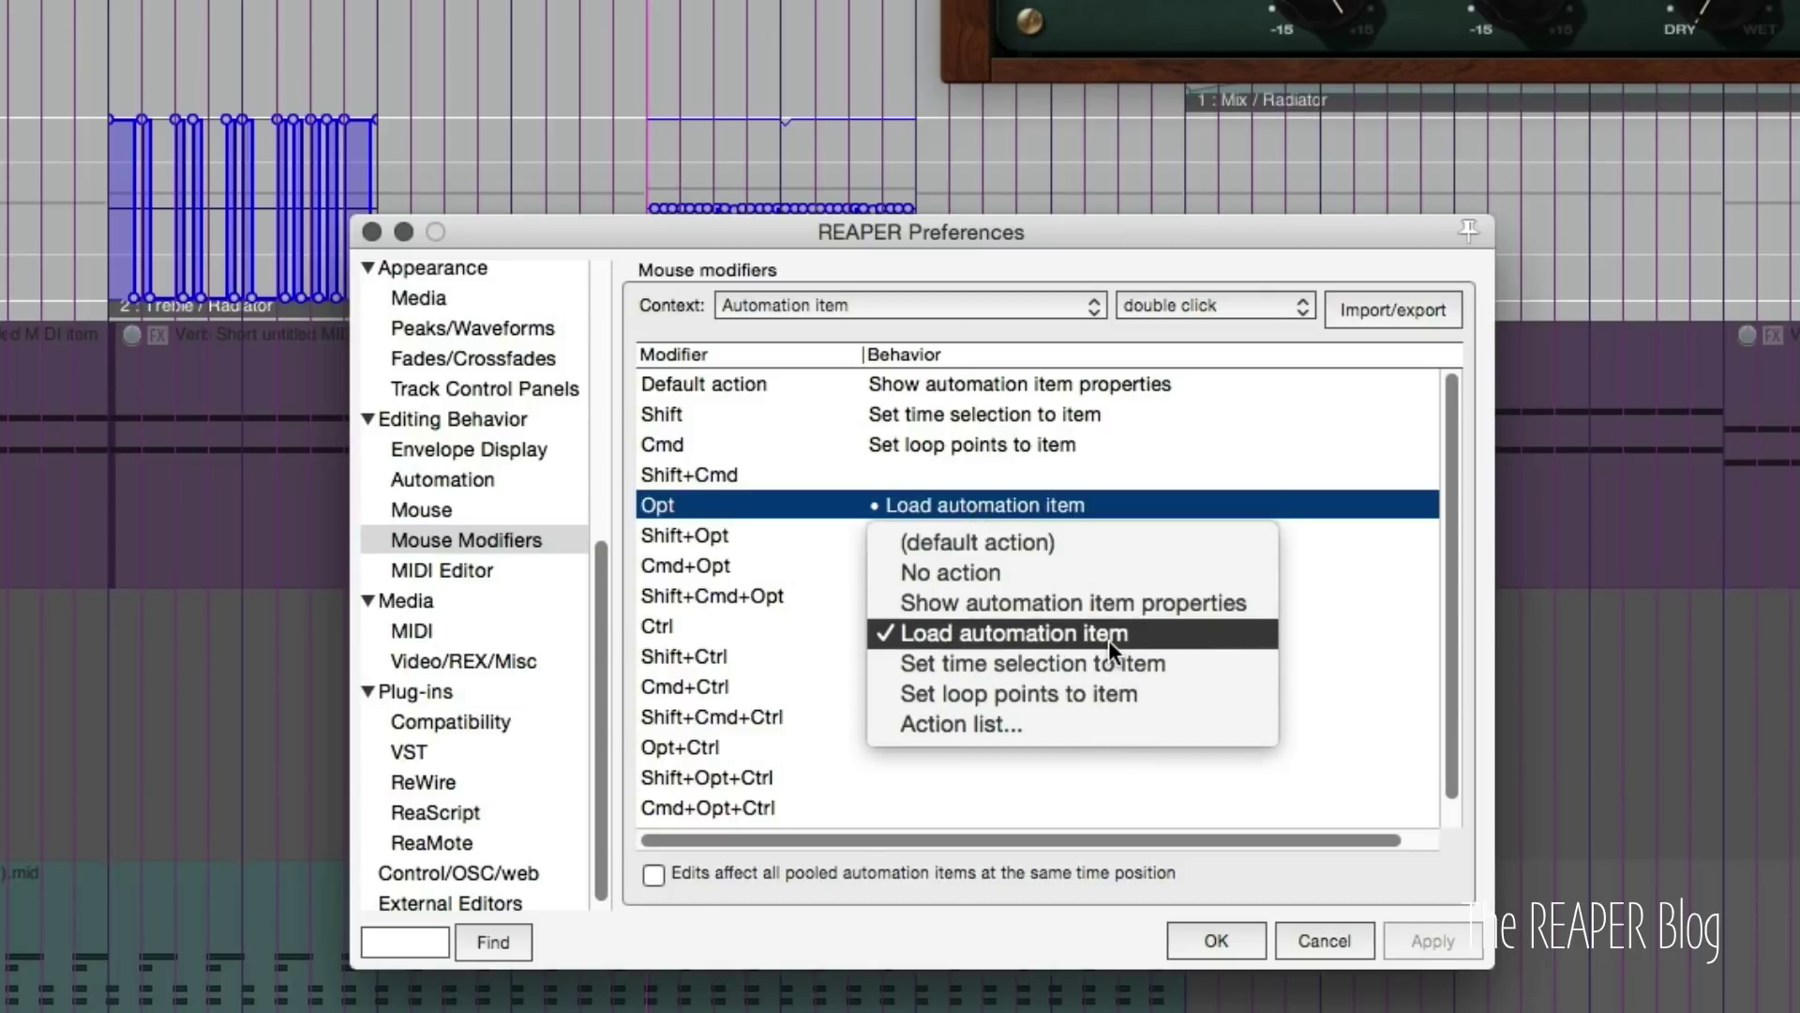
pyautogui.click(1210, 938)
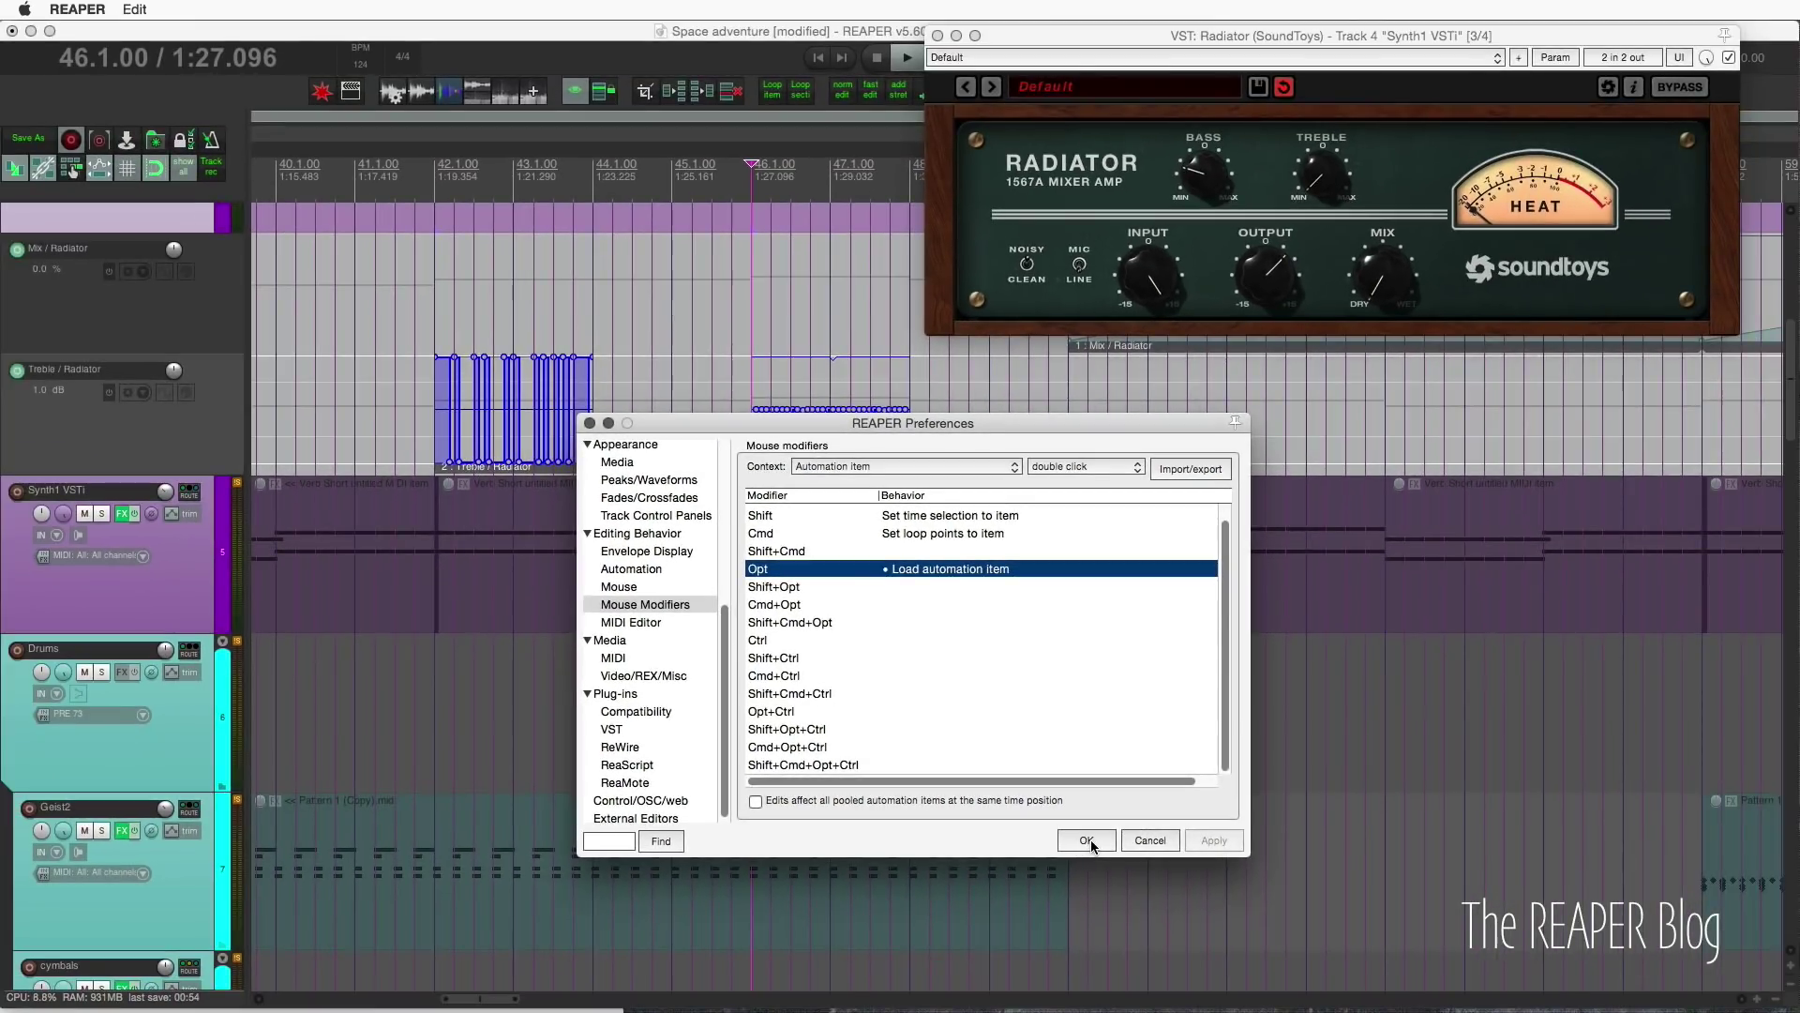
# - Close Preferences, open the theme development tweaker, and colour unselected automation items cyan
pyautogui.click(1086, 840)
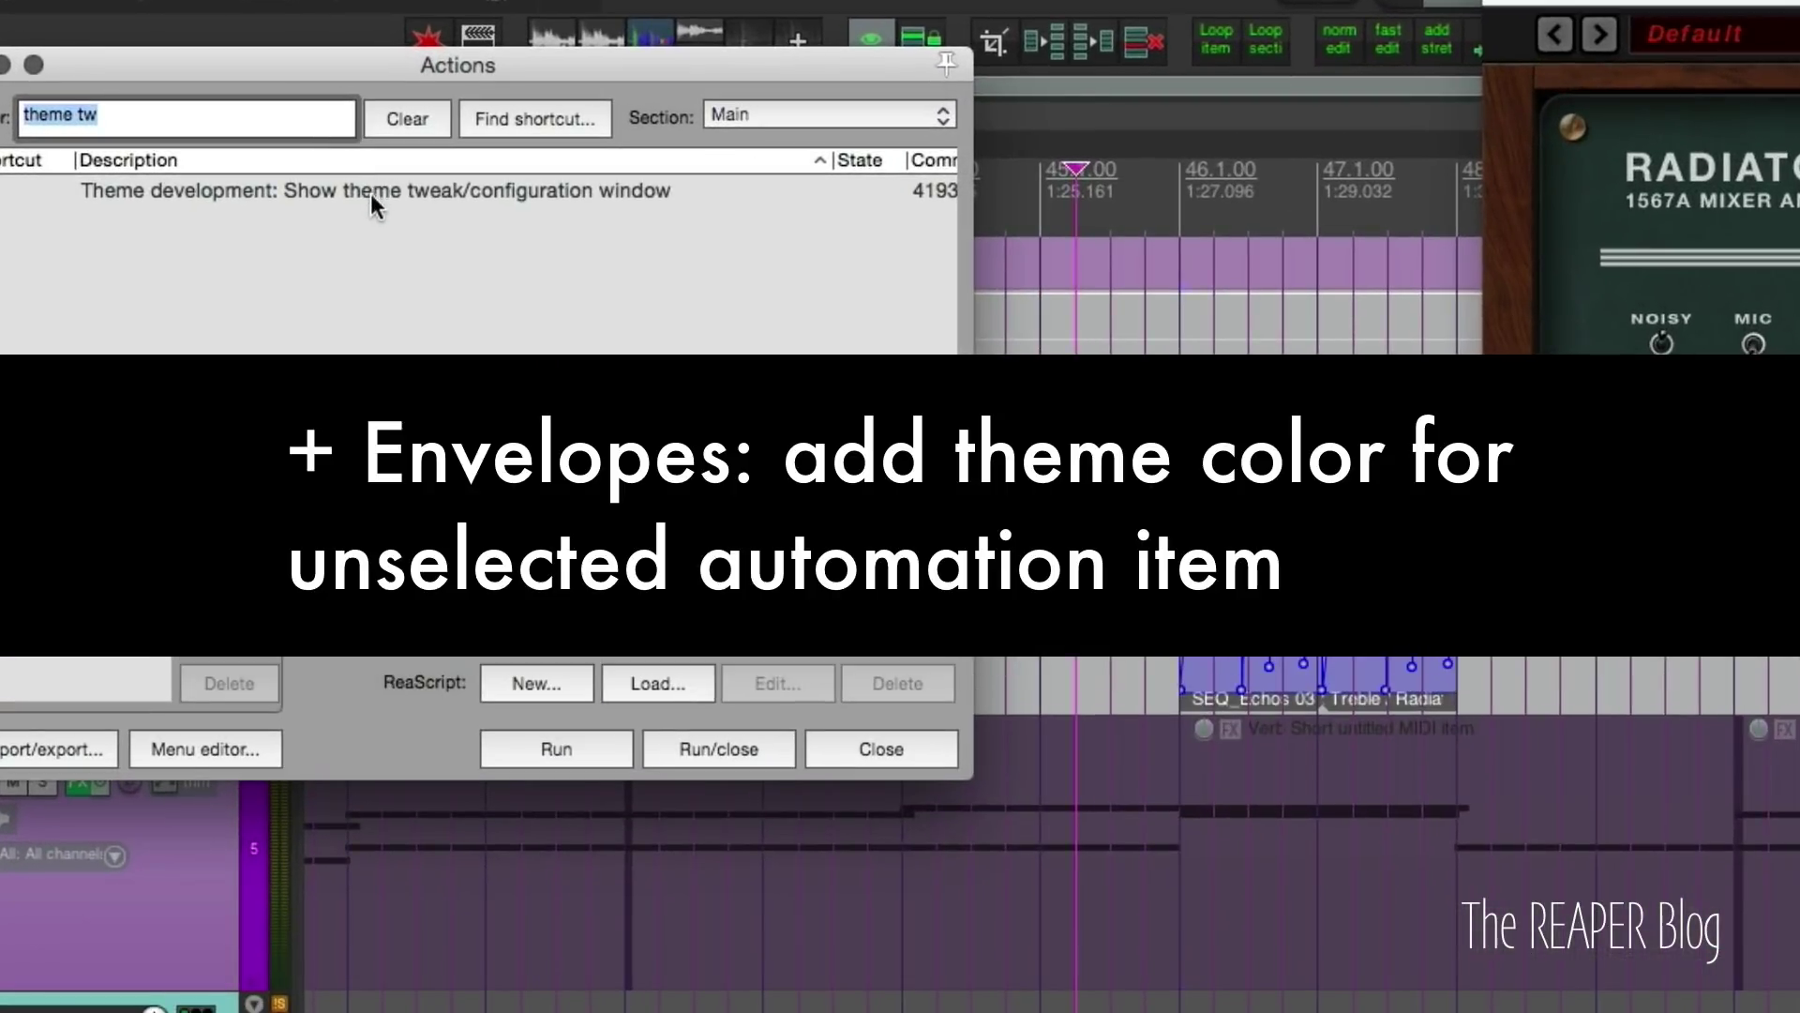
pyautogui.click(375, 176)
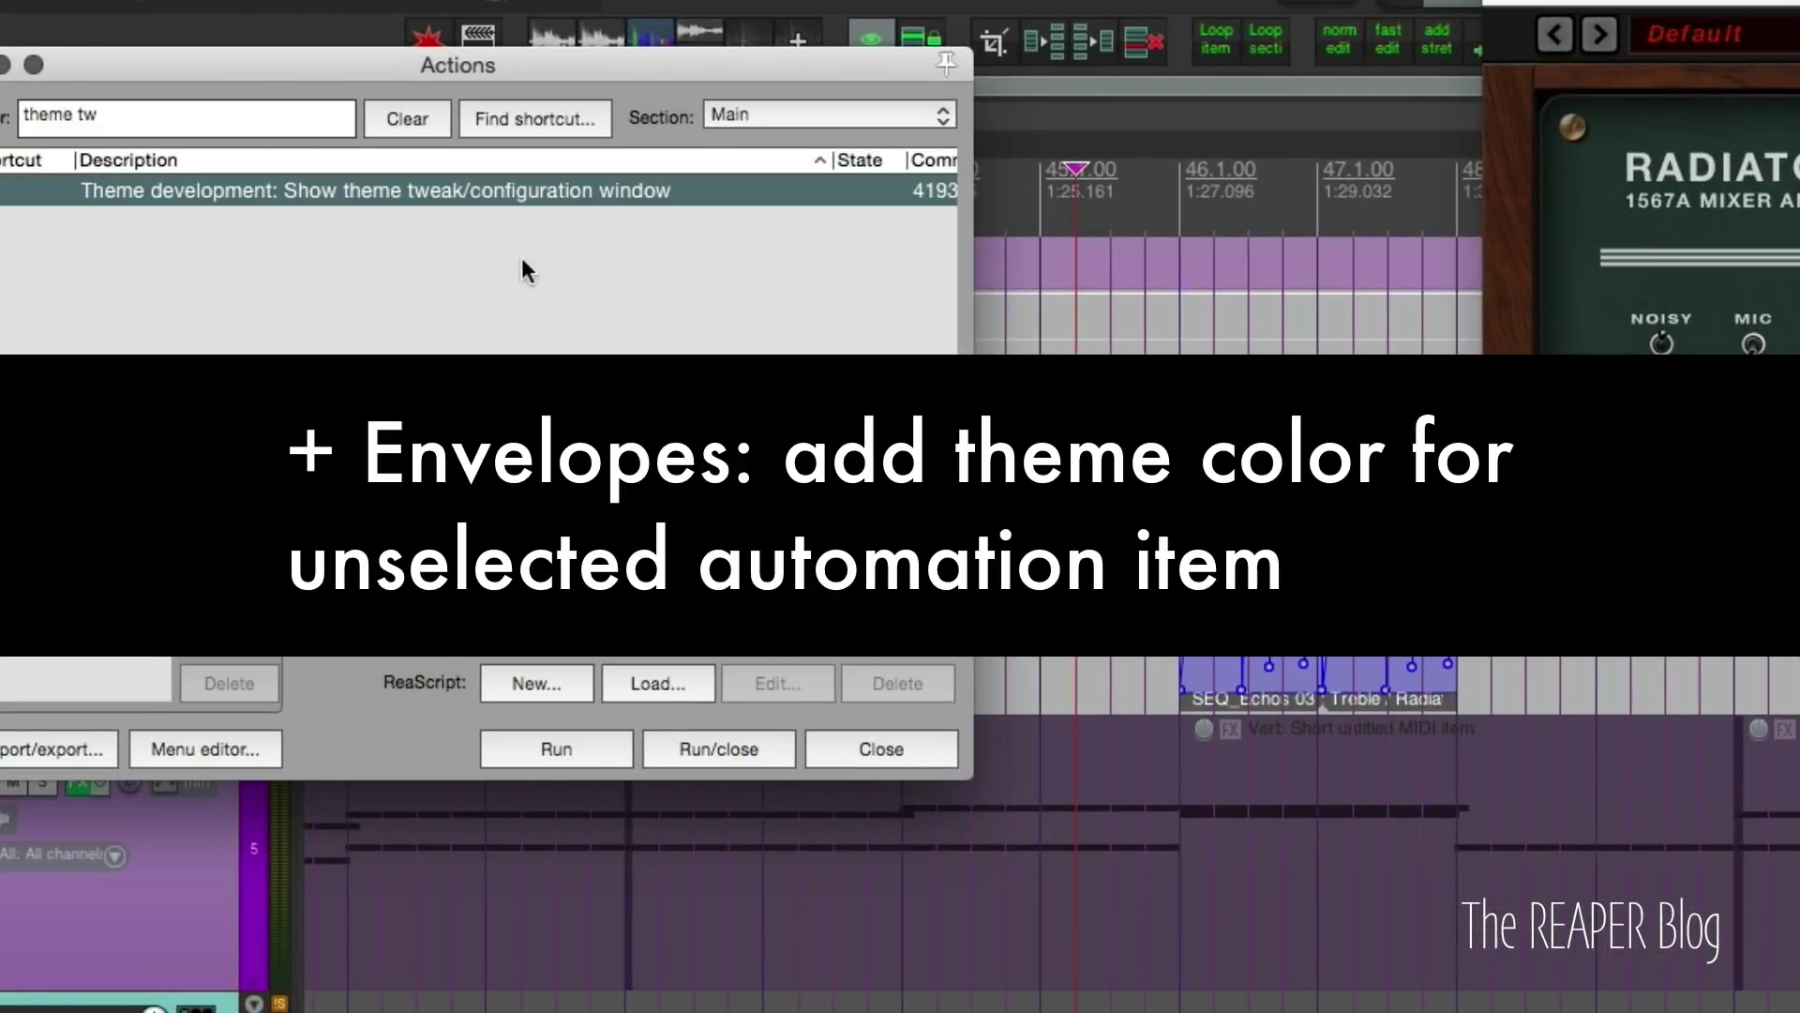
pyautogui.click(594, 747)
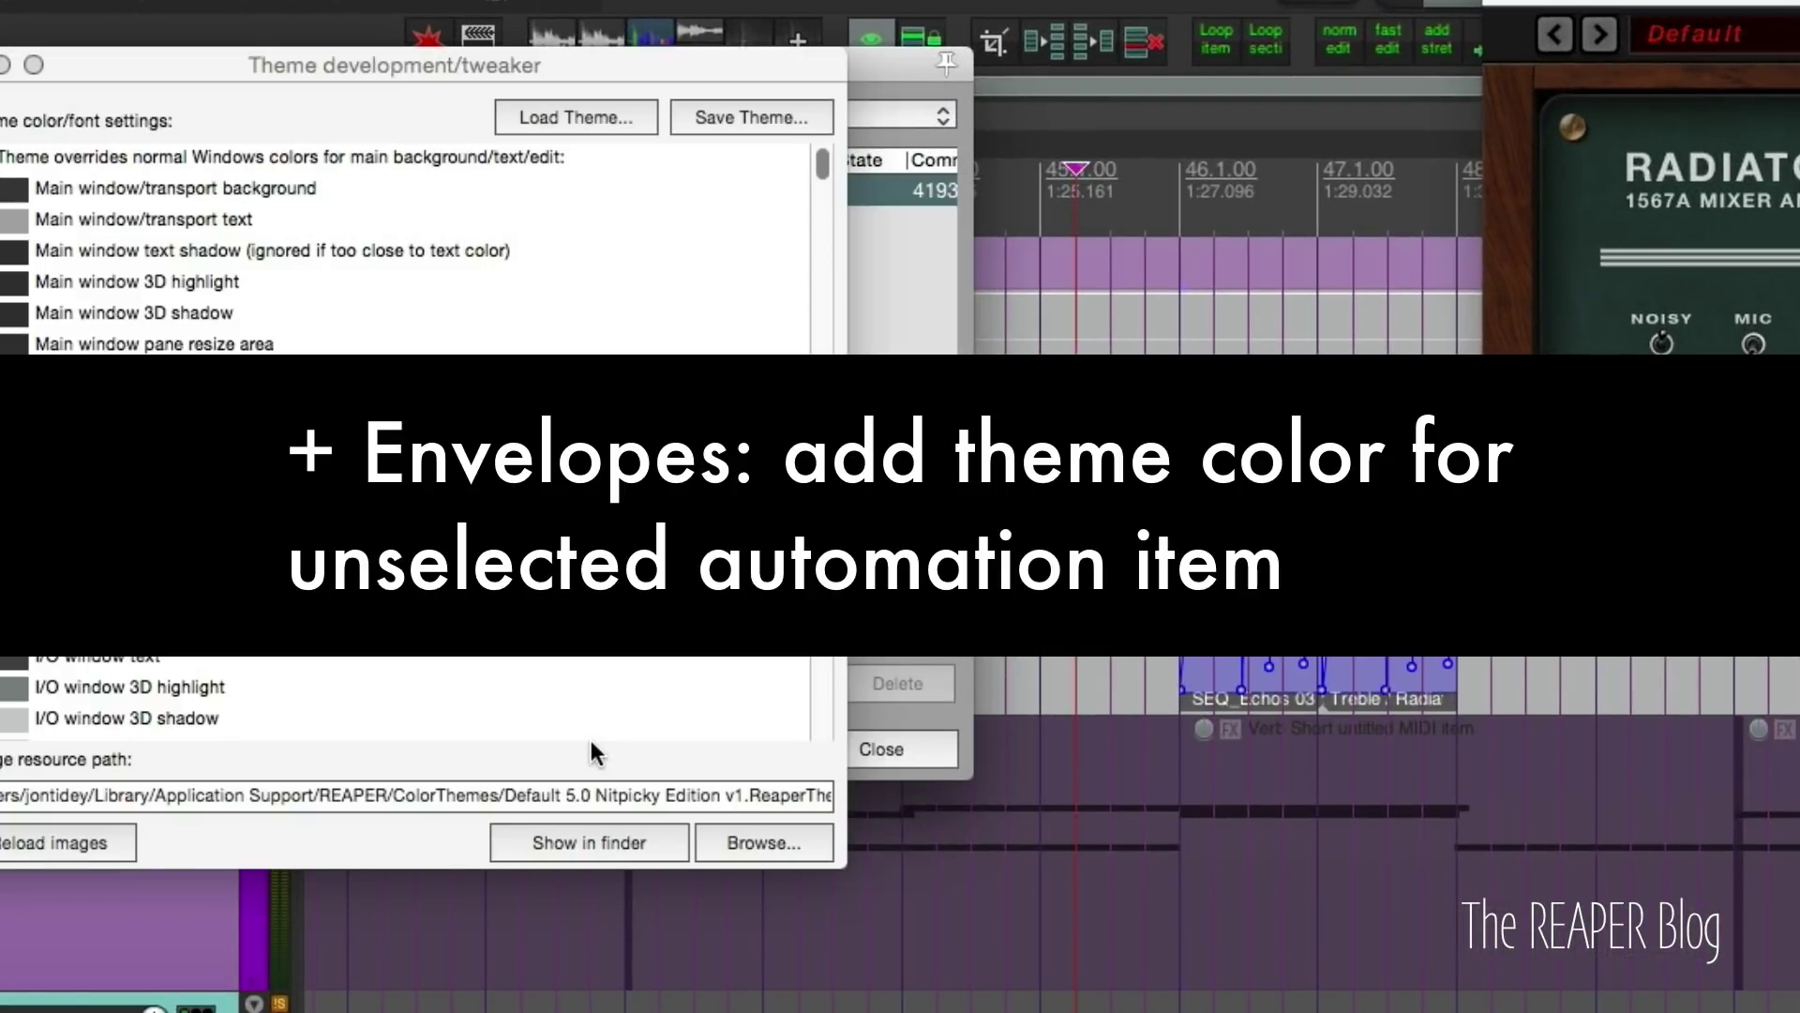
pyautogui.scroll(-20, 353, 273)
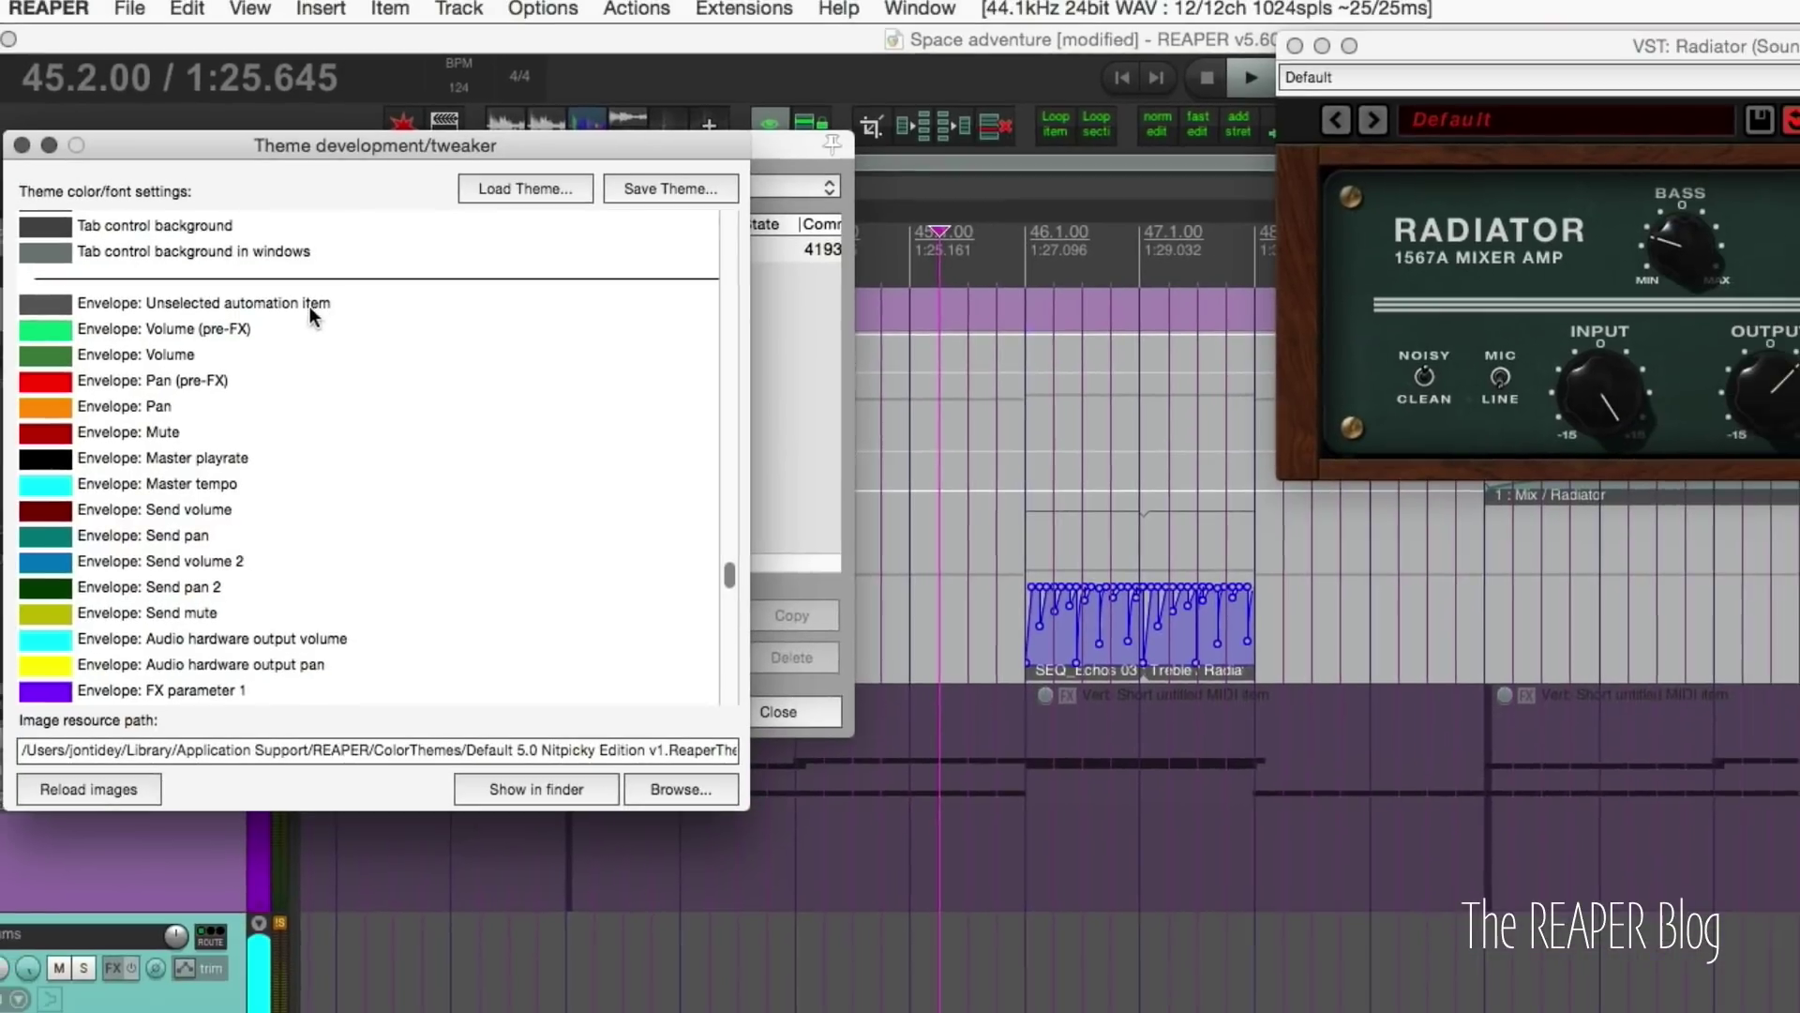
pyautogui.doubleClick(258, 256)
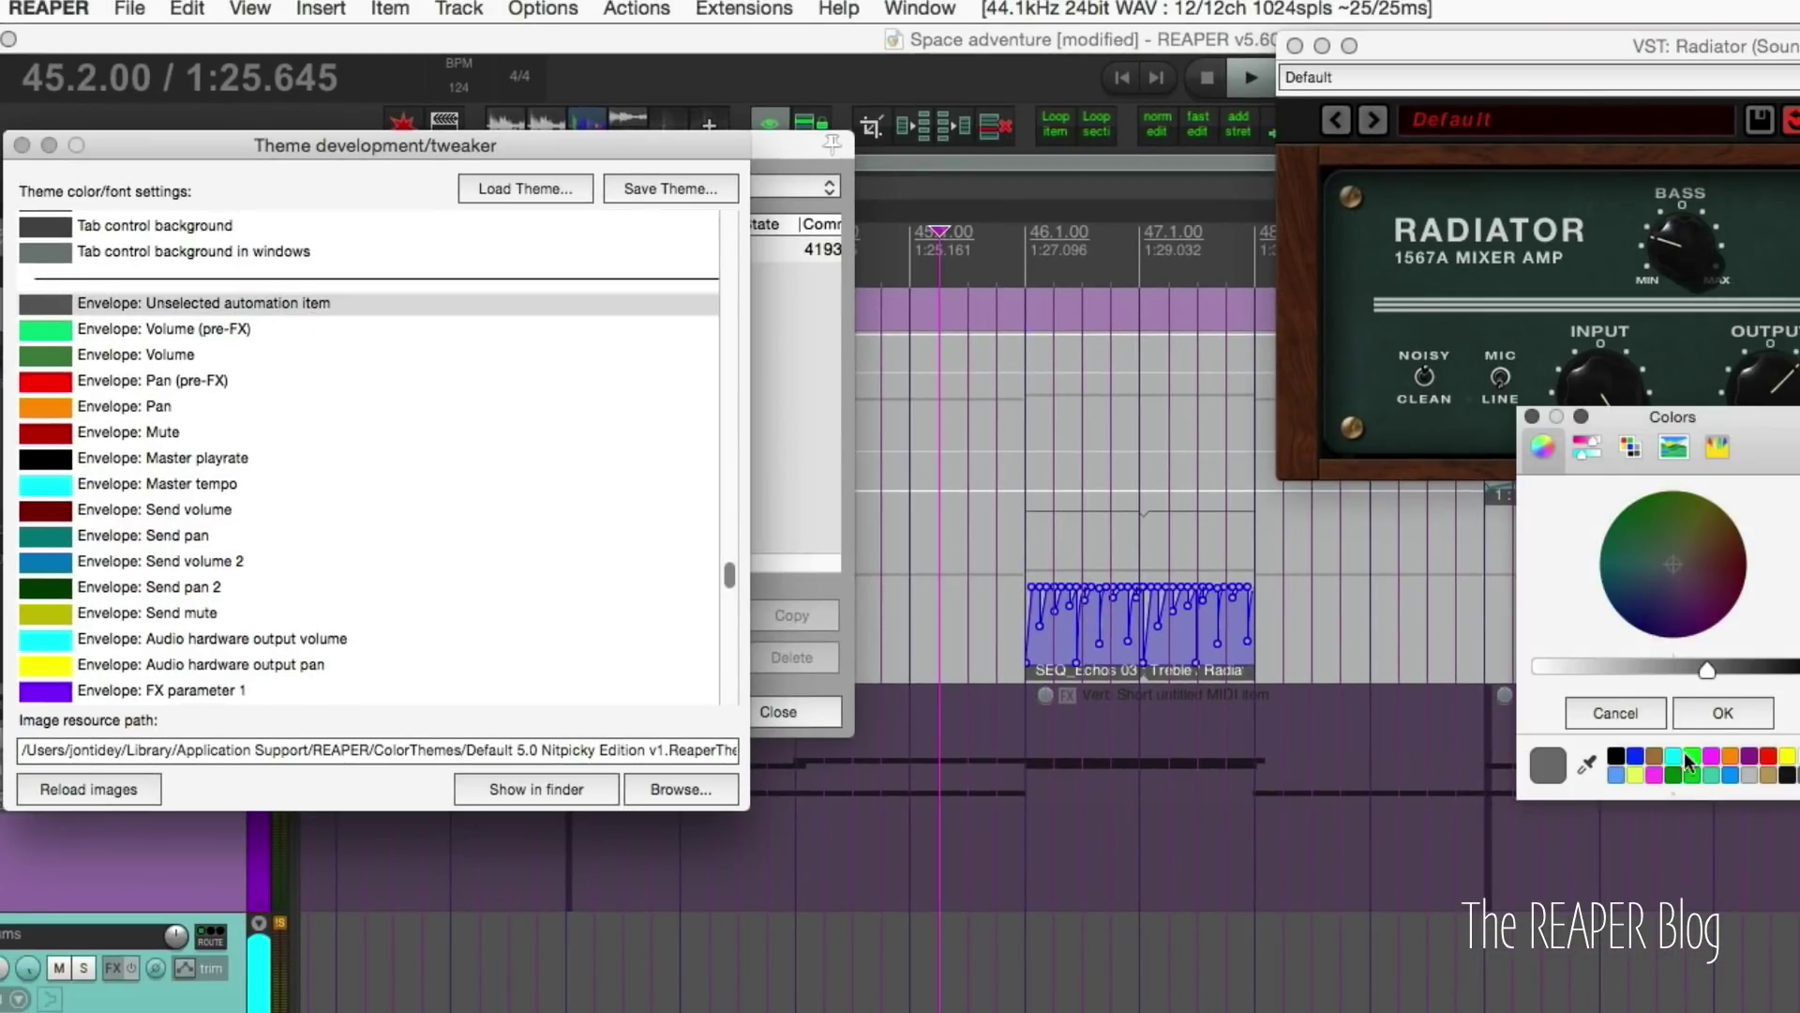
pyautogui.click(1676, 760)
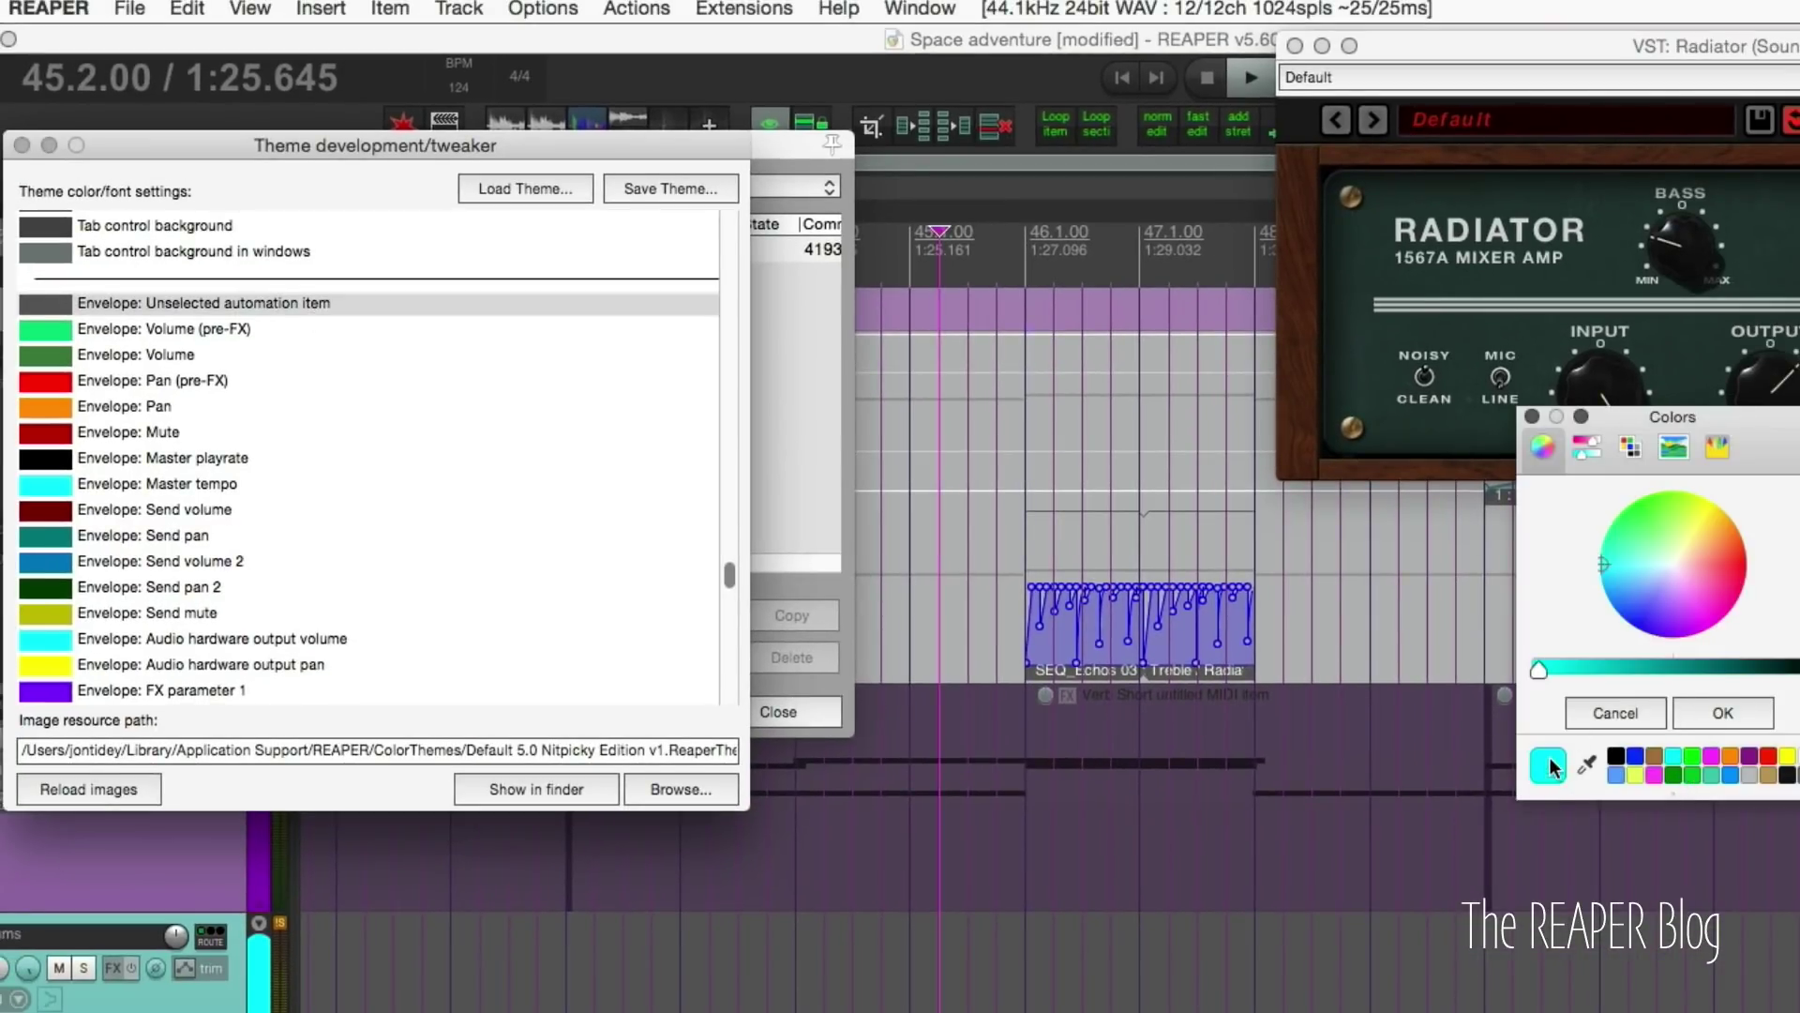
pyautogui.click(1711, 711)
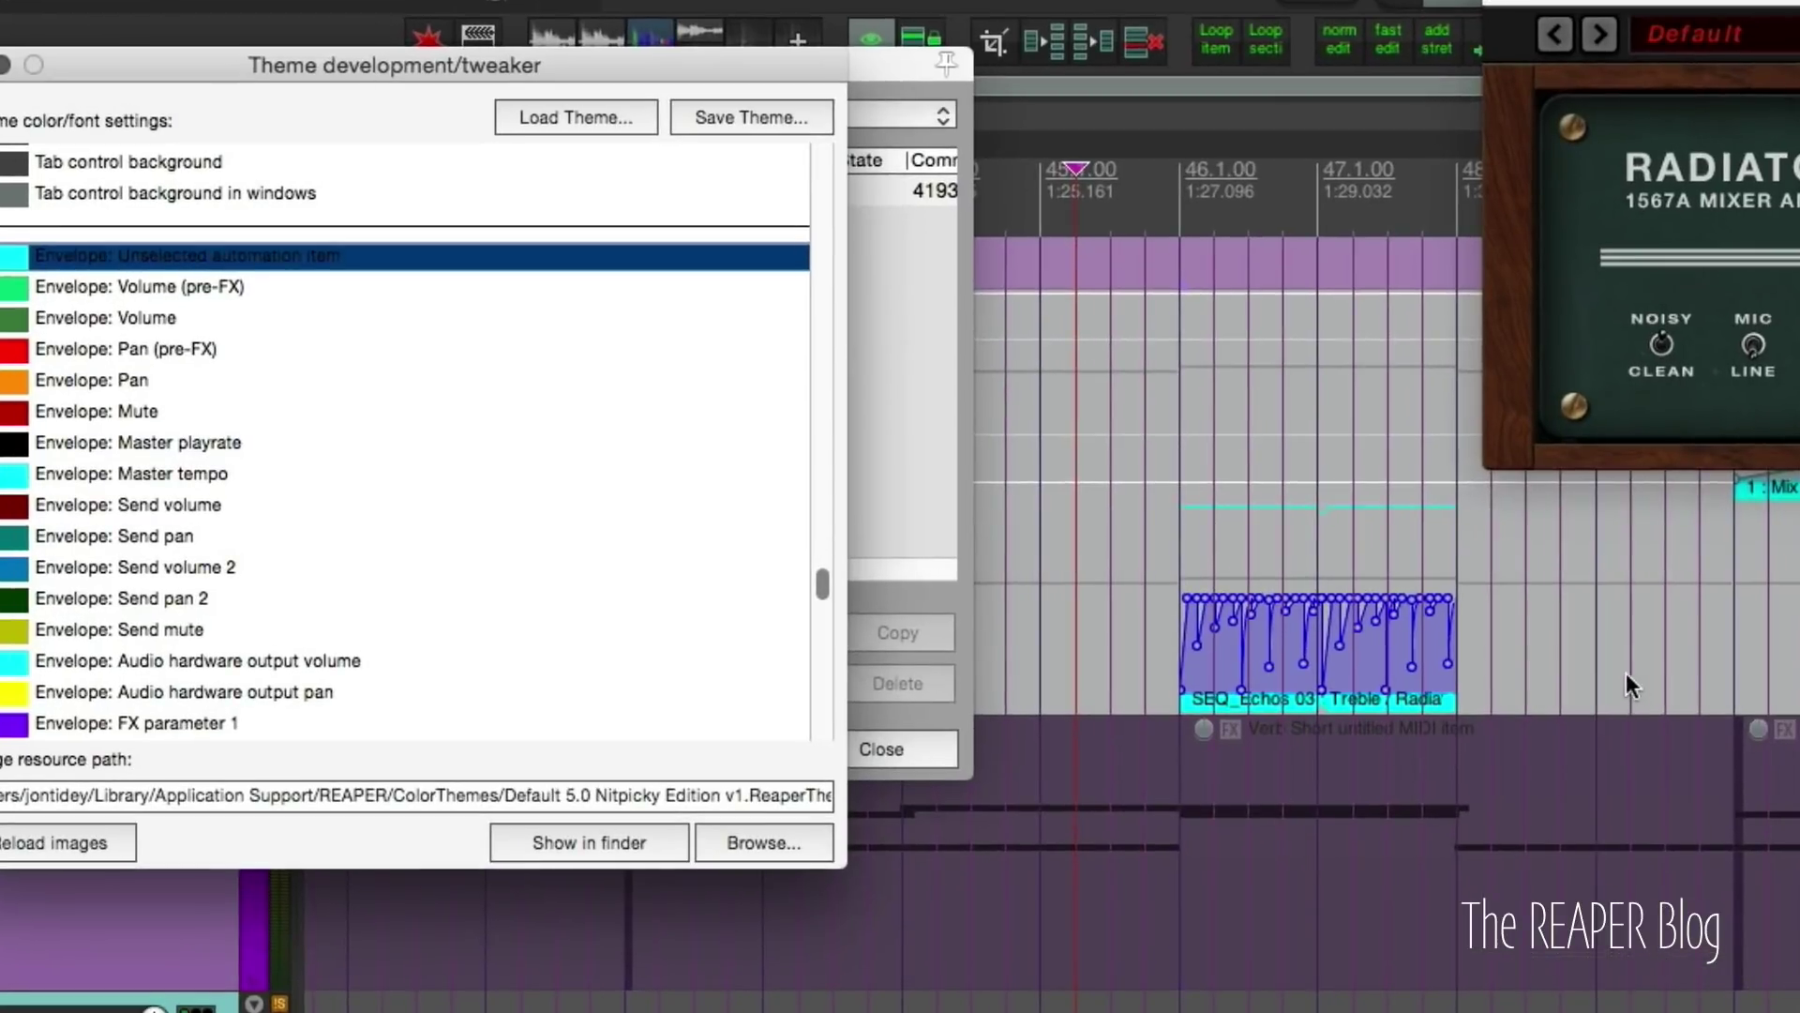
# - Select the Treble/Radiator automation item to preview its colour, then scroll the track list
pyautogui.click(1626, 672)
pyautogui.click(1414, 701)
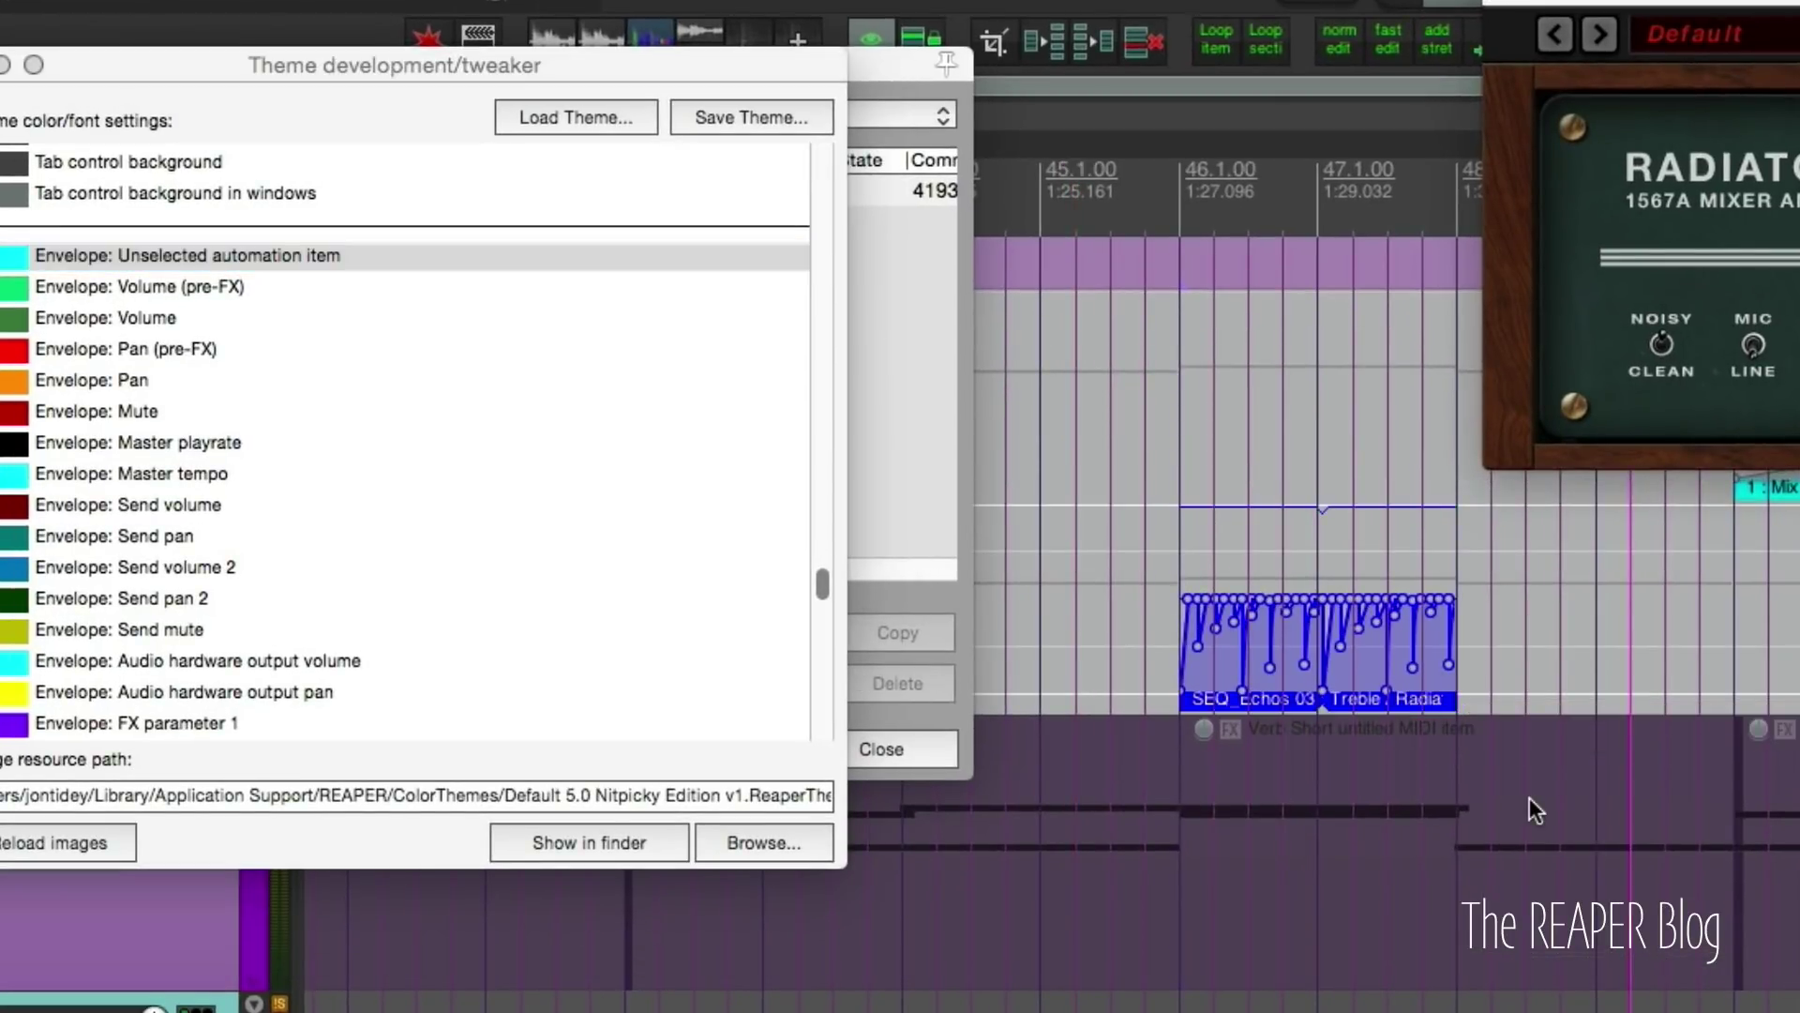
pyautogui.click(1424, 701)
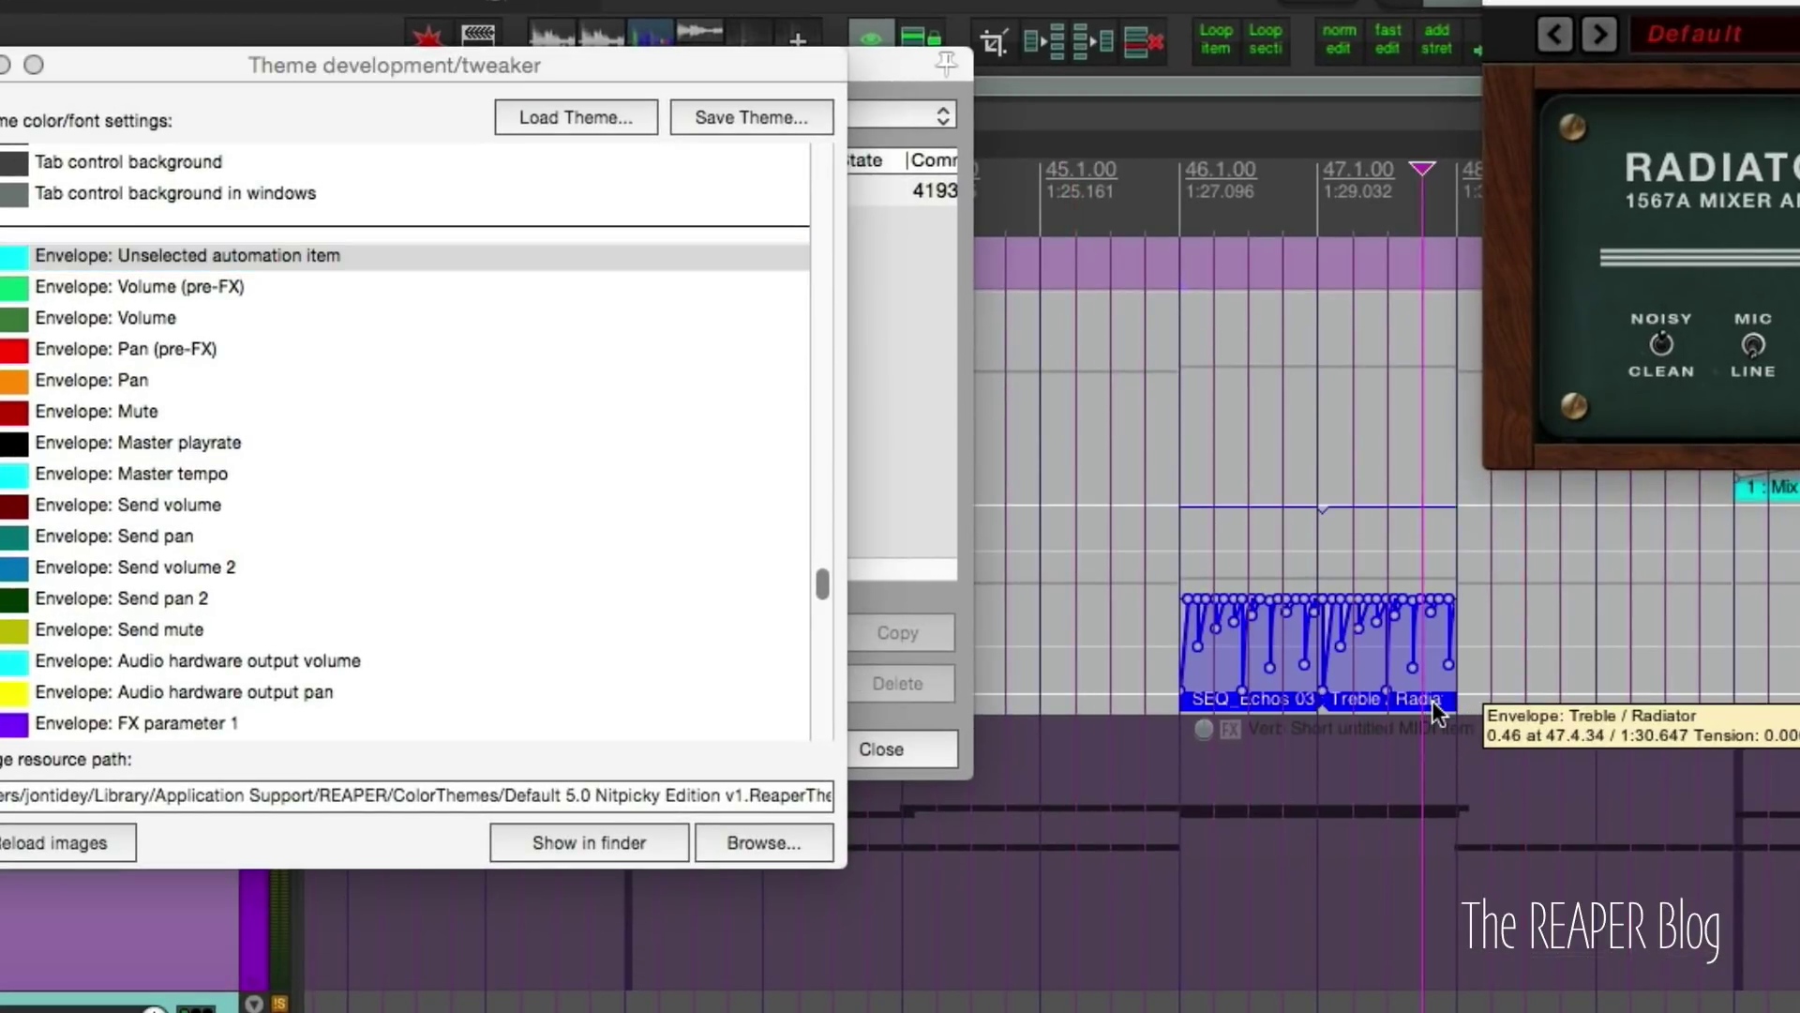
pyautogui.scroll(-3, 50, 572)
pyautogui.scroll(5, 60, 646)
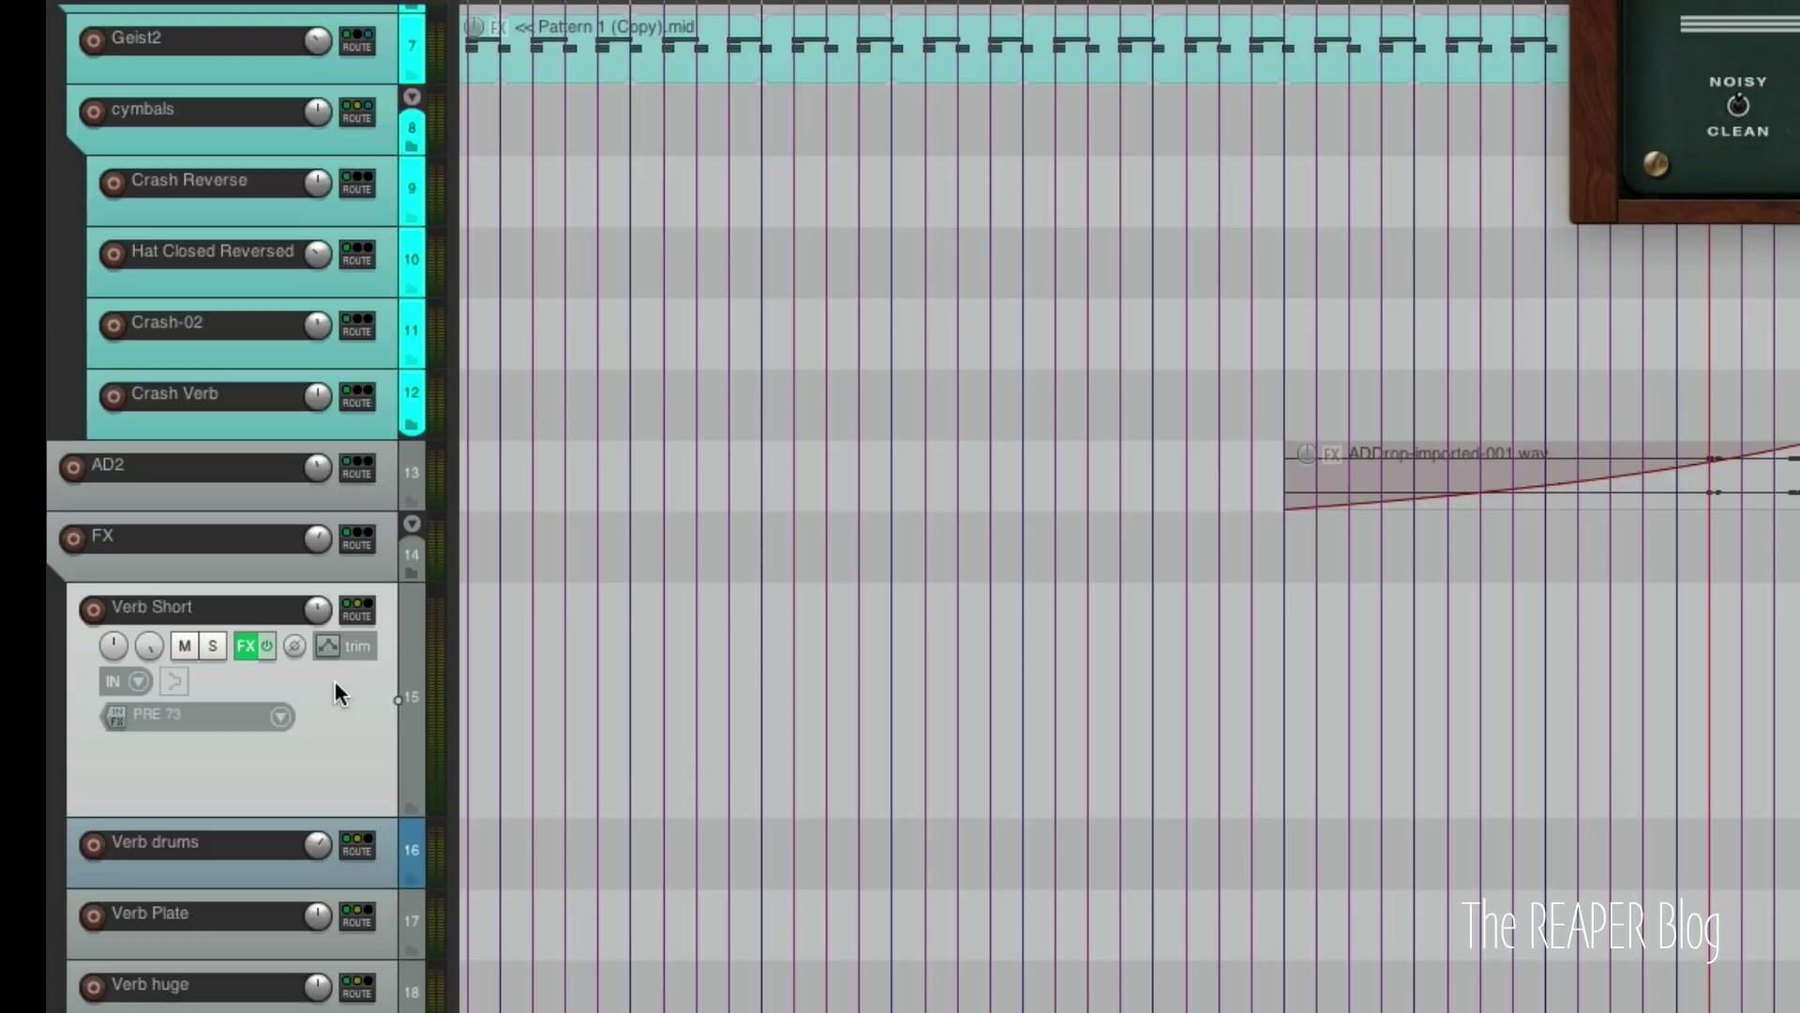
# - Enable the Synth1 Send Volume envelope on Verb Short and make the Synth1 VSTi track taller
pyautogui.click(328, 643)
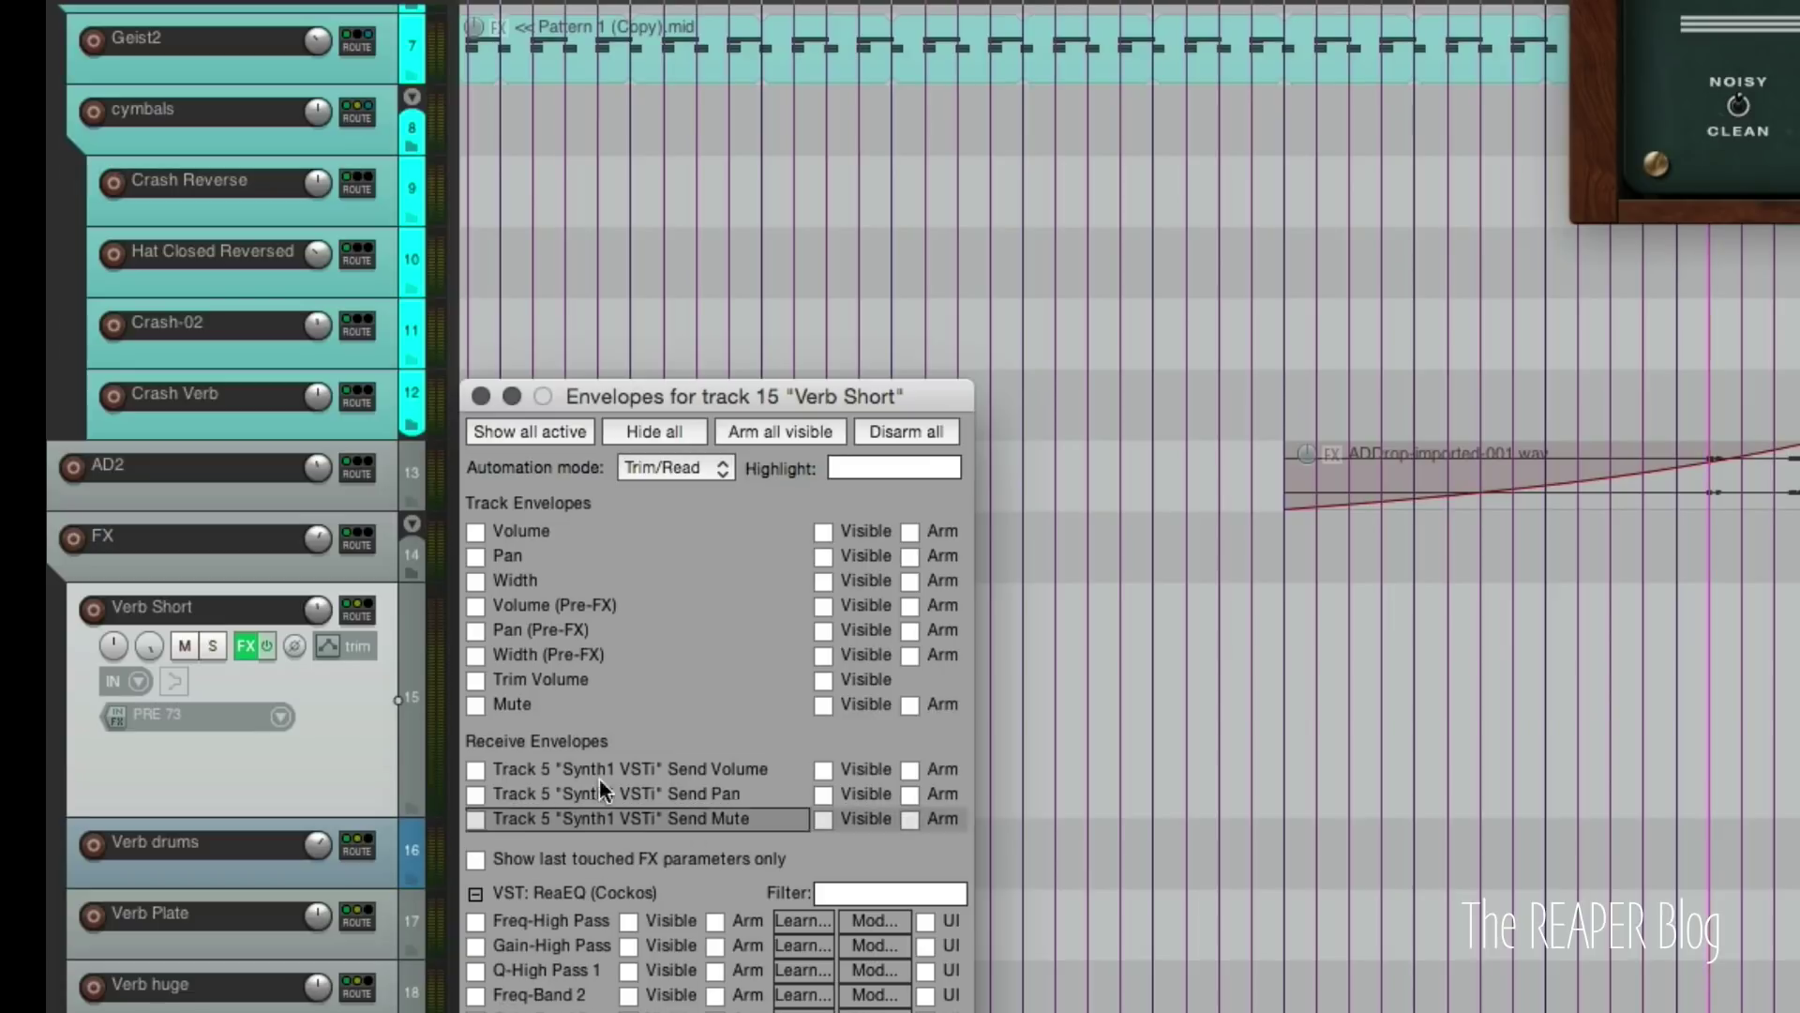
pyautogui.click(476, 770)
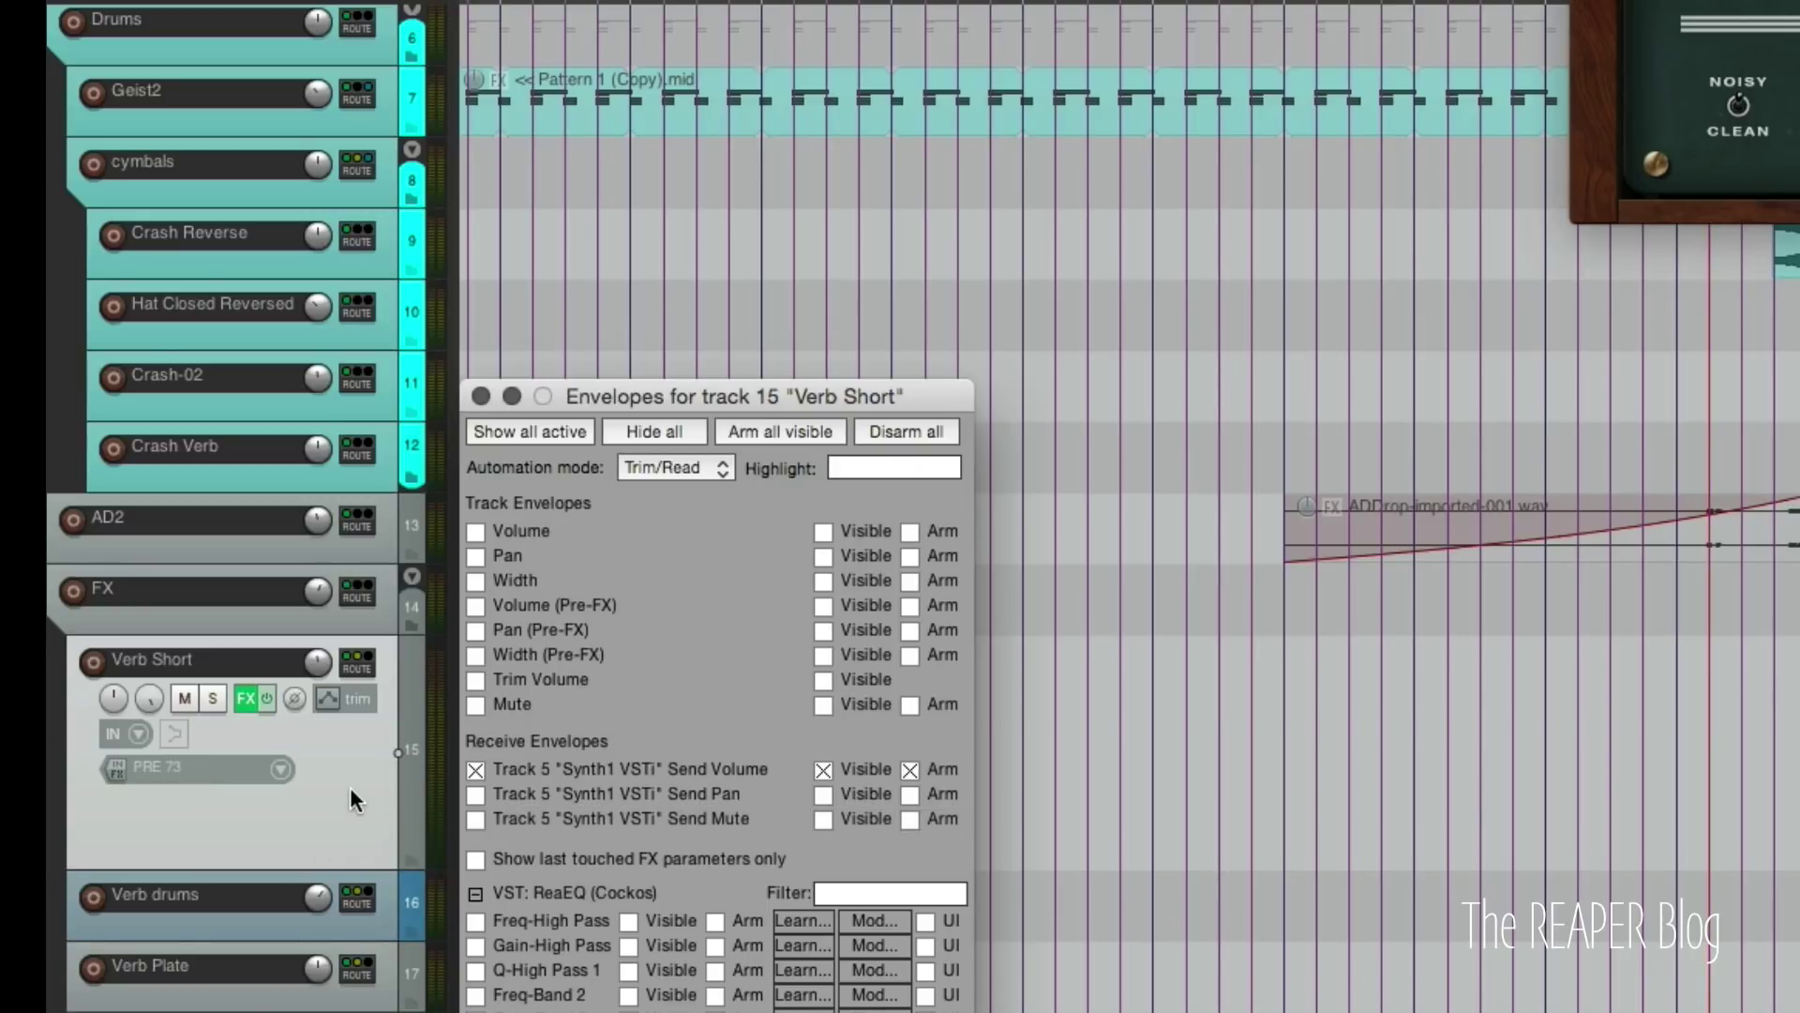
pyautogui.scroll(5, 352, 795)
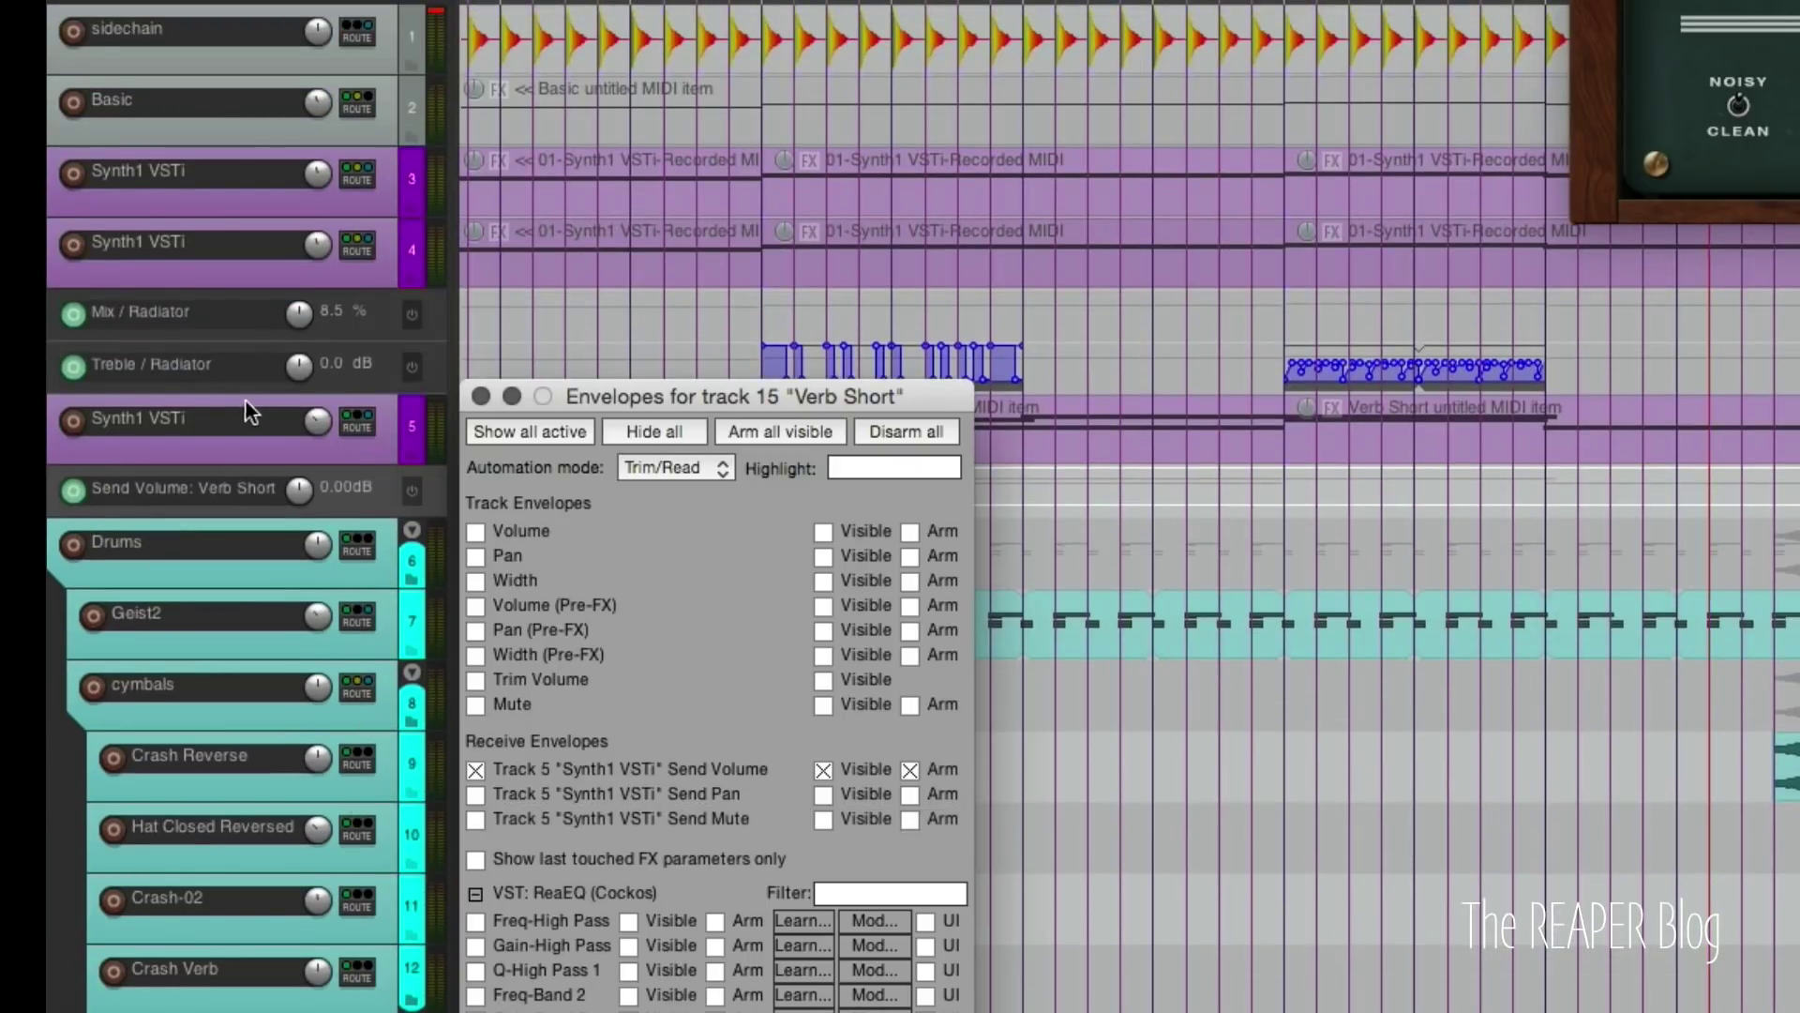
pyautogui.click(212, 441)
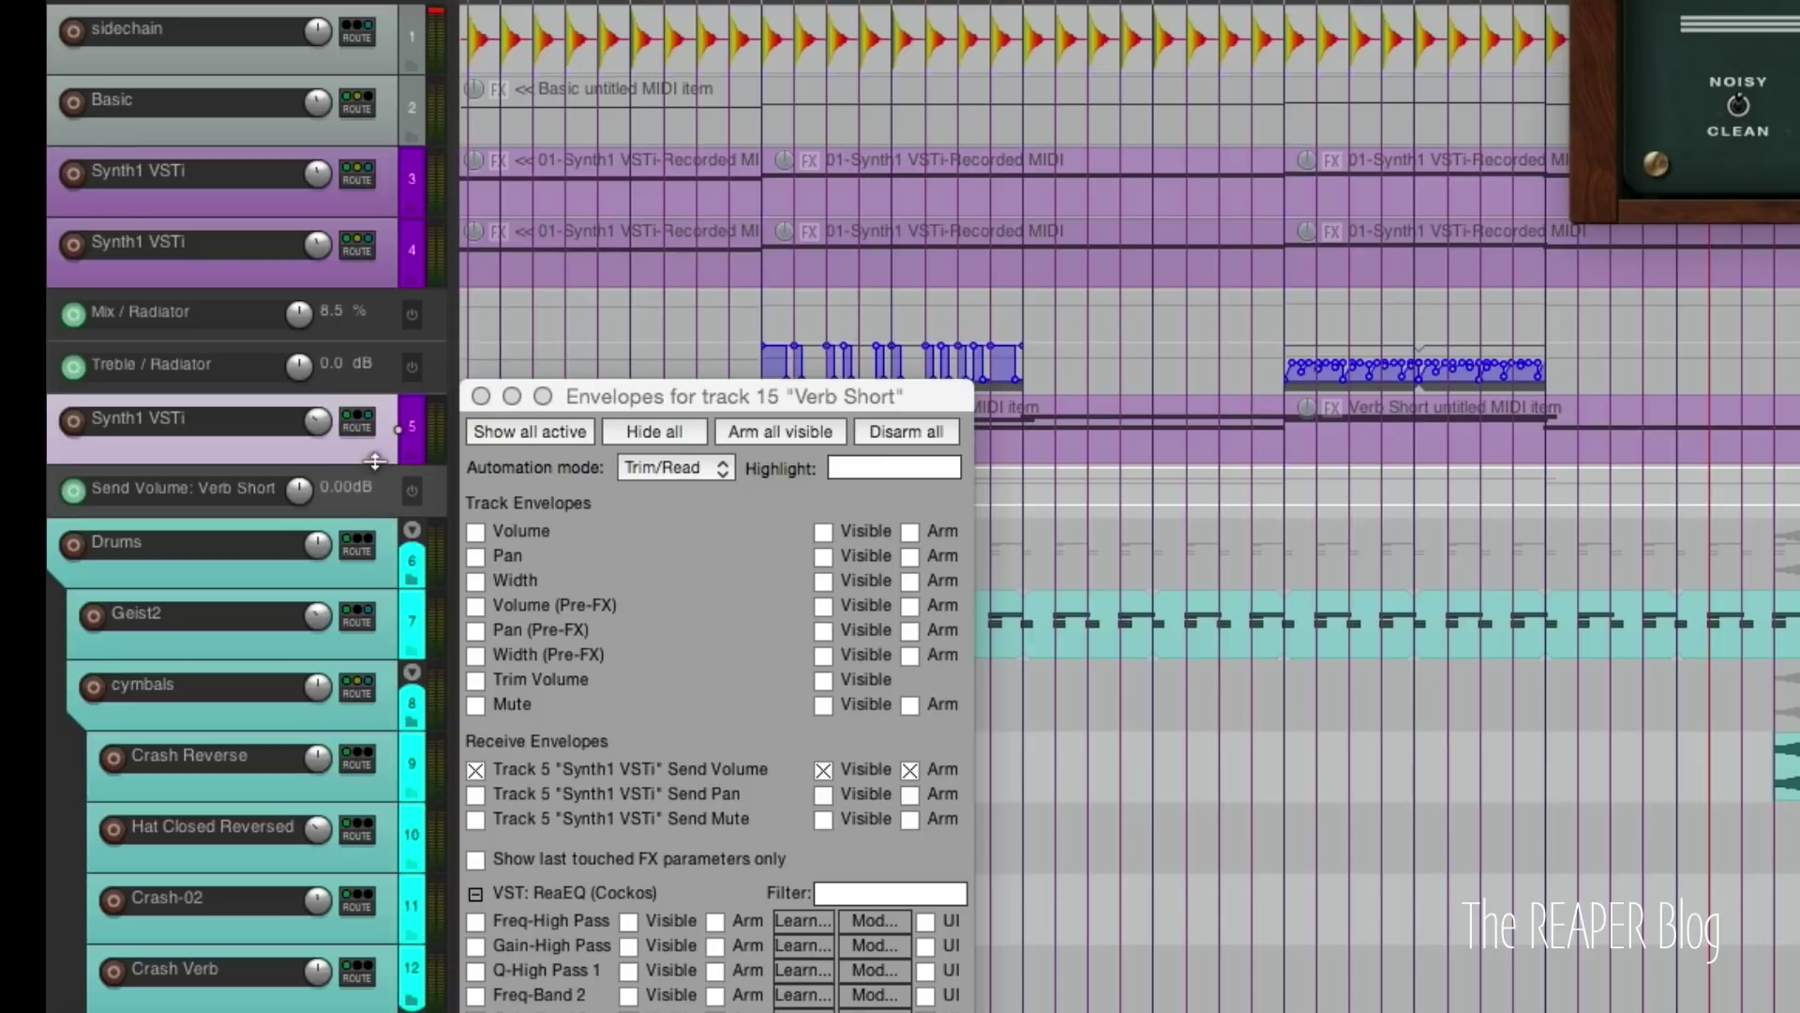
pyautogui.moveTo(374, 460); pyautogui.dragTo(374, 551)
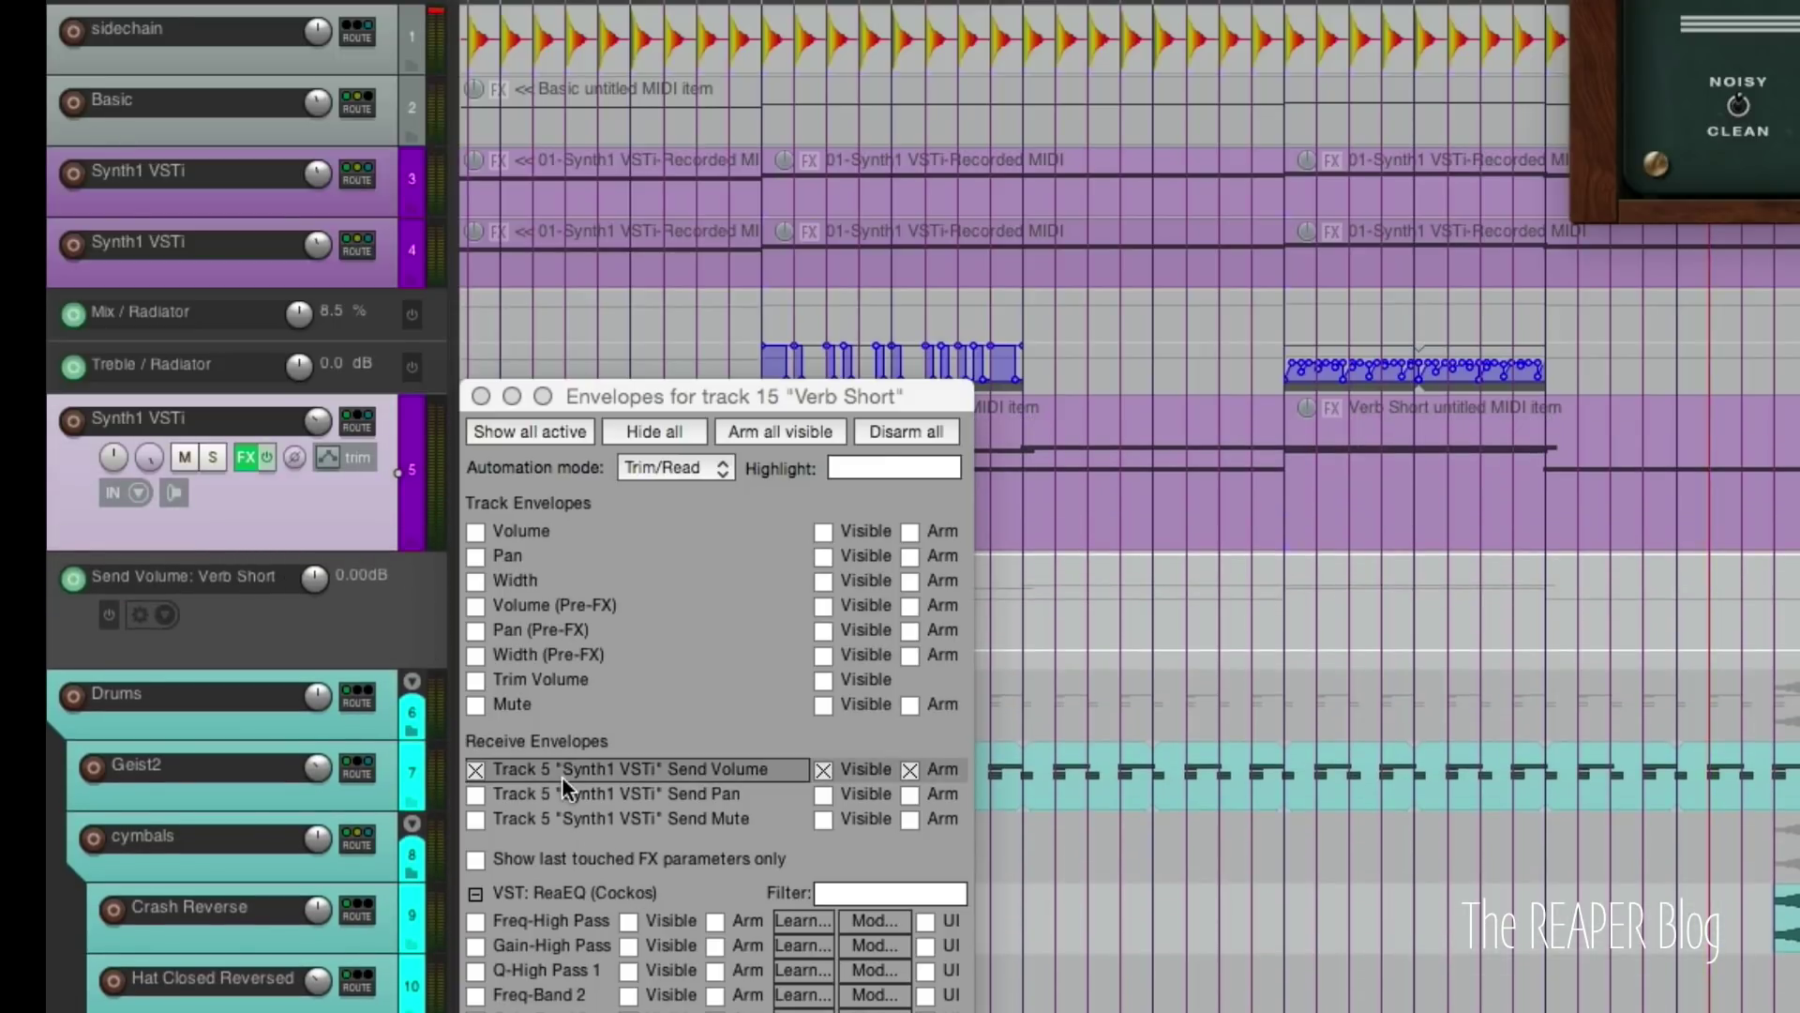
# - Remove the send-volume envelope lane again and close the Envelopes window
pyautogui.moveTo(852, 395); pyautogui.dragTo(863, 390)
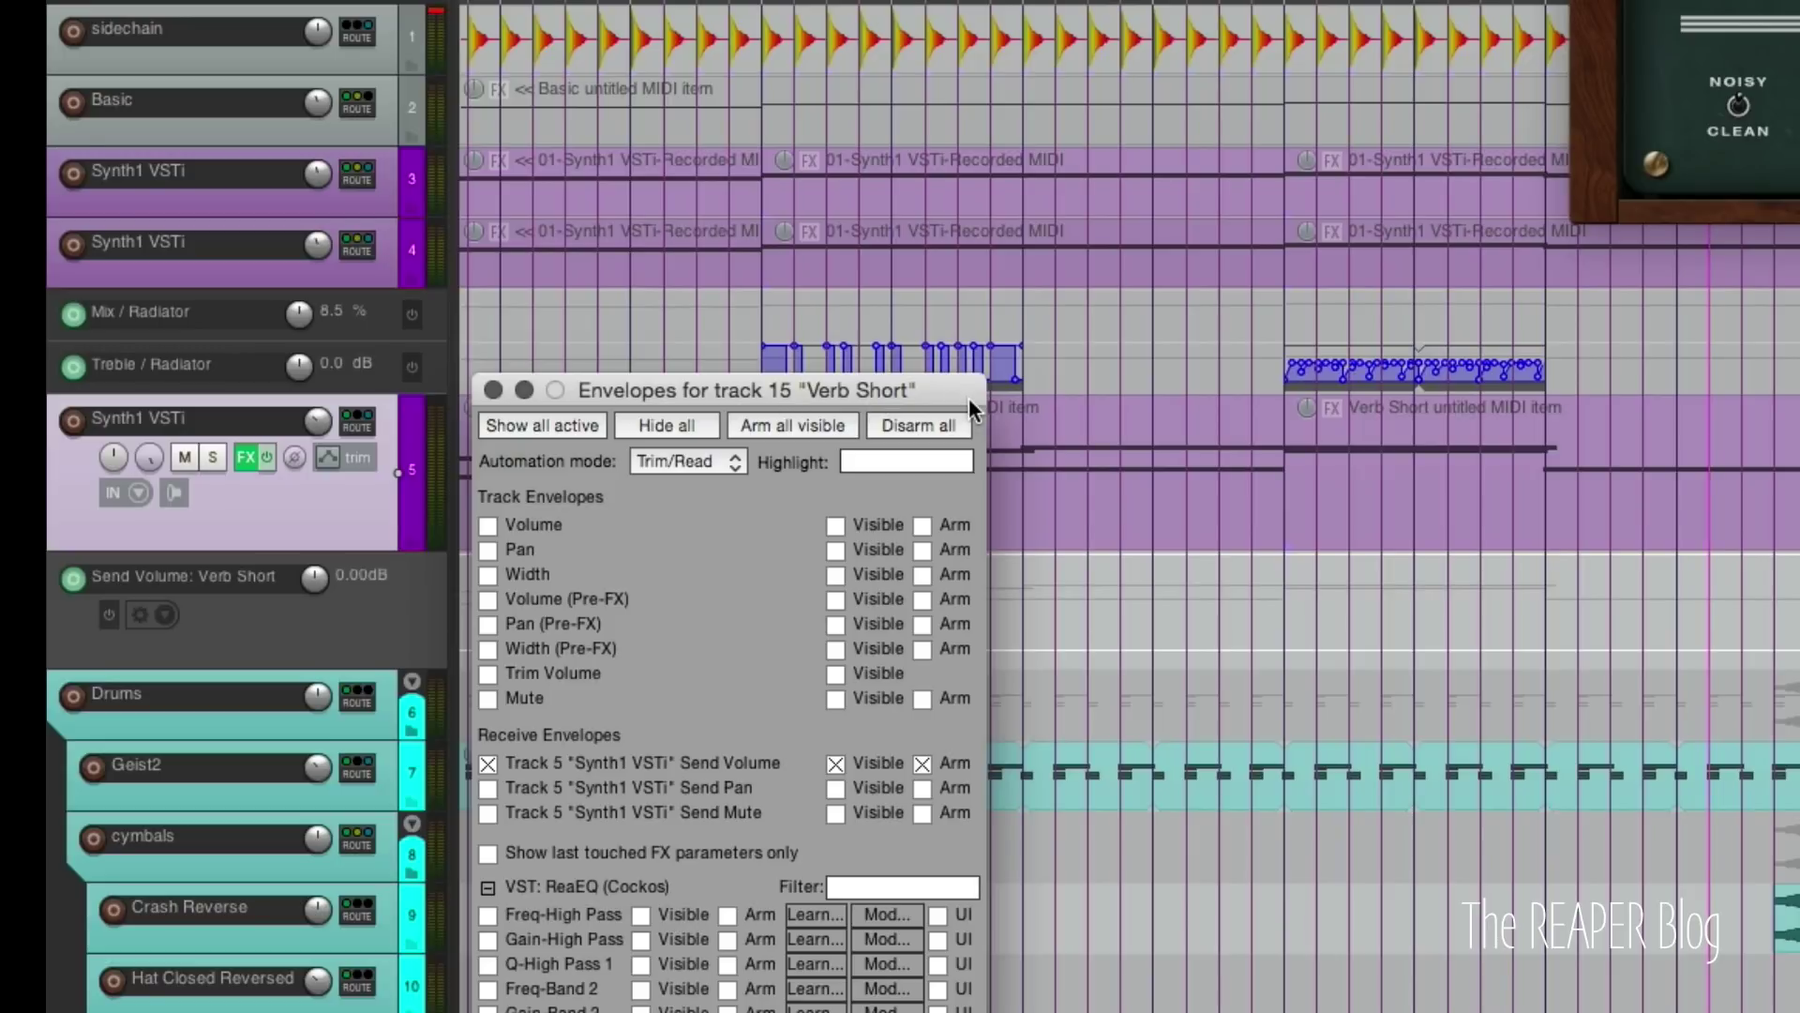
pyautogui.click(661, 769)
pyautogui.click(662, 769)
pyautogui.doubleClick(662, 769)
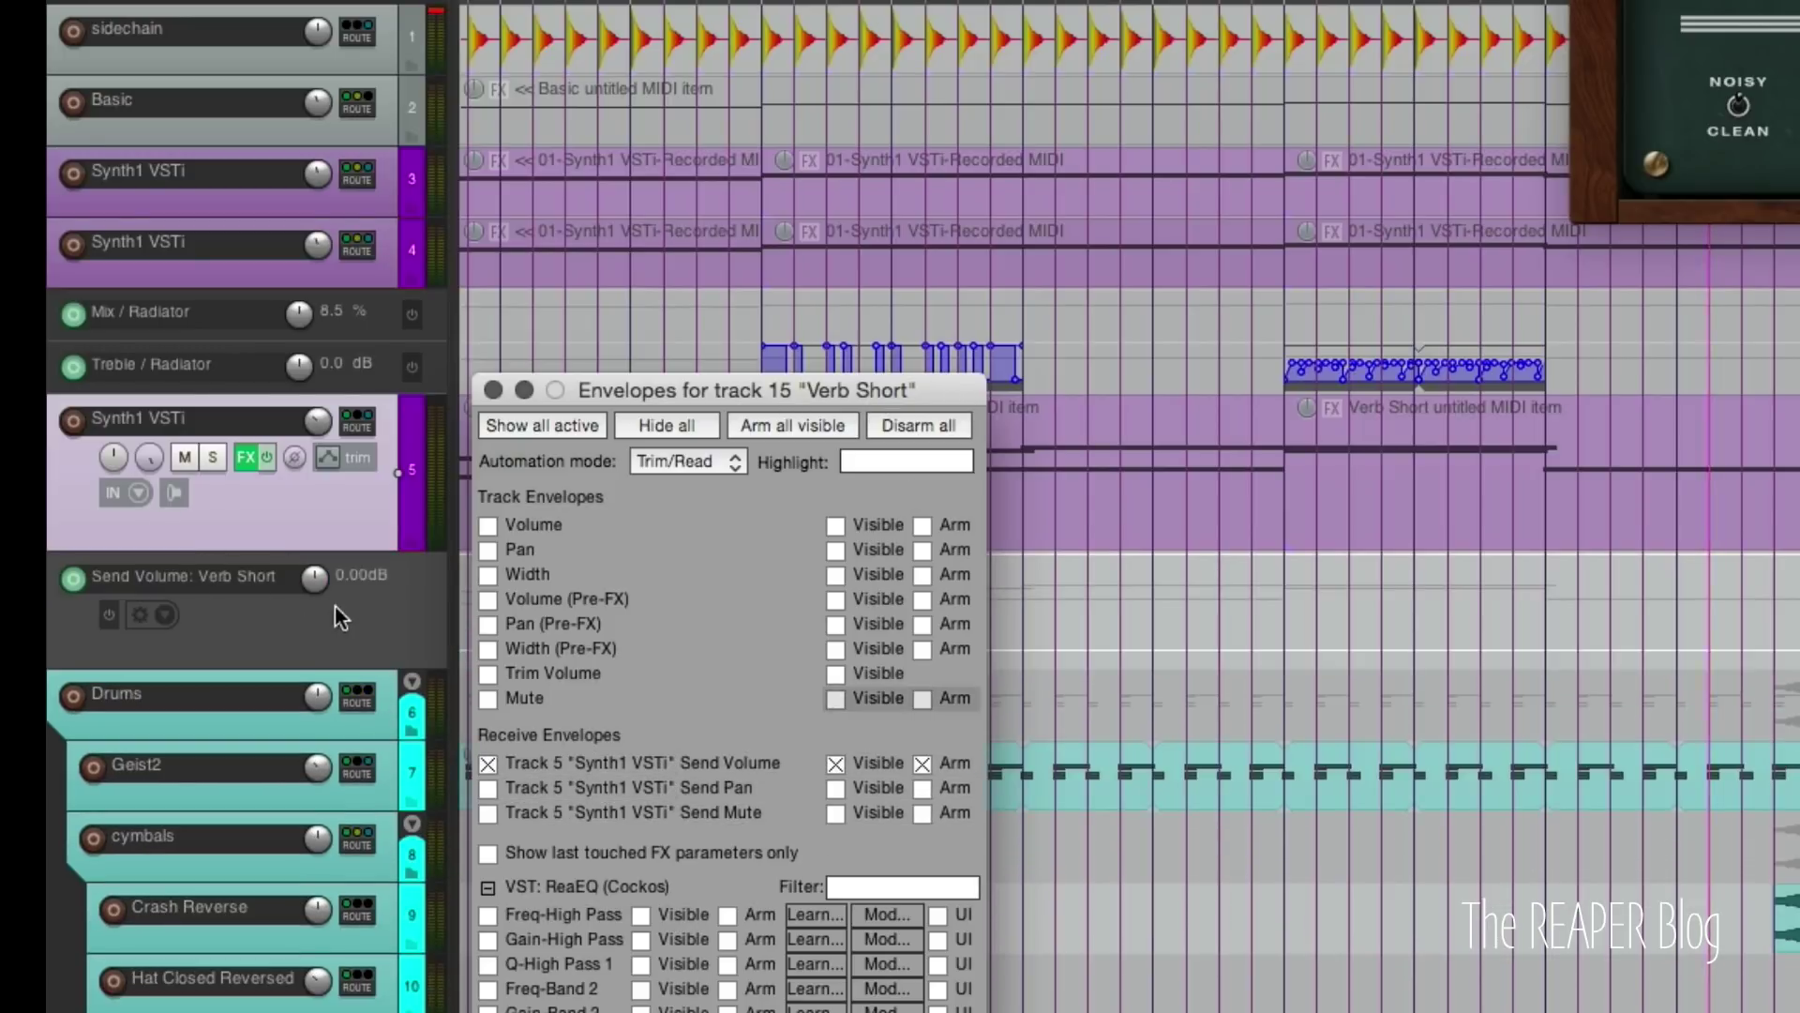
pyautogui.click(718, 761)
pyautogui.click(493, 390)
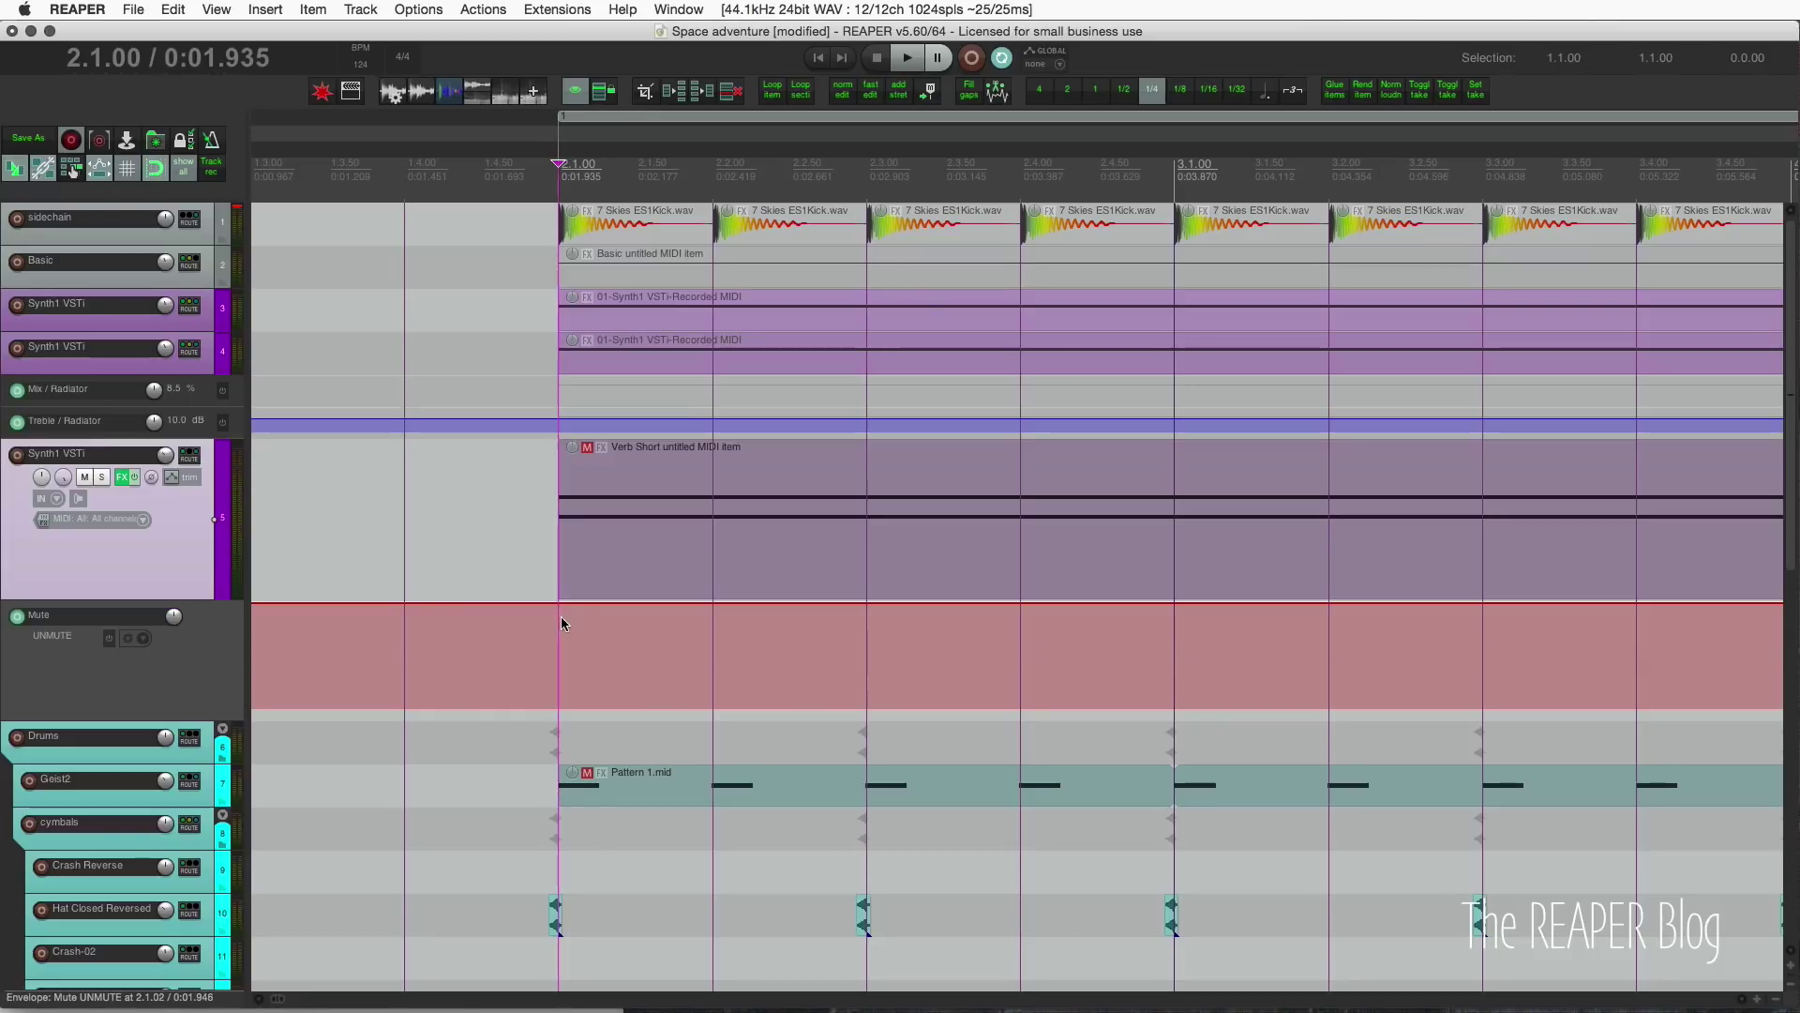
# - Add Mute envelope points so Synth1 VSTi is muted from 2.2.00 to 2.4.00
pyautogui.click(713, 652)
pyautogui.moveTo(714, 652); pyautogui.dragTo(715, 713)
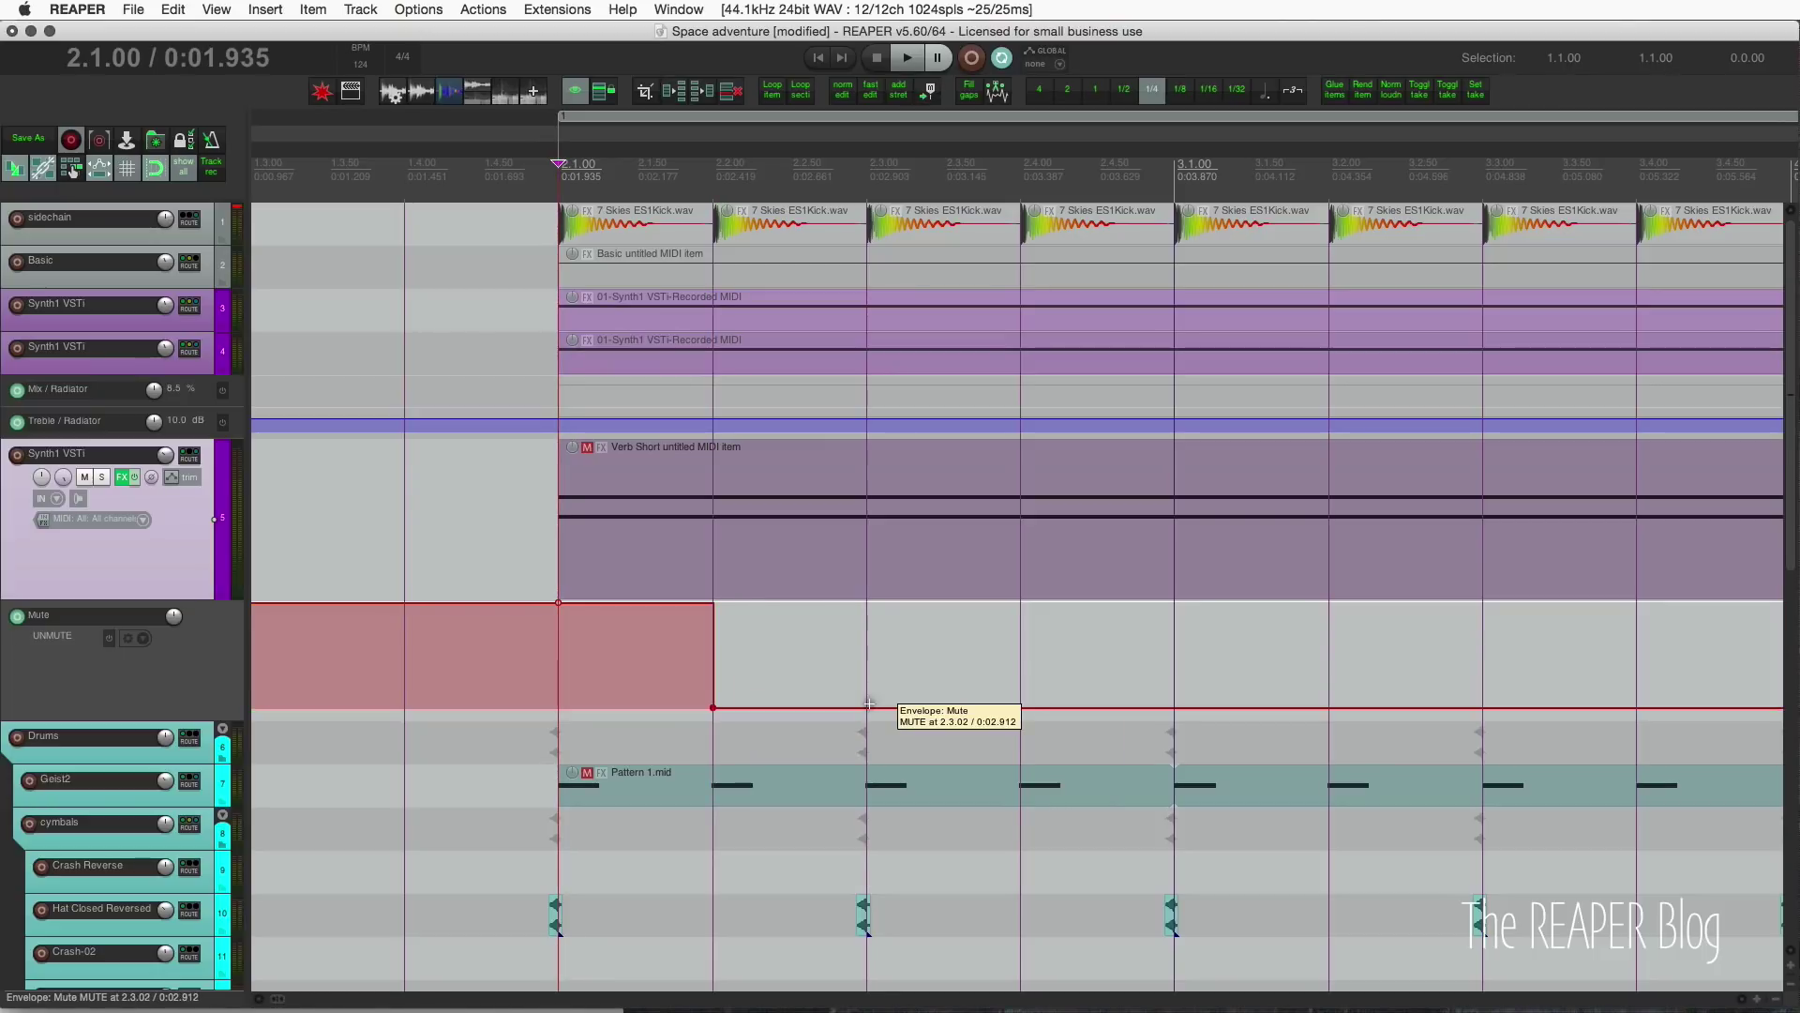
pyautogui.moveTo(869, 704); pyautogui.dragTo(876, 610)
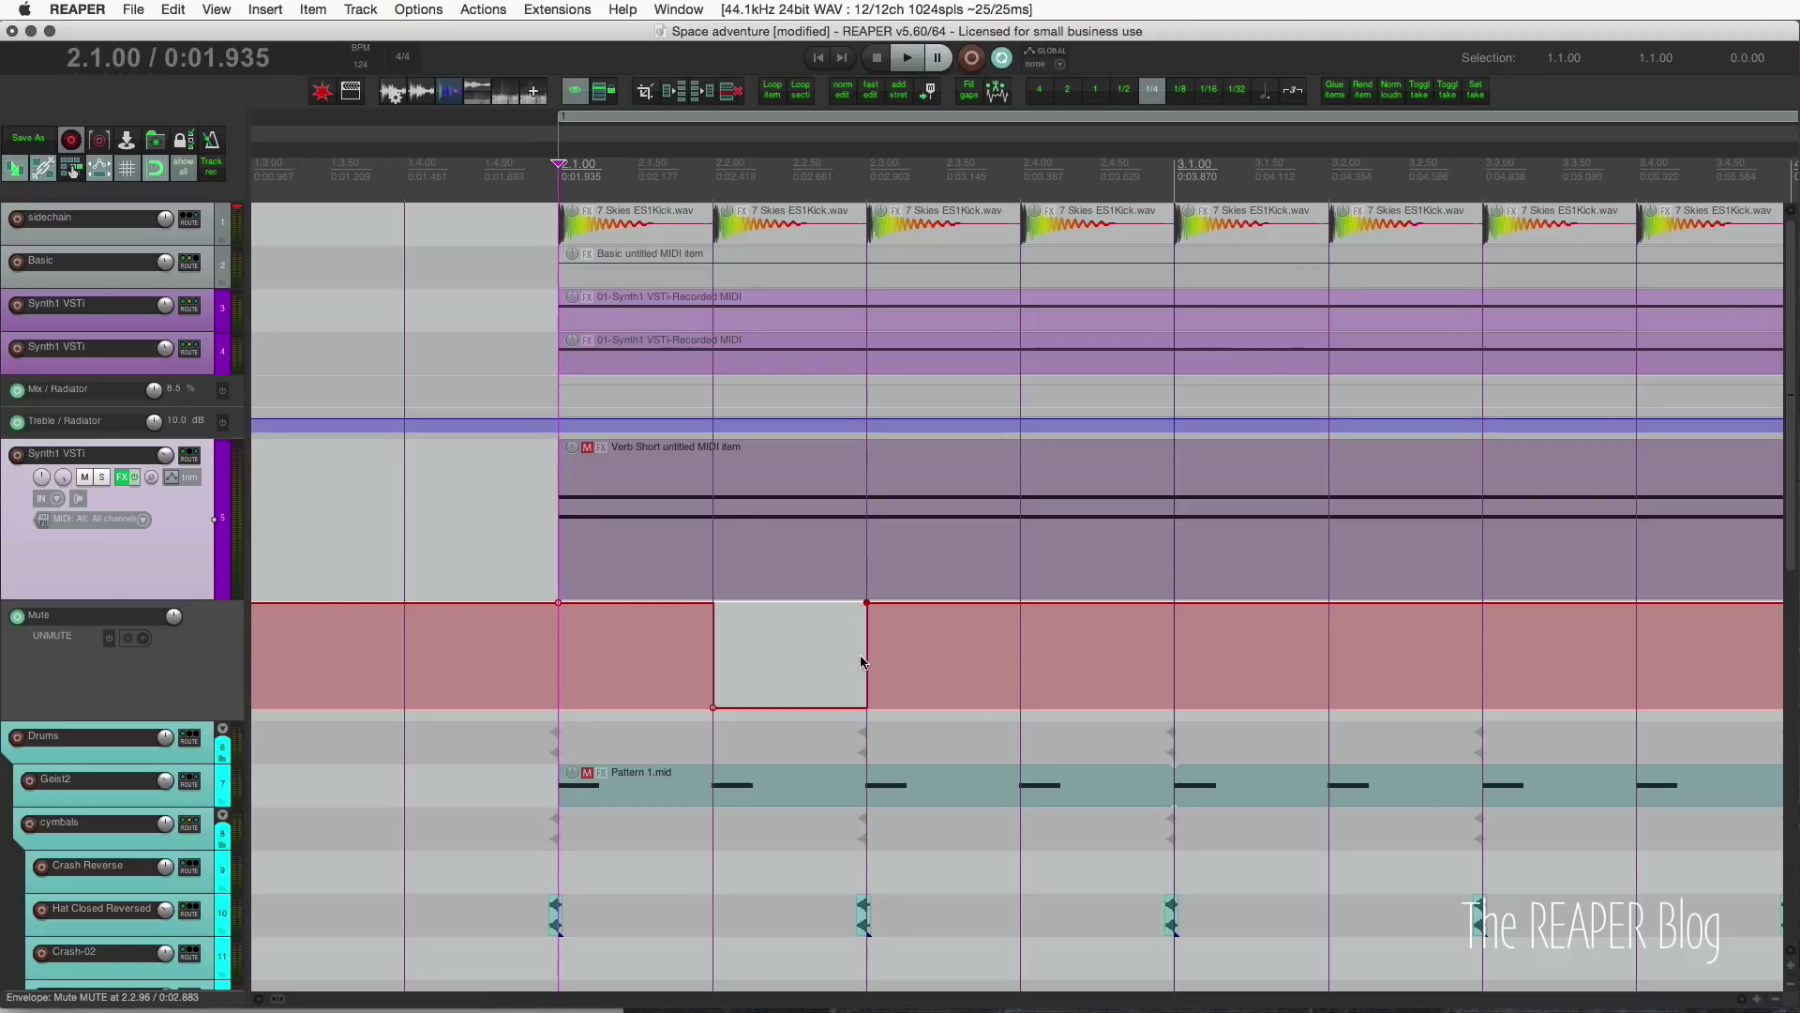
pyautogui.moveTo(863, 606)
pyautogui.click(1023, 607)
pyautogui.rightClick(1022, 606)
pyautogui.moveTo(1151, 672)
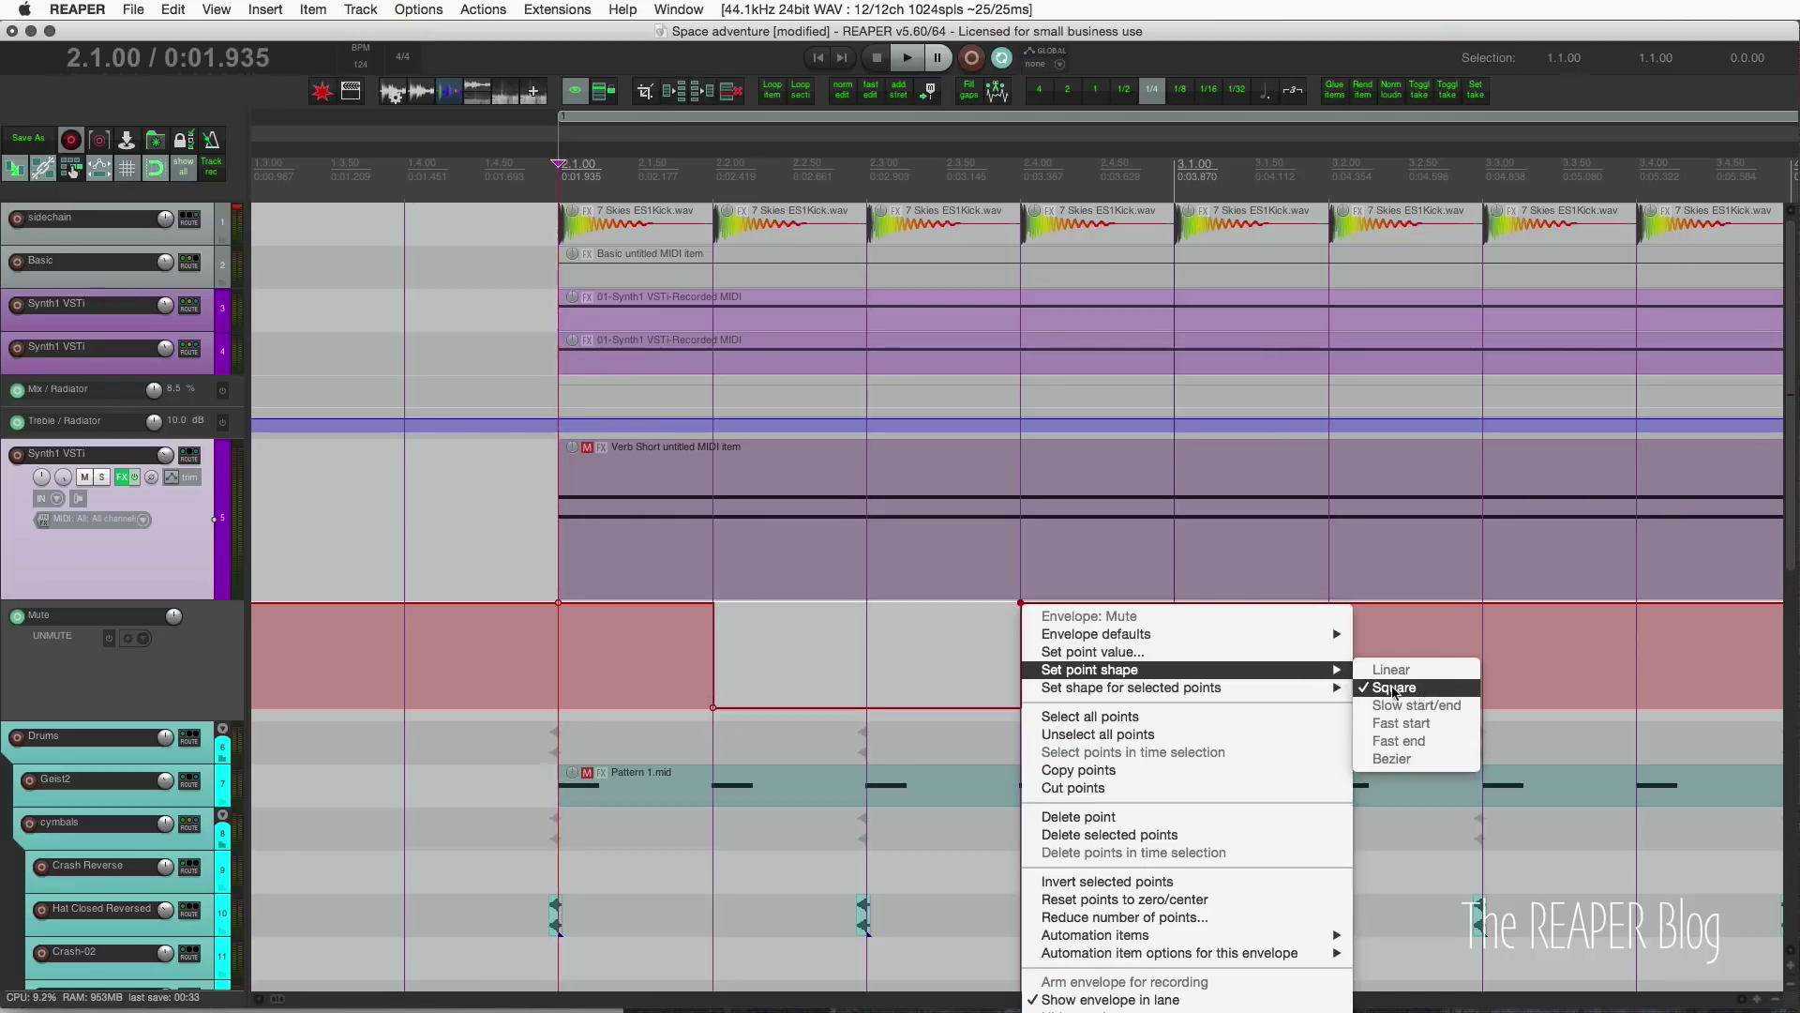
pyautogui.press('Escape')
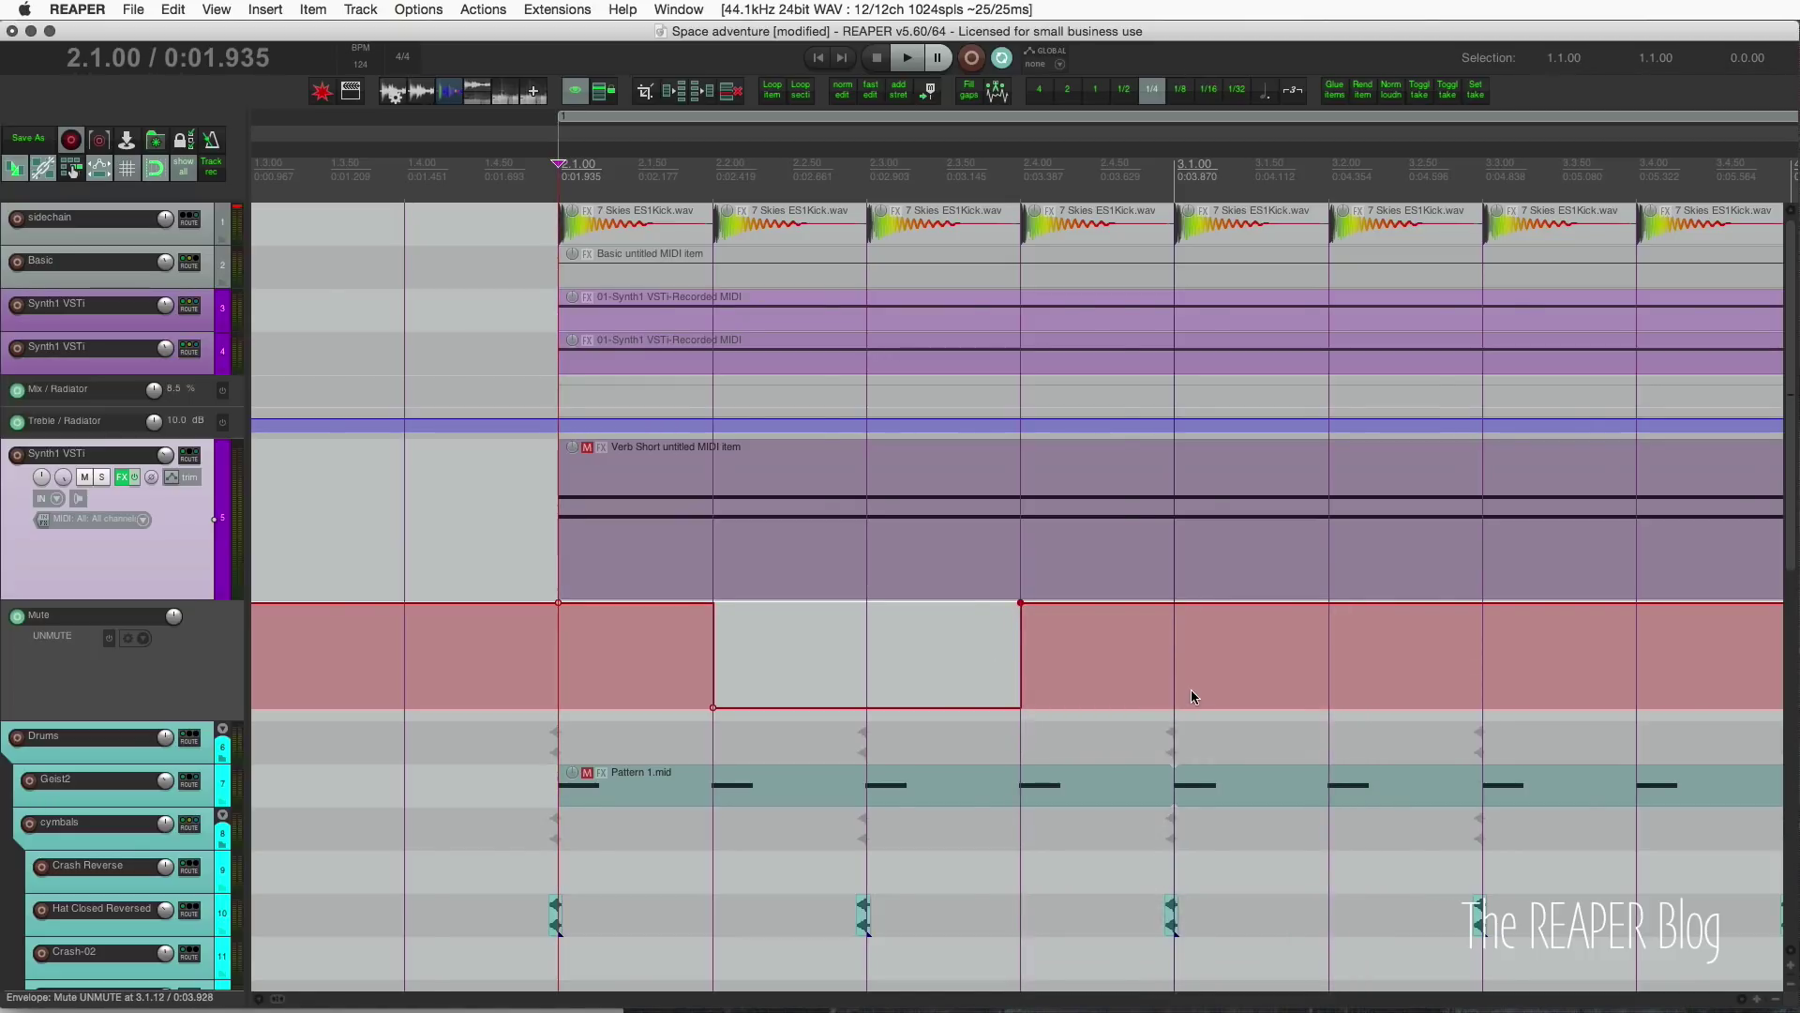
# - Draw an automation item from bar 3.1.00 and load Tantra SEQ_Echos 02 into it
pyautogui.hscroll(5, 1161, 652)
pyautogui.moveTo(962, 719); pyautogui.dragTo(1511, 728)
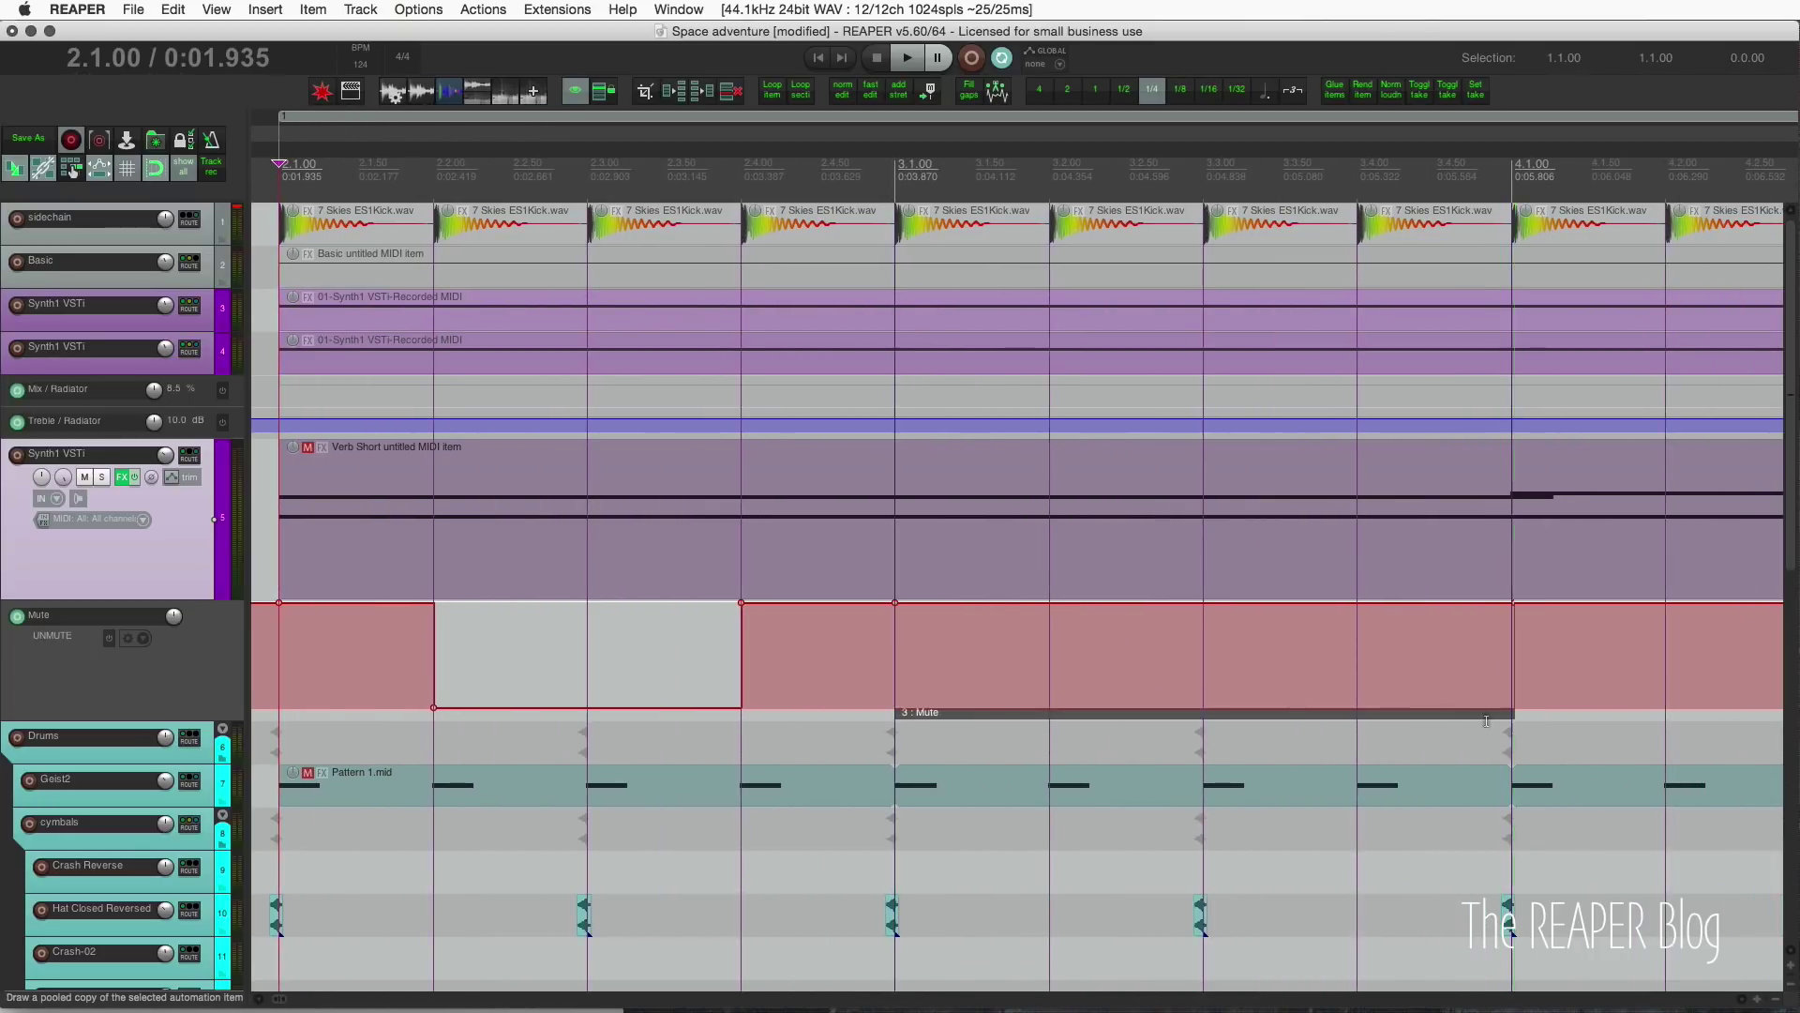
pyautogui.rightClick(974, 713)
pyautogui.moveTo(1238, 758)
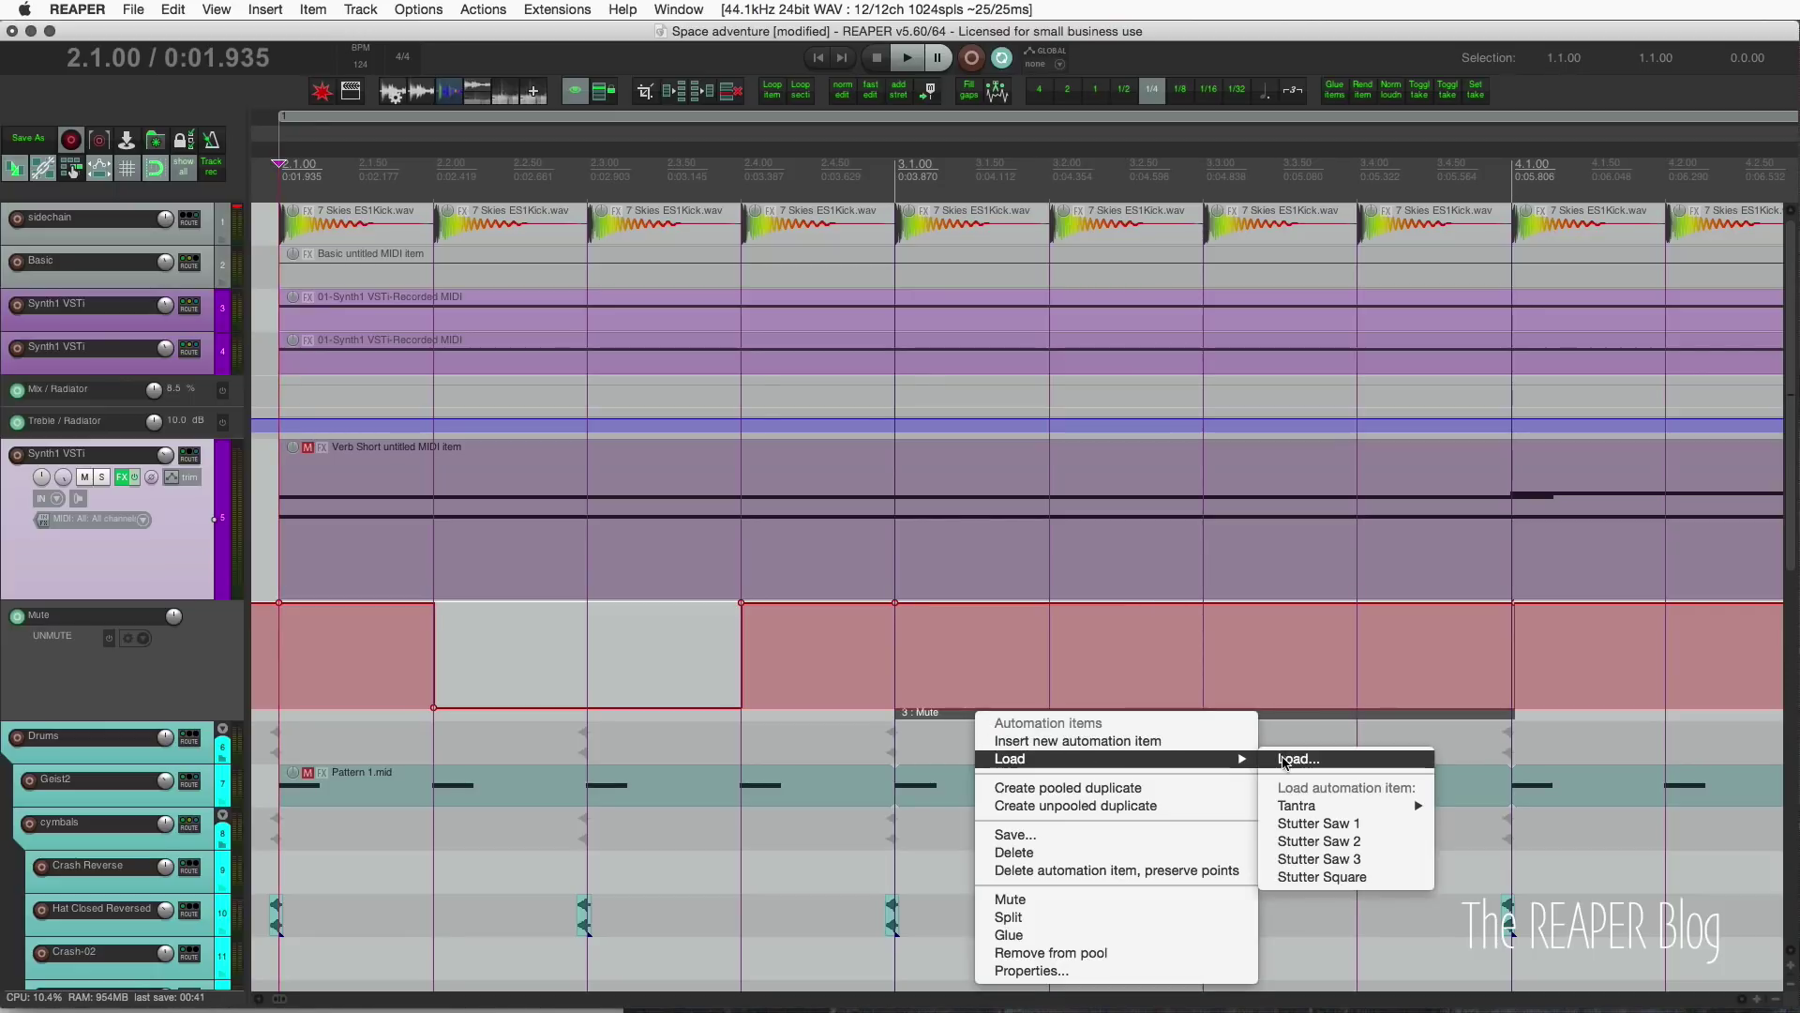
pyautogui.moveTo(1331, 805)
pyautogui.click(1521, 896)
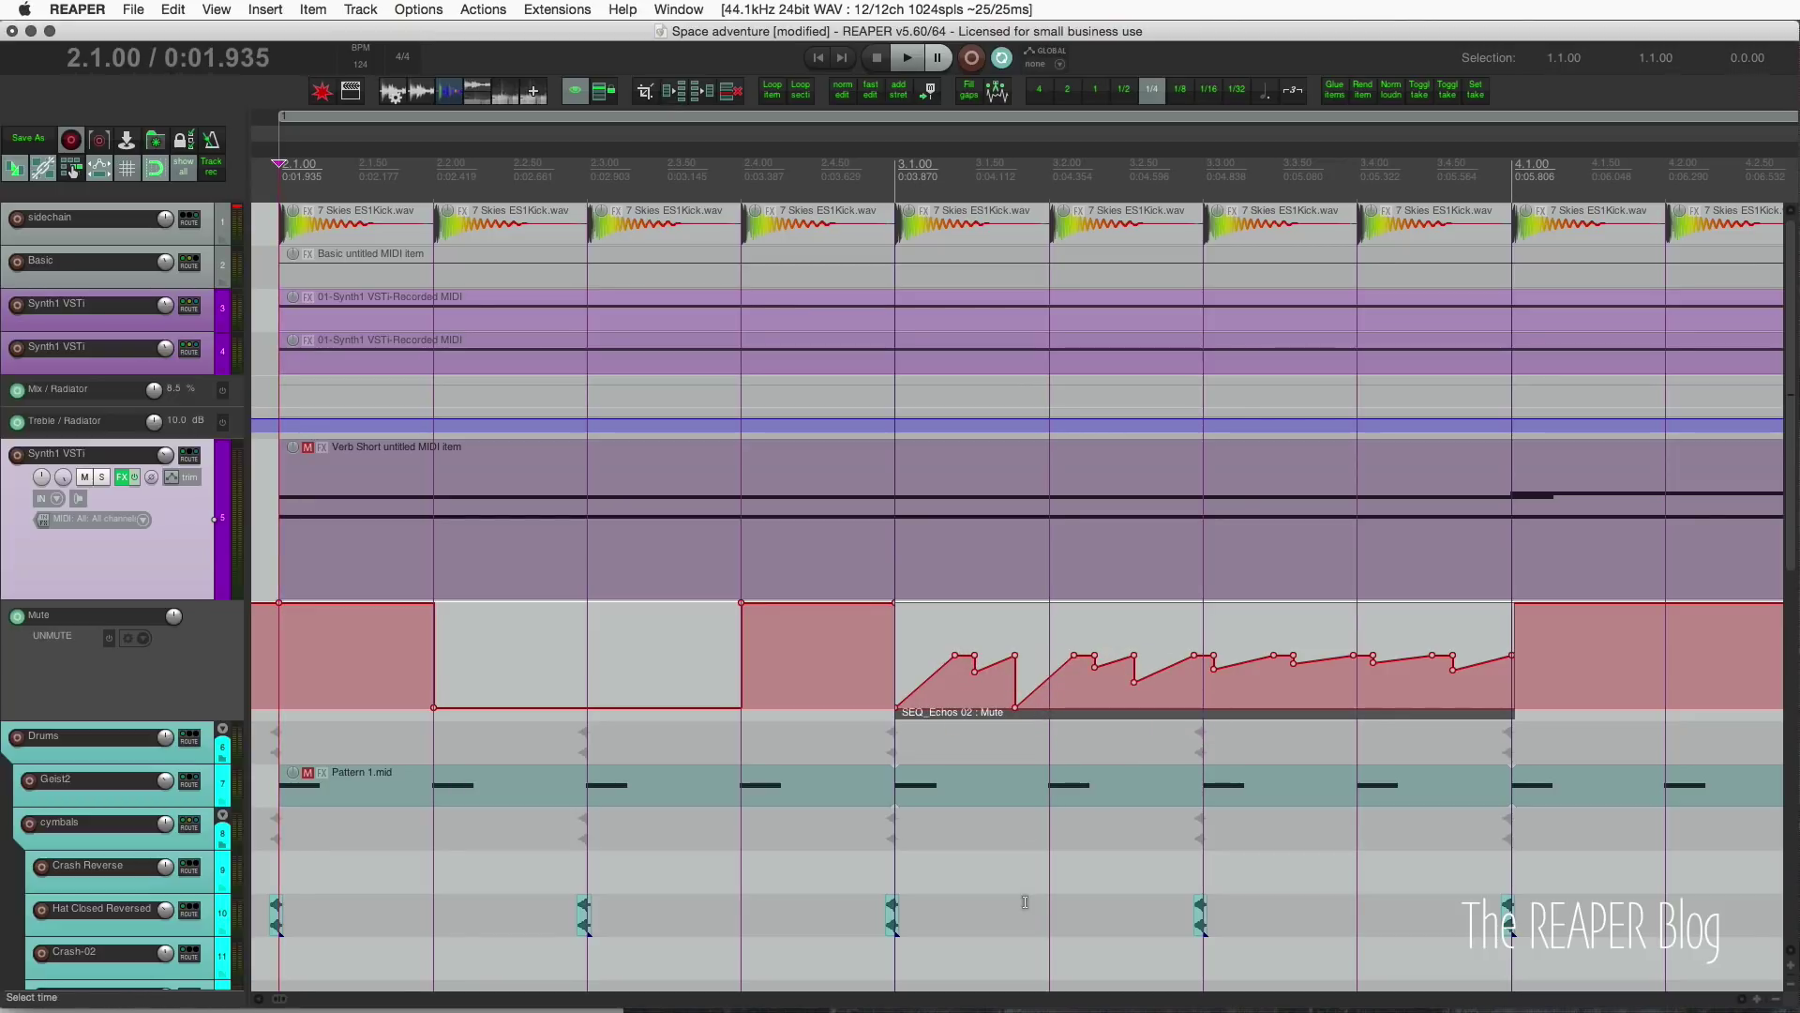
# - Move an envelope point to 3.1.00 and delete the SEQ_Echos 02 automation item
pyautogui.moveTo(955, 655); pyautogui.dragTo(982, 617)
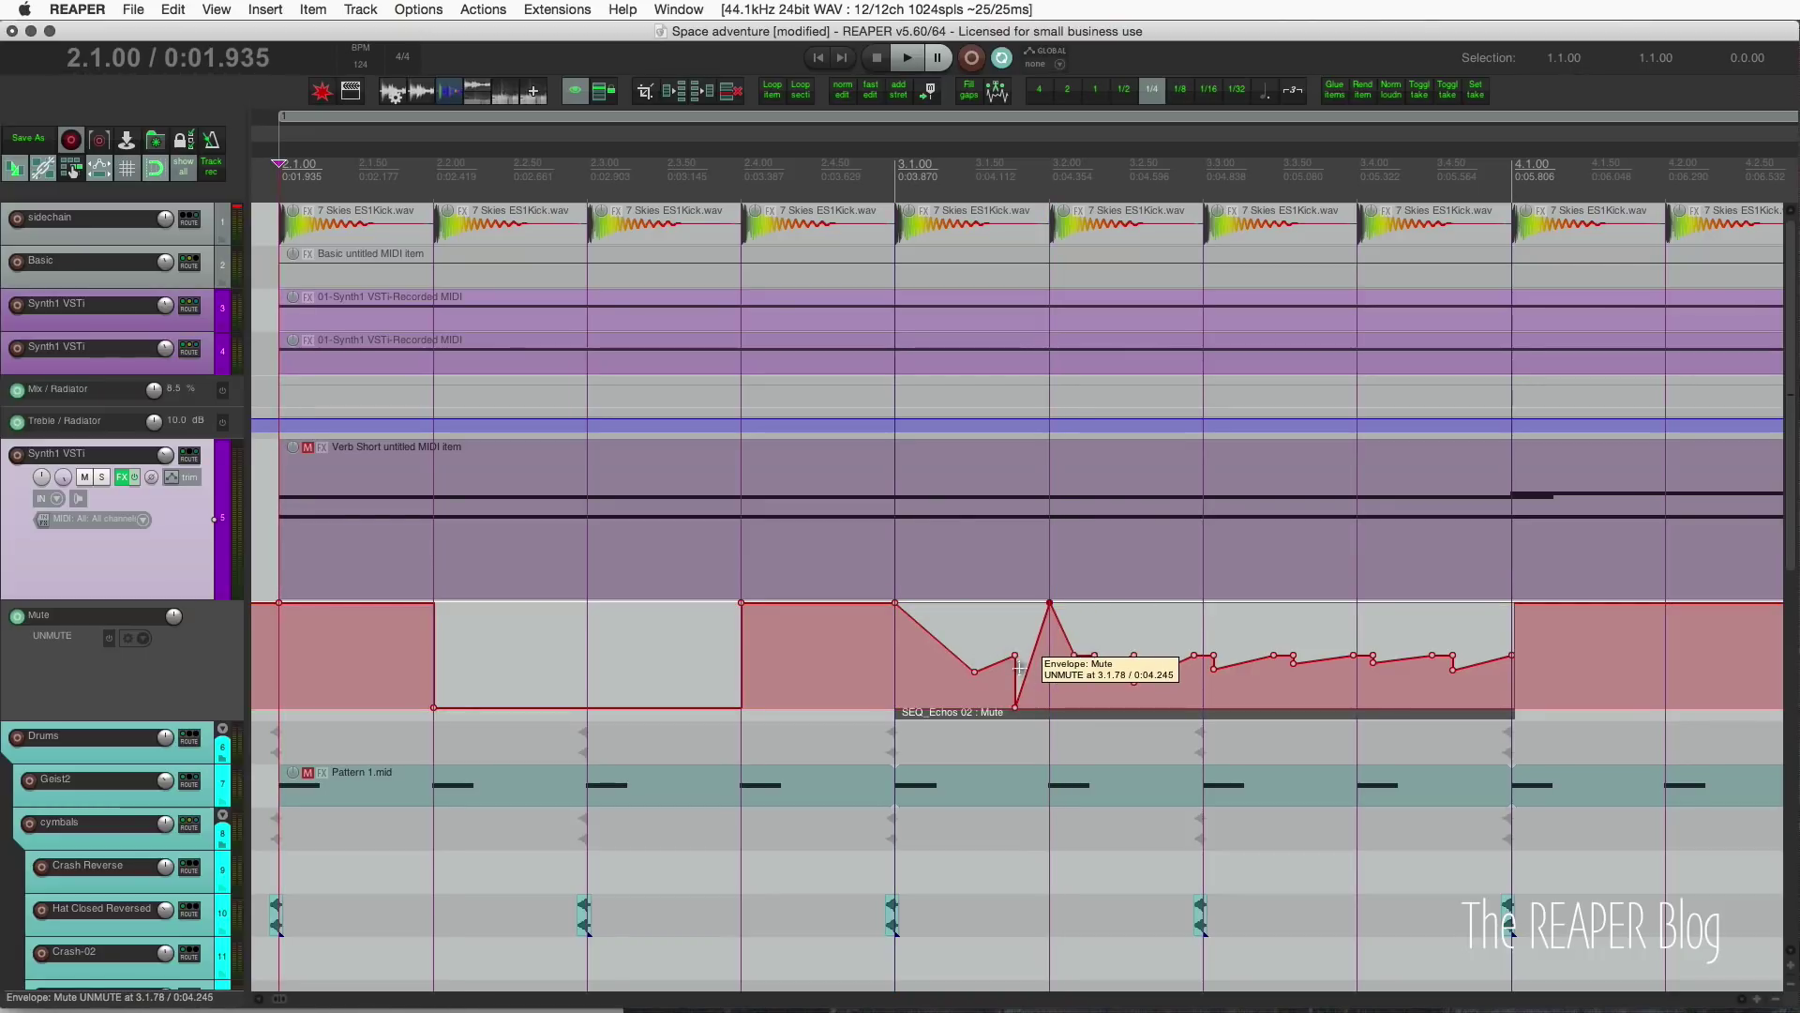
pyautogui.click(937, 714)
pyautogui.press('Delete')
pyautogui.hscroll(-3, 769, 677)
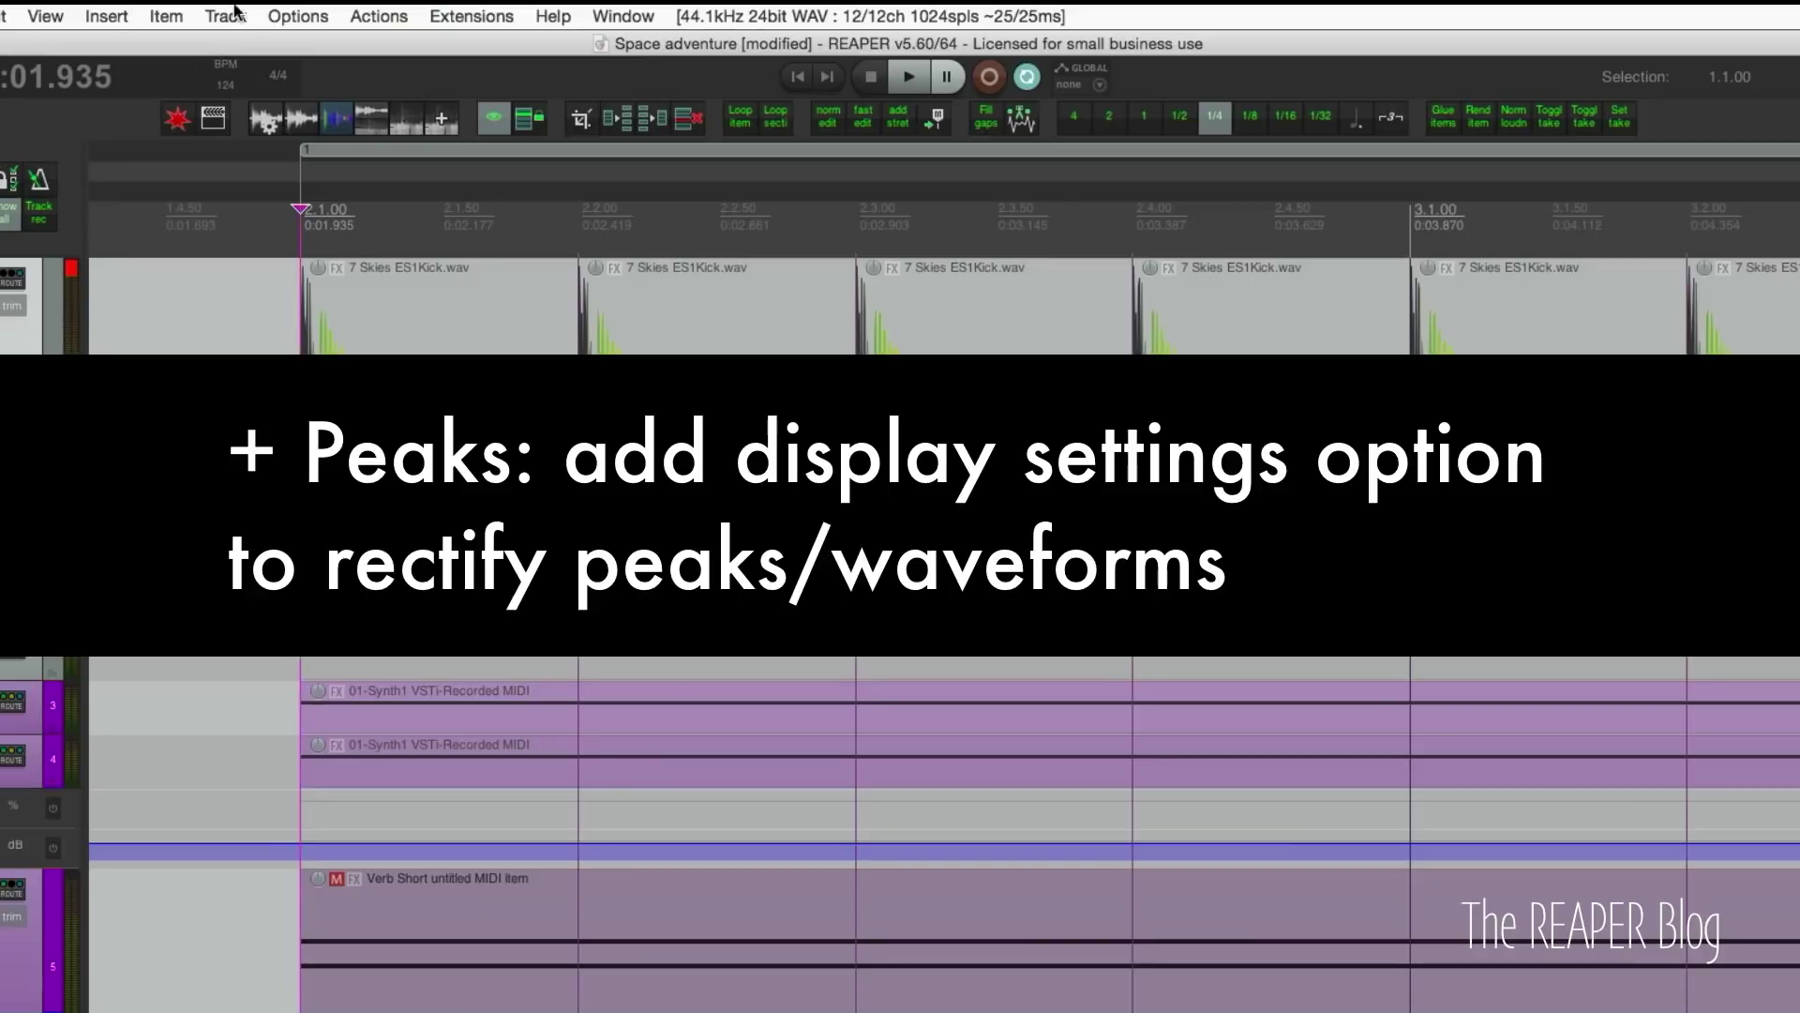
# - Set Options > Peaks display mode to Rectify peaks
pyautogui.click(289, 13)
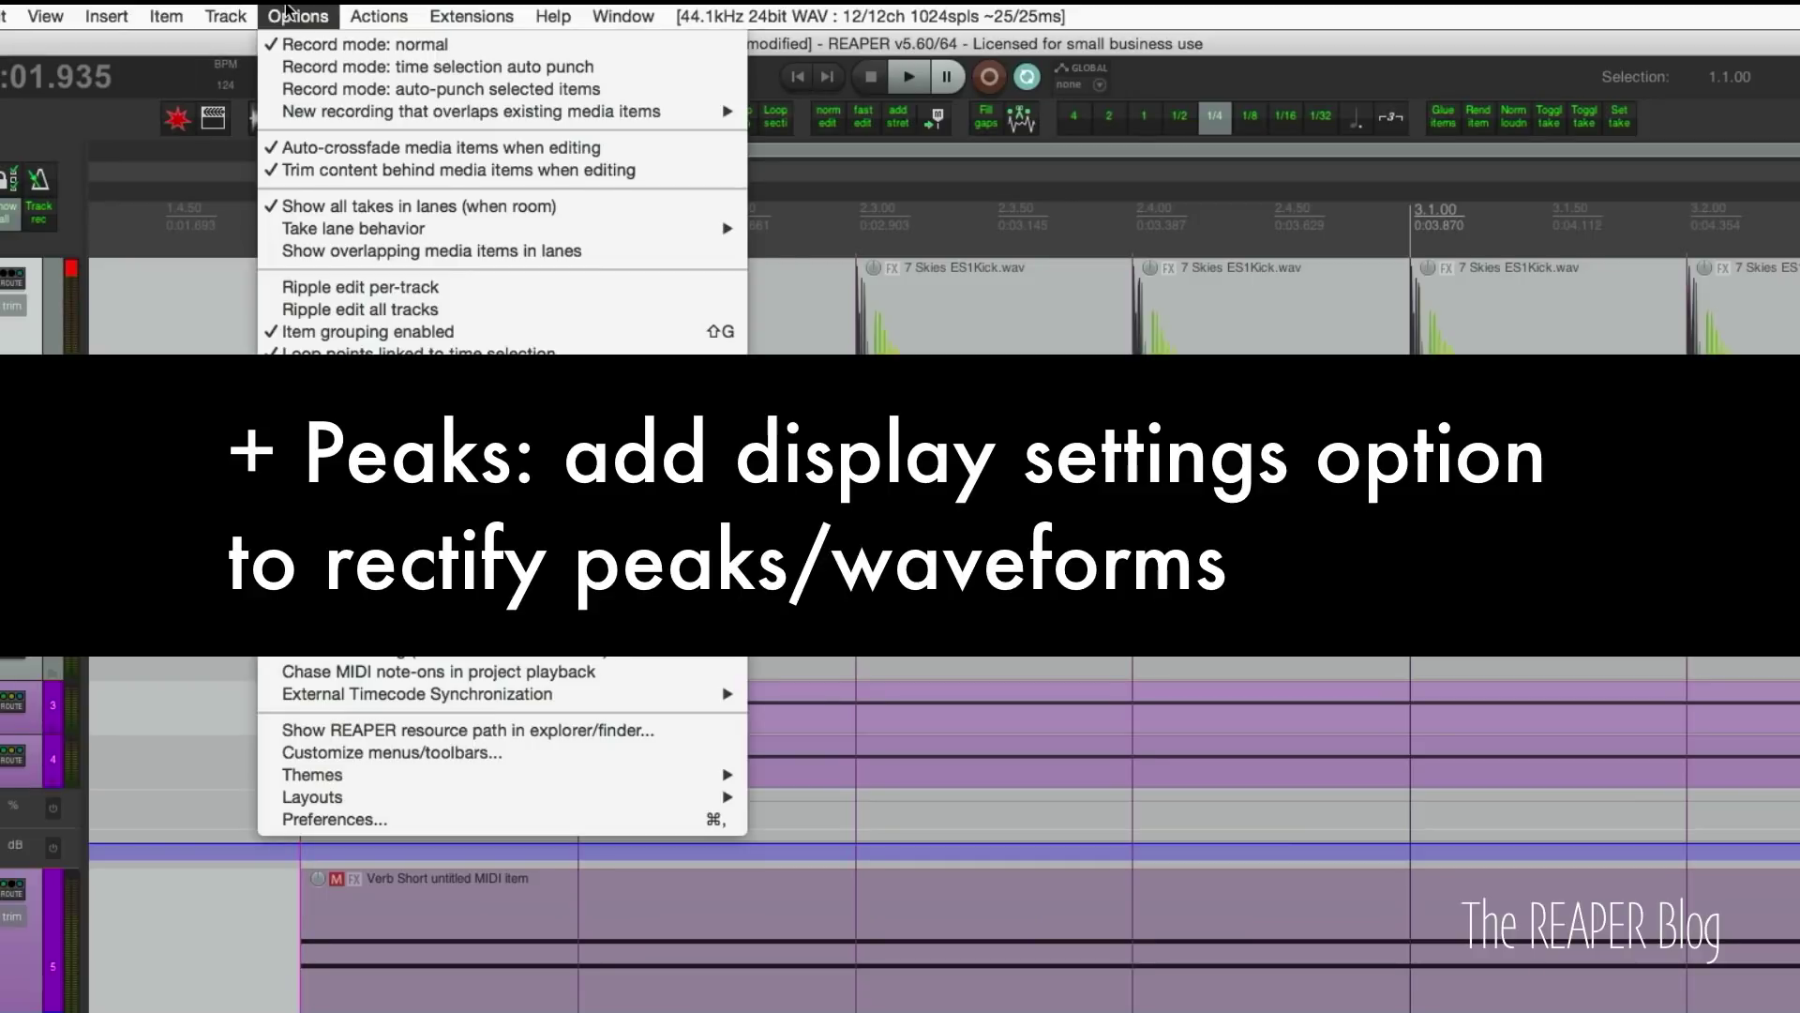
pyautogui.moveTo(506, 619)
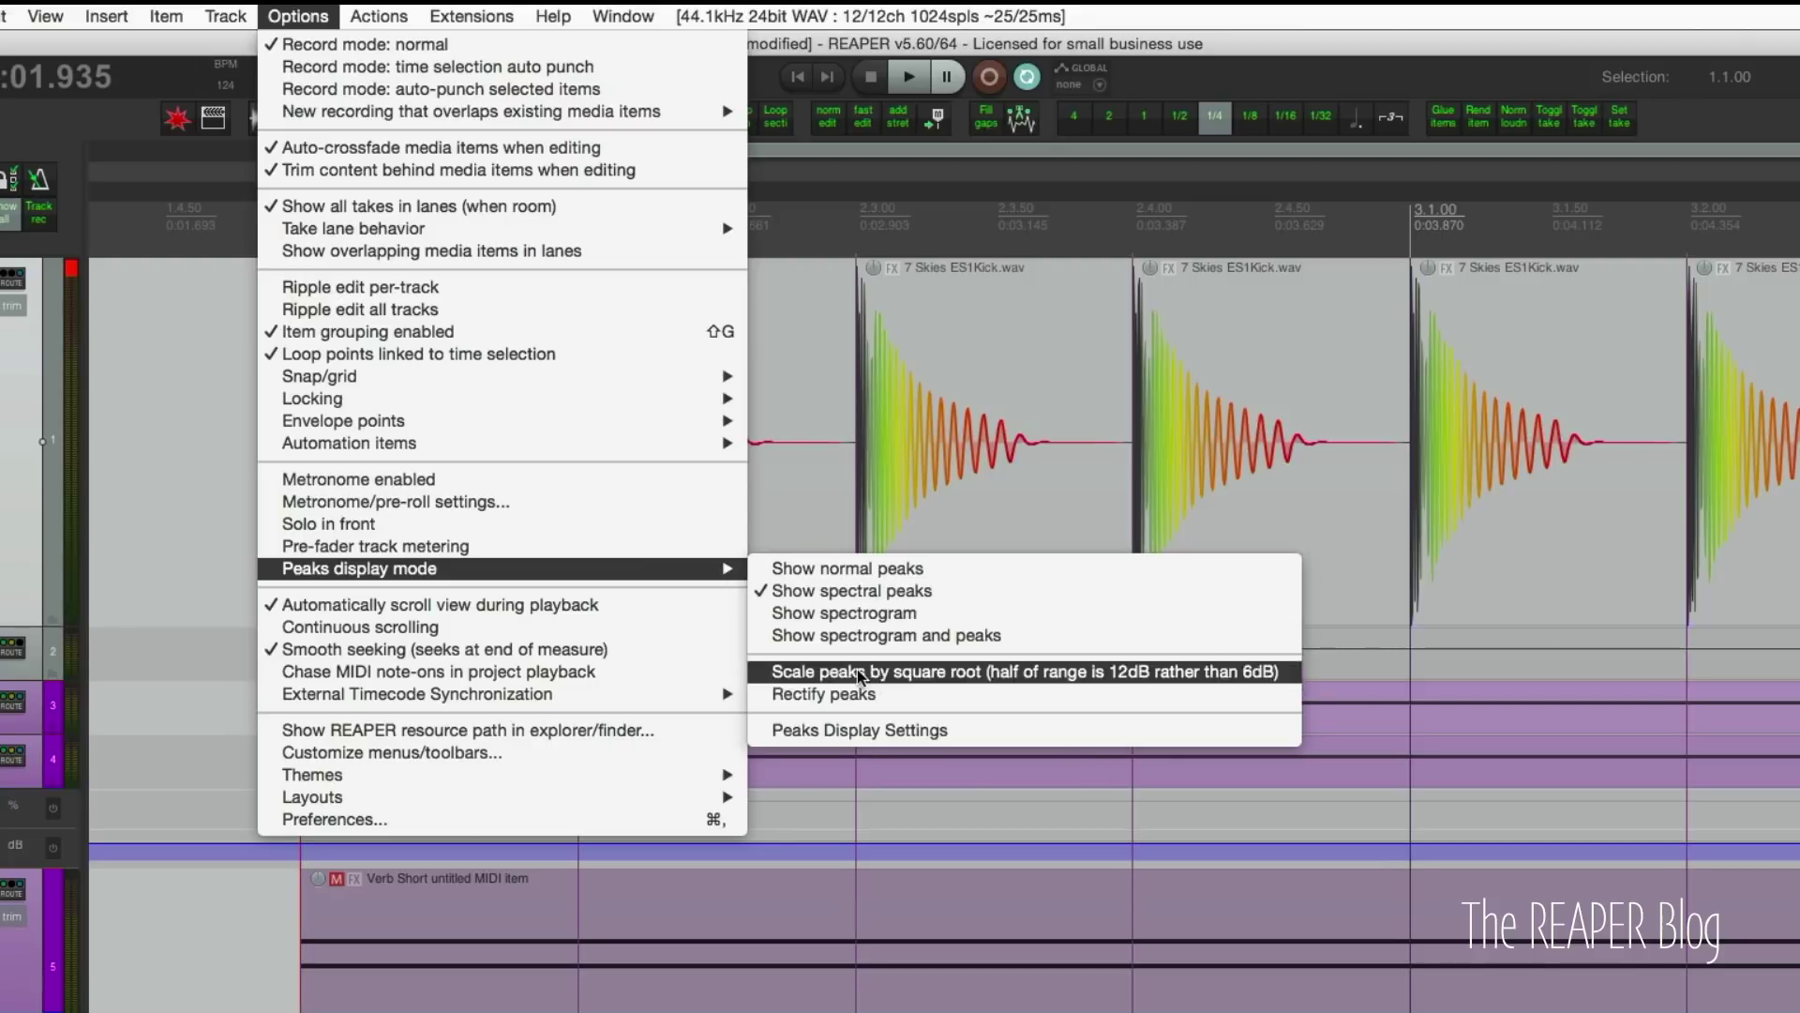
pyautogui.click(956, 699)
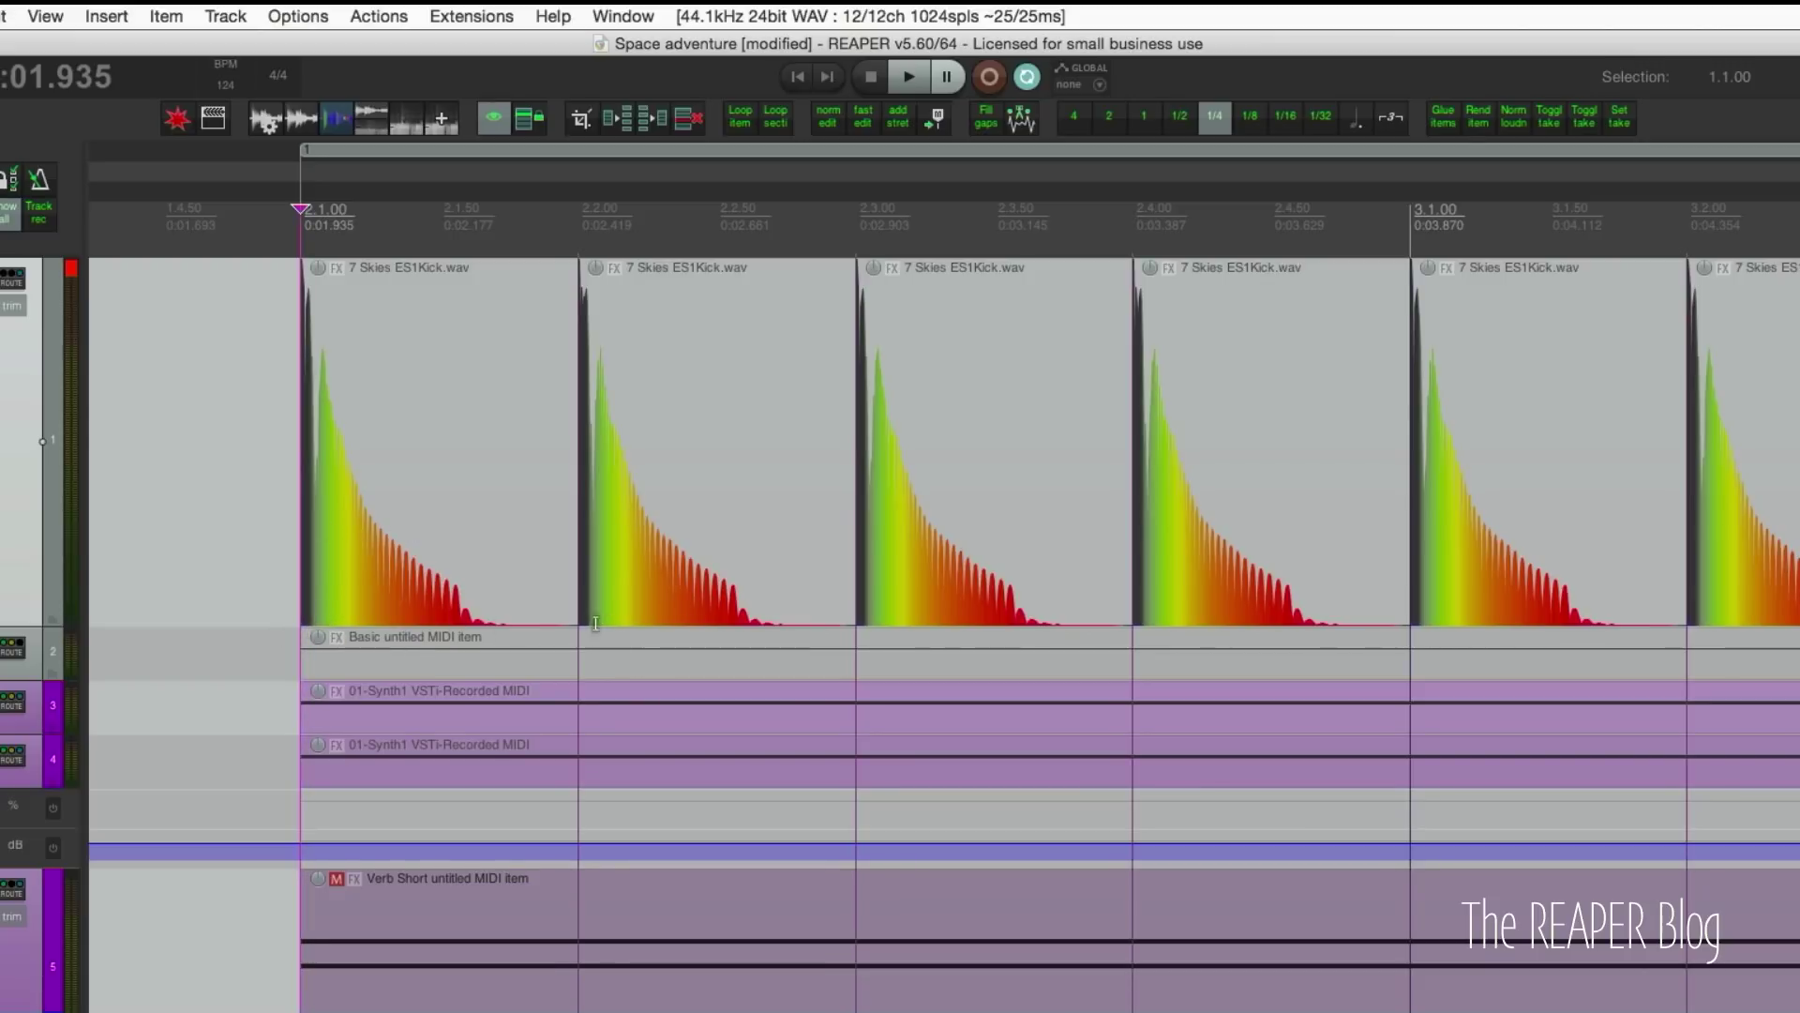
# - Zoom into the first kick item and turn on Scale peaks by square root
pyautogui.click(628, 555)
pyautogui.scroll(1, 628, 555)
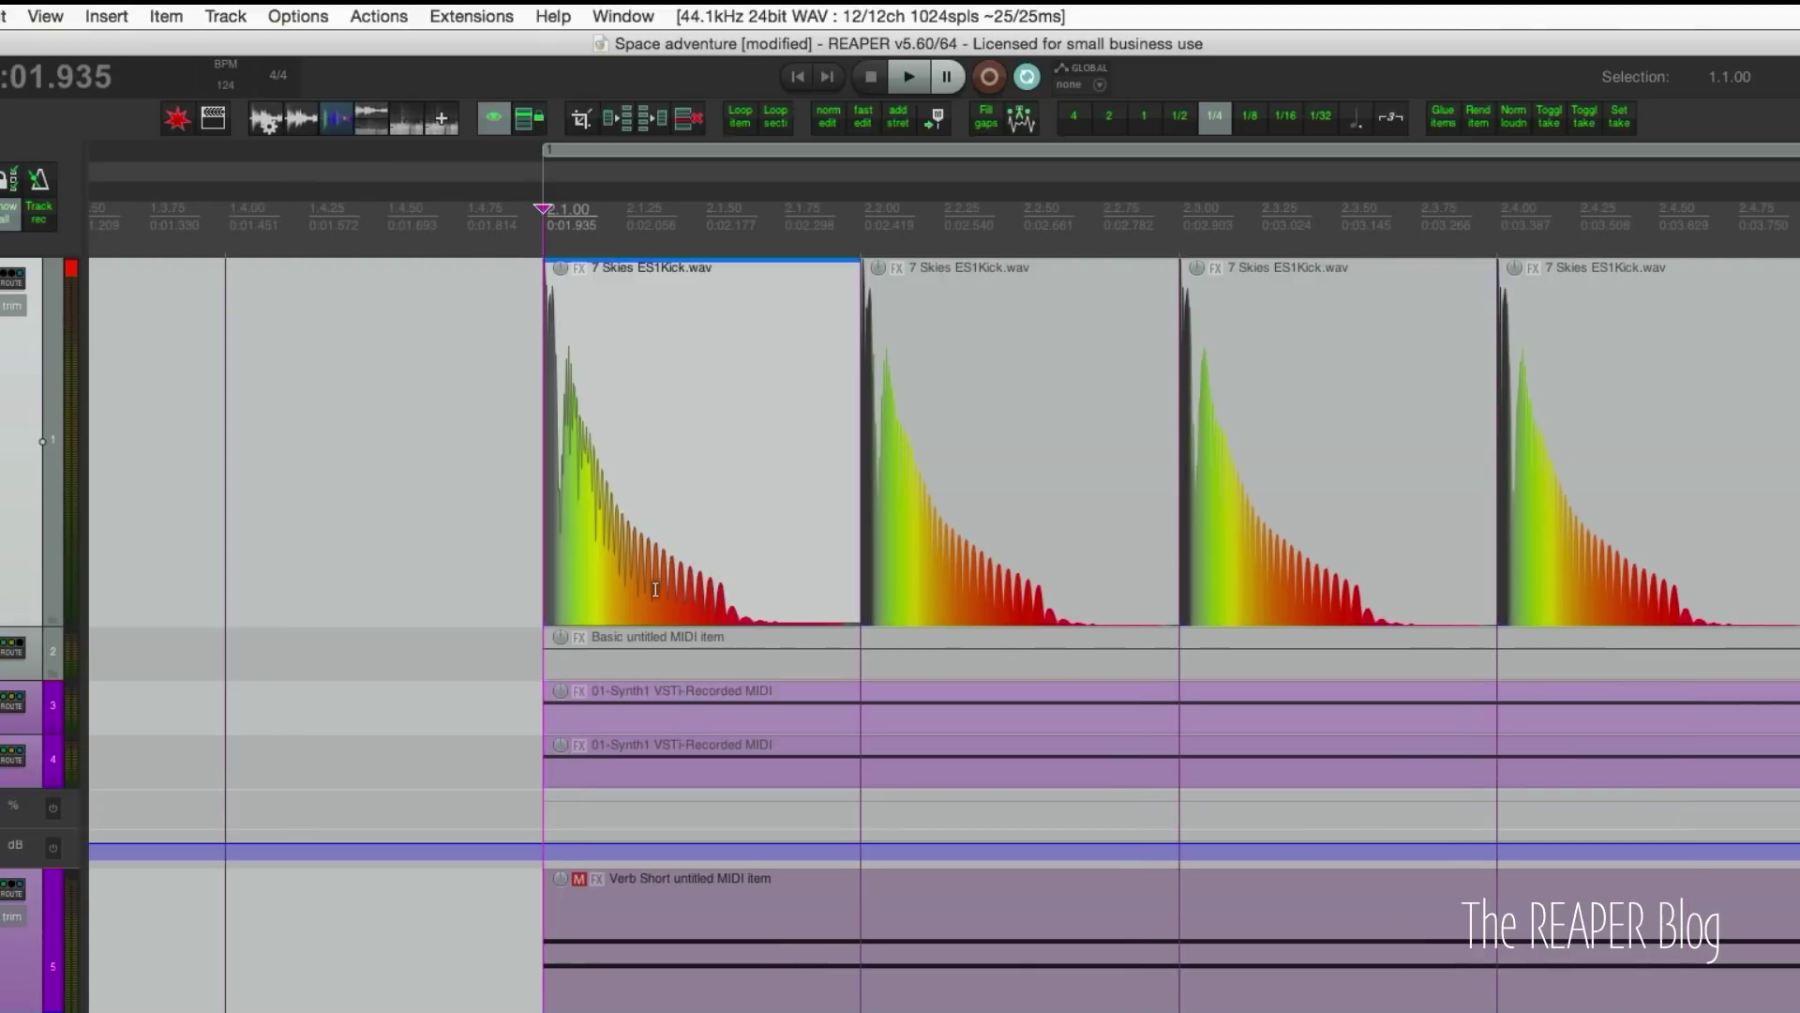
pyautogui.scroll(1, 656, 588)
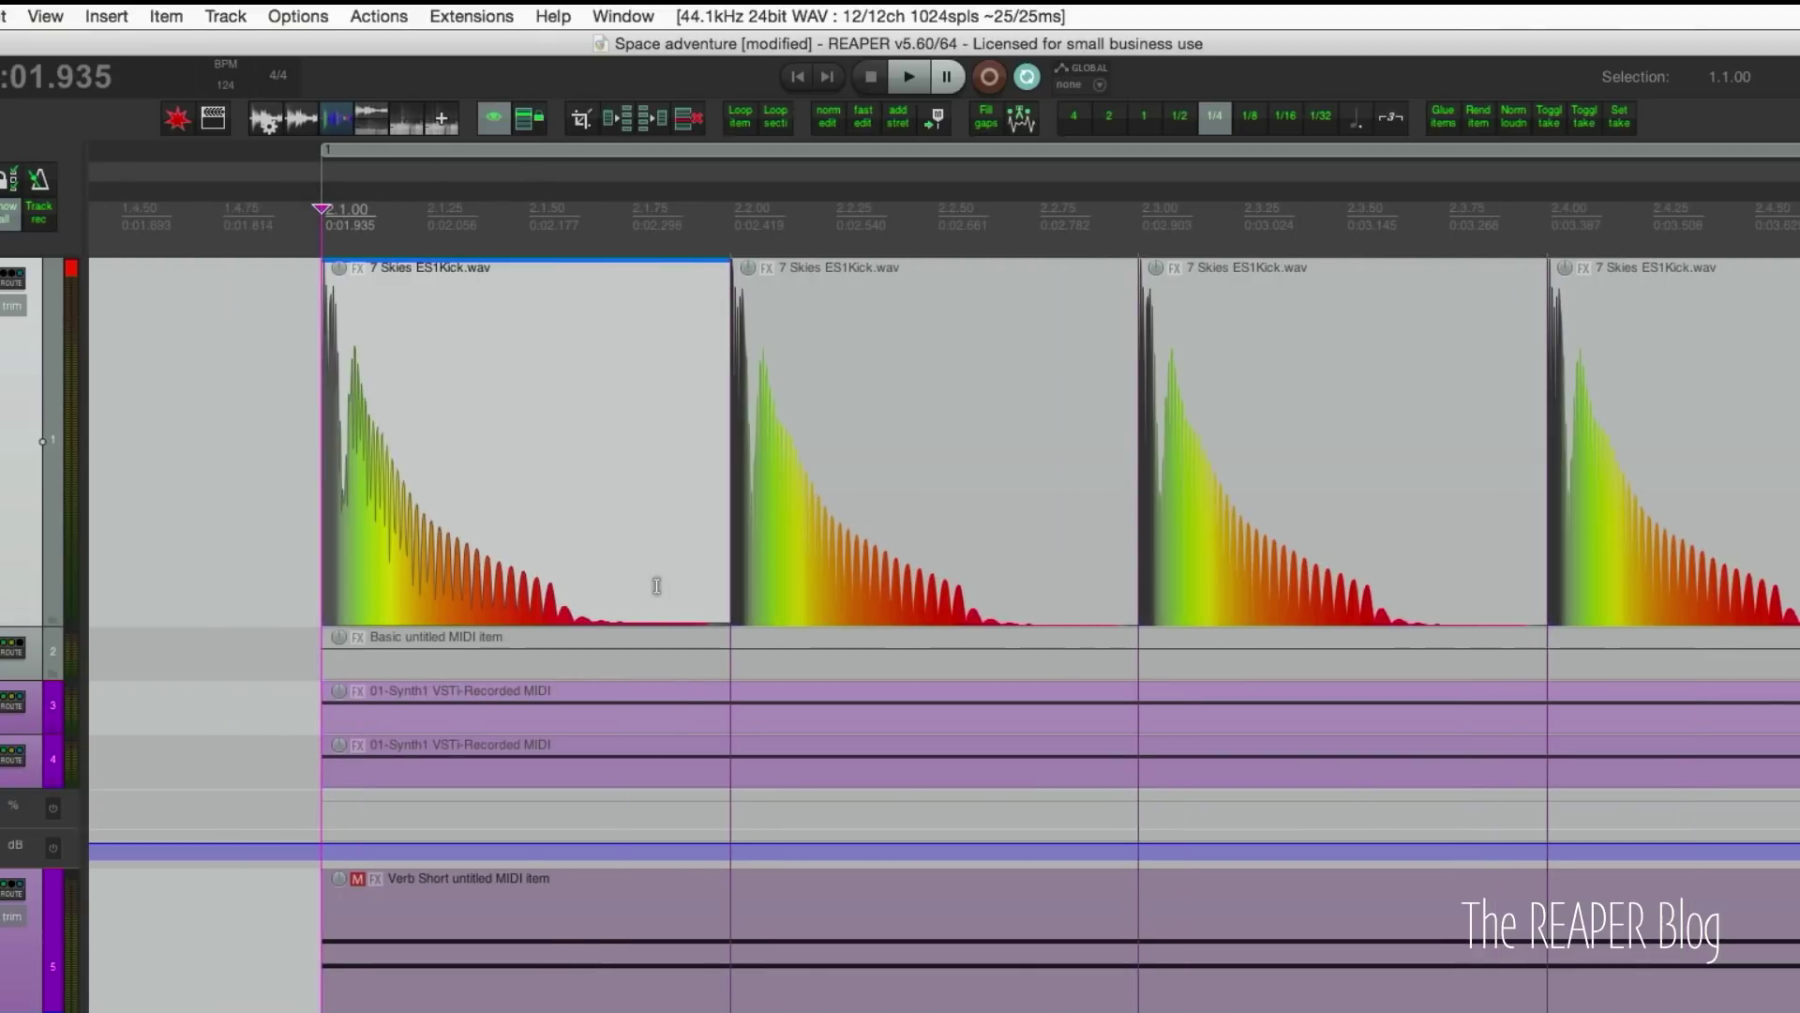
pyautogui.click(291, 15)
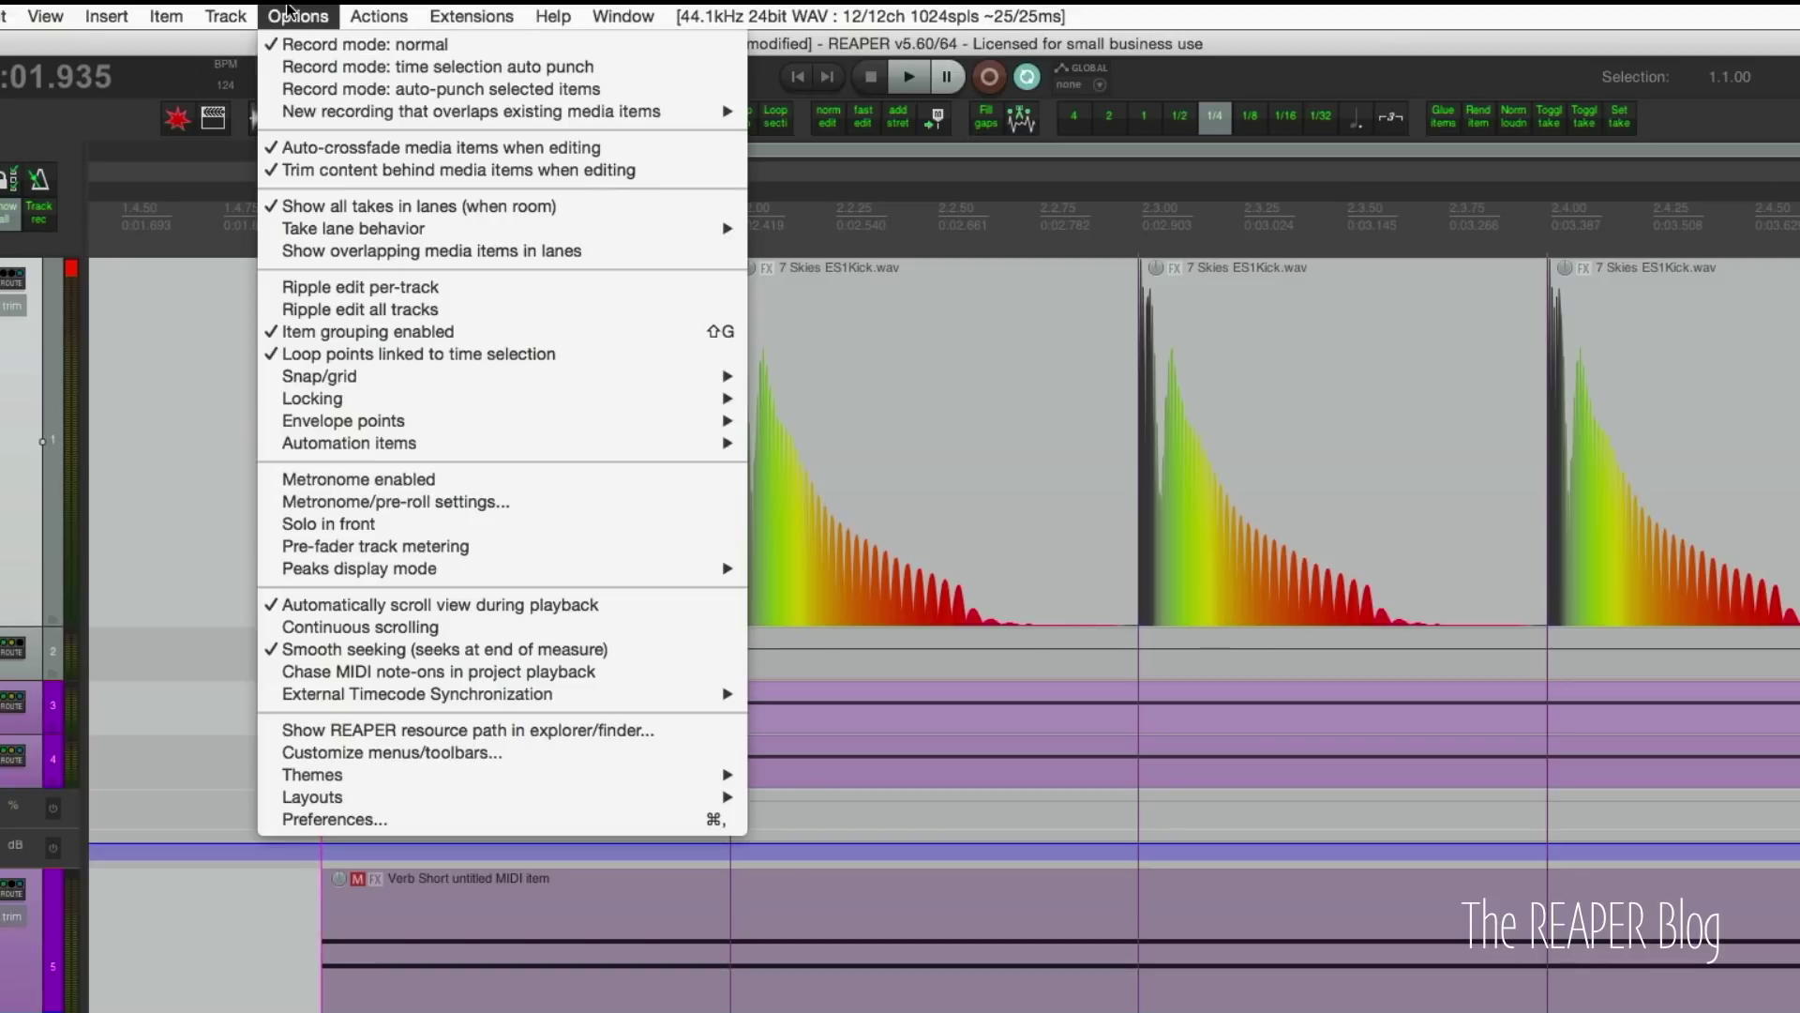
pyautogui.moveTo(513, 580)
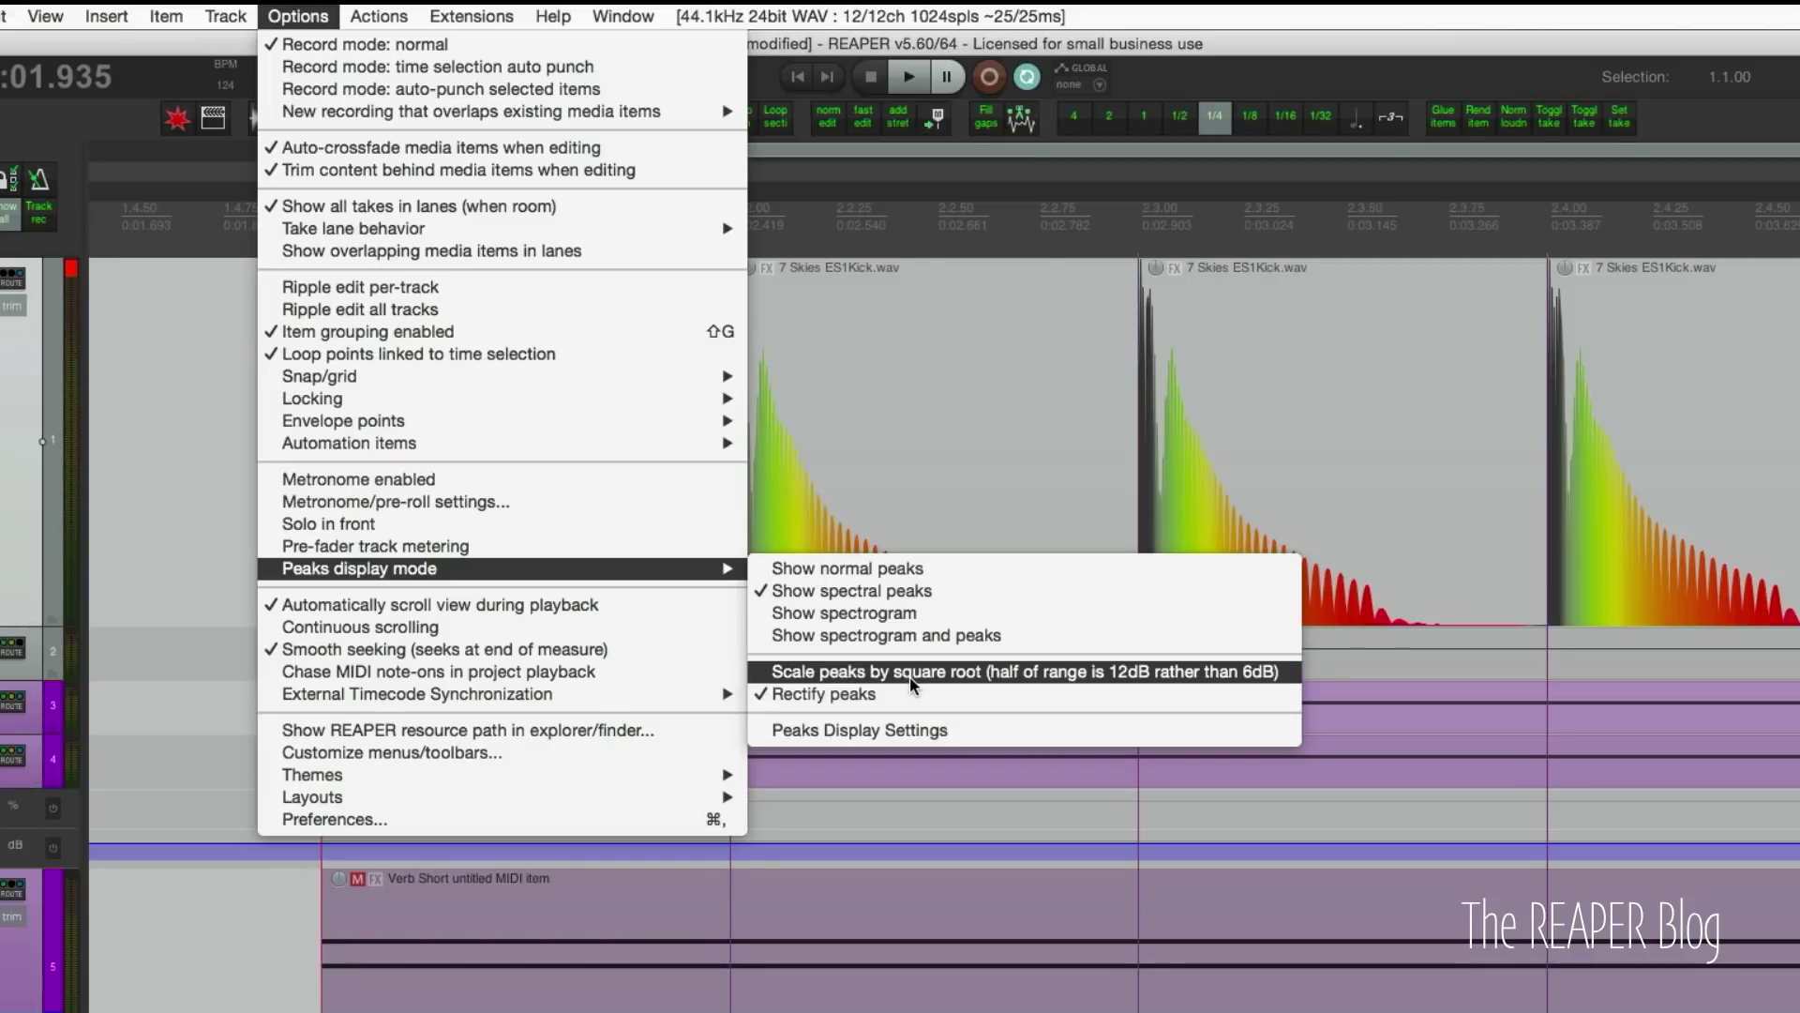
pyautogui.click(909, 677)
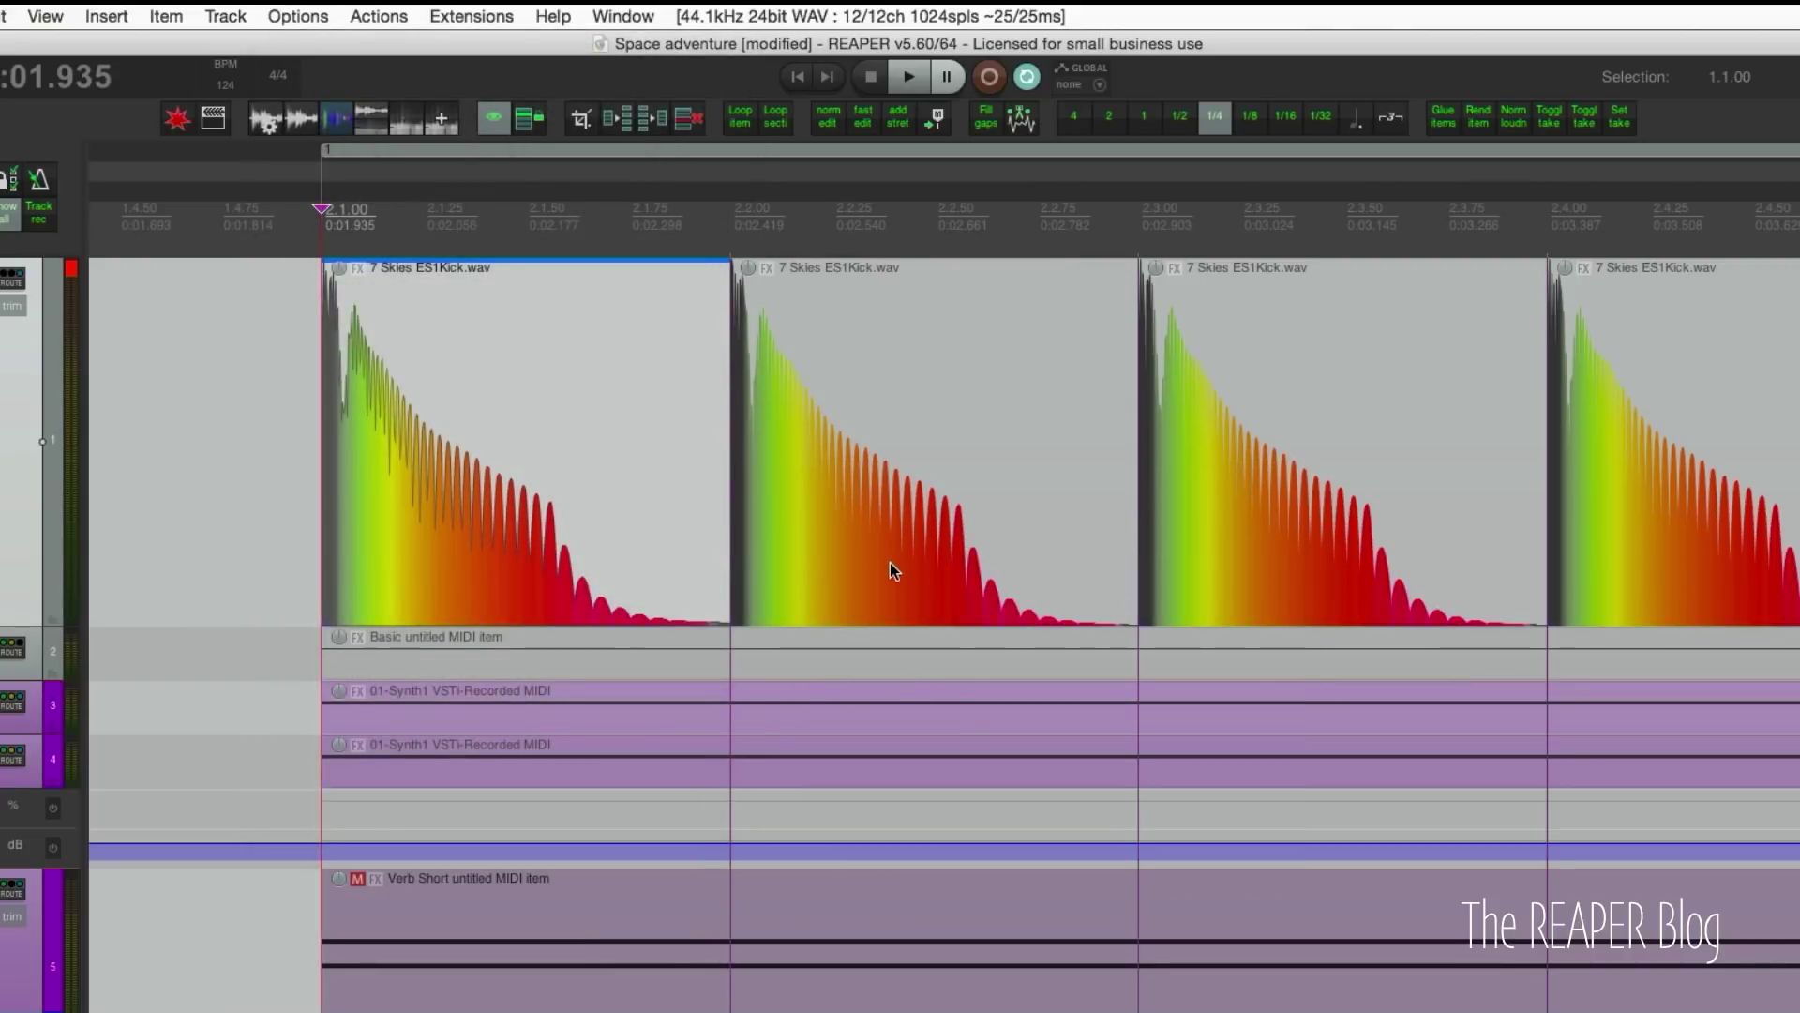
pyautogui.scroll(-4, 890, 563)
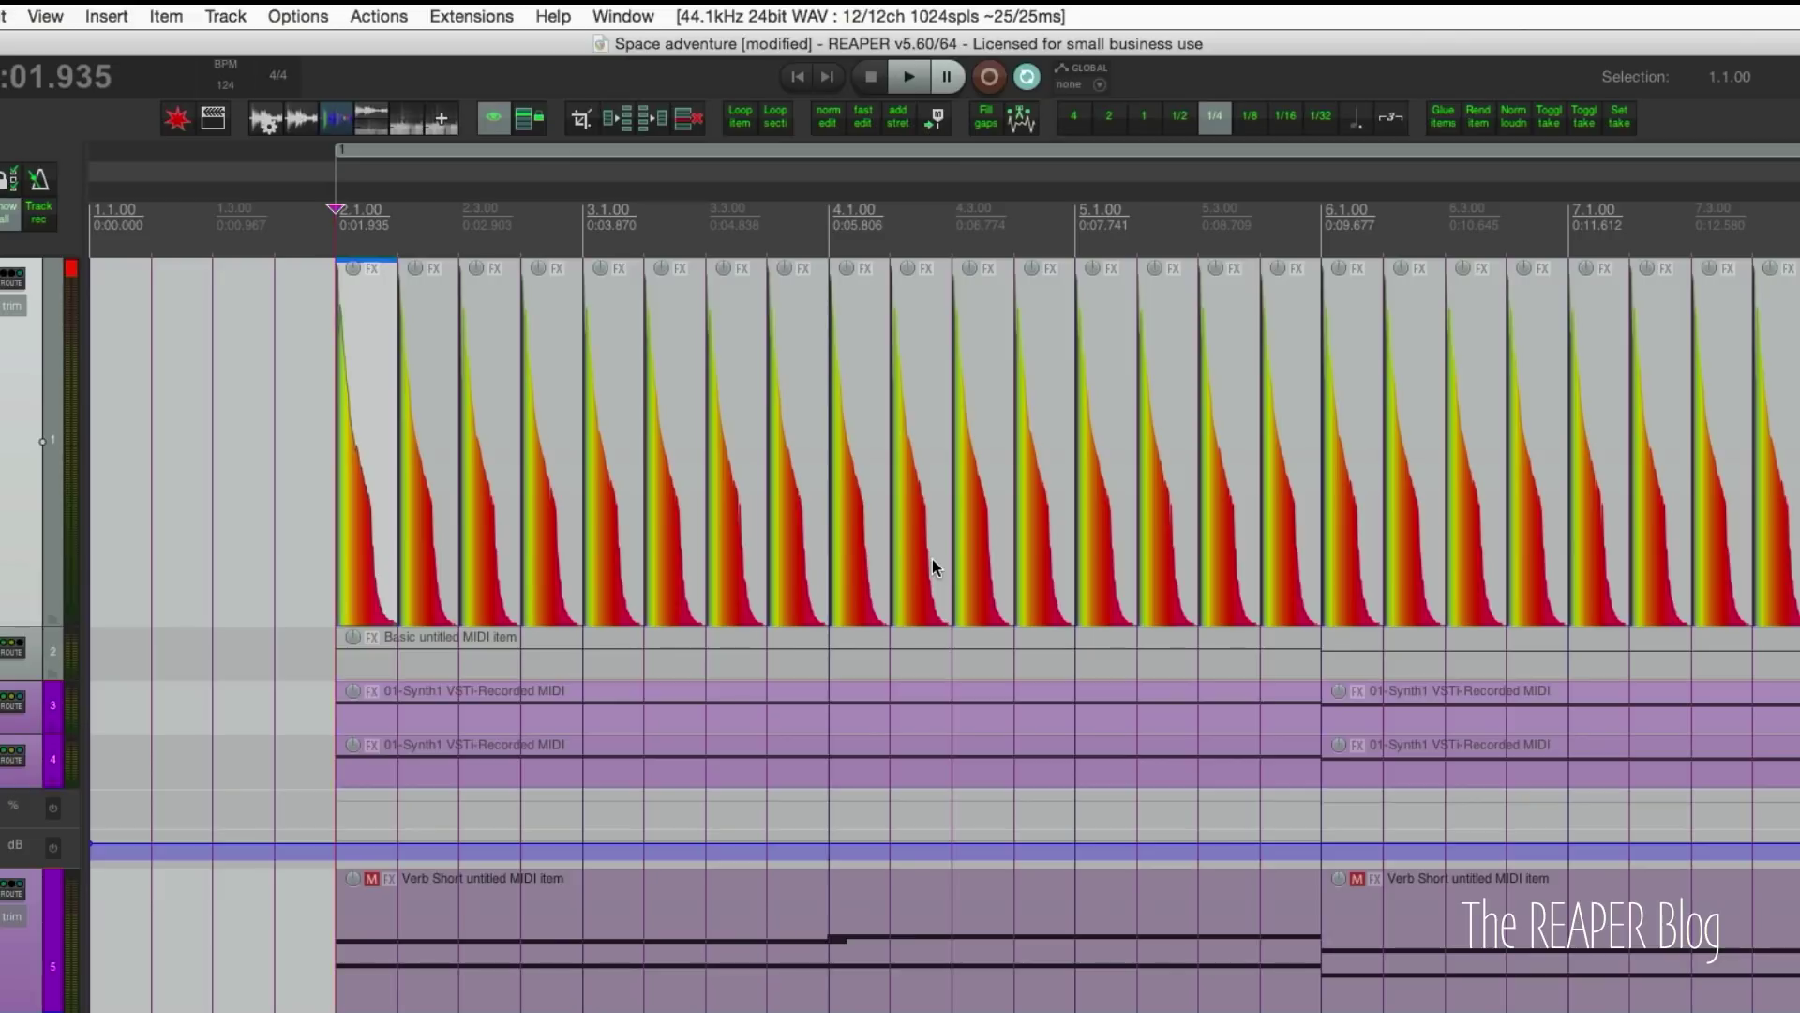
# - Turn off Rectify peaks and Scale peaks by square root to compare the waveforms
pyautogui.click(275, 14)
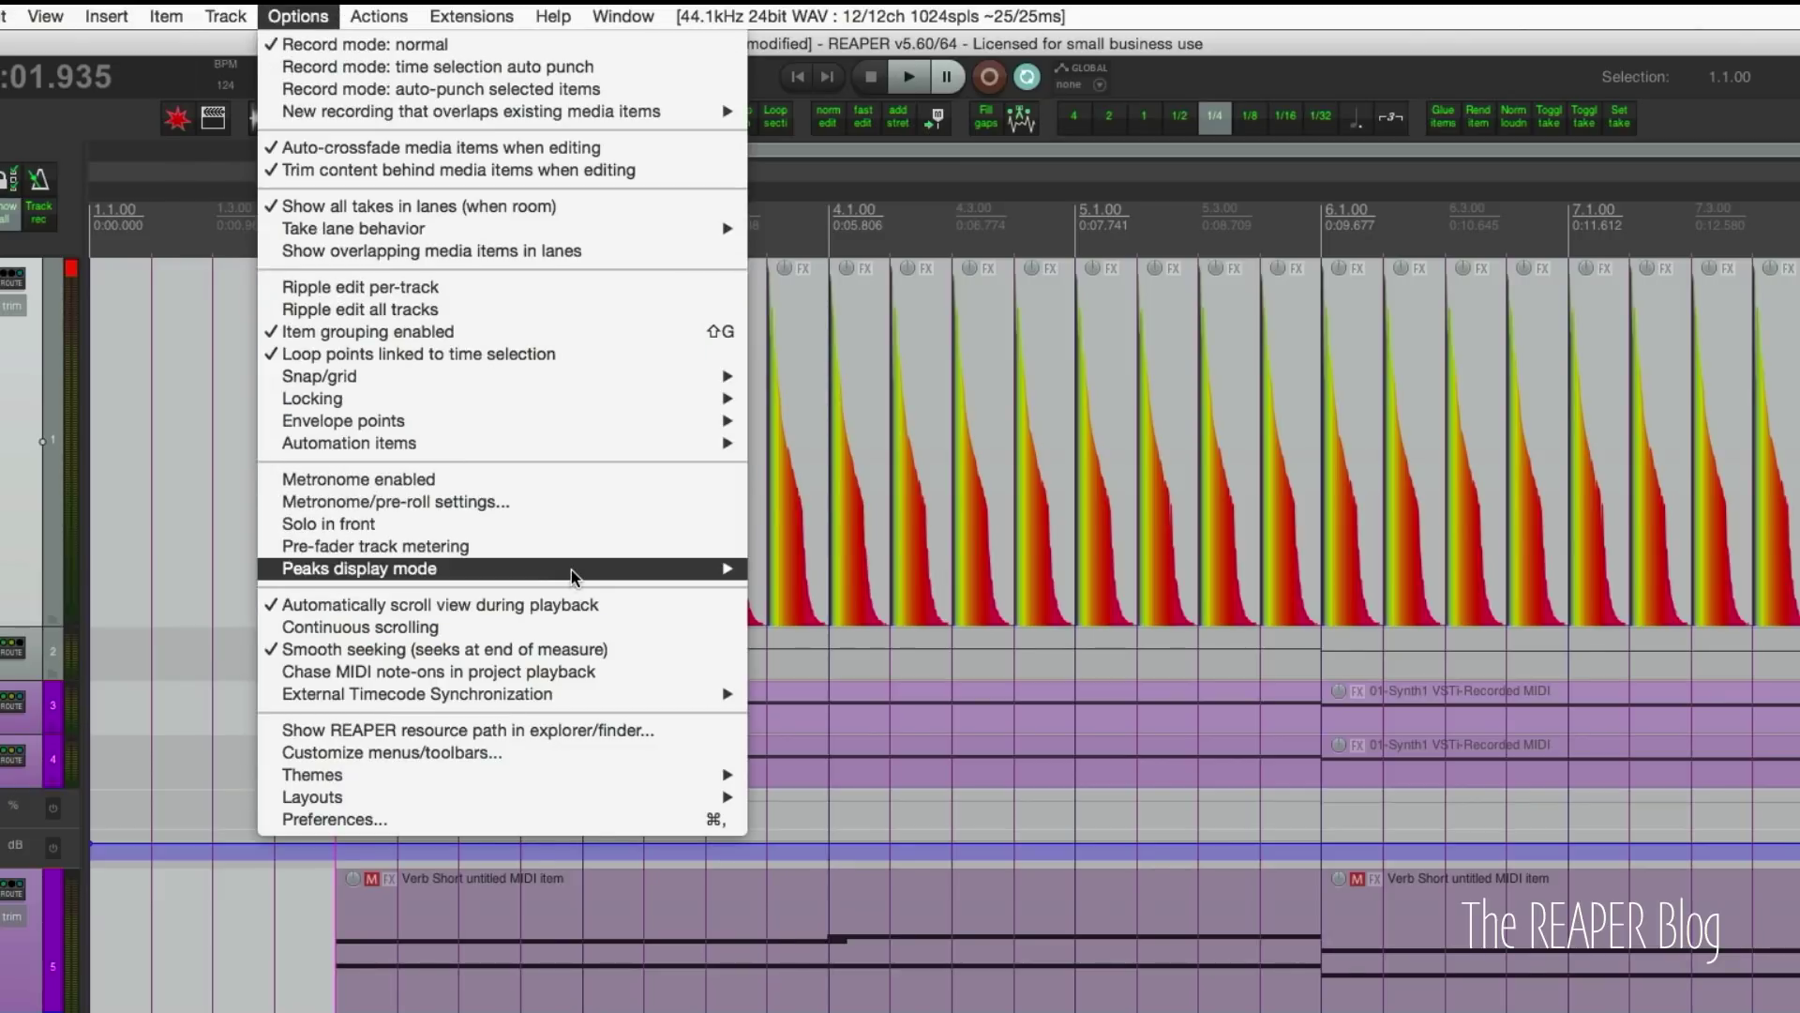
pyautogui.moveTo(708, 572)
pyautogui.click(834, 705)
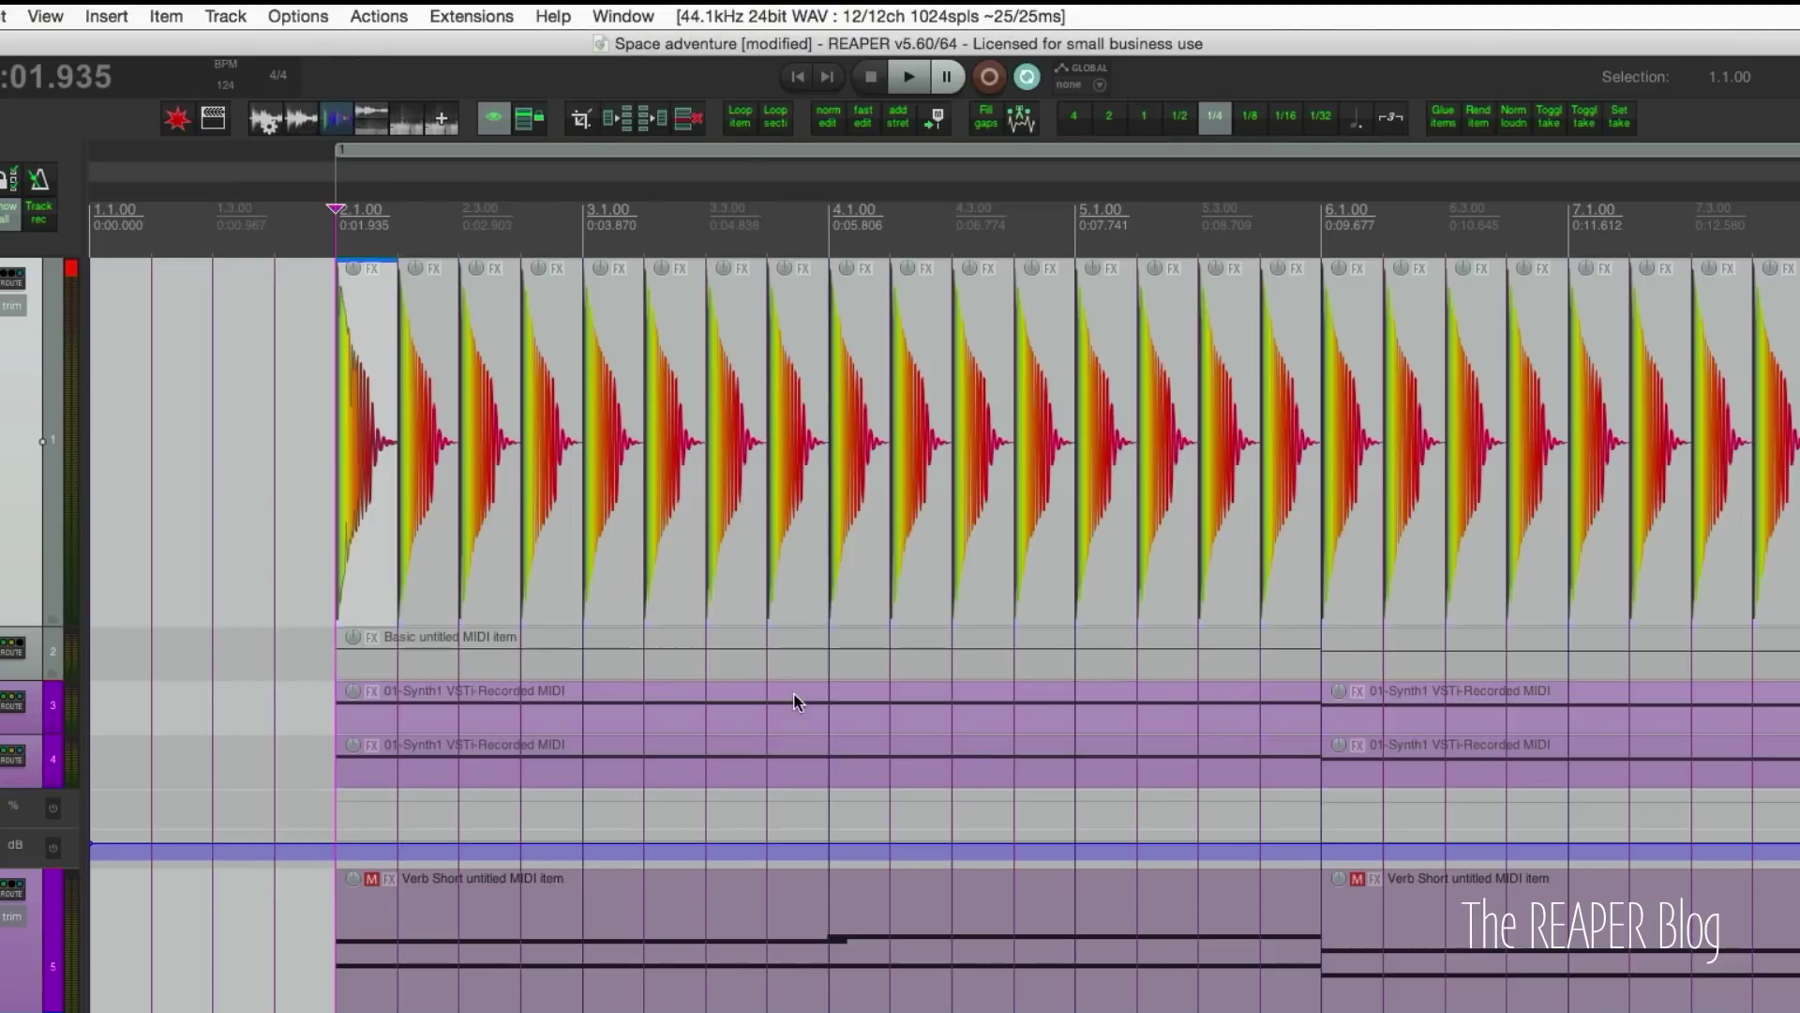
pyautogui.click(310, 11)
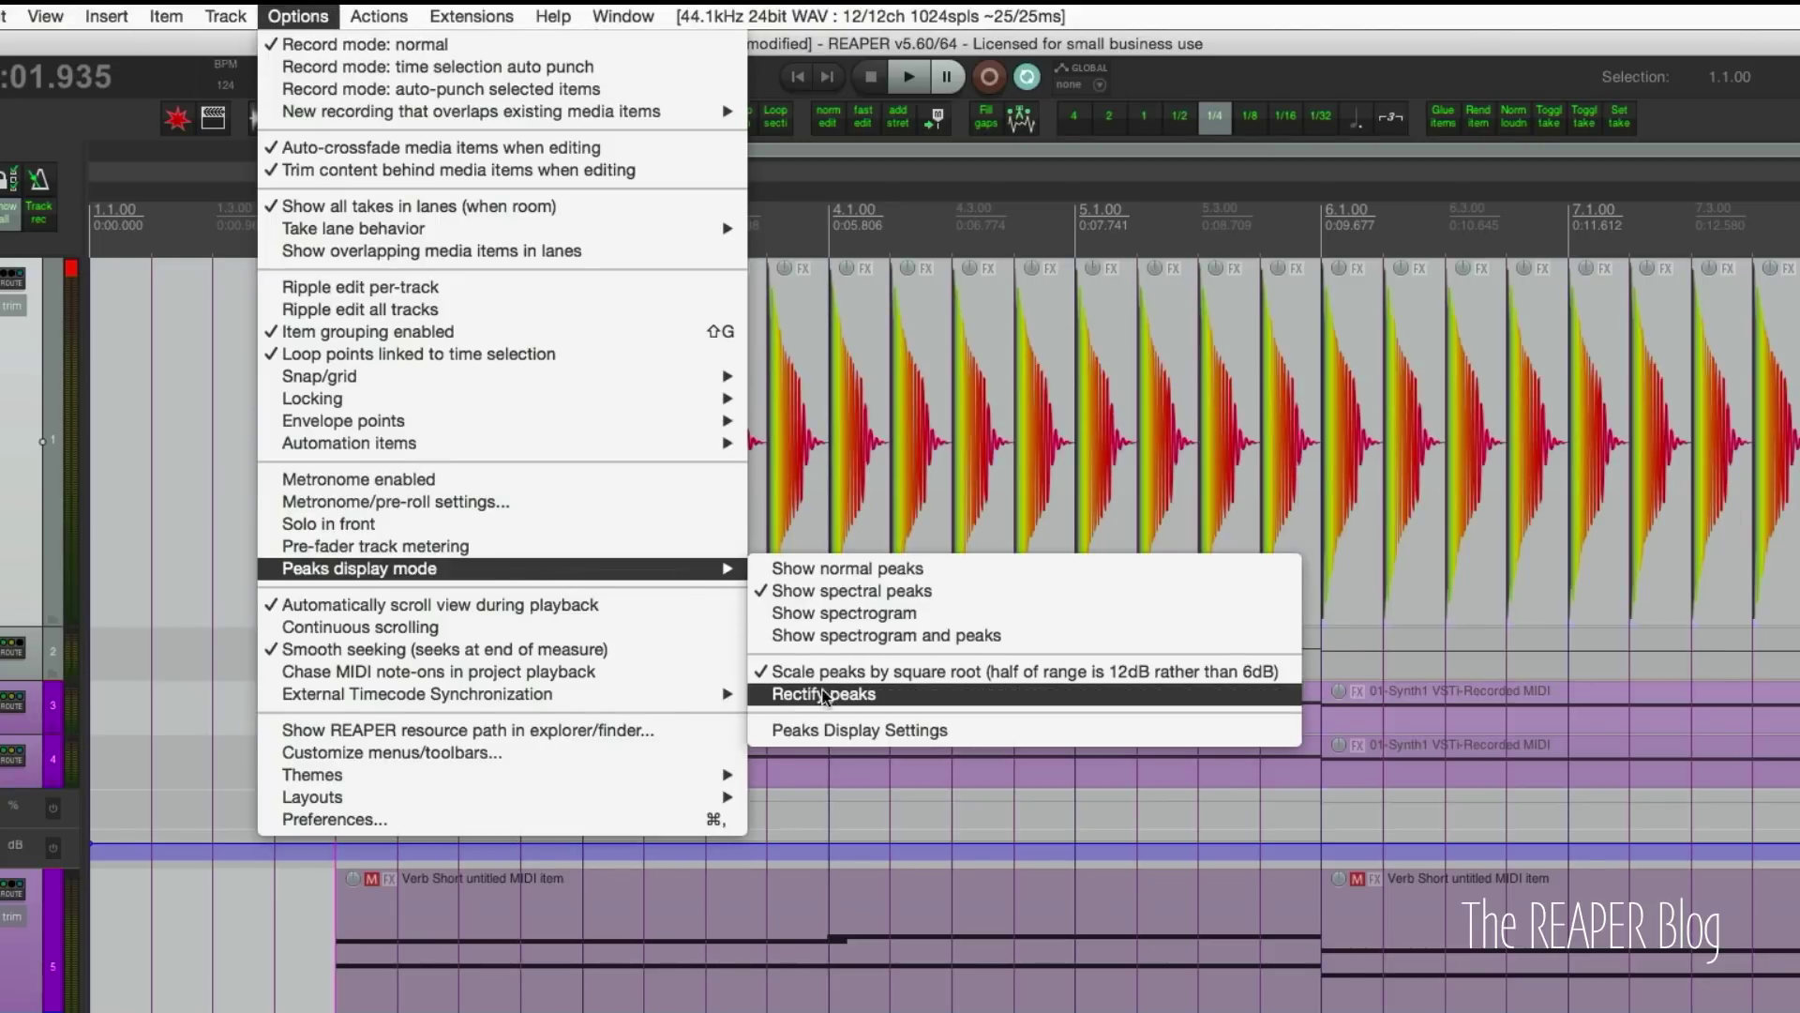
pyautogui.click(868, 670)
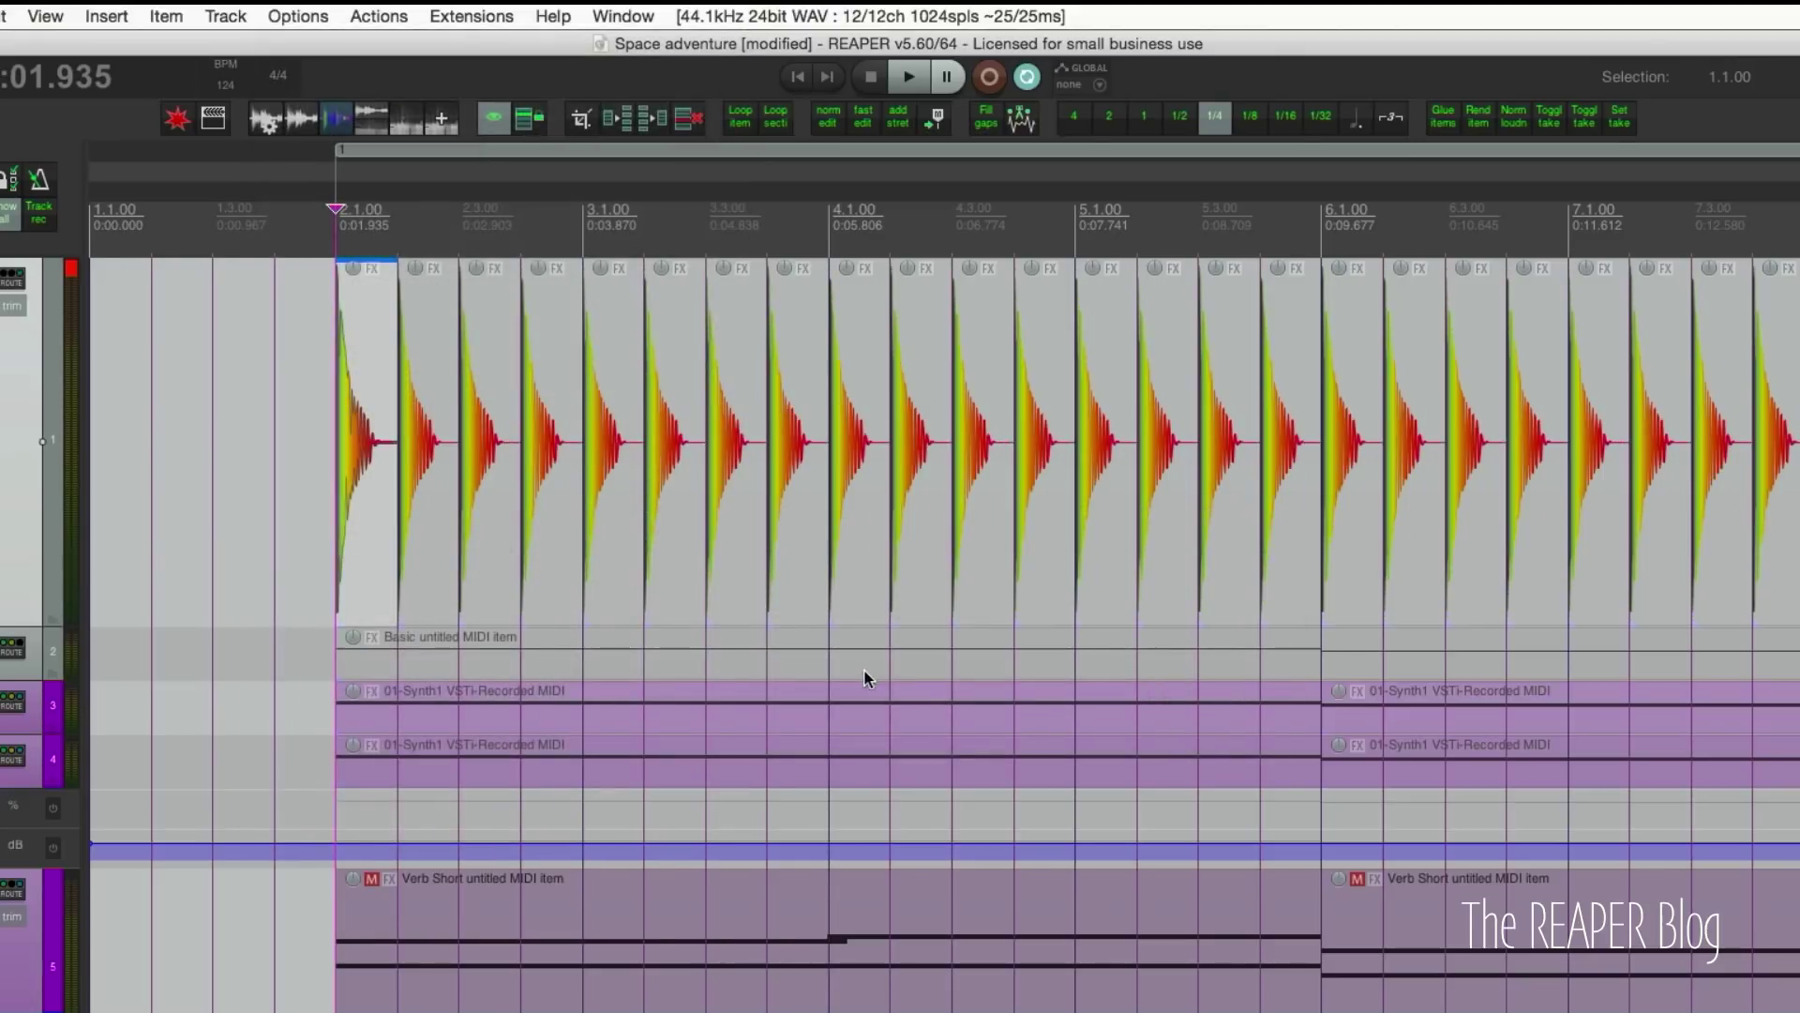
# - Re-enable square-root scaling and rectified peaks from the recent actions list
pyautogui.click(379, 16)
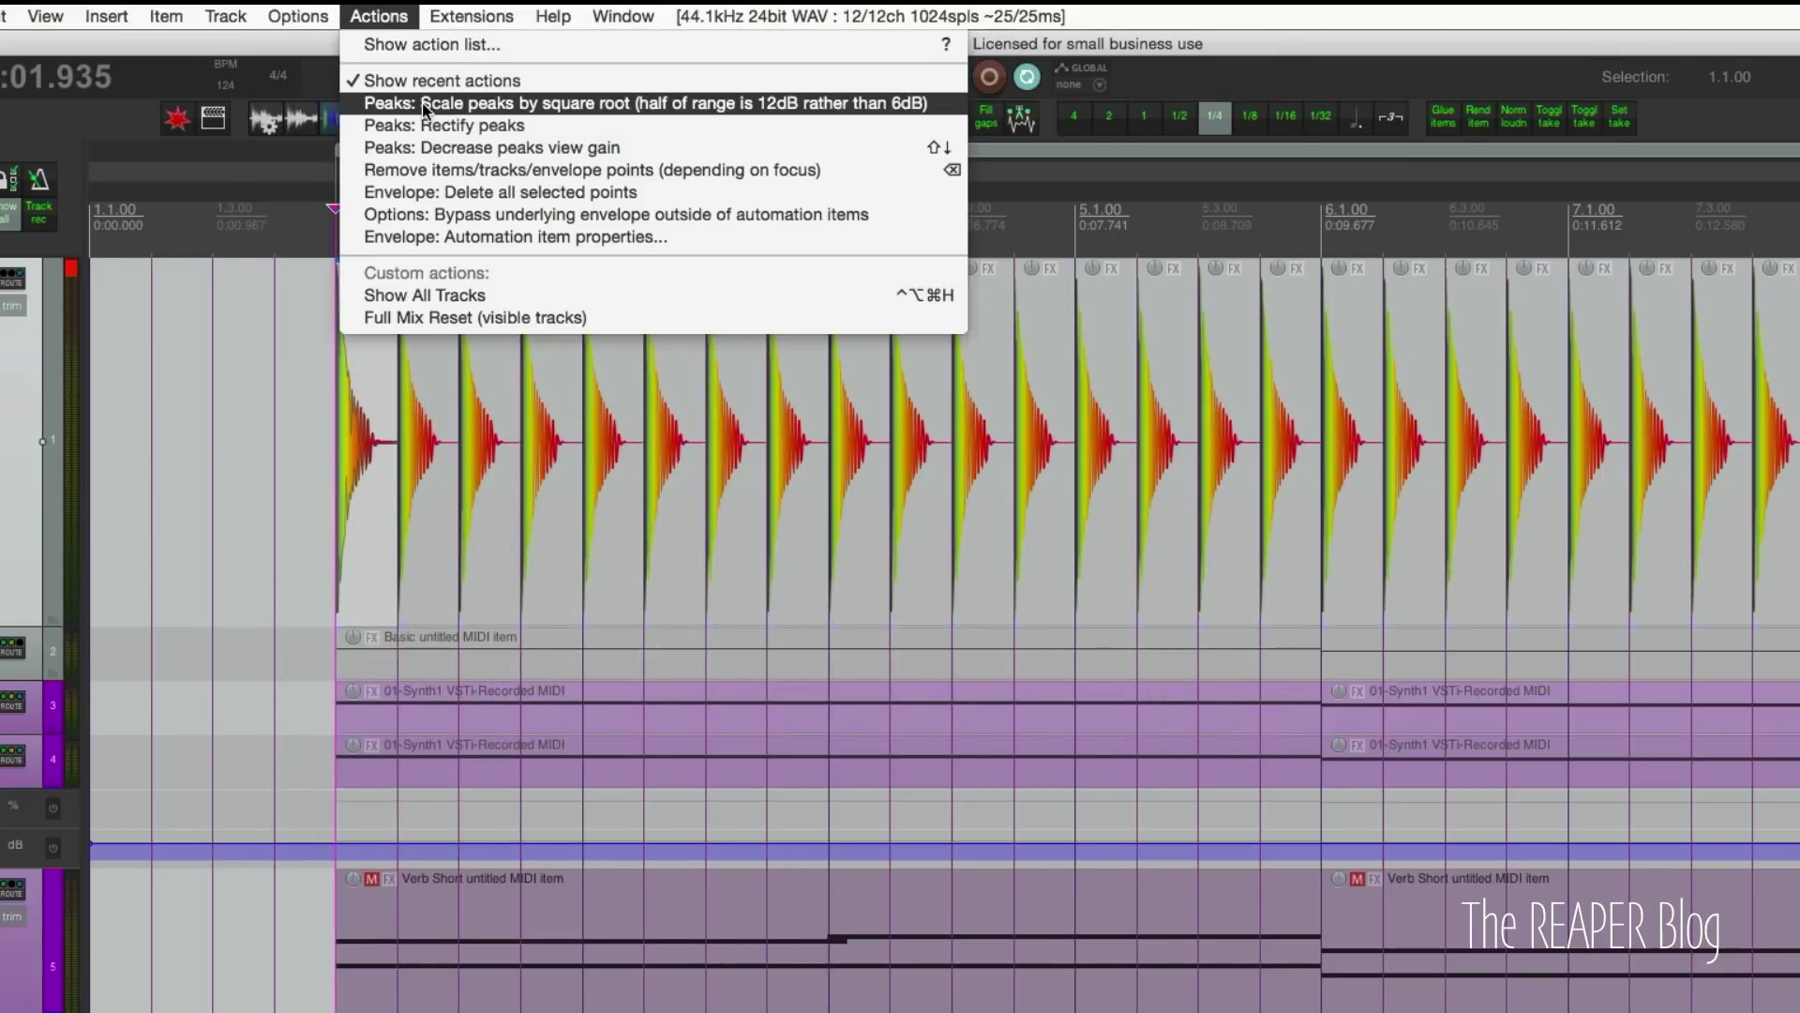
pyautogui.click(424, 105)
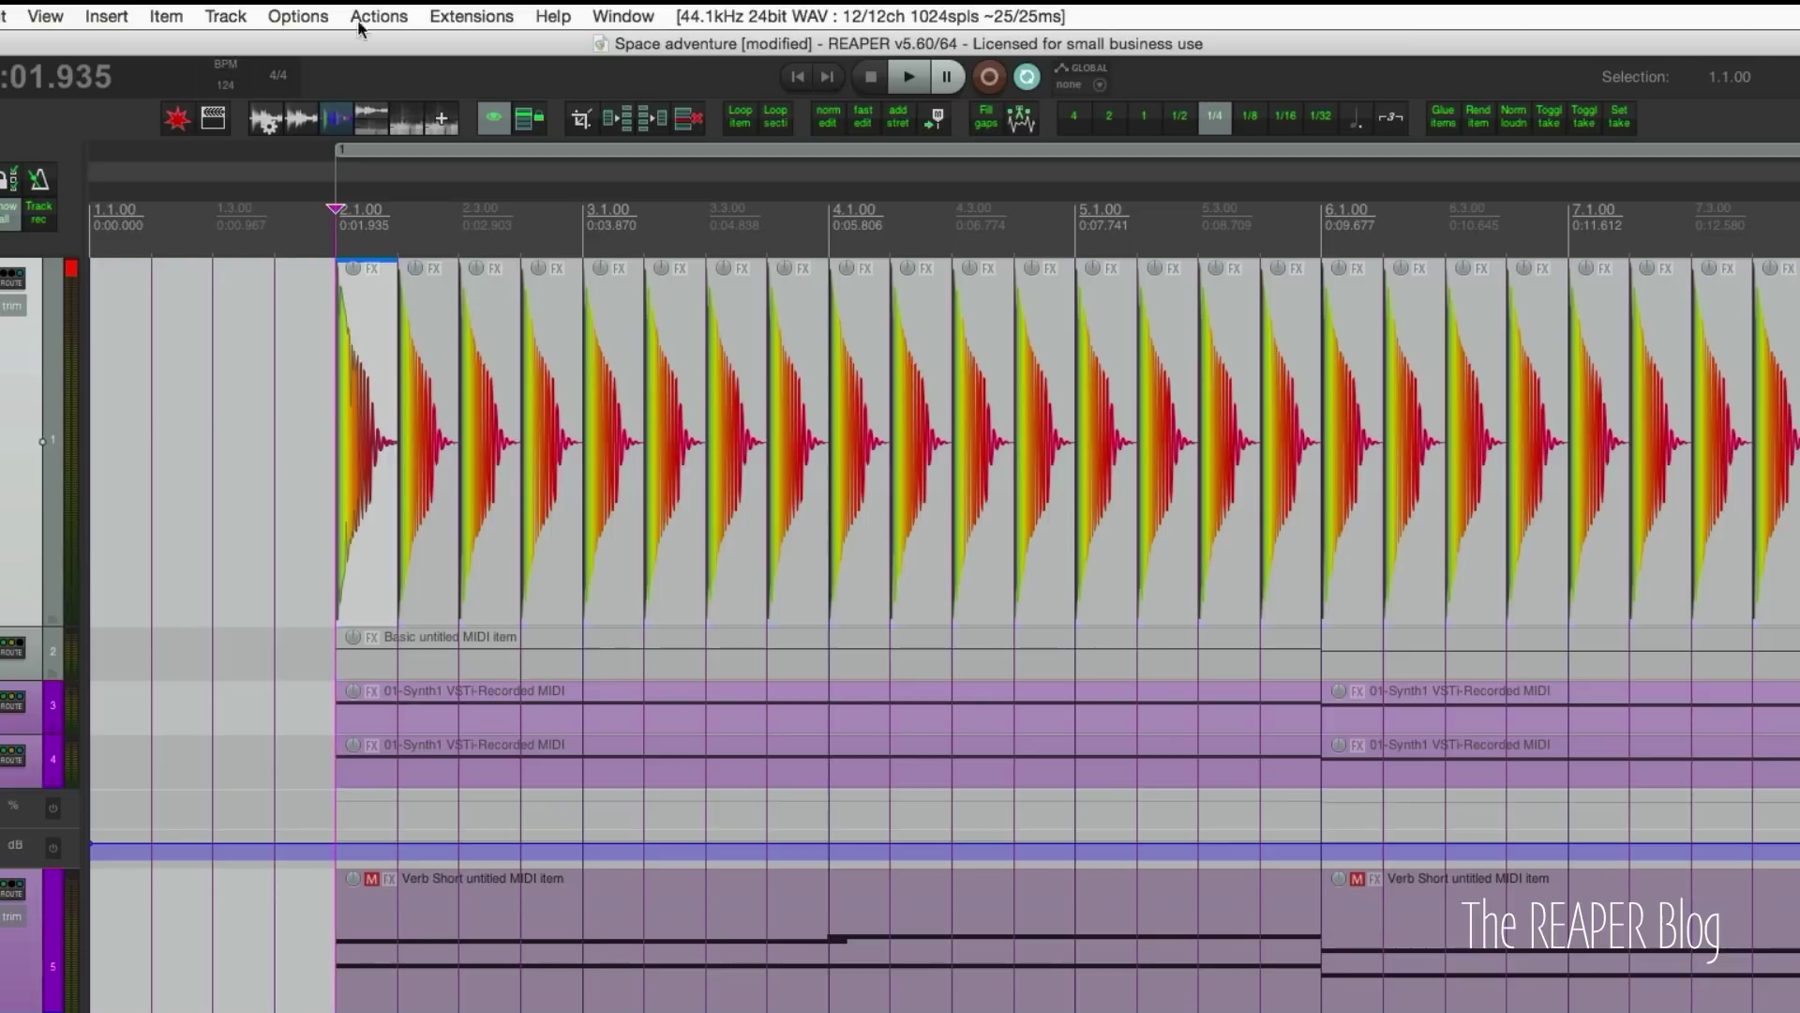
pyautogui.click(372, 14)
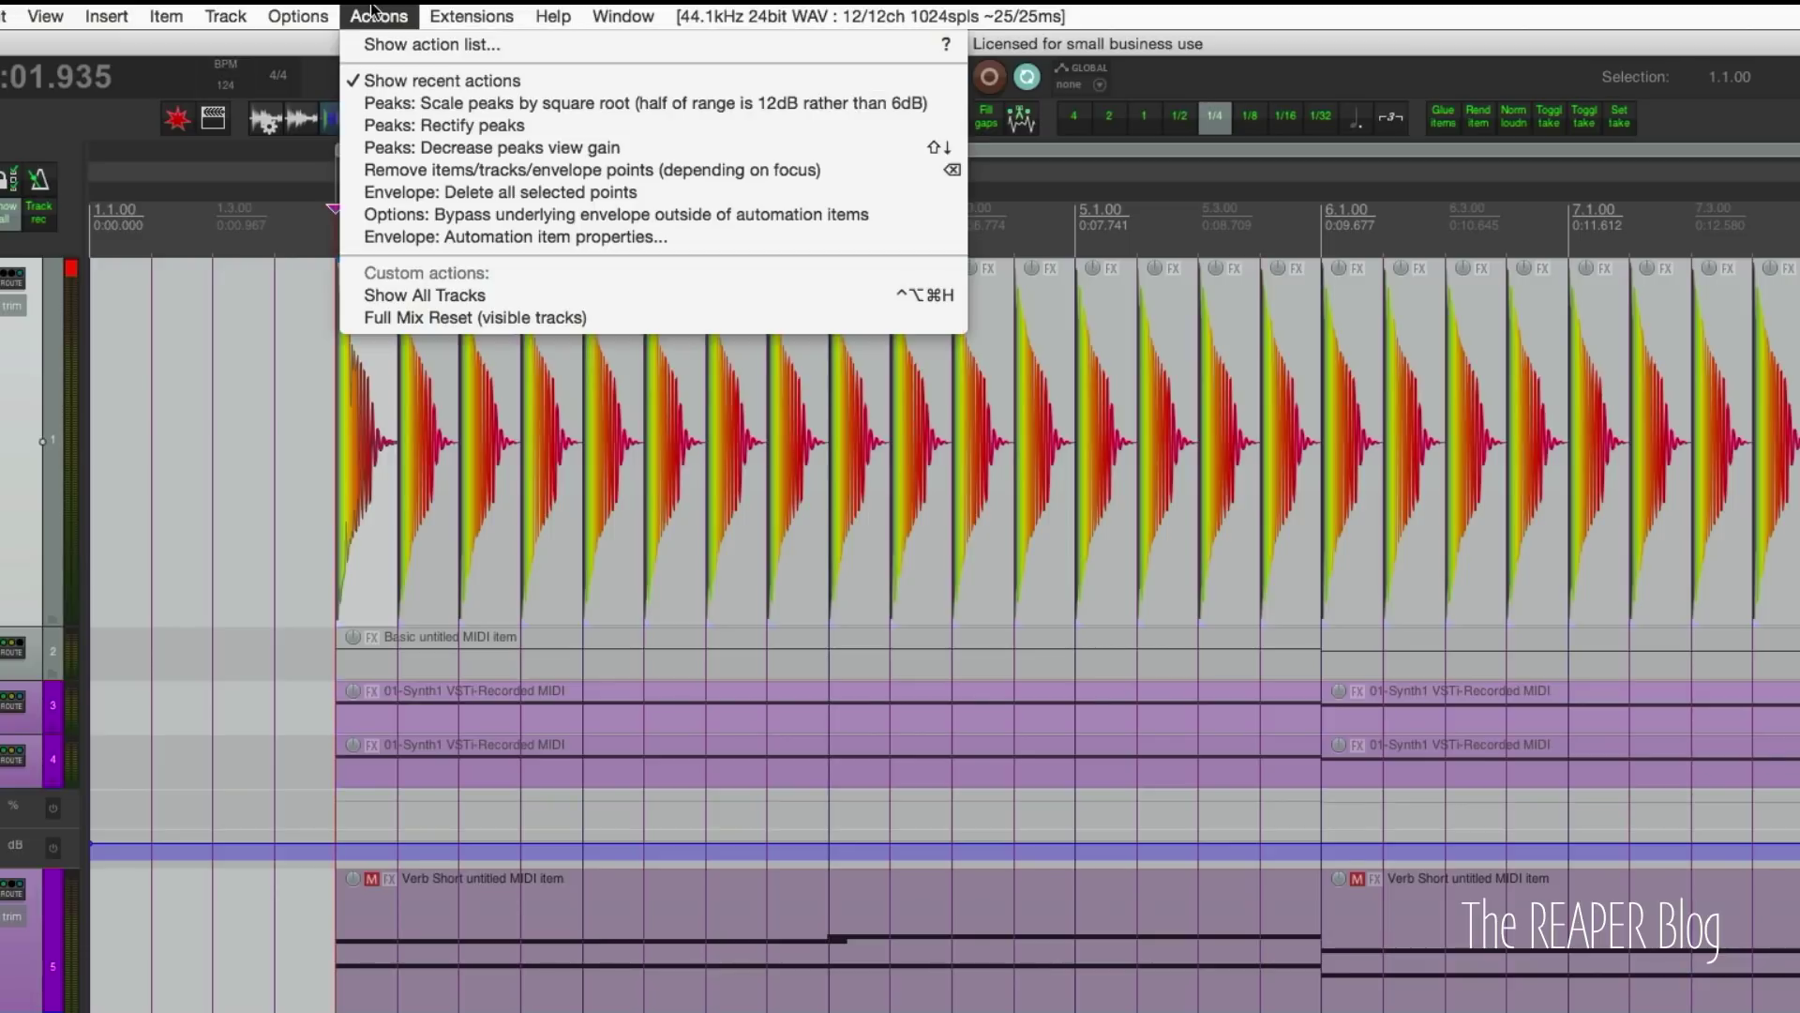
pyautogui.click(474, 125)
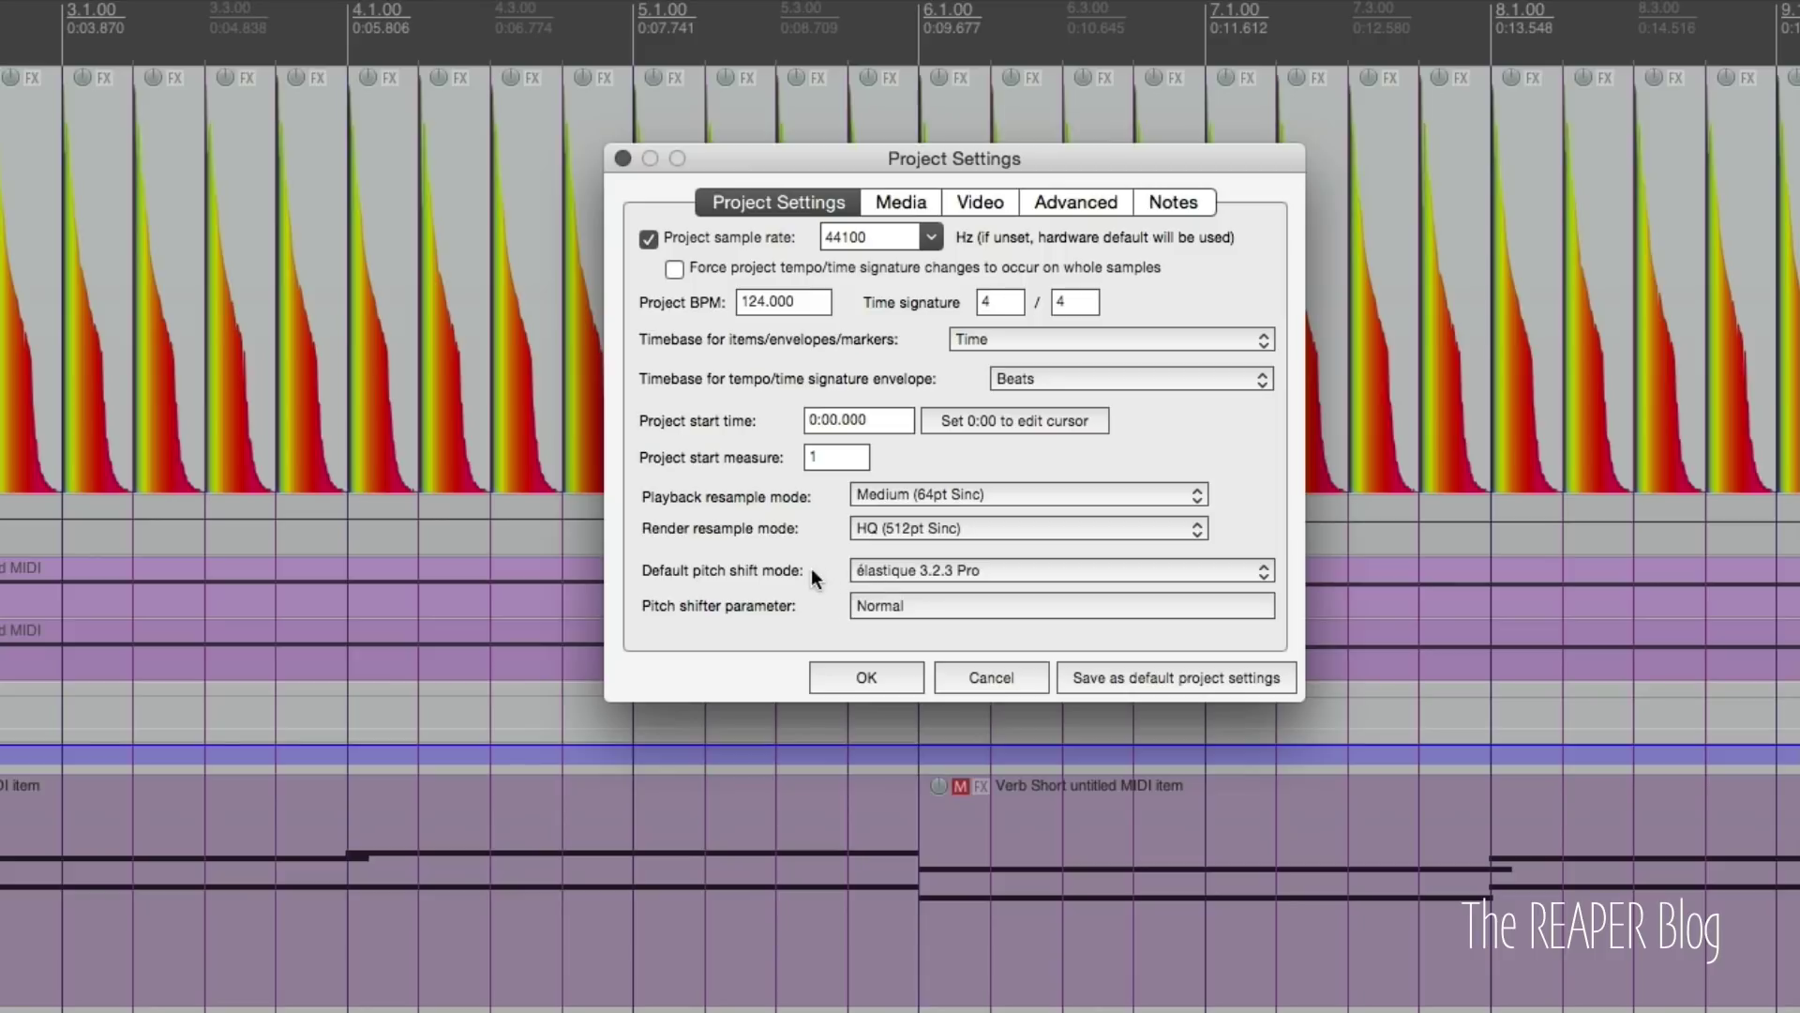
# - Keep élastique 3.2.3 Pro and set its parameter to Synchronized: Preserve Formants (Most Pitches)
pyautogui.click(911, 570)
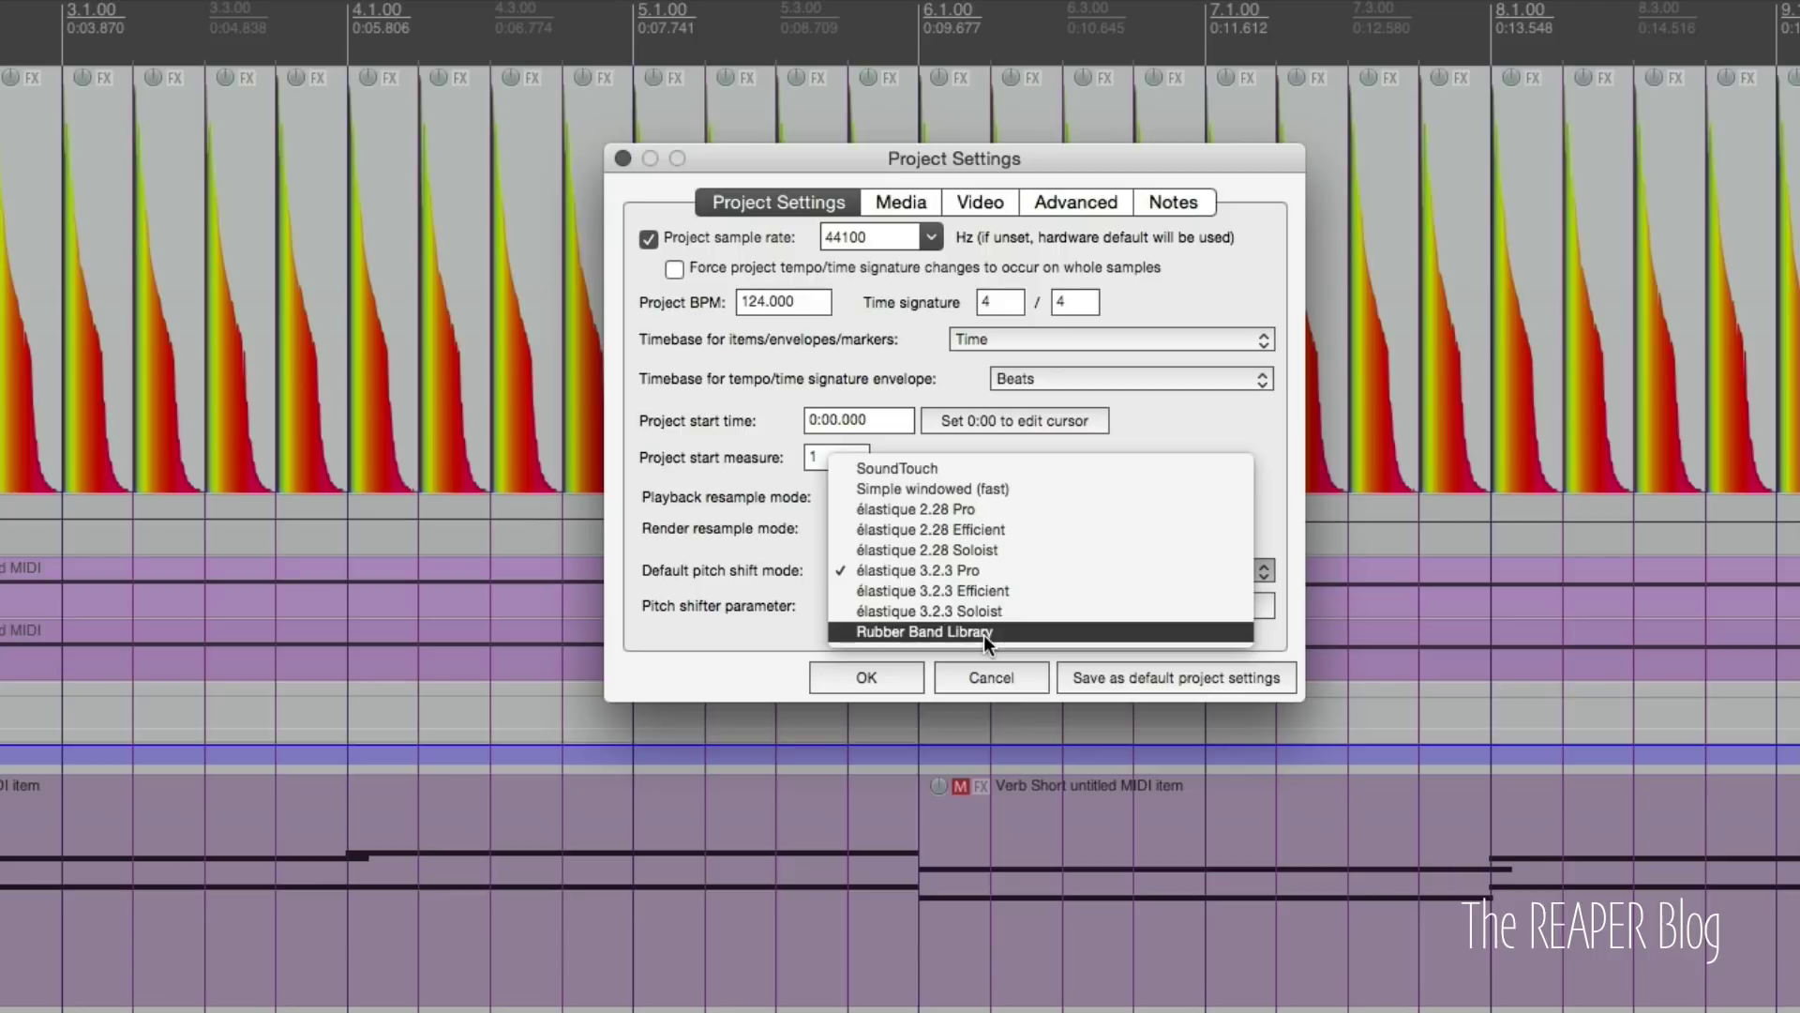
pyautogui.click(770, 634)
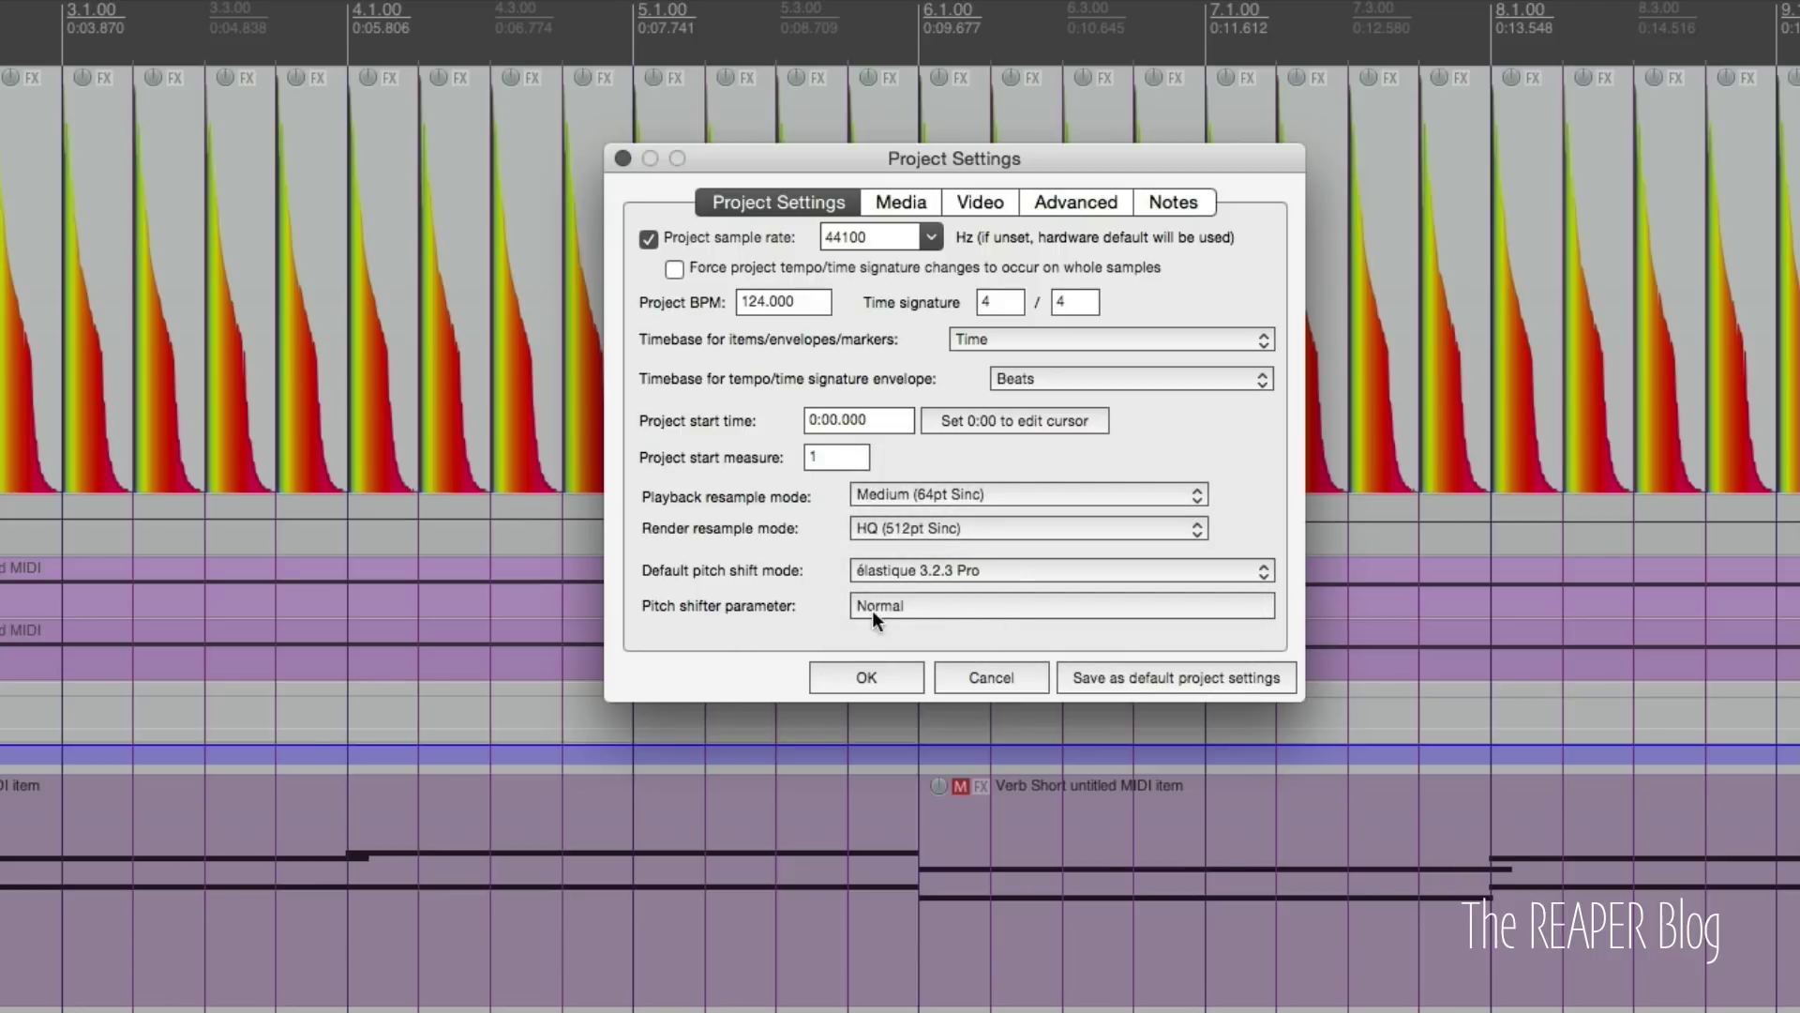
pyautogui.click(964, 605)
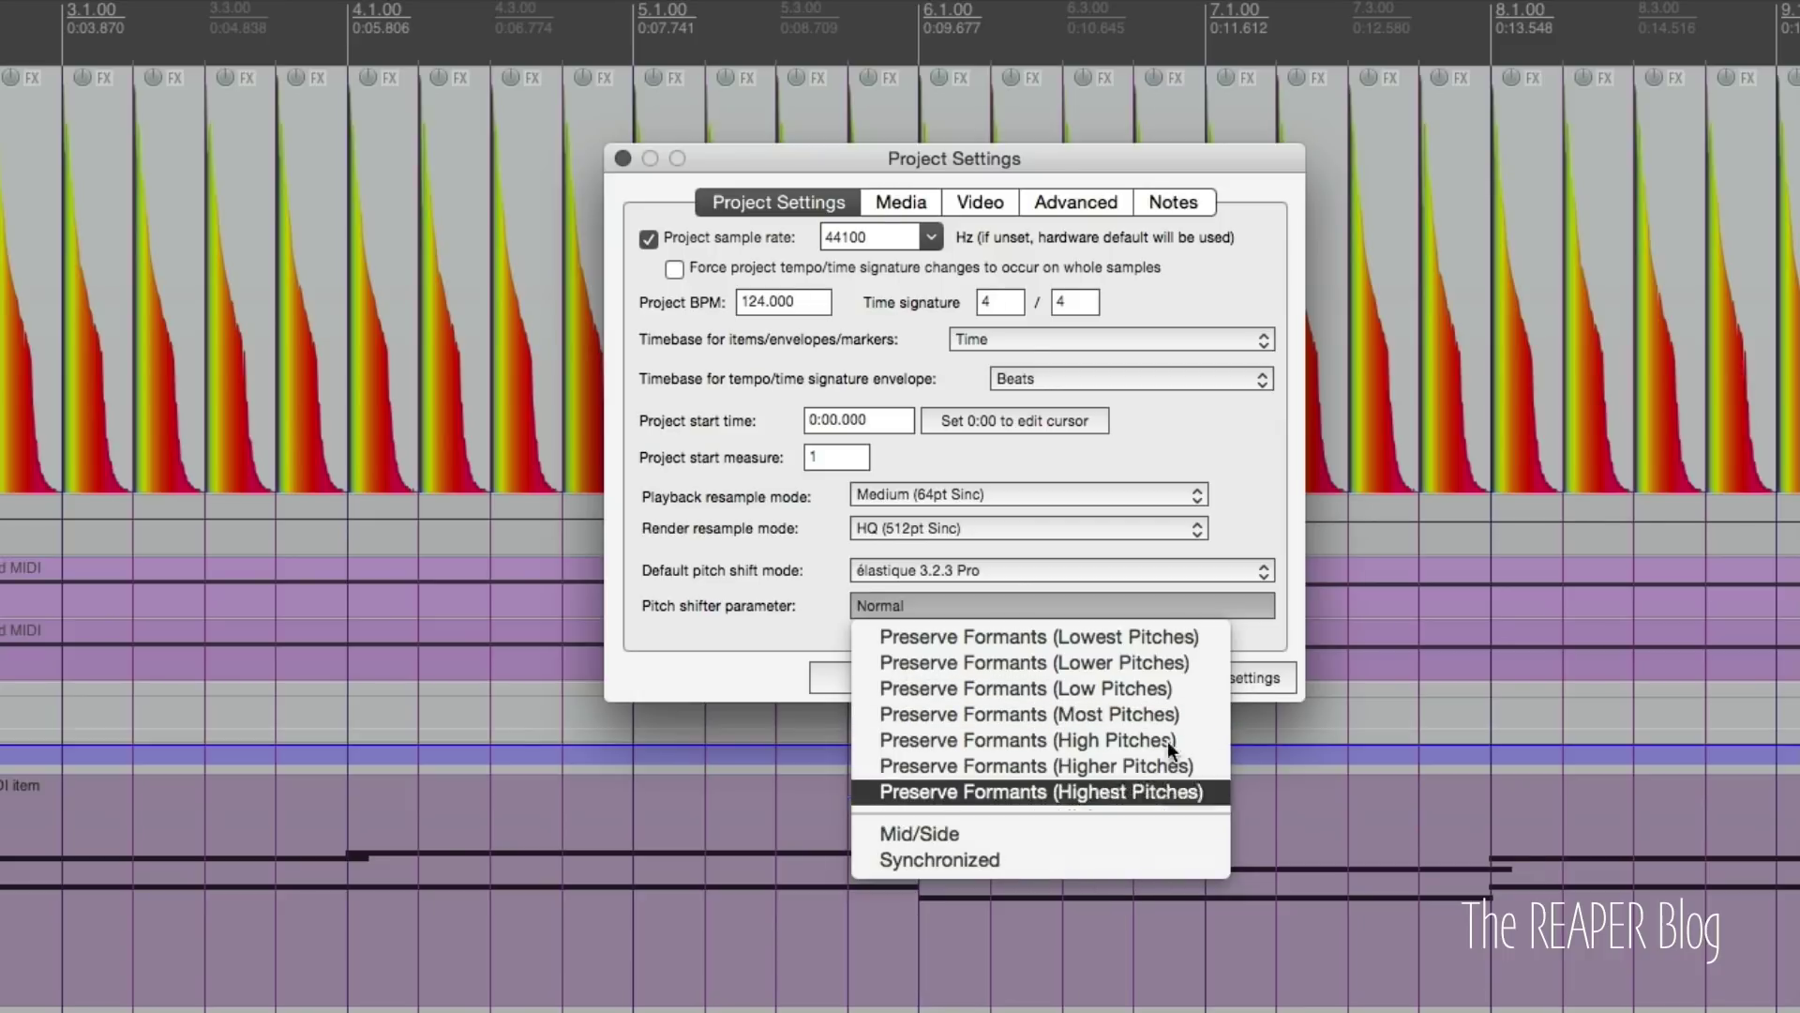
pyautogui.click(1144, 714)
pyautogui.click(1077, 605)
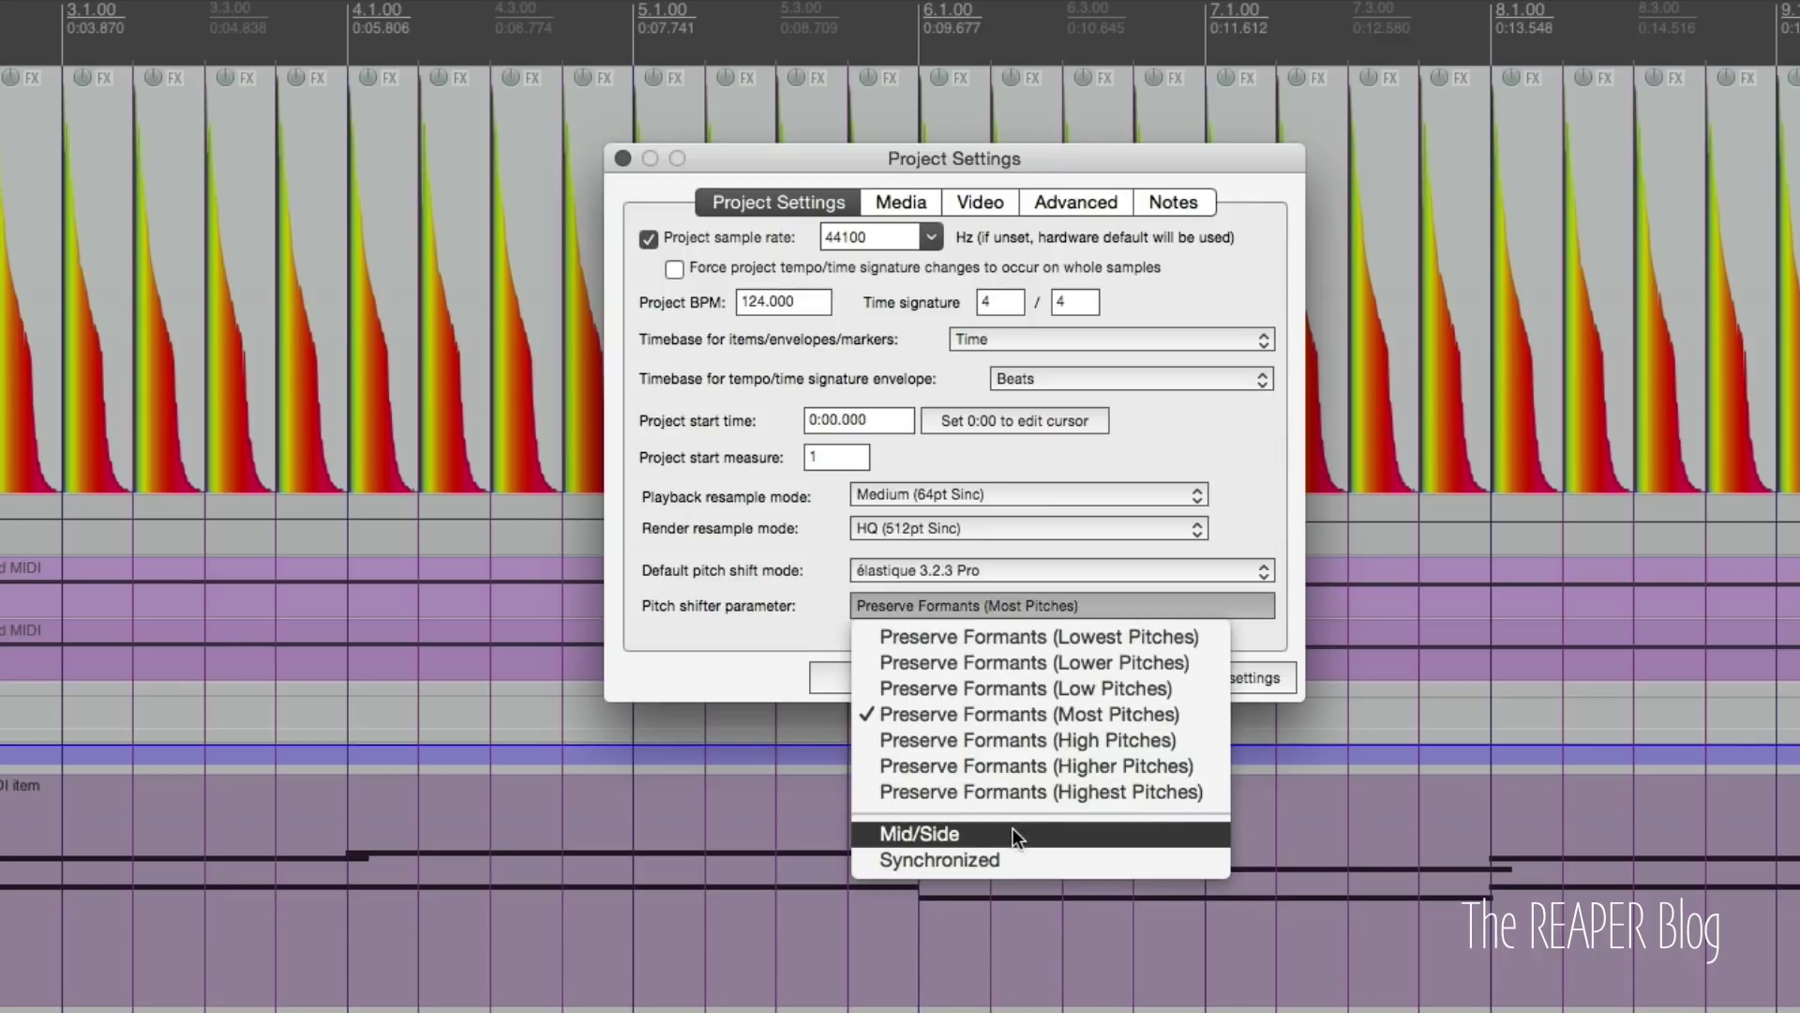
pyautogui.click(1007, 862)
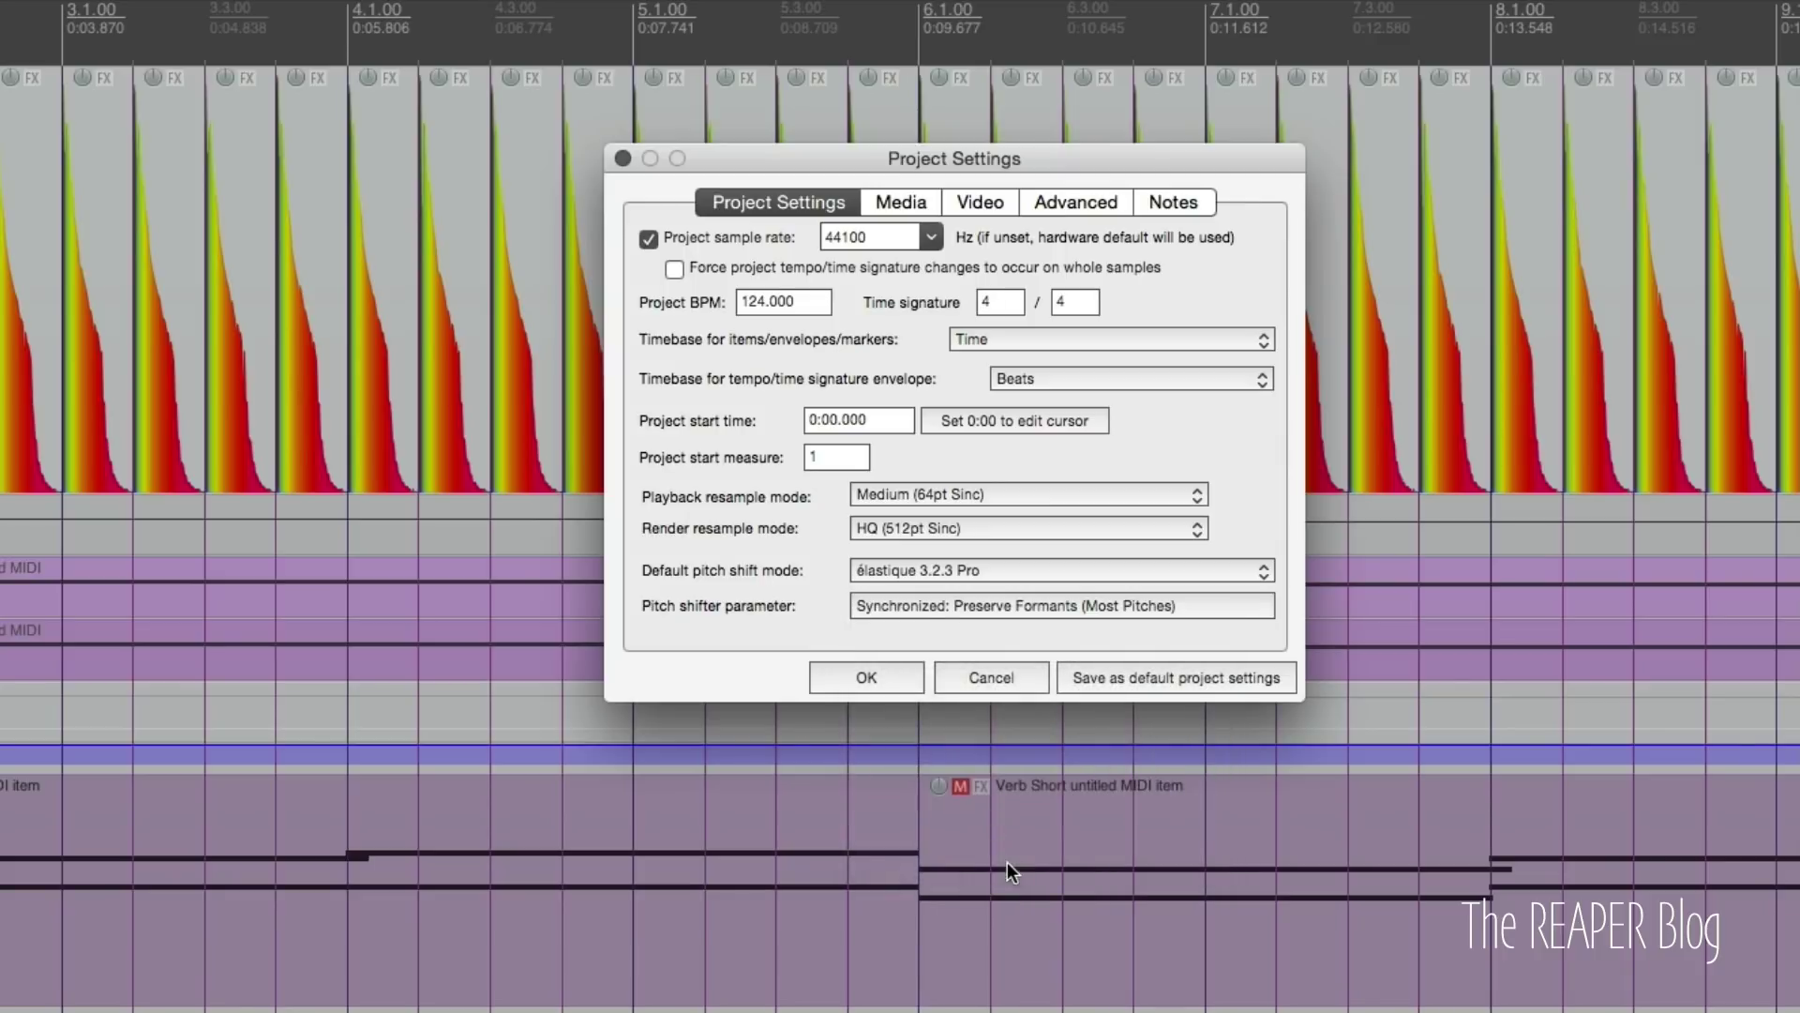
pyautogui.click(1128, 600)
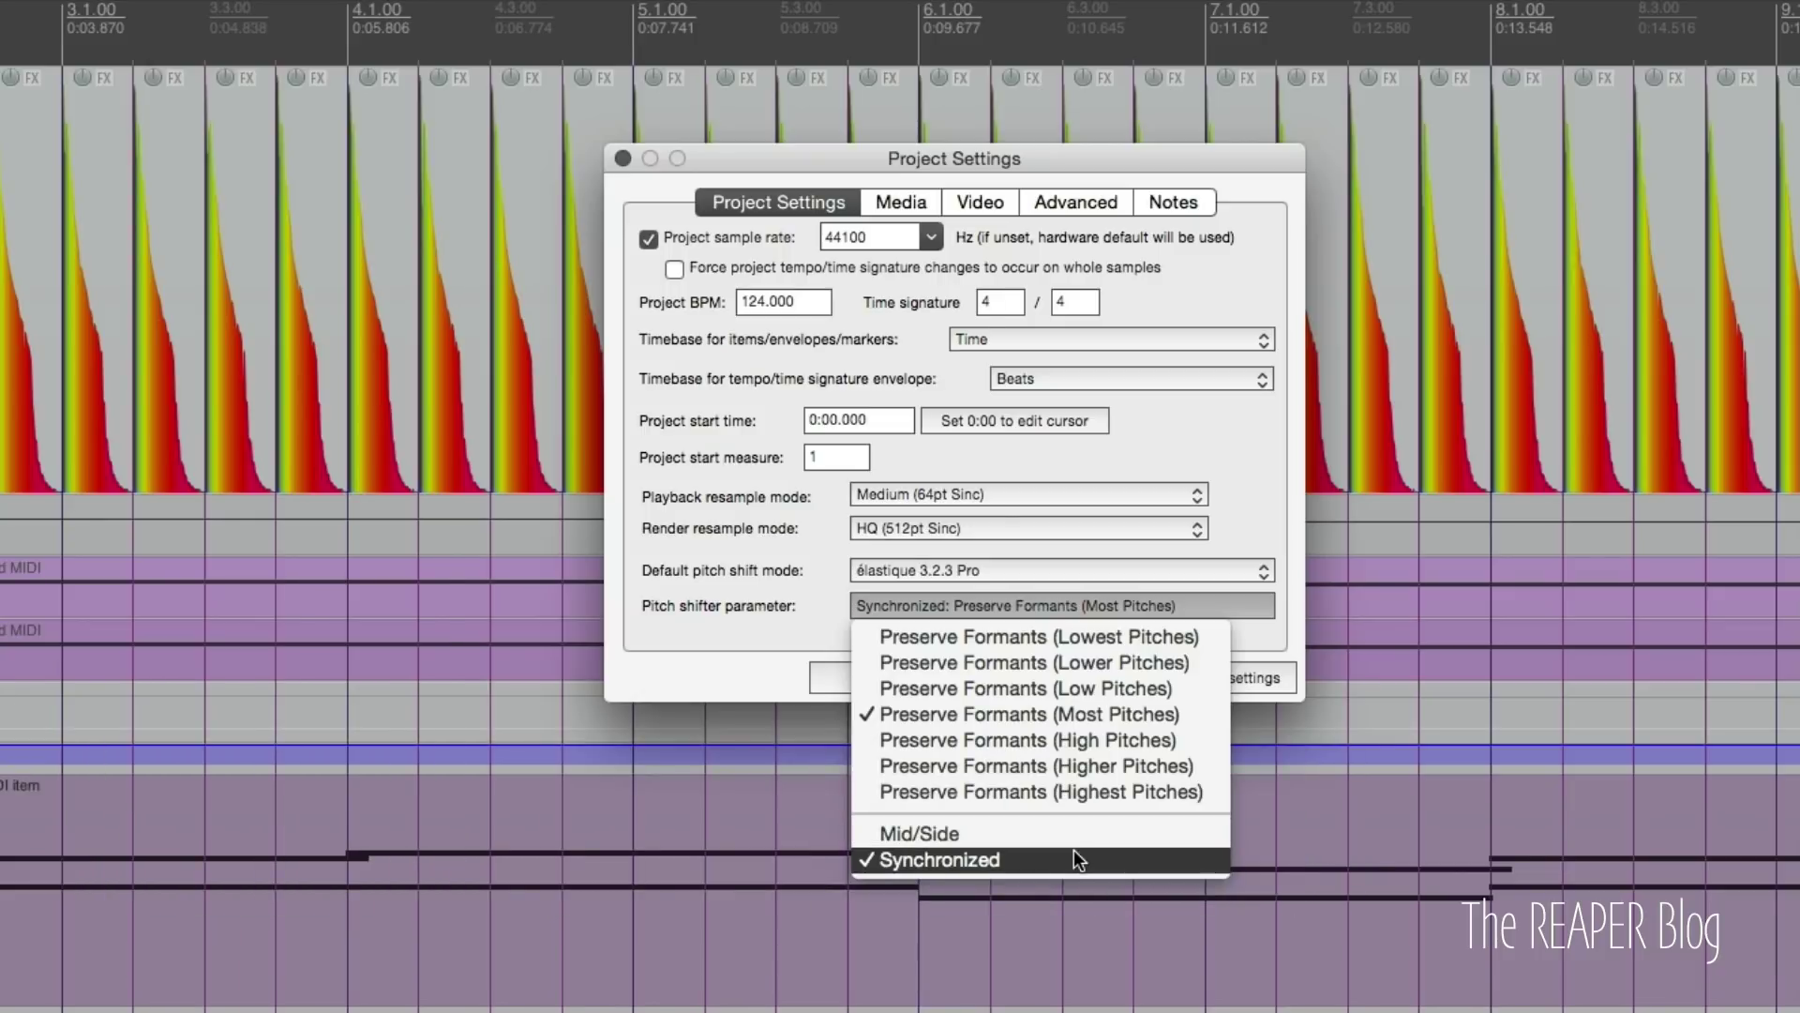
# - Switch default pitch shift mode to Rubber Band Library, close settings, and scroll to Jan23_h4n_STE-000.wav
pyautogui.click(1073, 849)
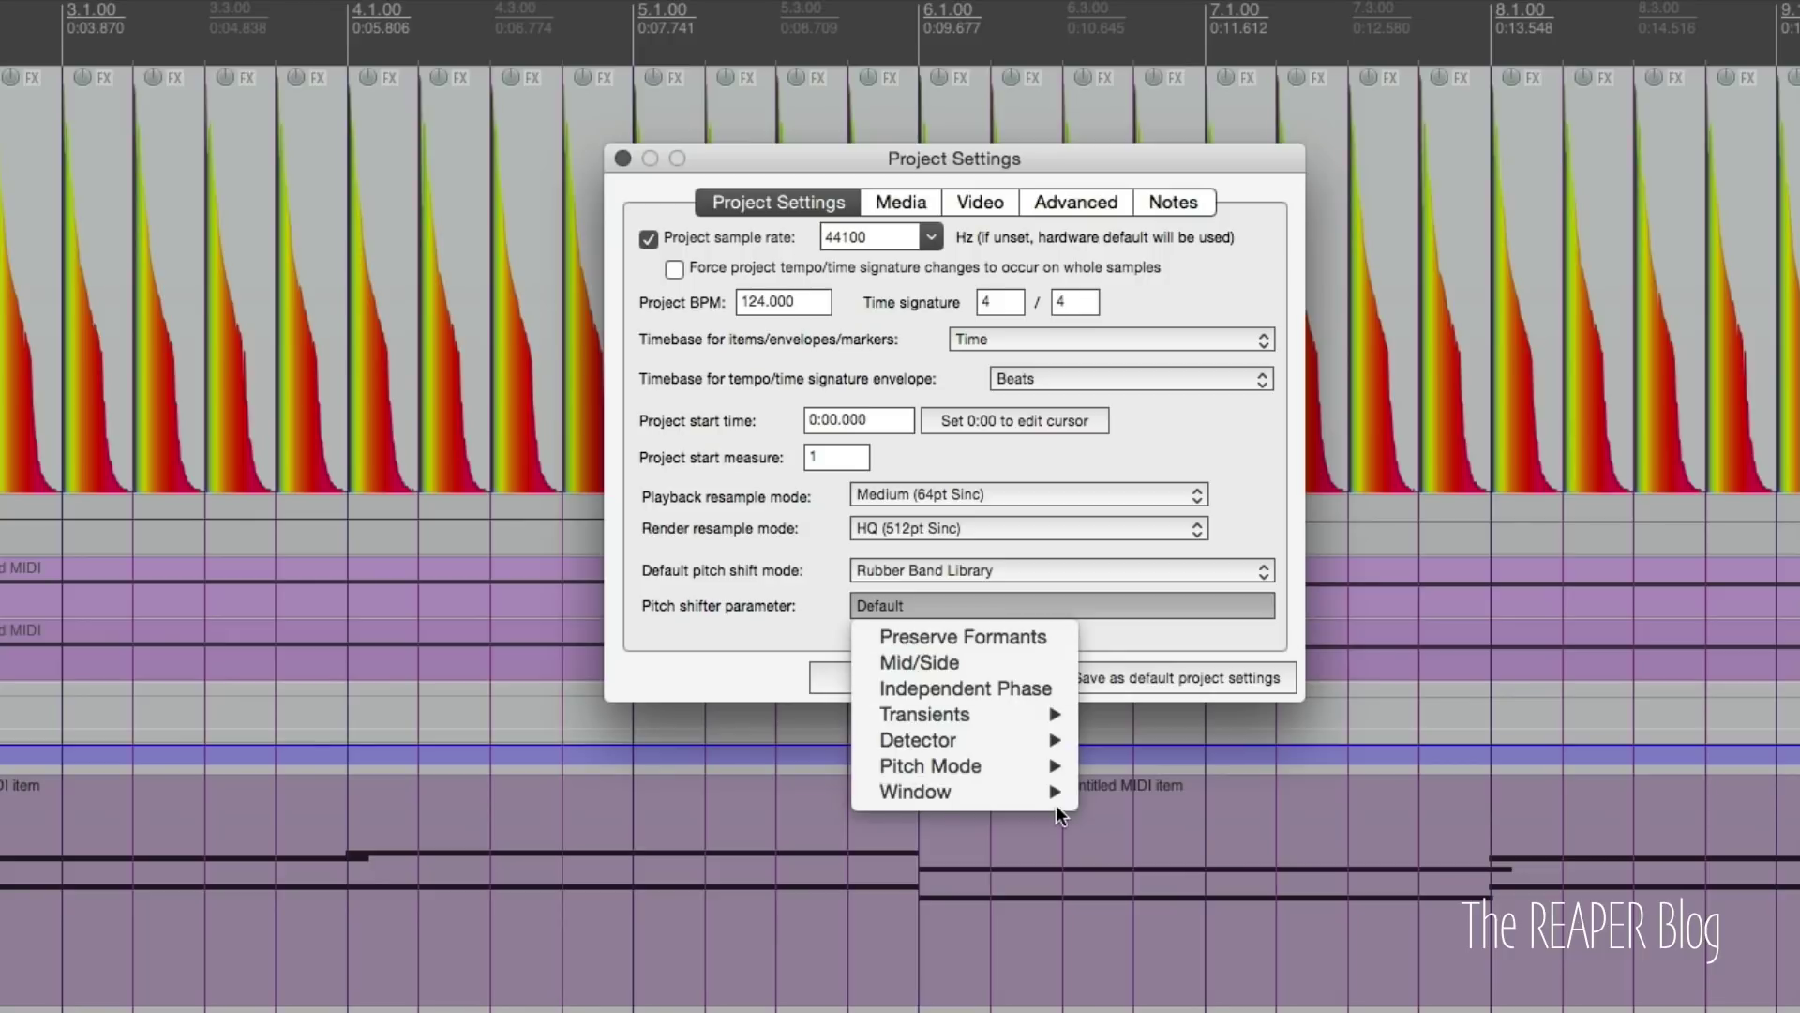
pyautogui.moveTo(1050, 775)
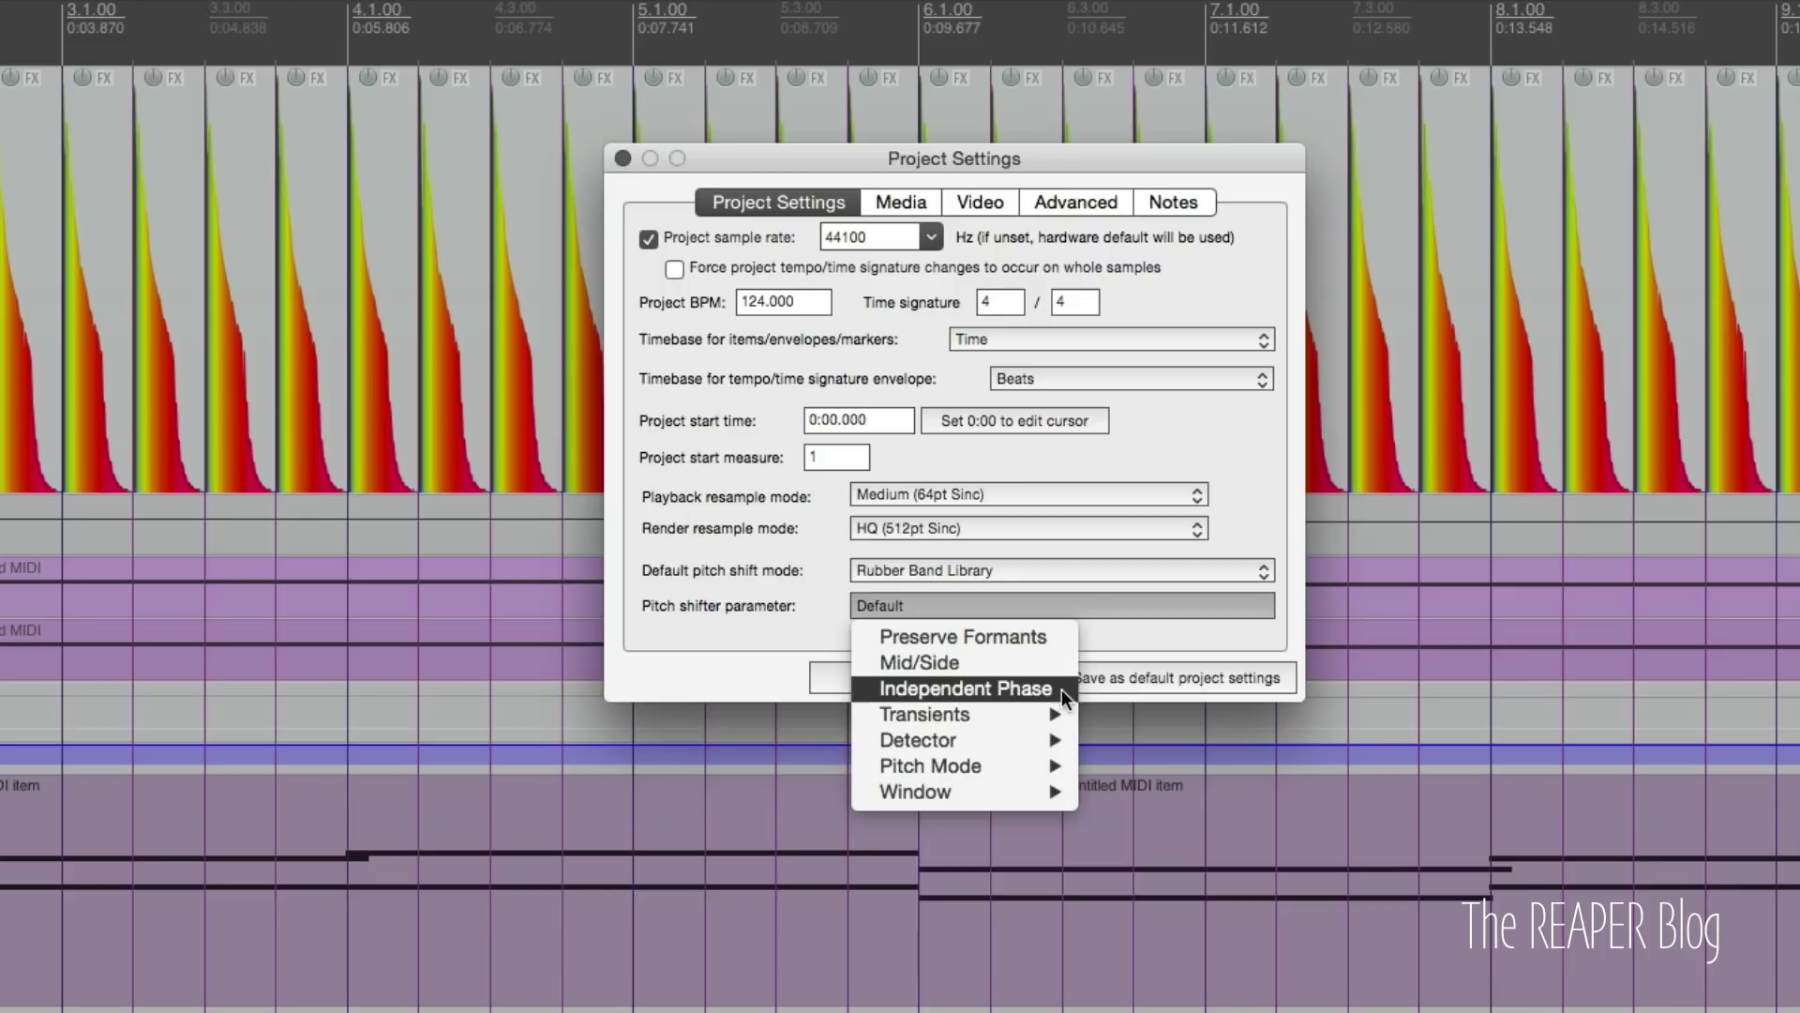
pyautogui.click(1093, 640)
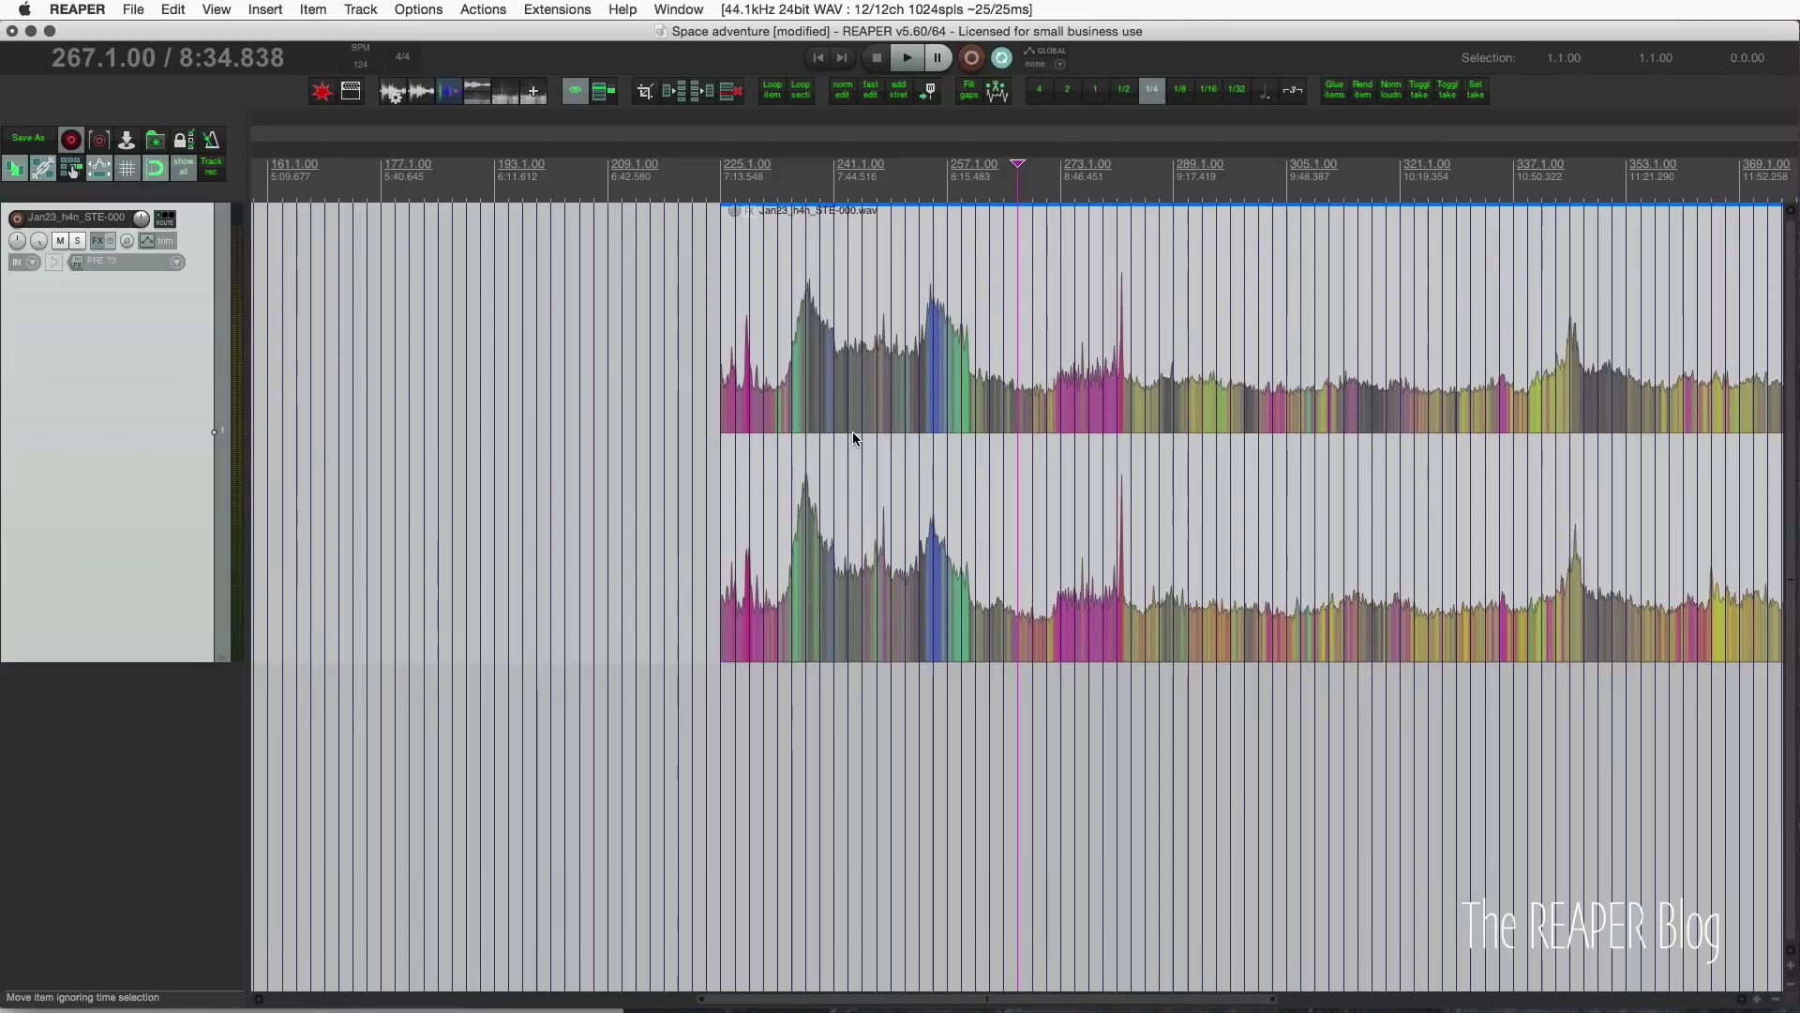
pyautogui.hscroll(5, 852, 435)
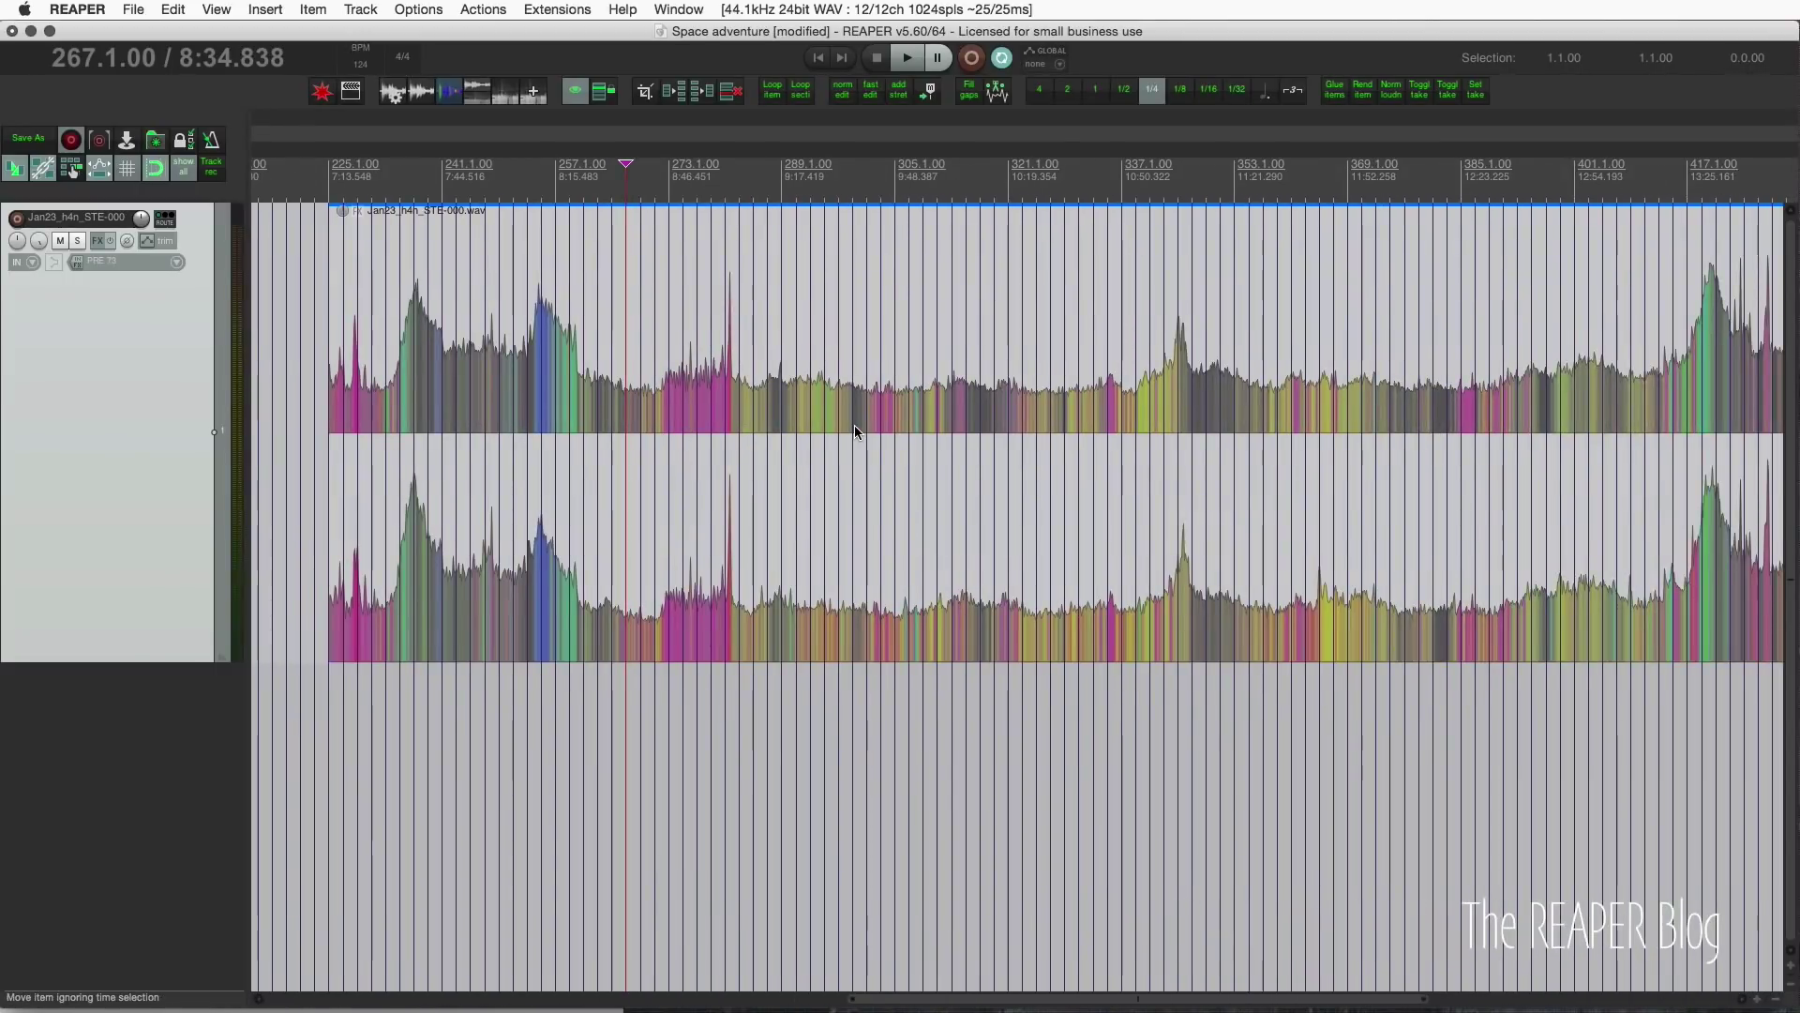
# - Display the Jan23_h4n_STE-000.wav item as a spectrogram and play from just before the squeak
pyautogui.rightClick(655, 262)
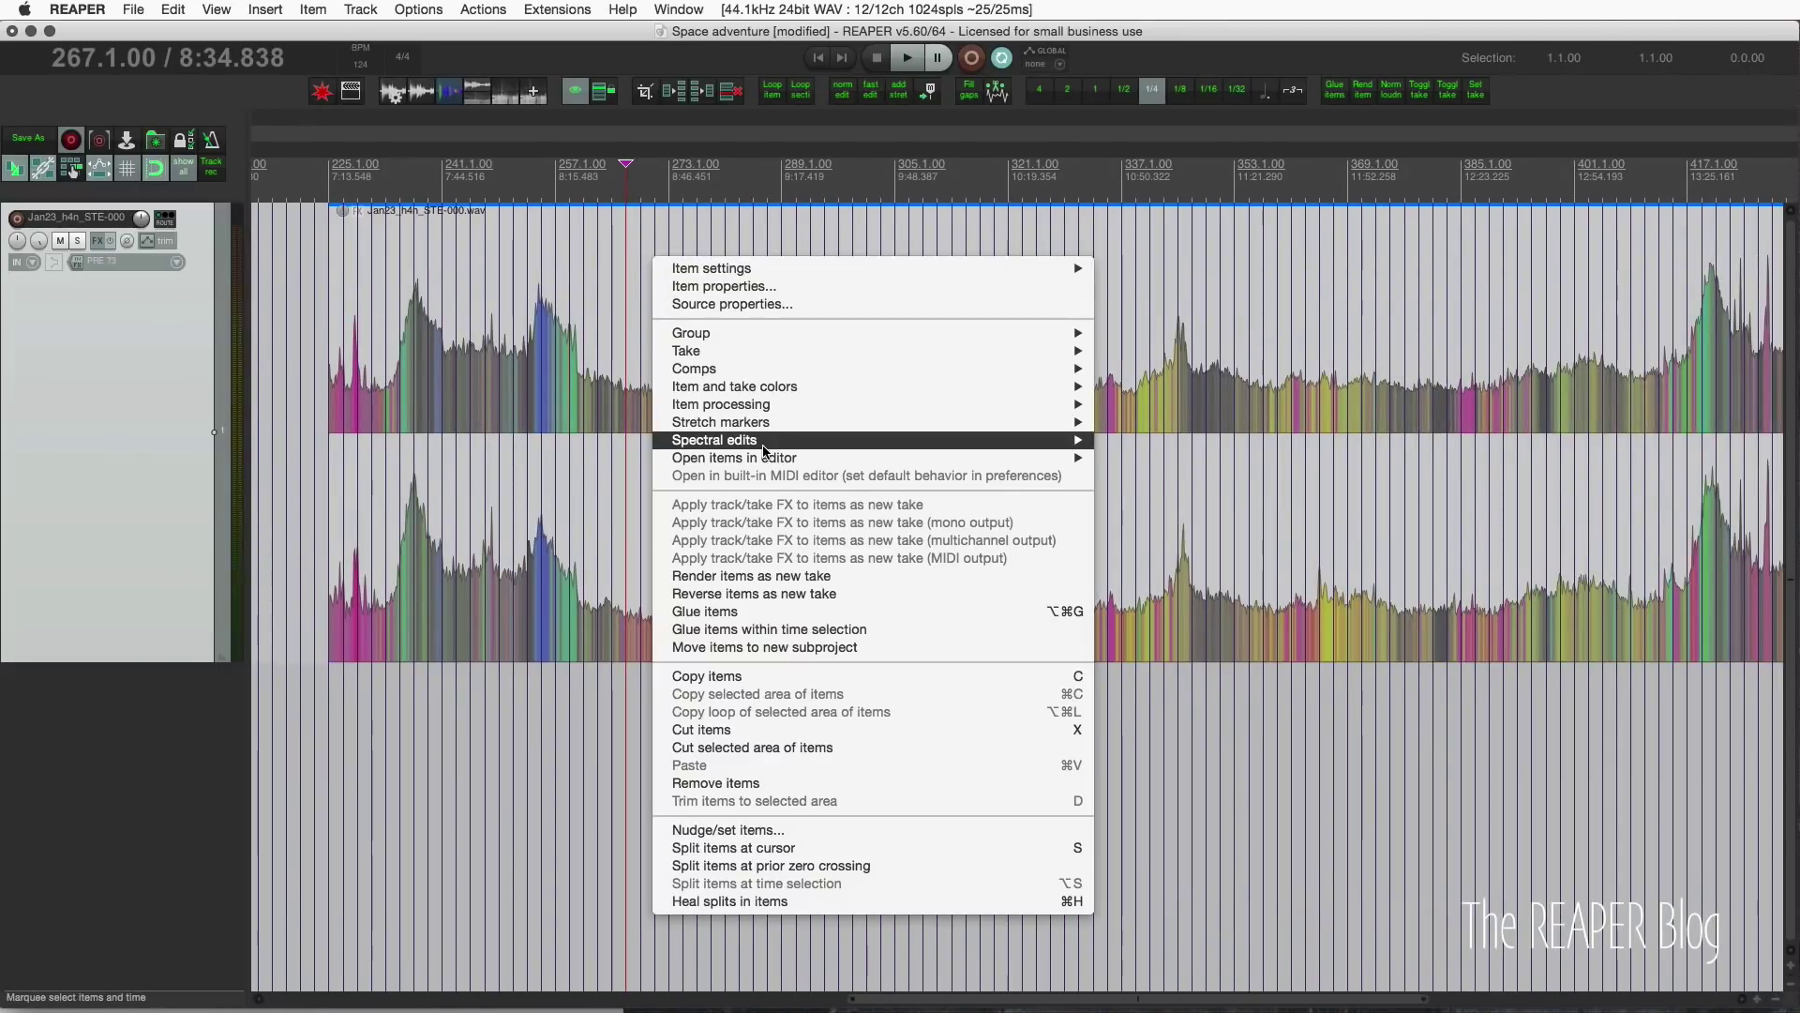
pyautogui.moveTo(777, 433)
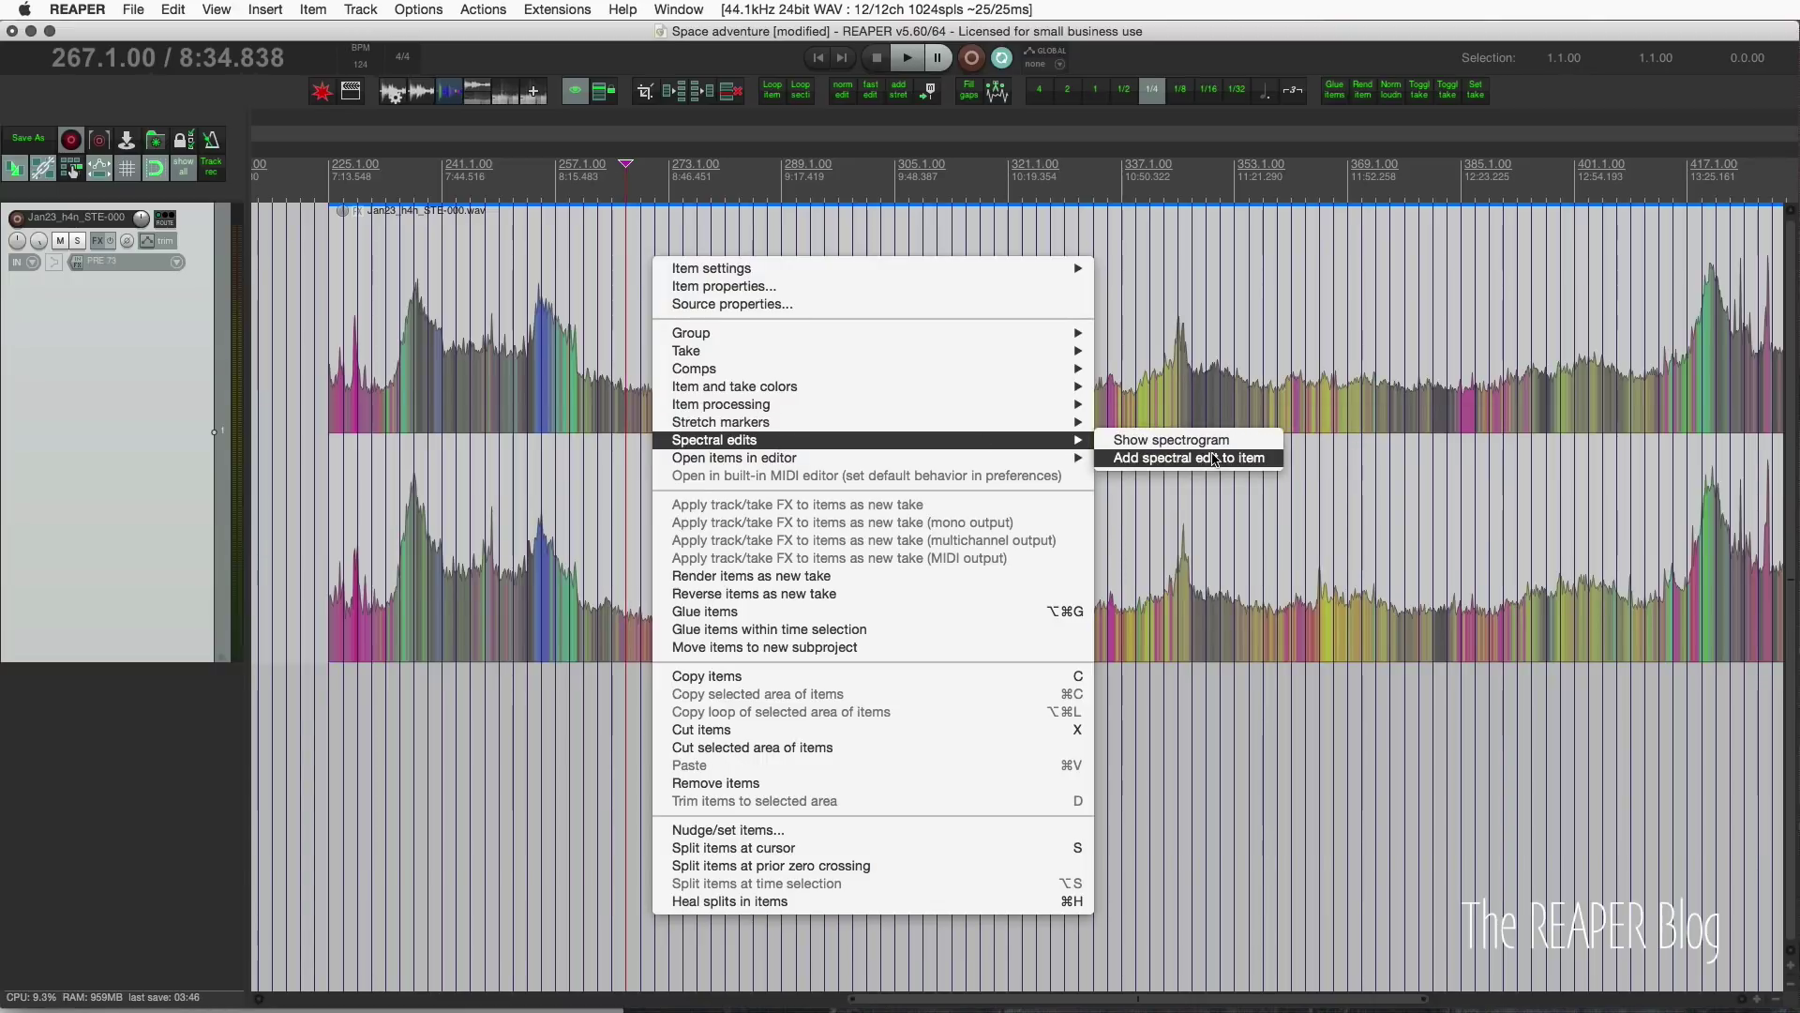
pyautogui.click(1215, 444)
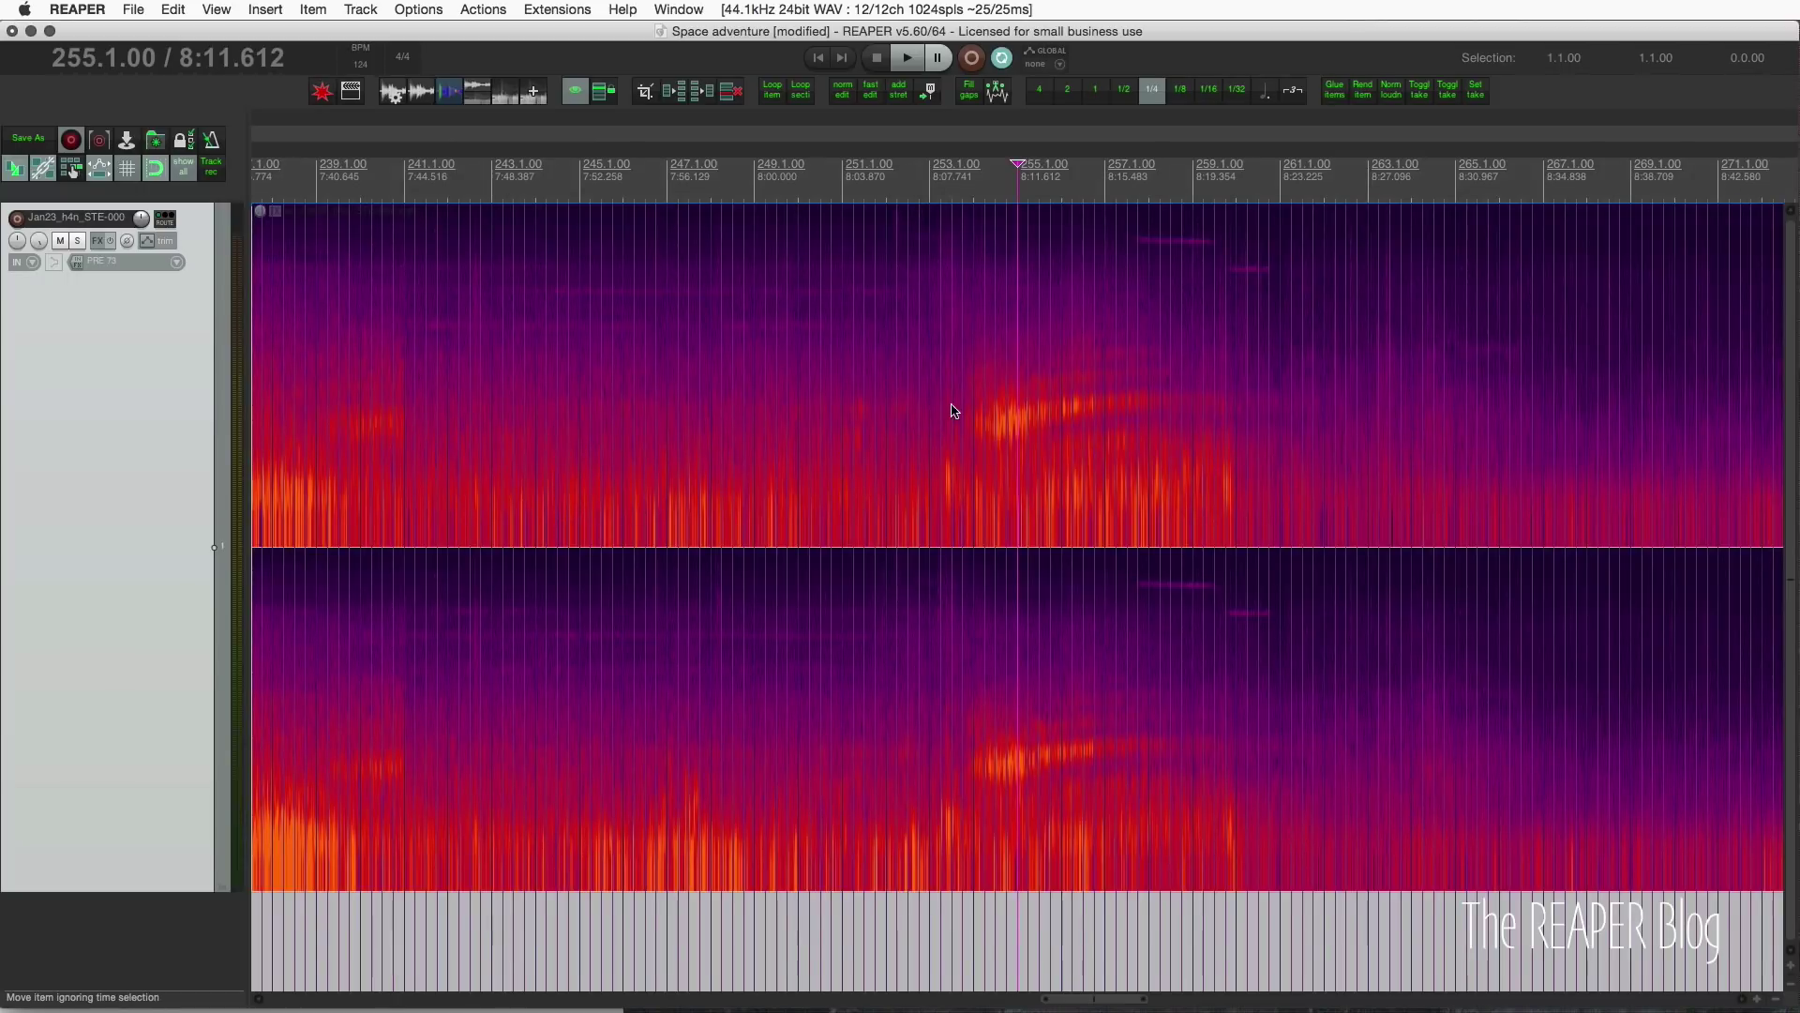
pyautogui.hscroll(3, 948, 412)
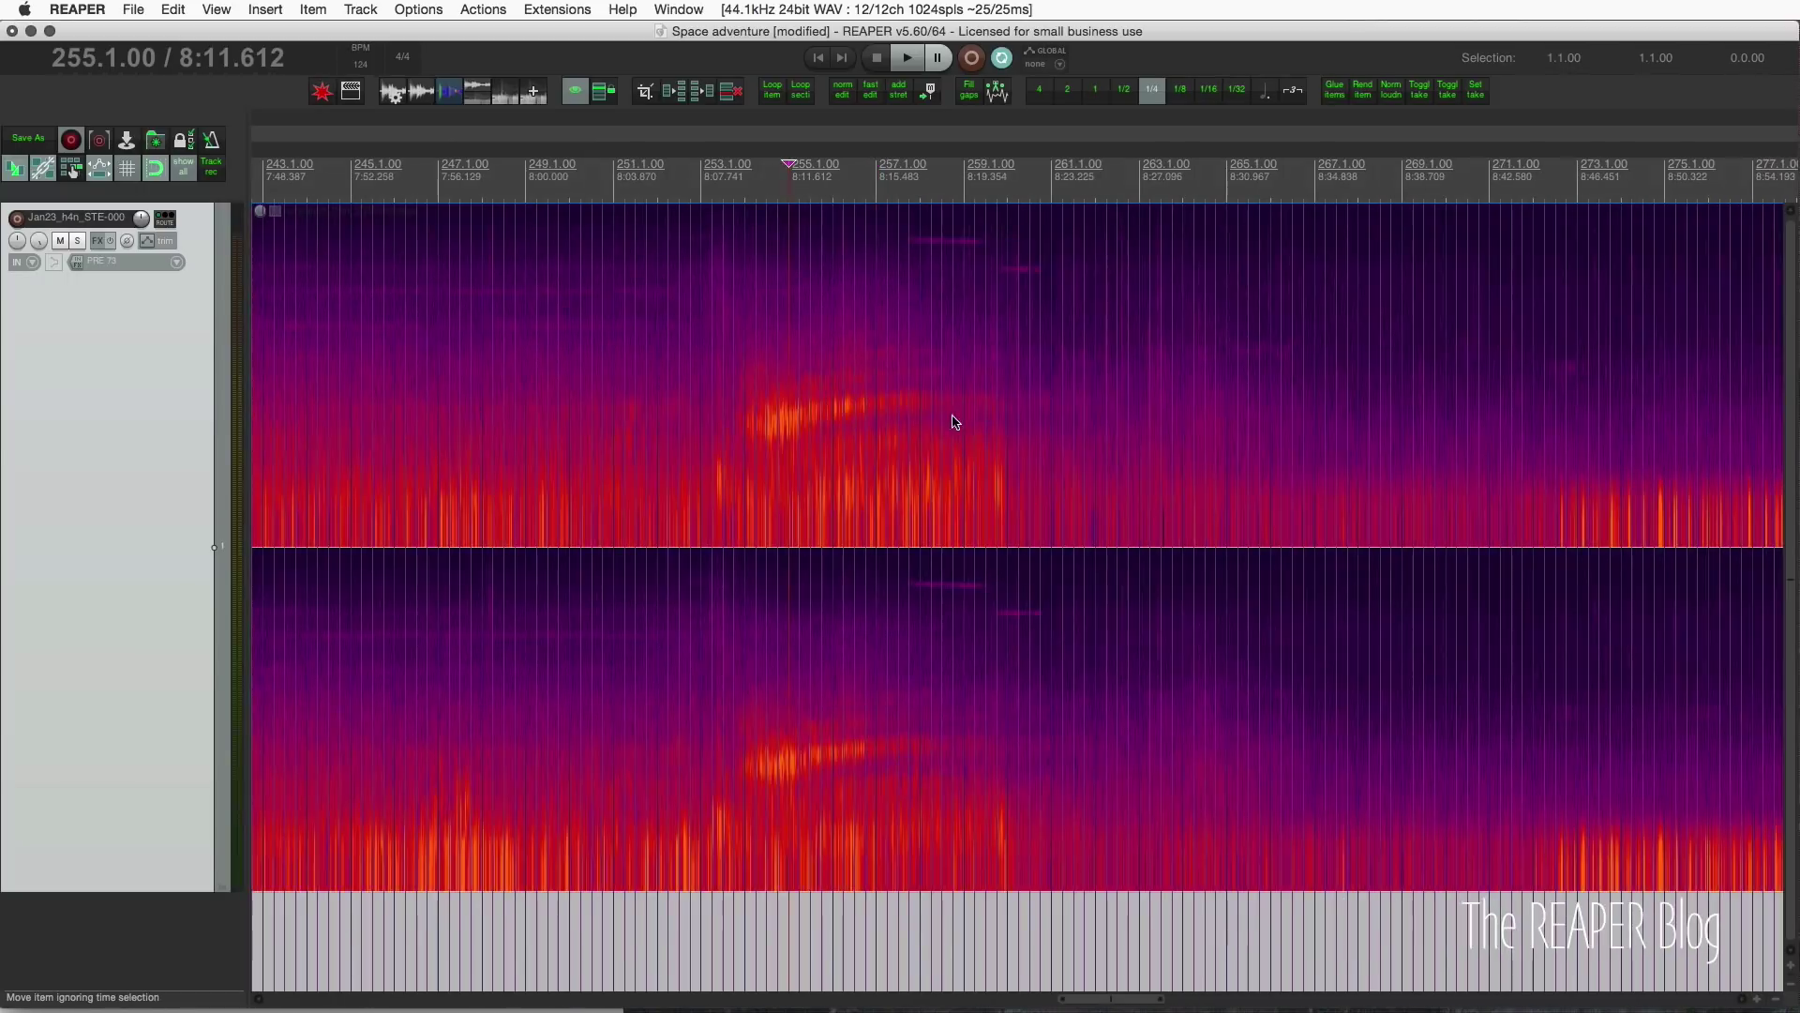
pyautogui.click(764, 351)
pyautogui.press('space')
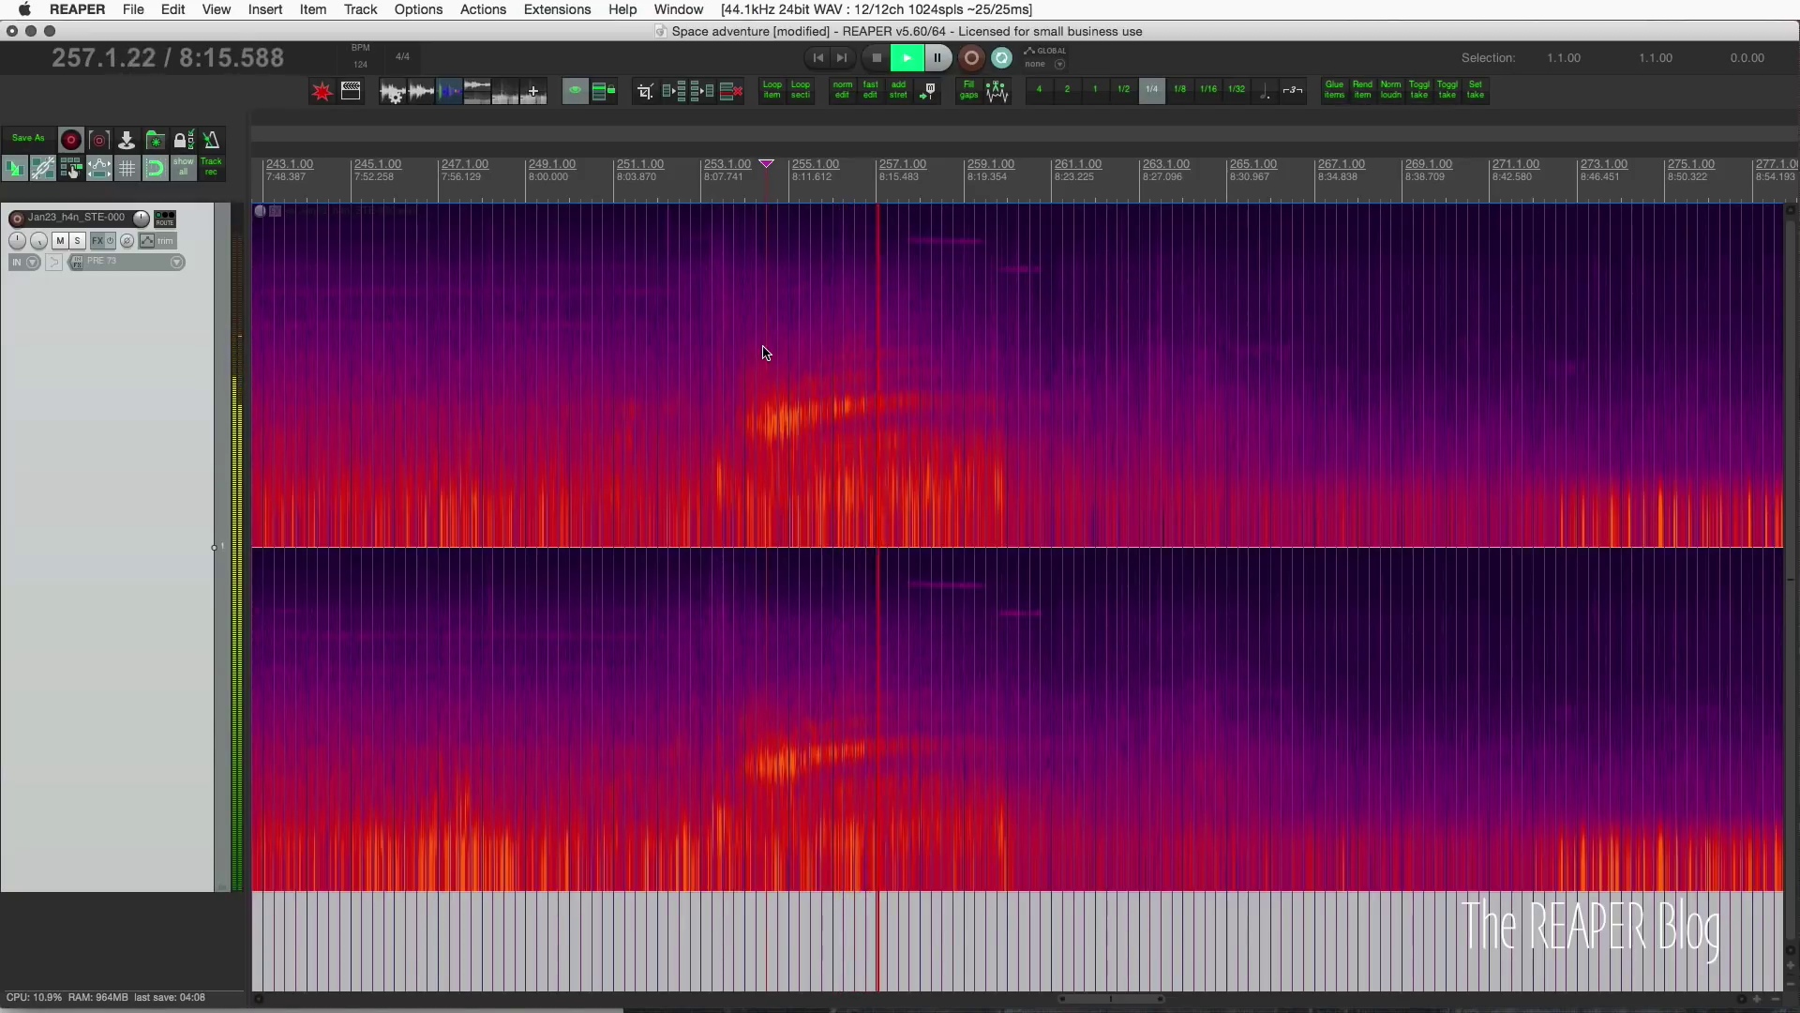
# - Hide the grid lines over the spectrogram and stop playback around bar 259
pyautogui.hscroll(-3, 956, 404)
pyautogui.scroll(3, 956, 403)
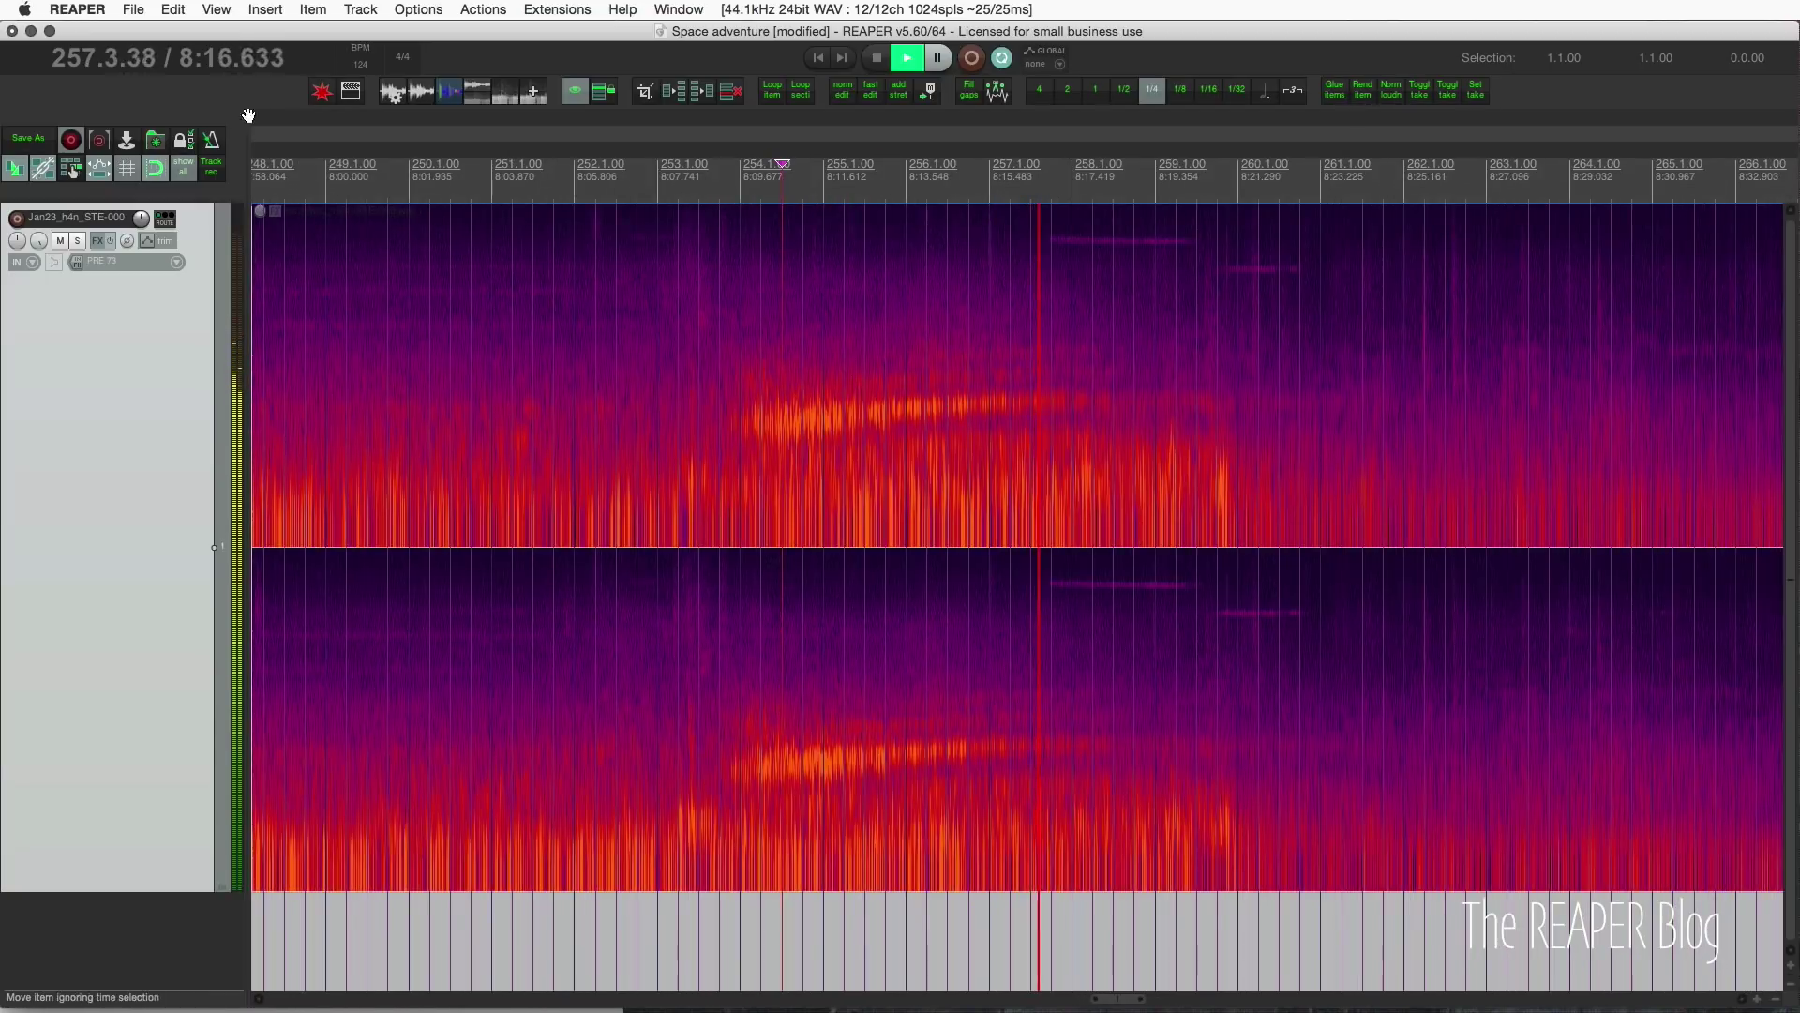
pyautogui.click(128, 170)
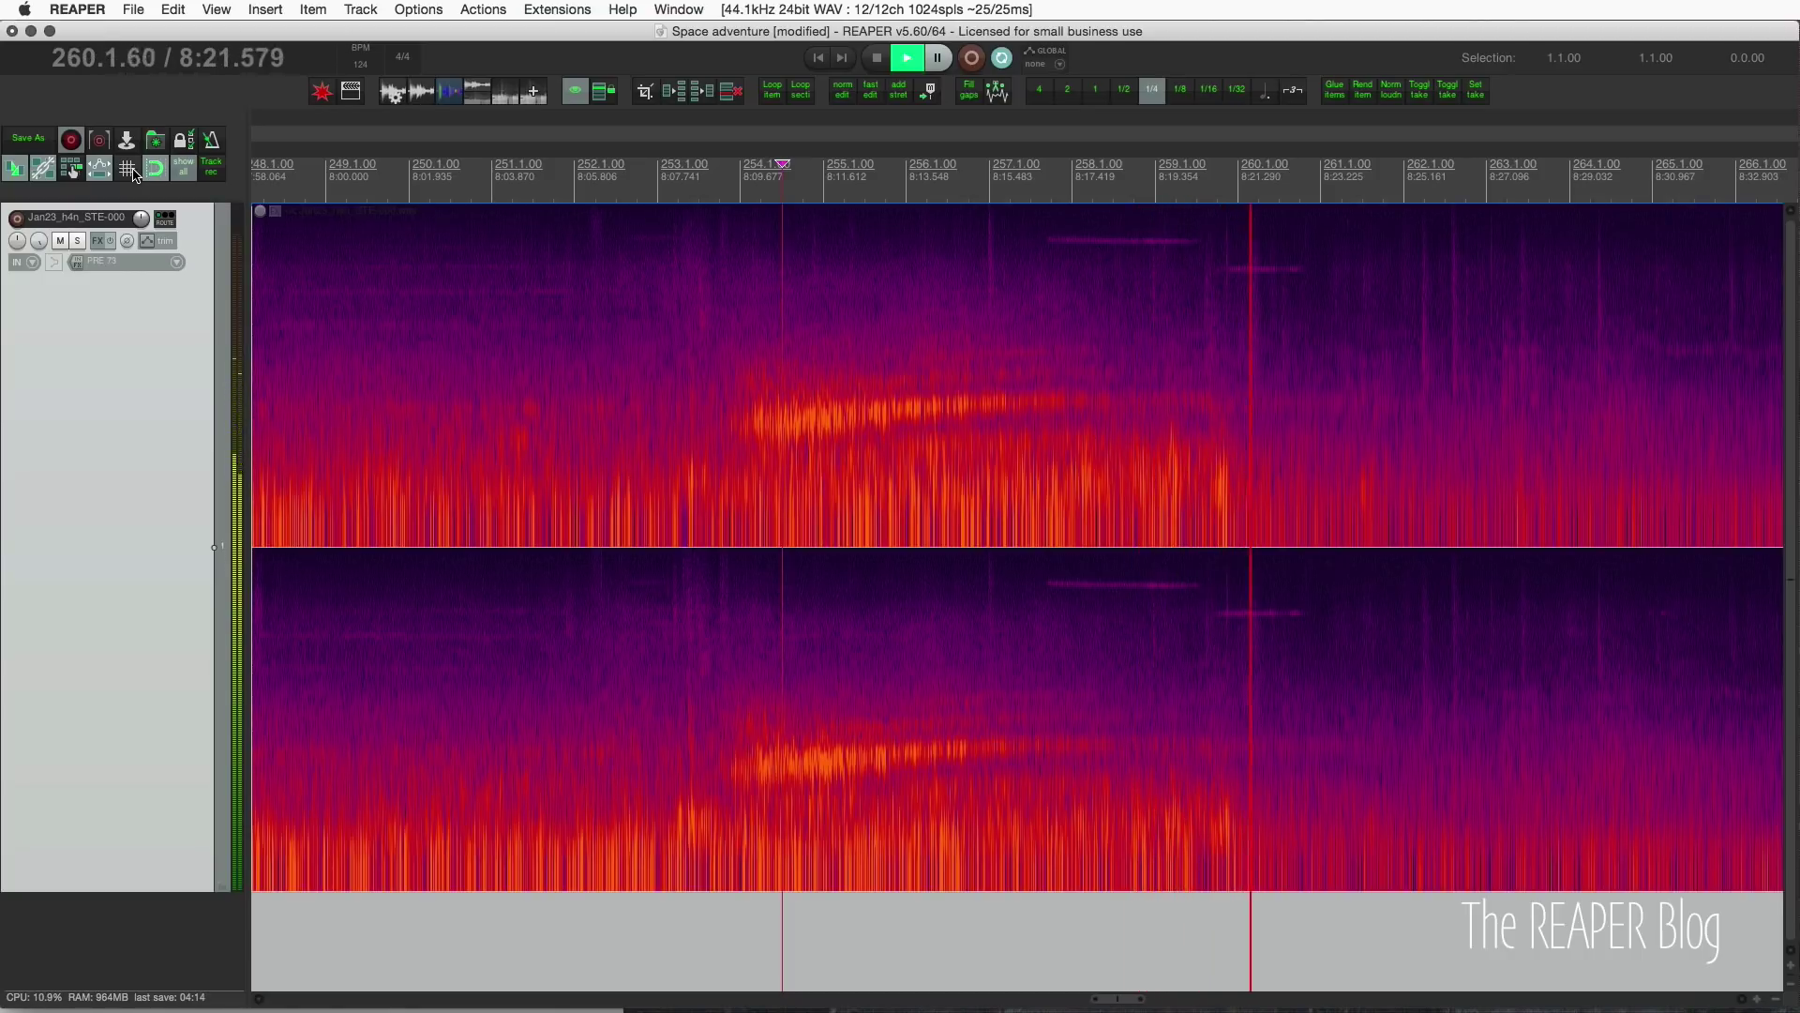
pyautogui.hscroll(3, 551, 276)
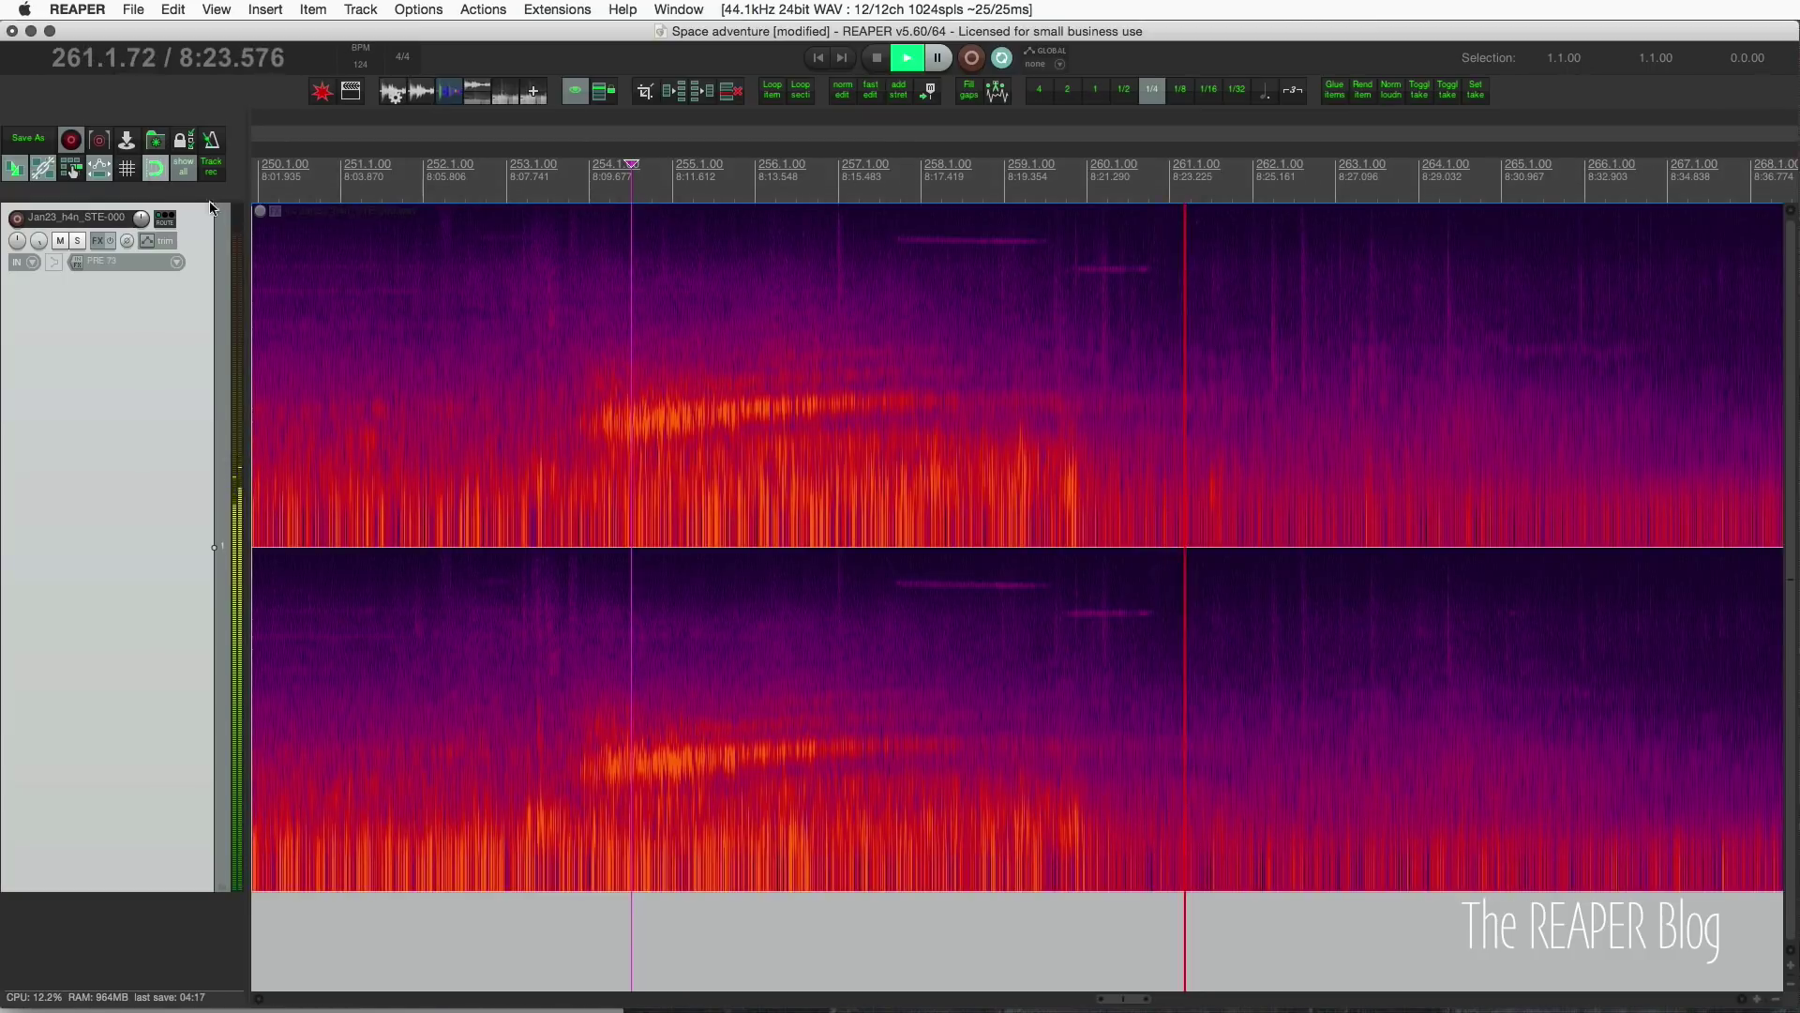
pyautogui.click(1016, 297)
pyautogui.press('space')
pyautogui.scroll(5, 1139, 337)
# - Audition the squeak area and select the time range 259.3.82 to 260.4.91
pyautogui.click(569, 321)
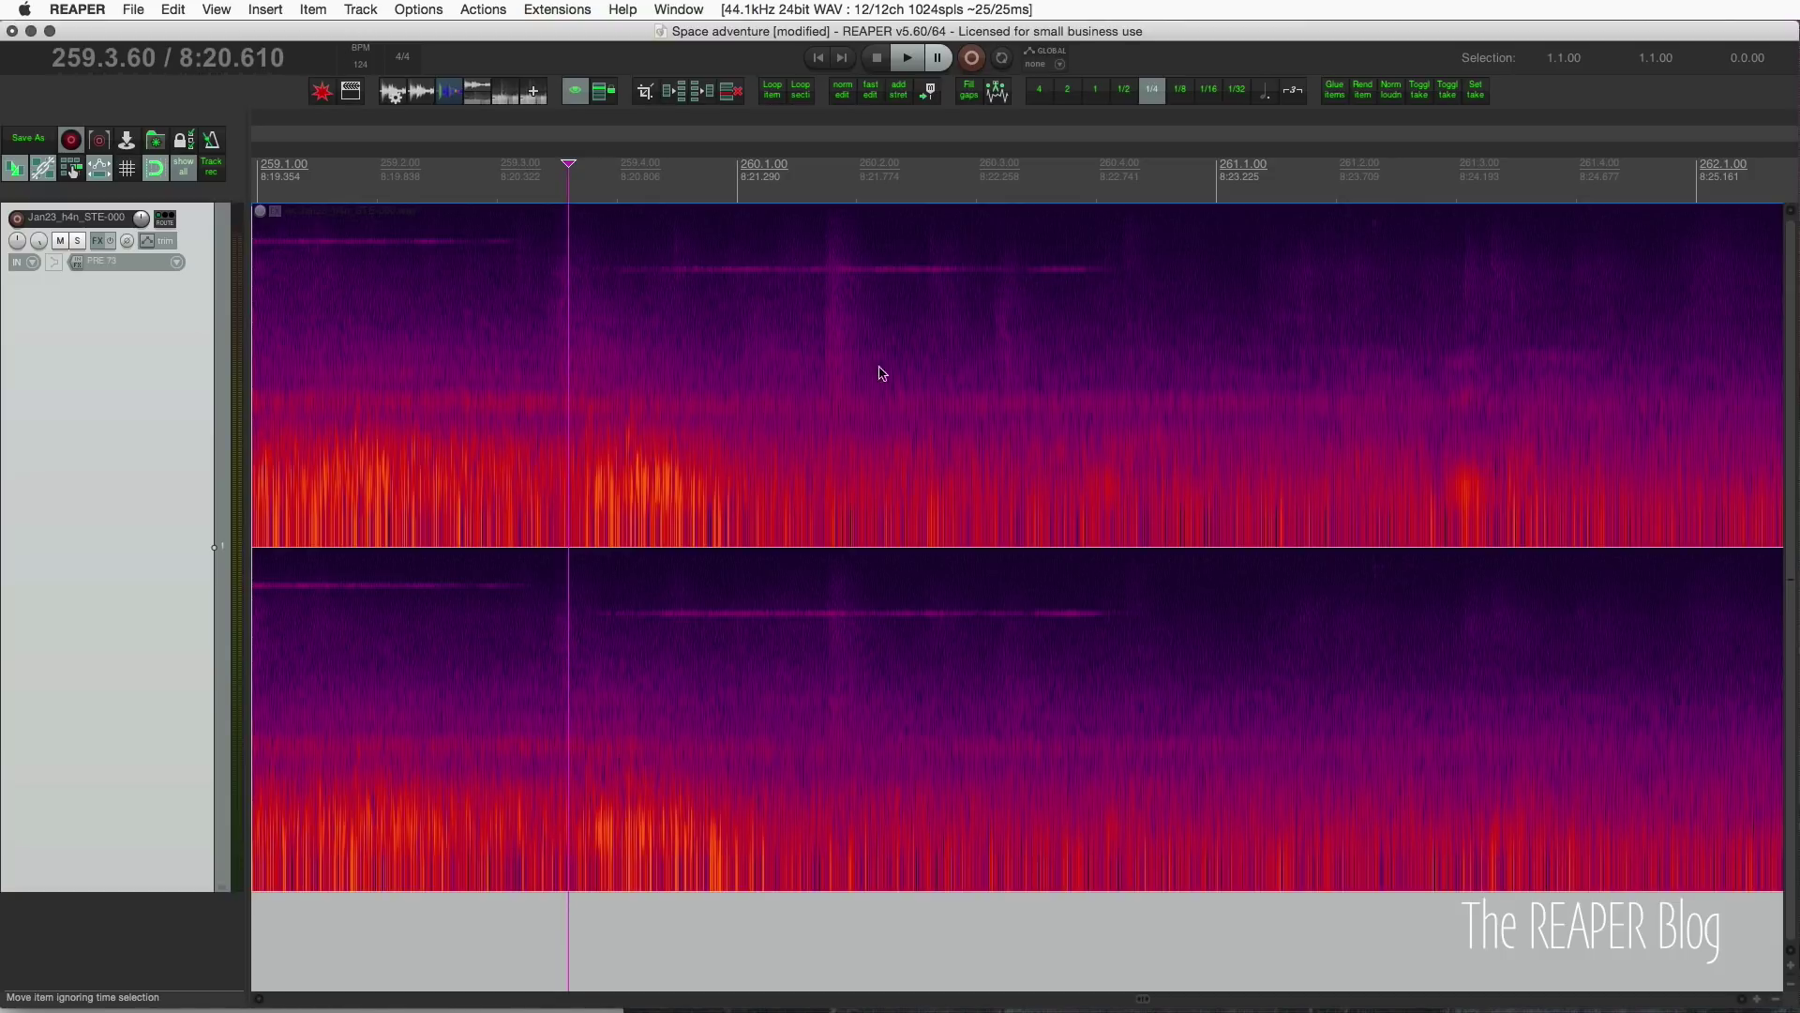
pyautogui.click(518, 315)
pyautogui.click(372, 359)
pyautogui.press('space')
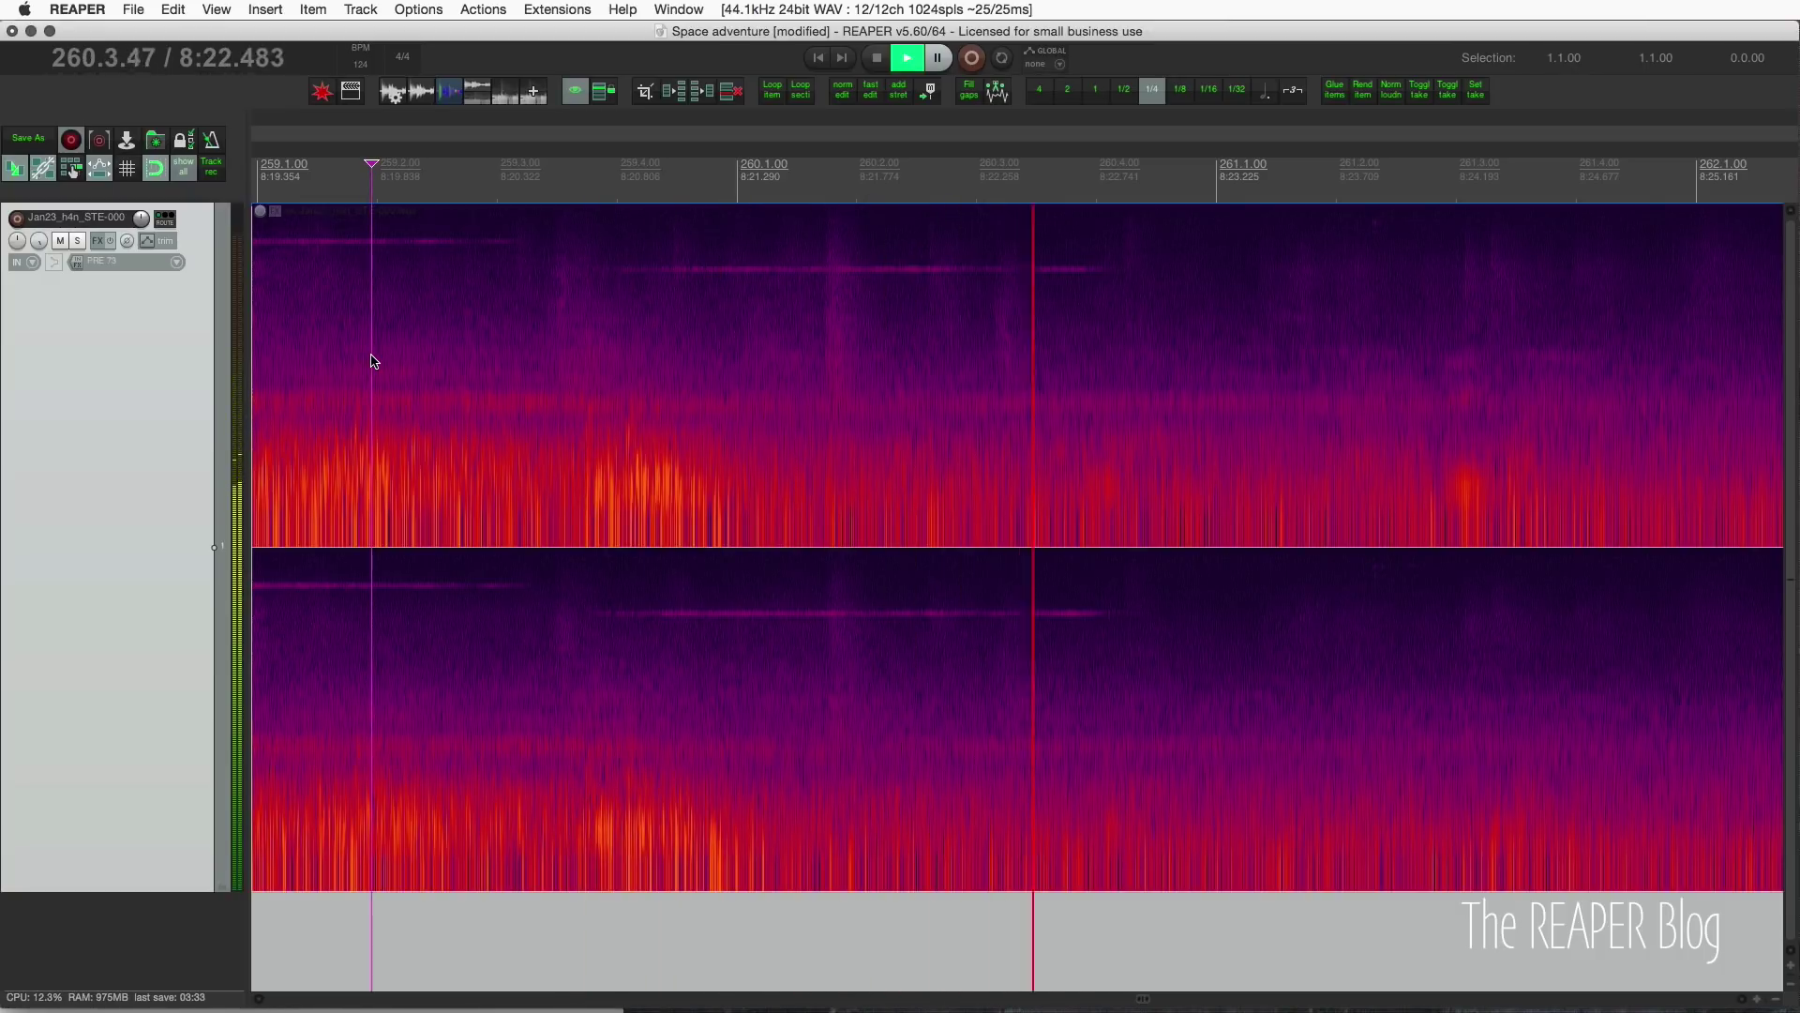
pyautogui.click(677, 314)
pyautogui.press('space')
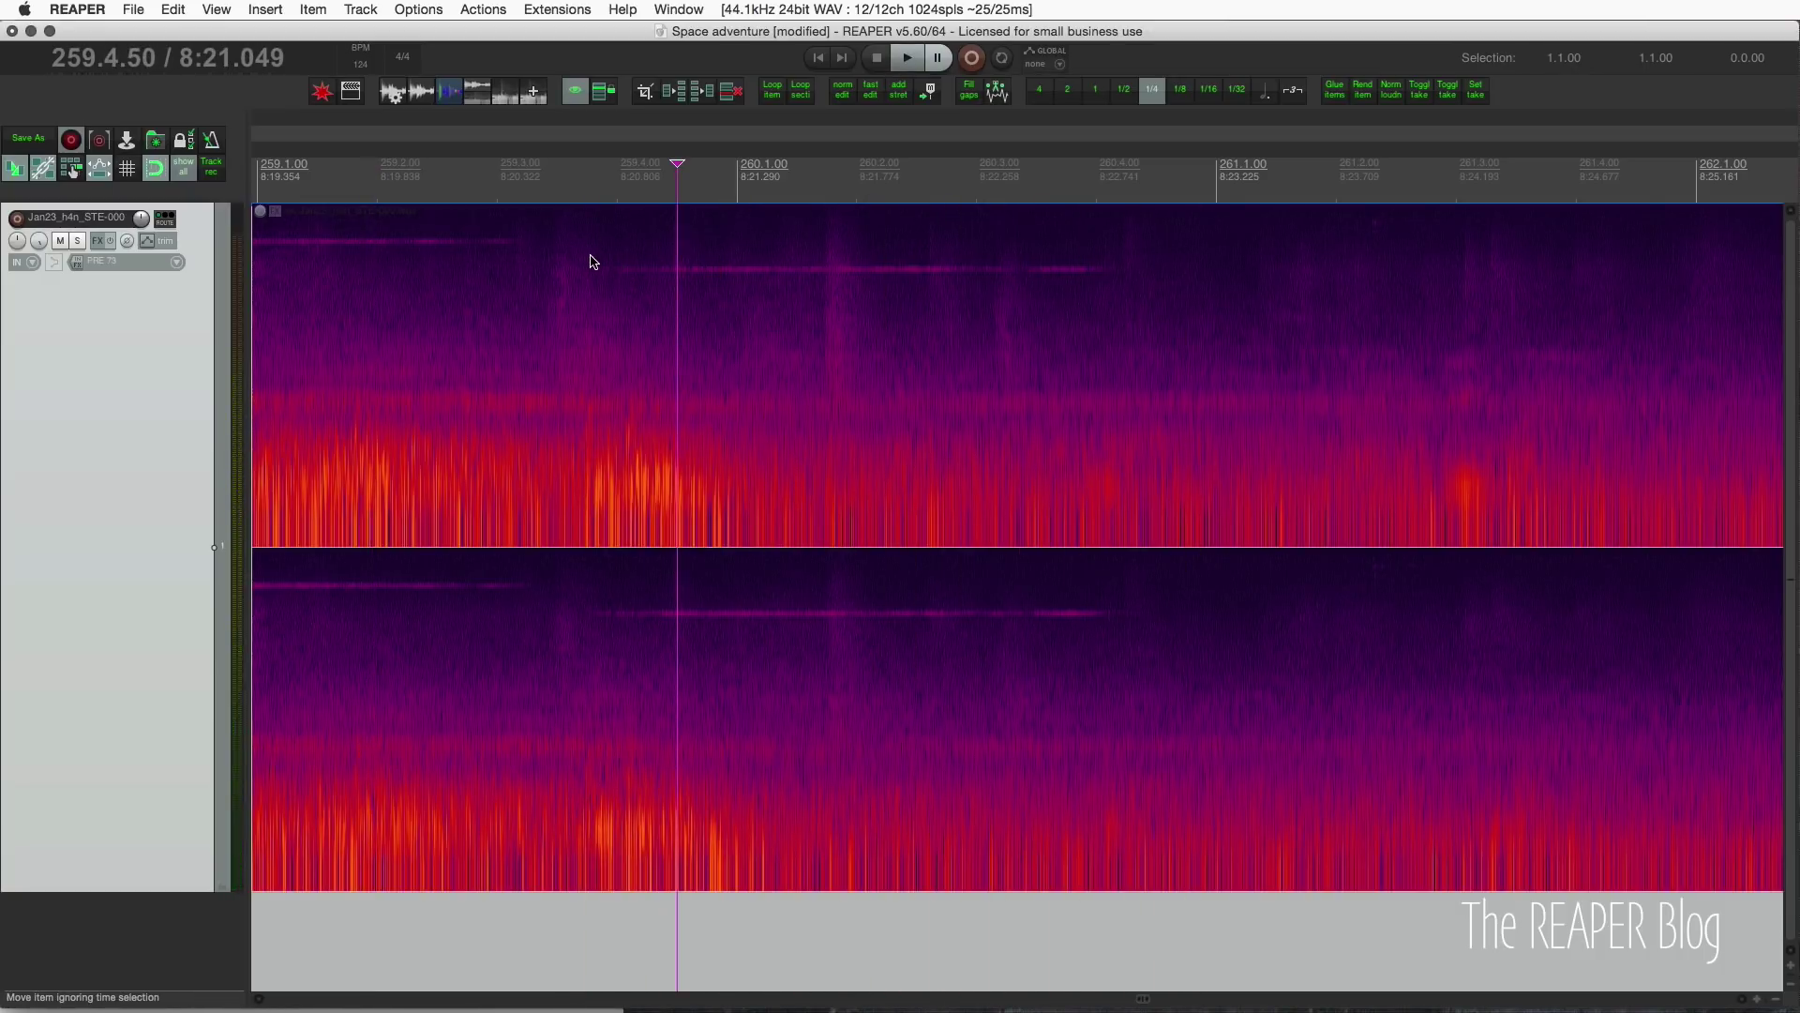
pyautogui.moveTo(596, 251); pyautogui.dragTo(1208, 300)
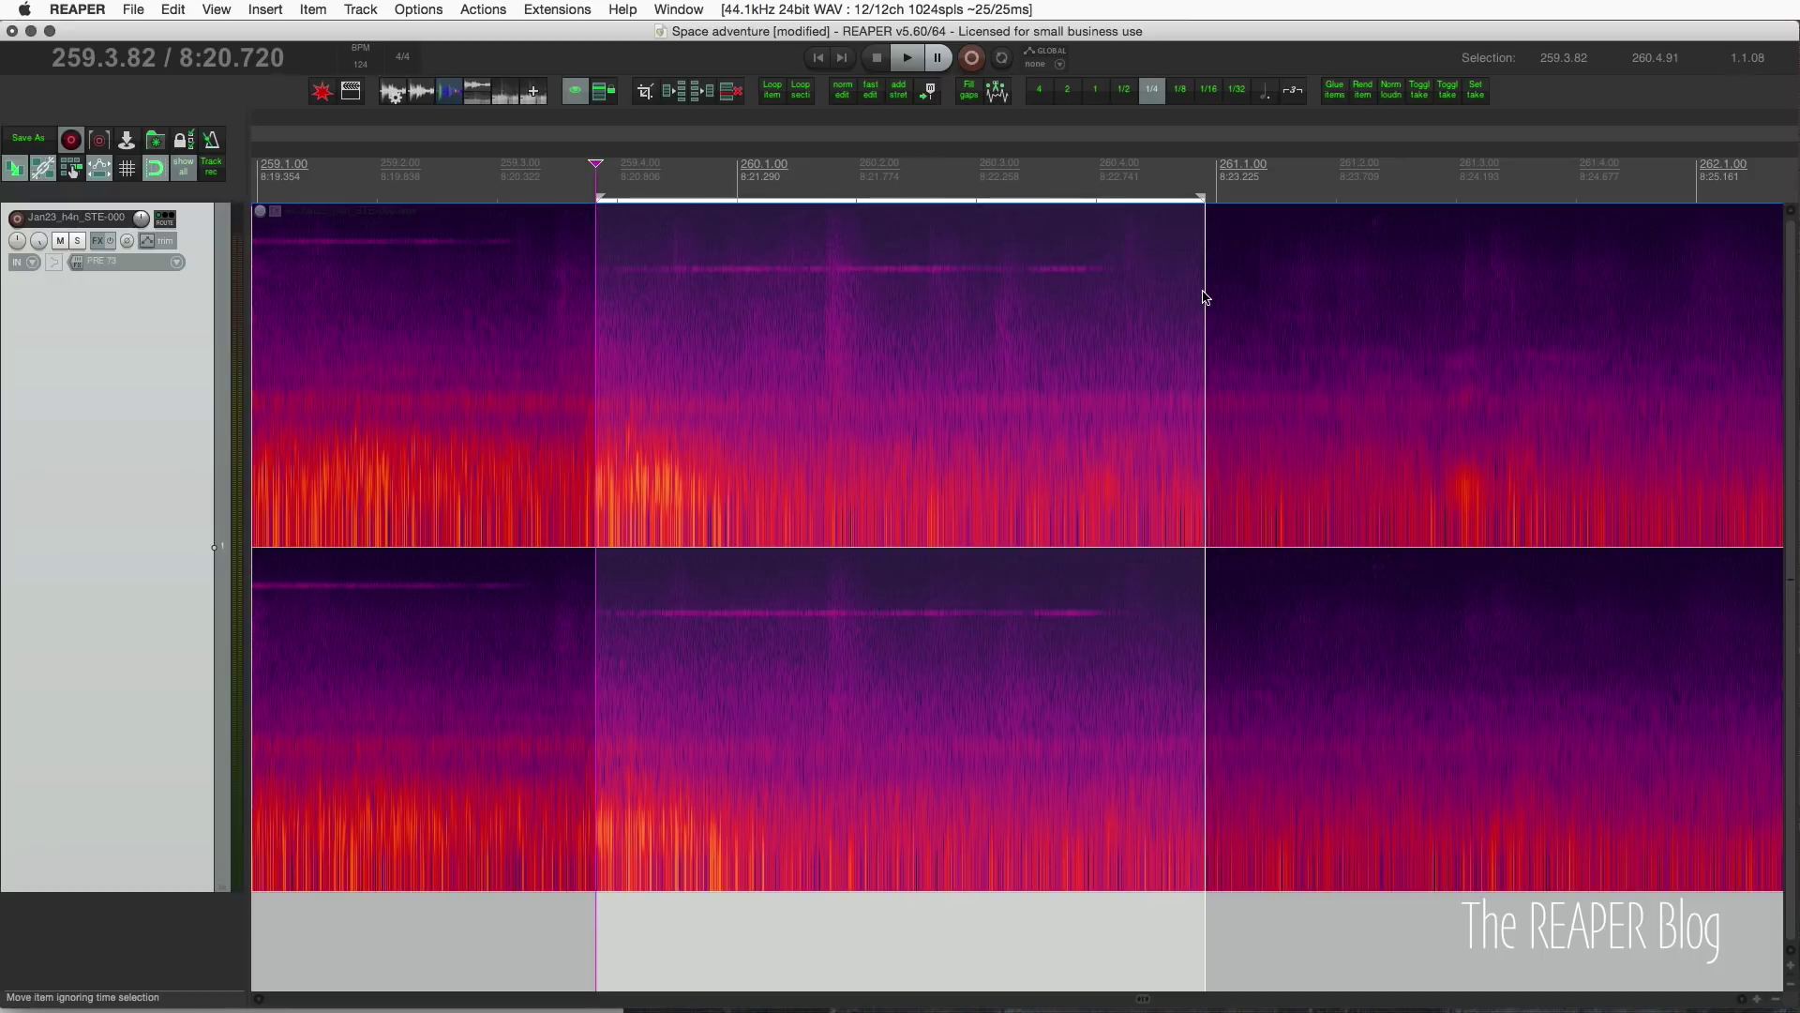
# - Add a spectral edit over the selection and raise its lower bound to 7340Hz, spanning 7340Hz–15157Hz
pyautogui.rightClick(1133, 306)
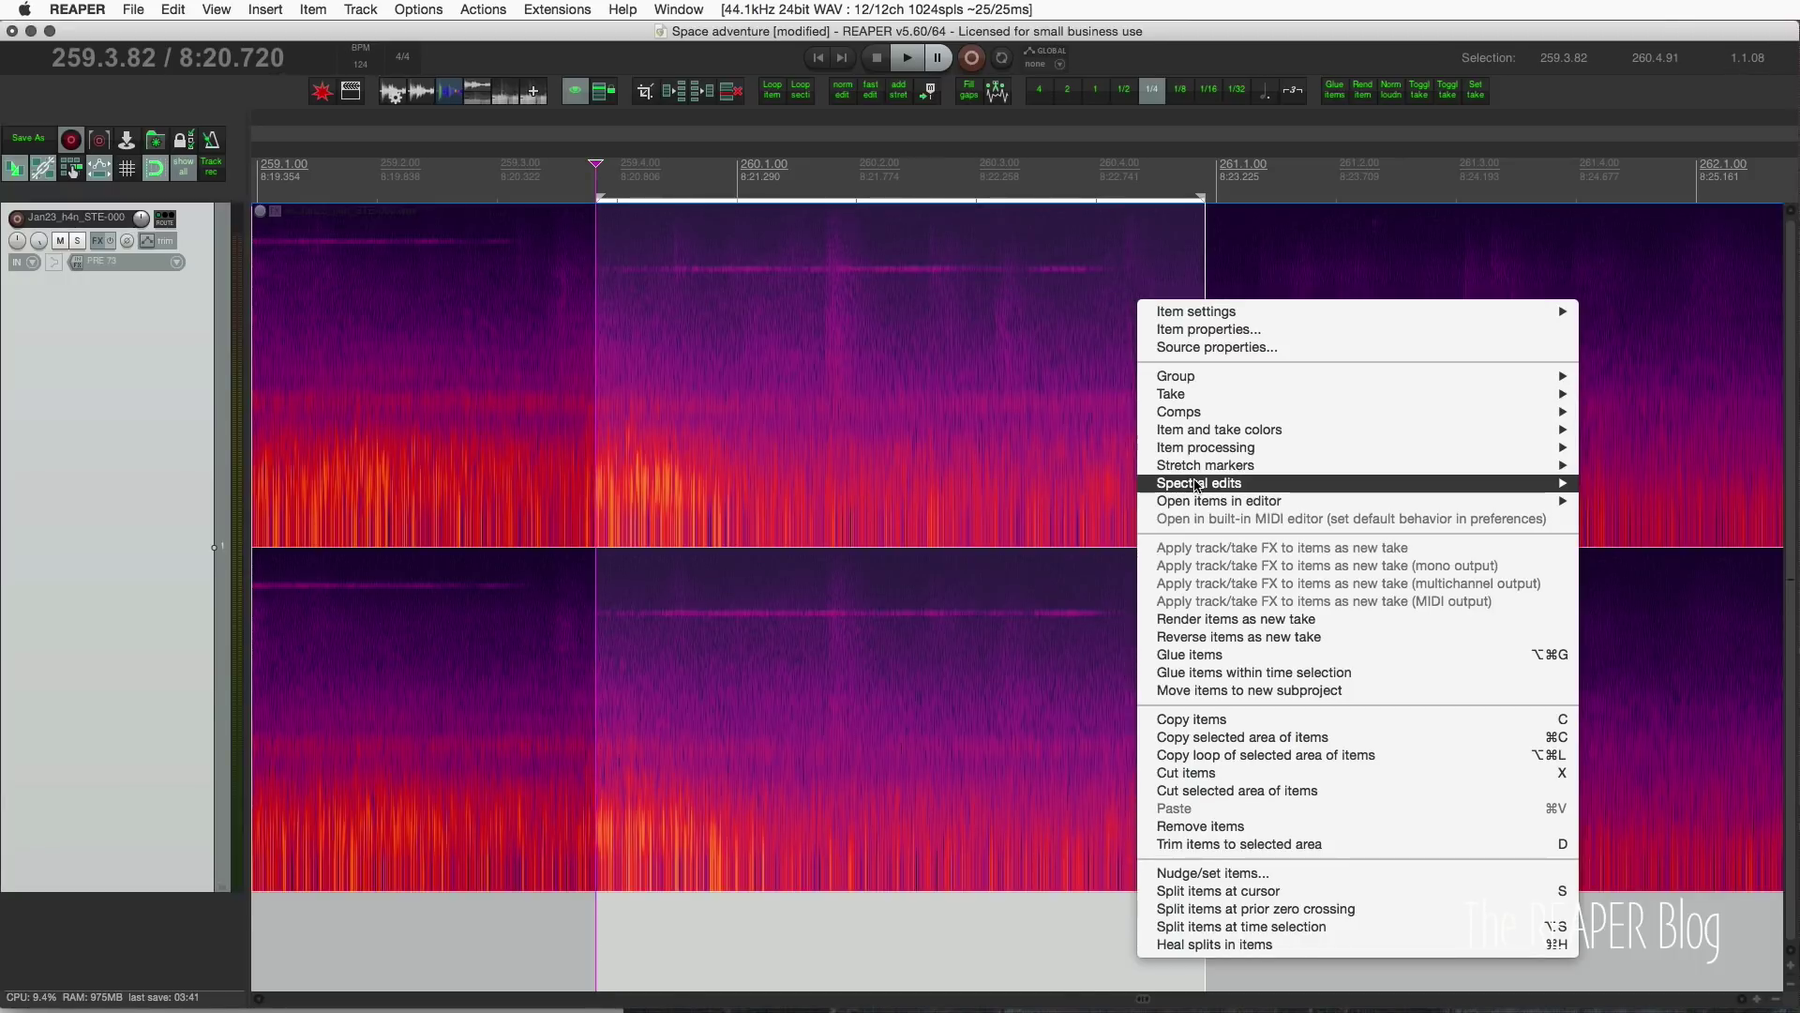
pyautogui.moveTo(1197, 485)
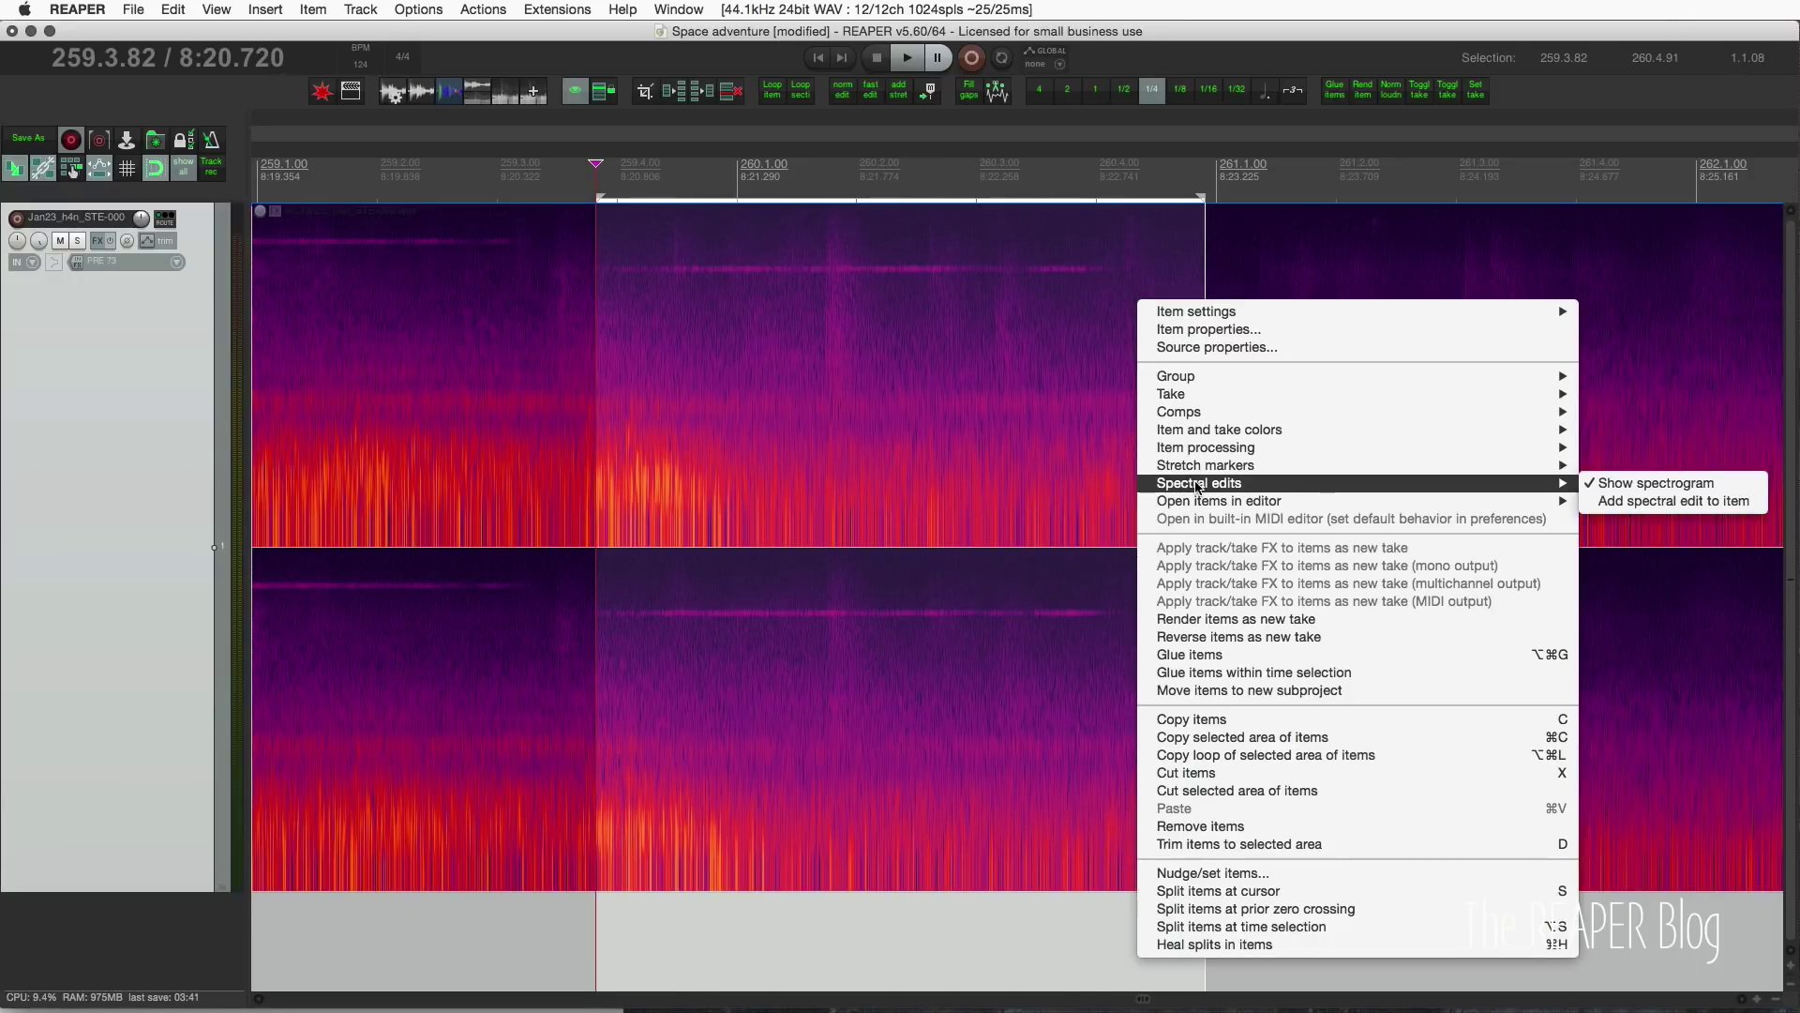
pyautogui.click(1672, 501)
pyautogui.moveTo(1050, 548); pyautogui.dragTo(1125, 262)
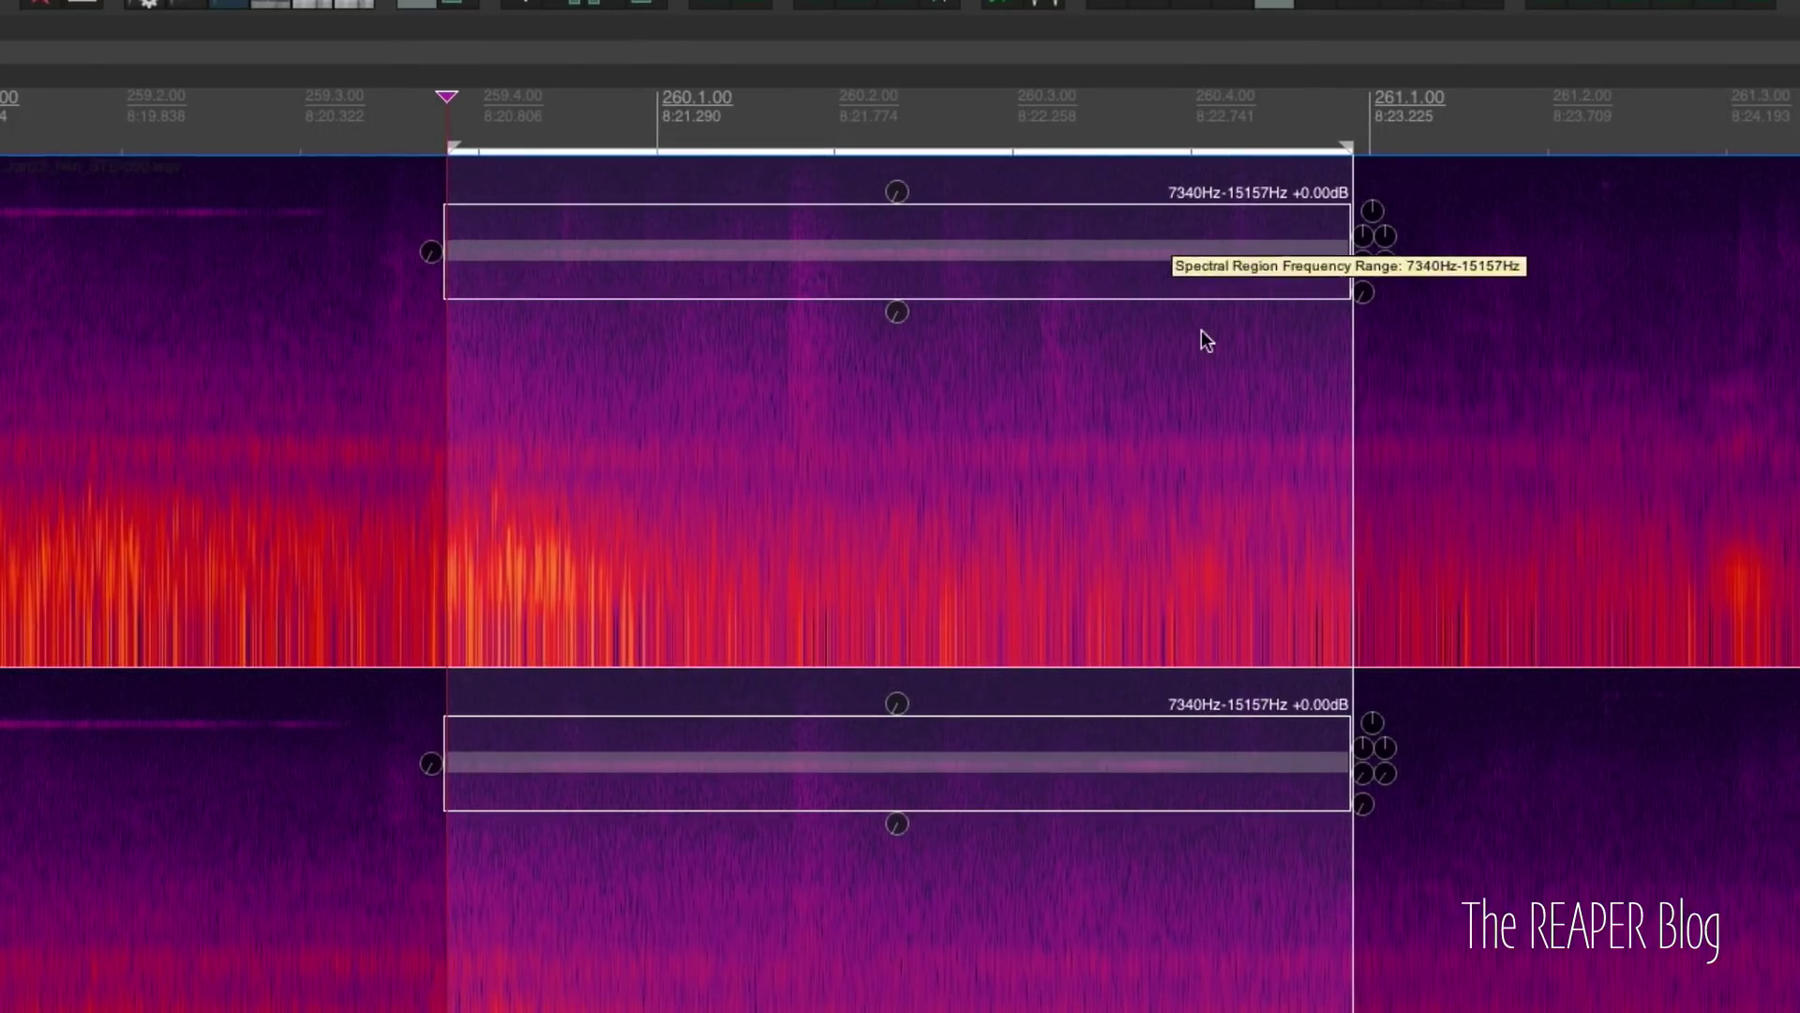
pyautogui.click(1463, 350)
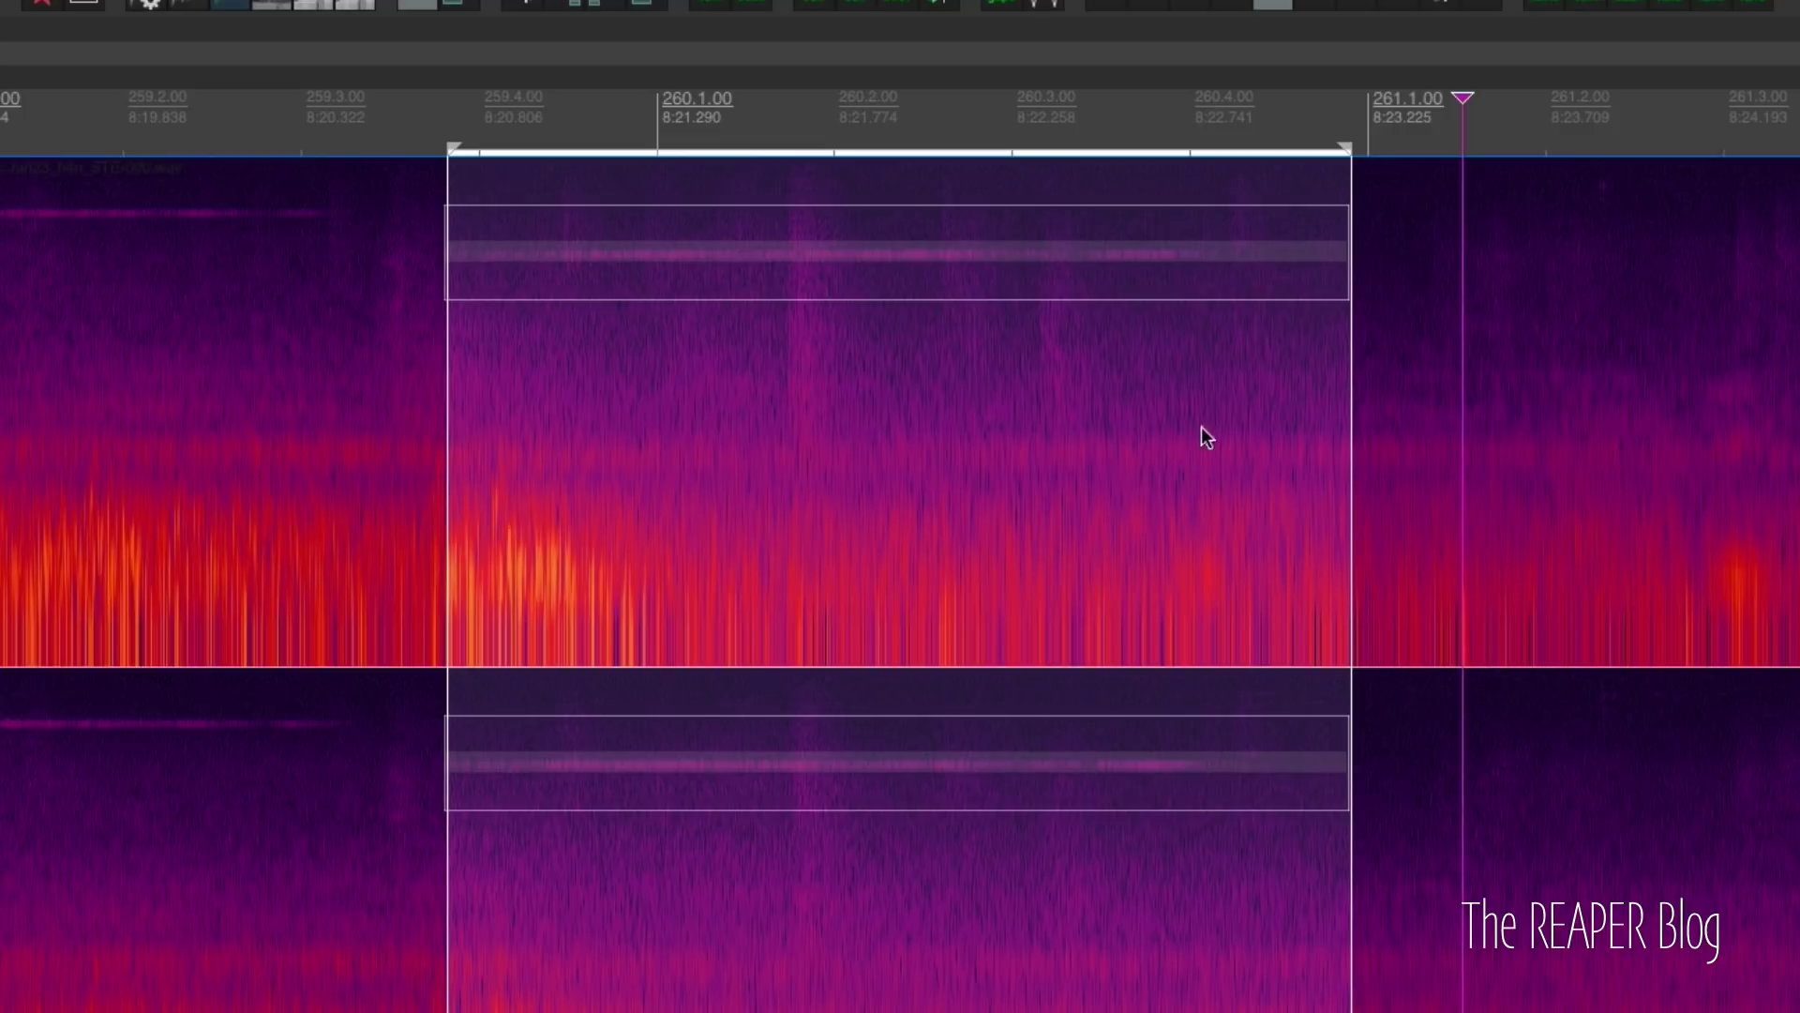
pyautogui.click(1236, 253)
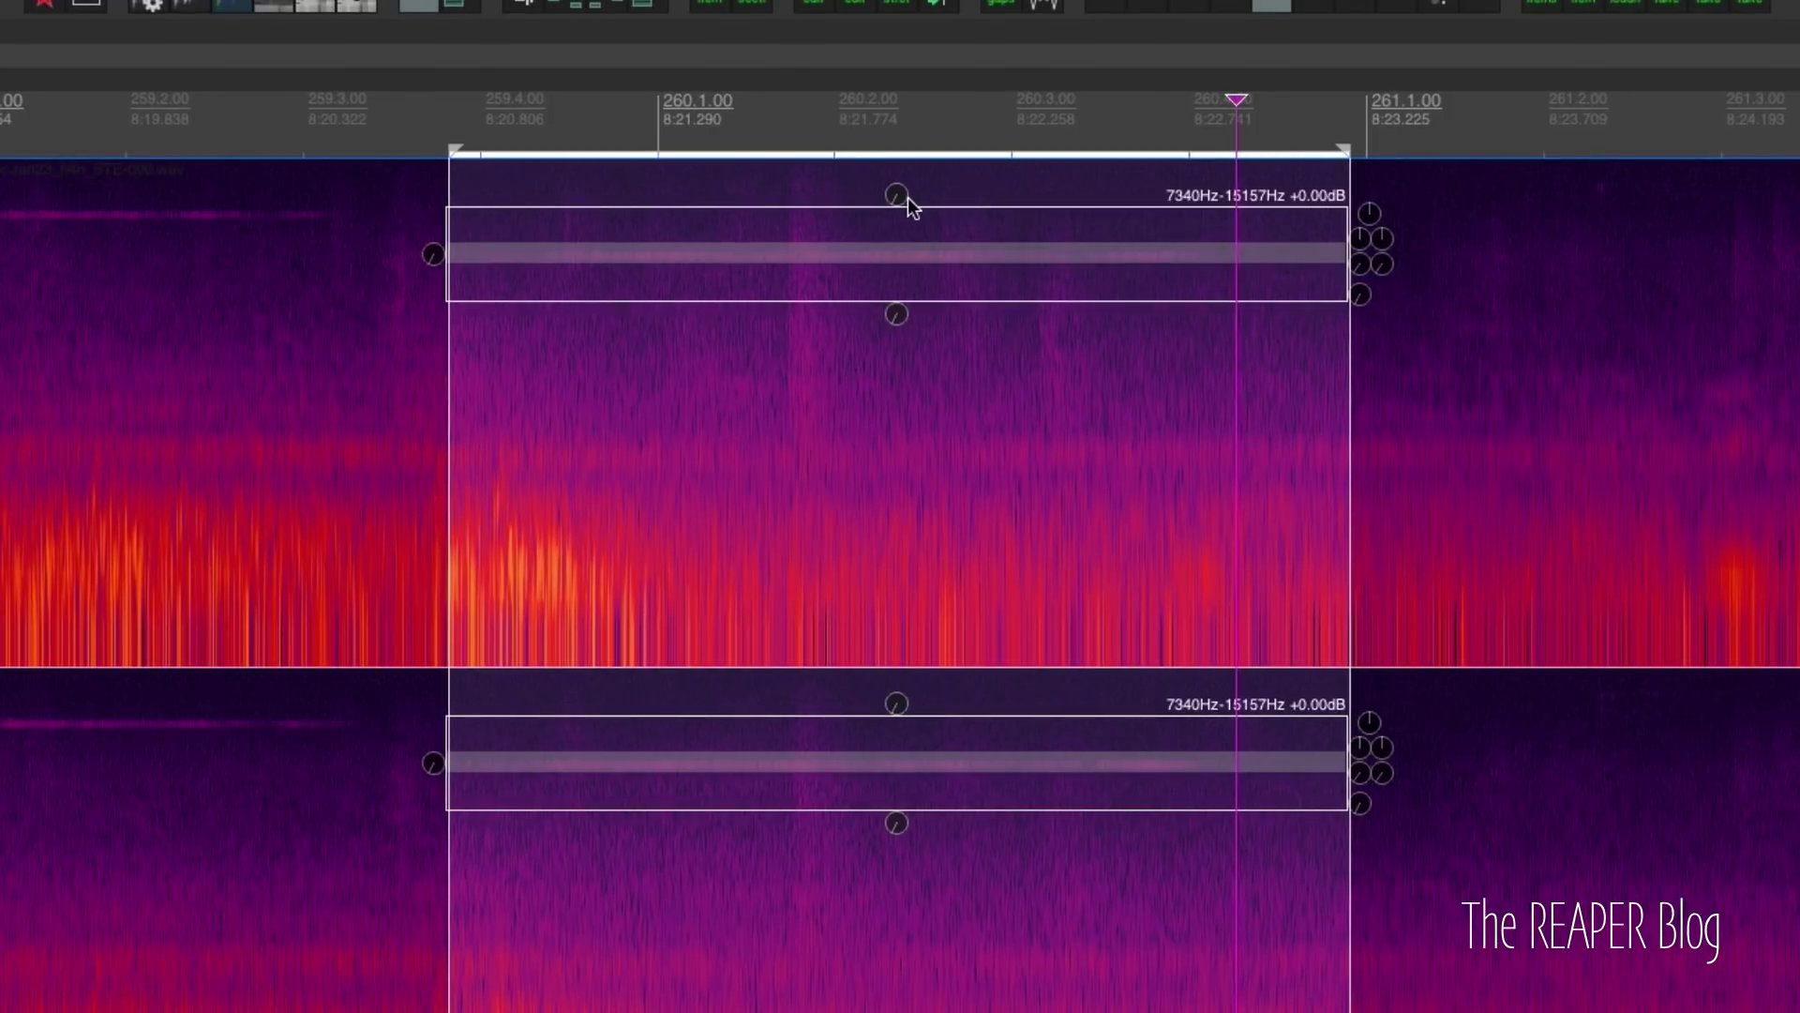
# - Give the spectral edit a 70% high-frequency fade and a fade-in while testing lower gain and bounds
pyautogui.moveTo(907, 198); pyautogui.dragTo(907, 144)
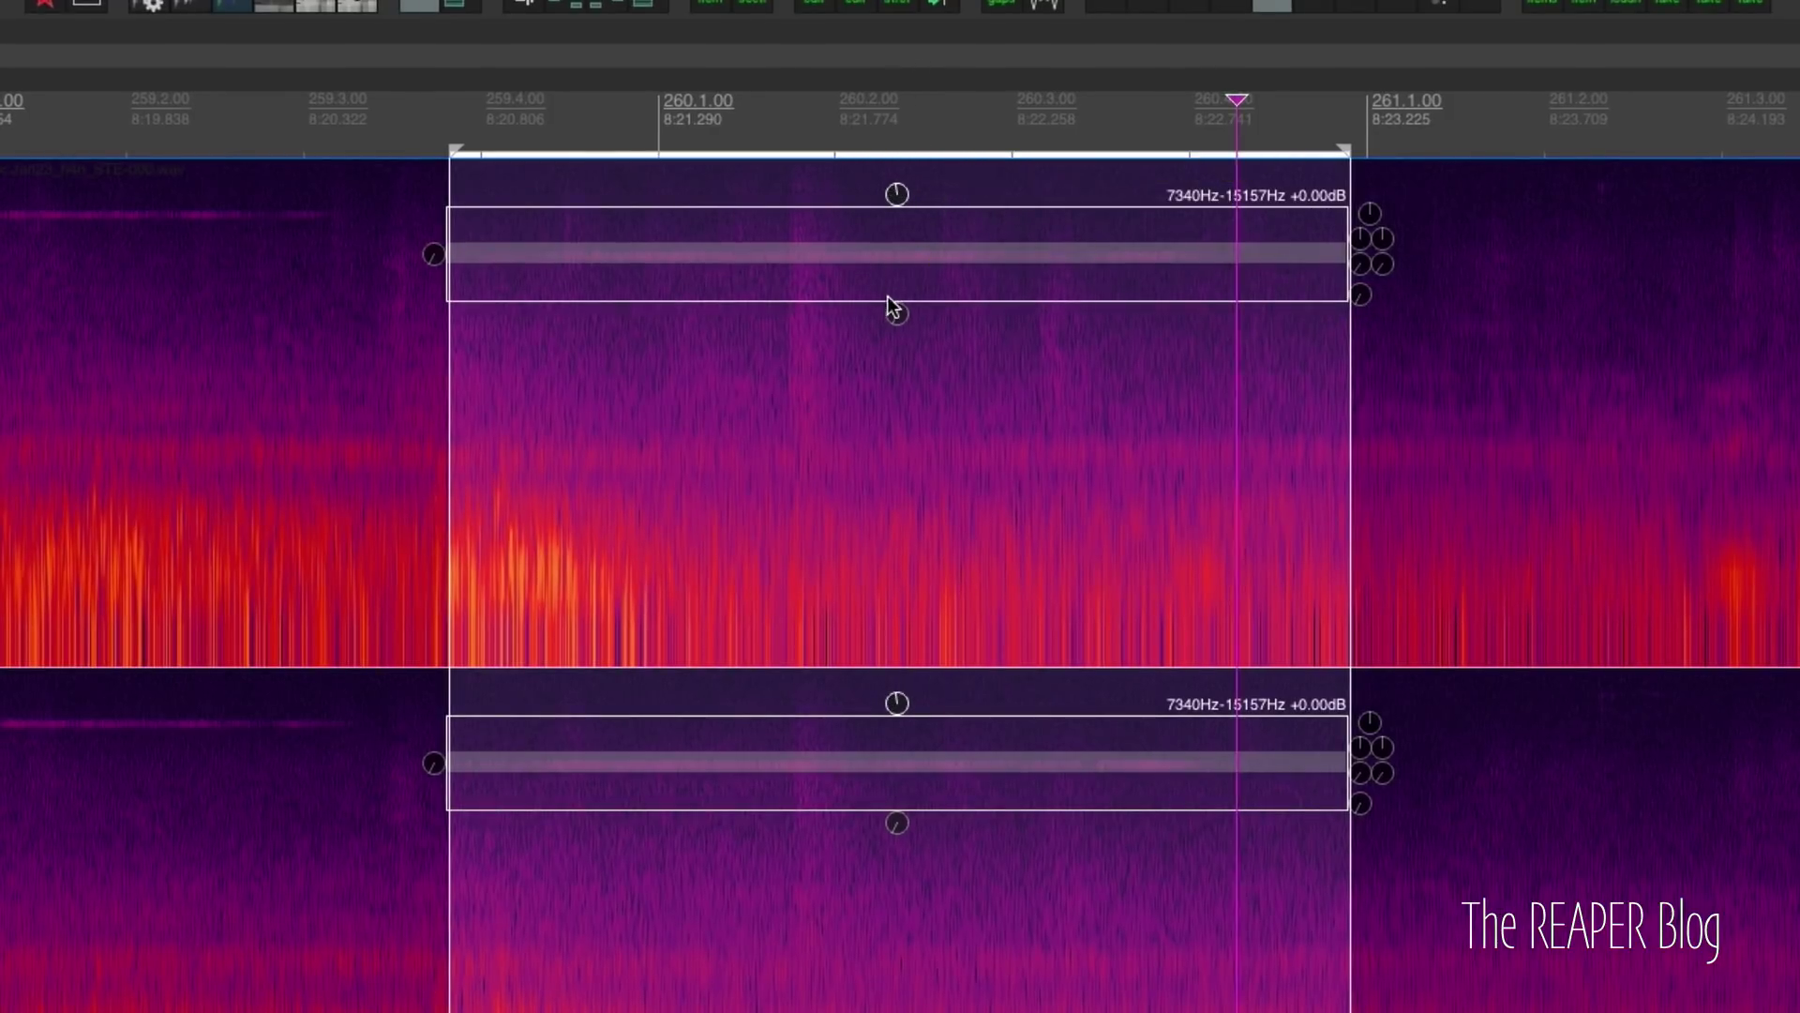
pyautogui.moveTo(1371, 220); pyautogui.dragTo(1378, 419)
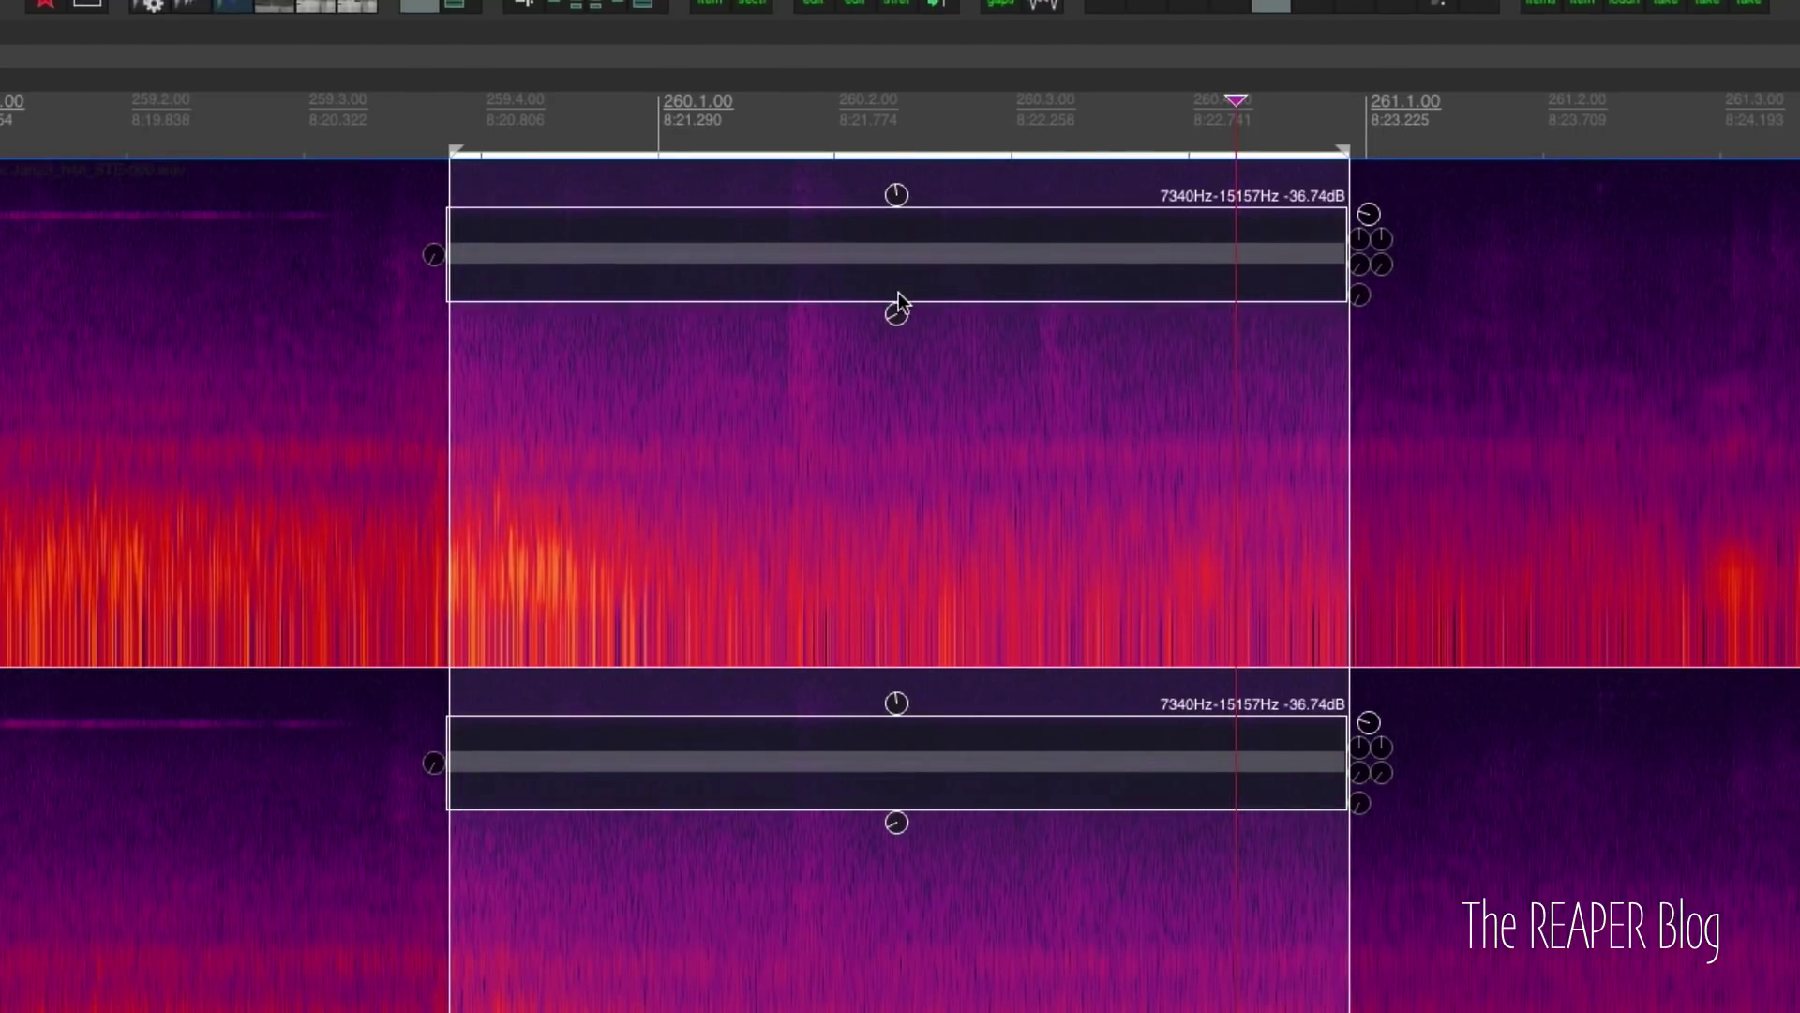
pyautogui.moveTo(897, 312)
pyautogui.mouseDown()
pyautogui.moveTo(897, 476)
pyautogui.moveTo(900, 290)
pyautogui.moveTo(892, 353)
pyautogui.moveTo(893, 337)
pyautogui.mouseUp()
pyautogui.moveTo(898, 185); pyautogui.dragTo(911, 9)
pyautogui.moveTo(437, 307); pyautogui.dragTo(384, 305)
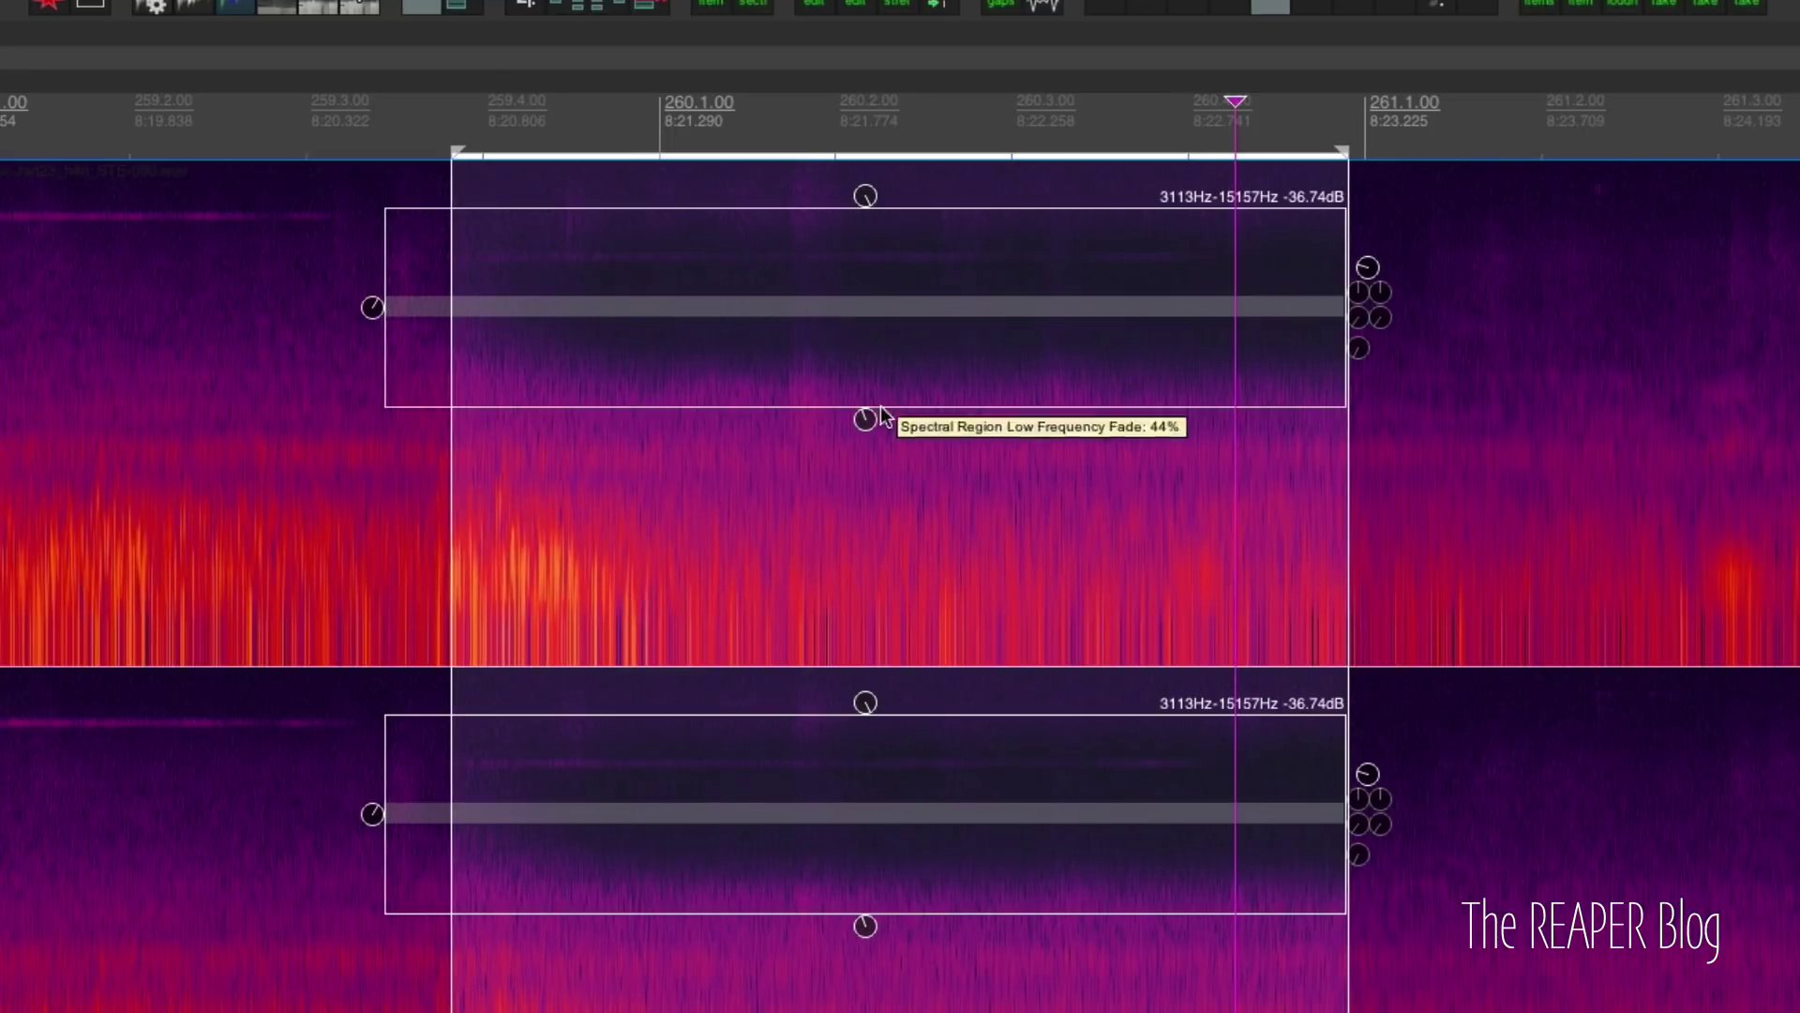
# - Narrow the edit to 8189Hz–14233Hz, set its gain to -17.35dB, and audition the result
pyautogui.moveTo(876, 406); pyautogui.dragTo(909, 216)
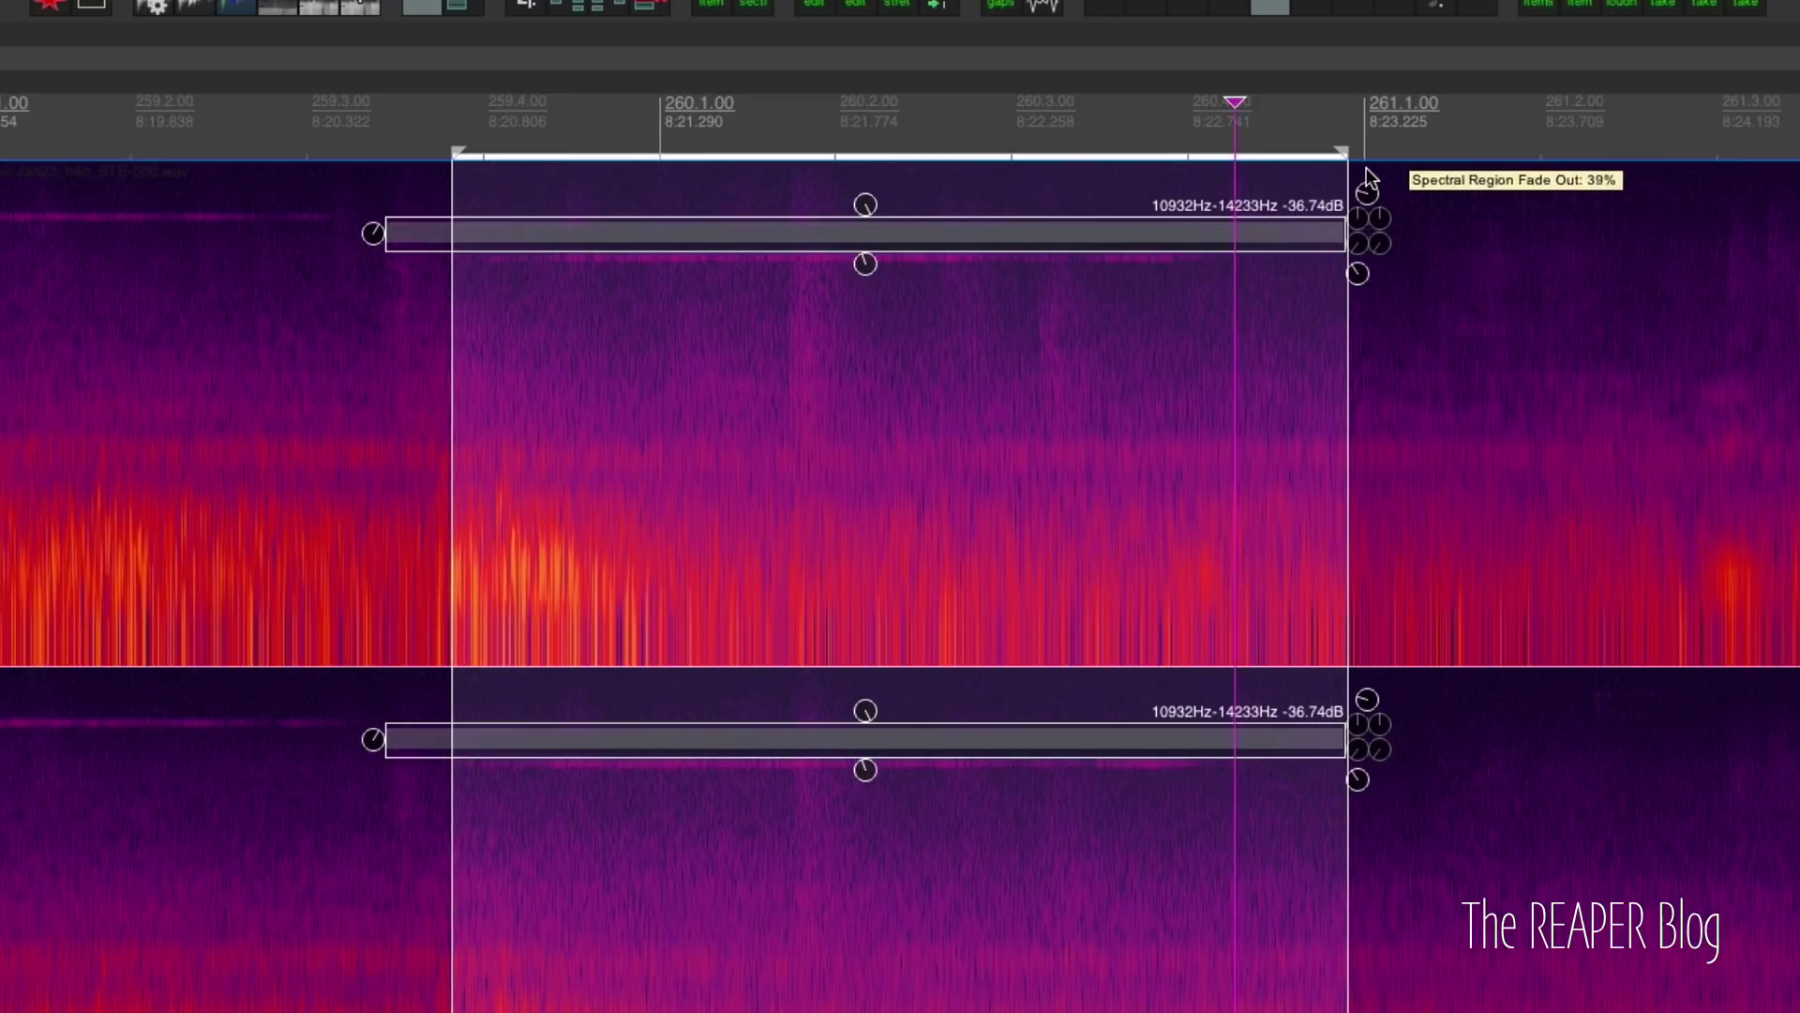
pyautogui.moveTo(1367, 195); pyautogui.dragTo(1369, 88)
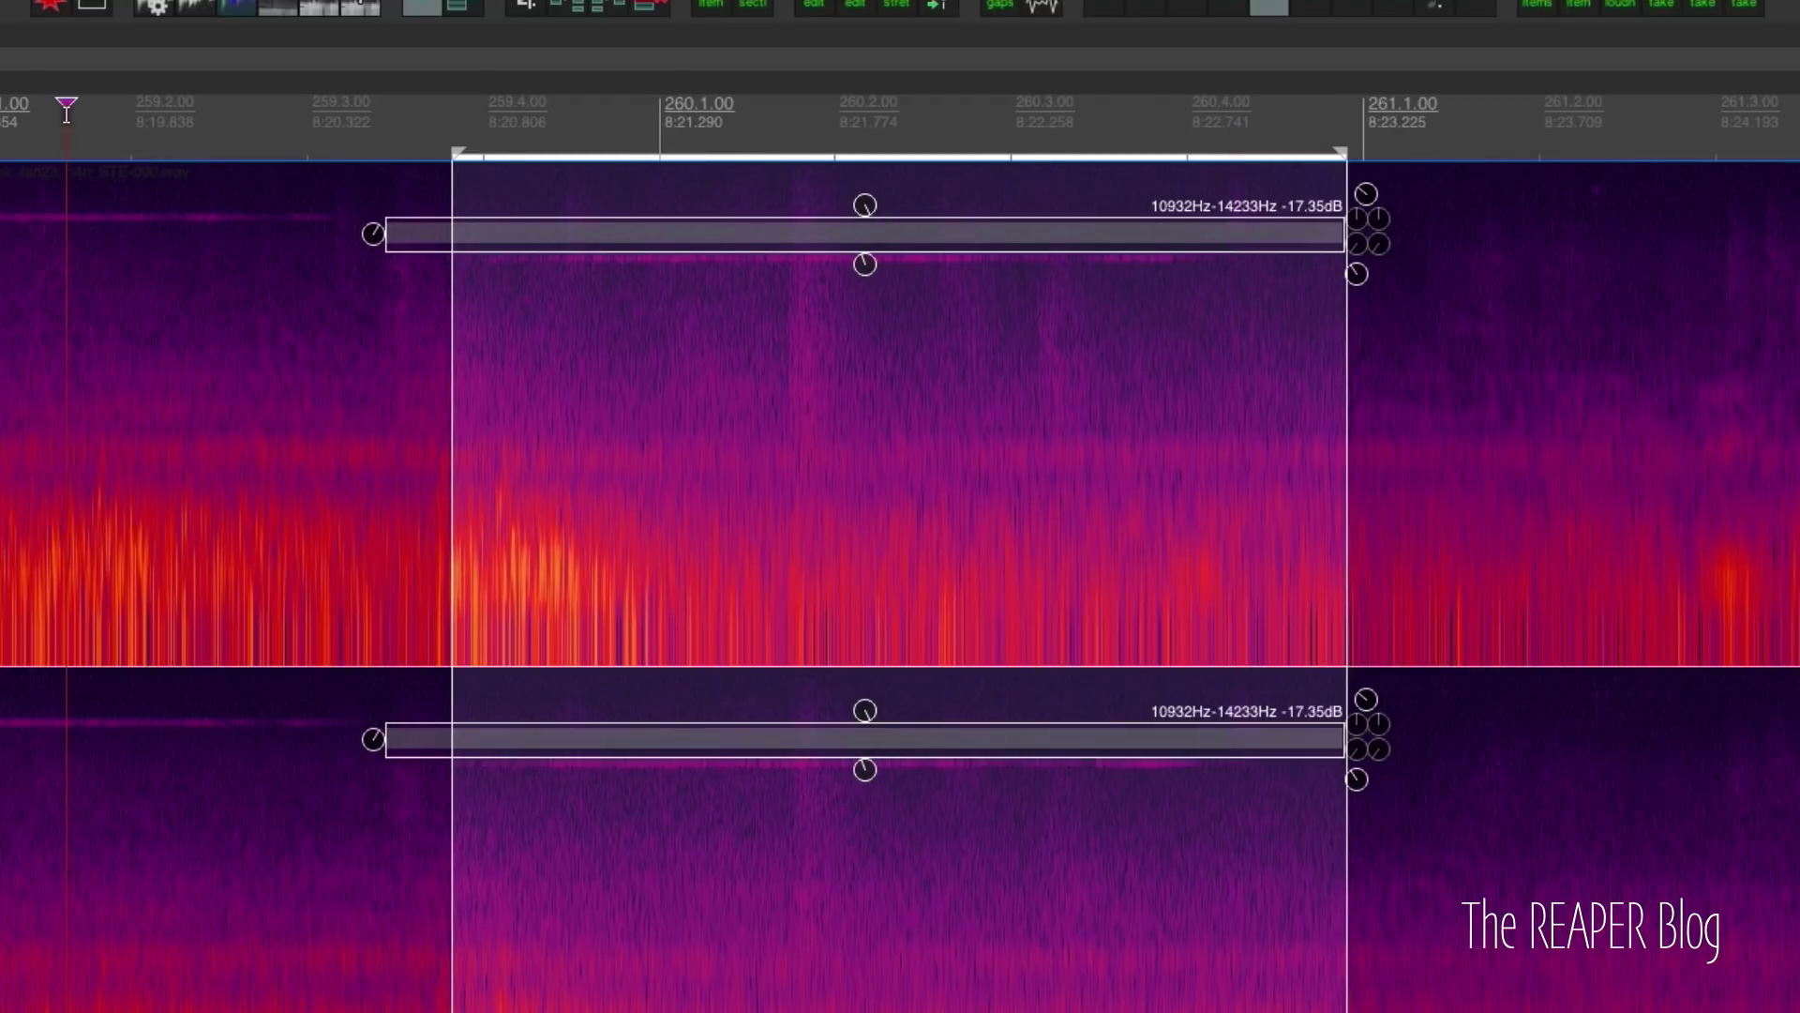
pyautogui.press('space')
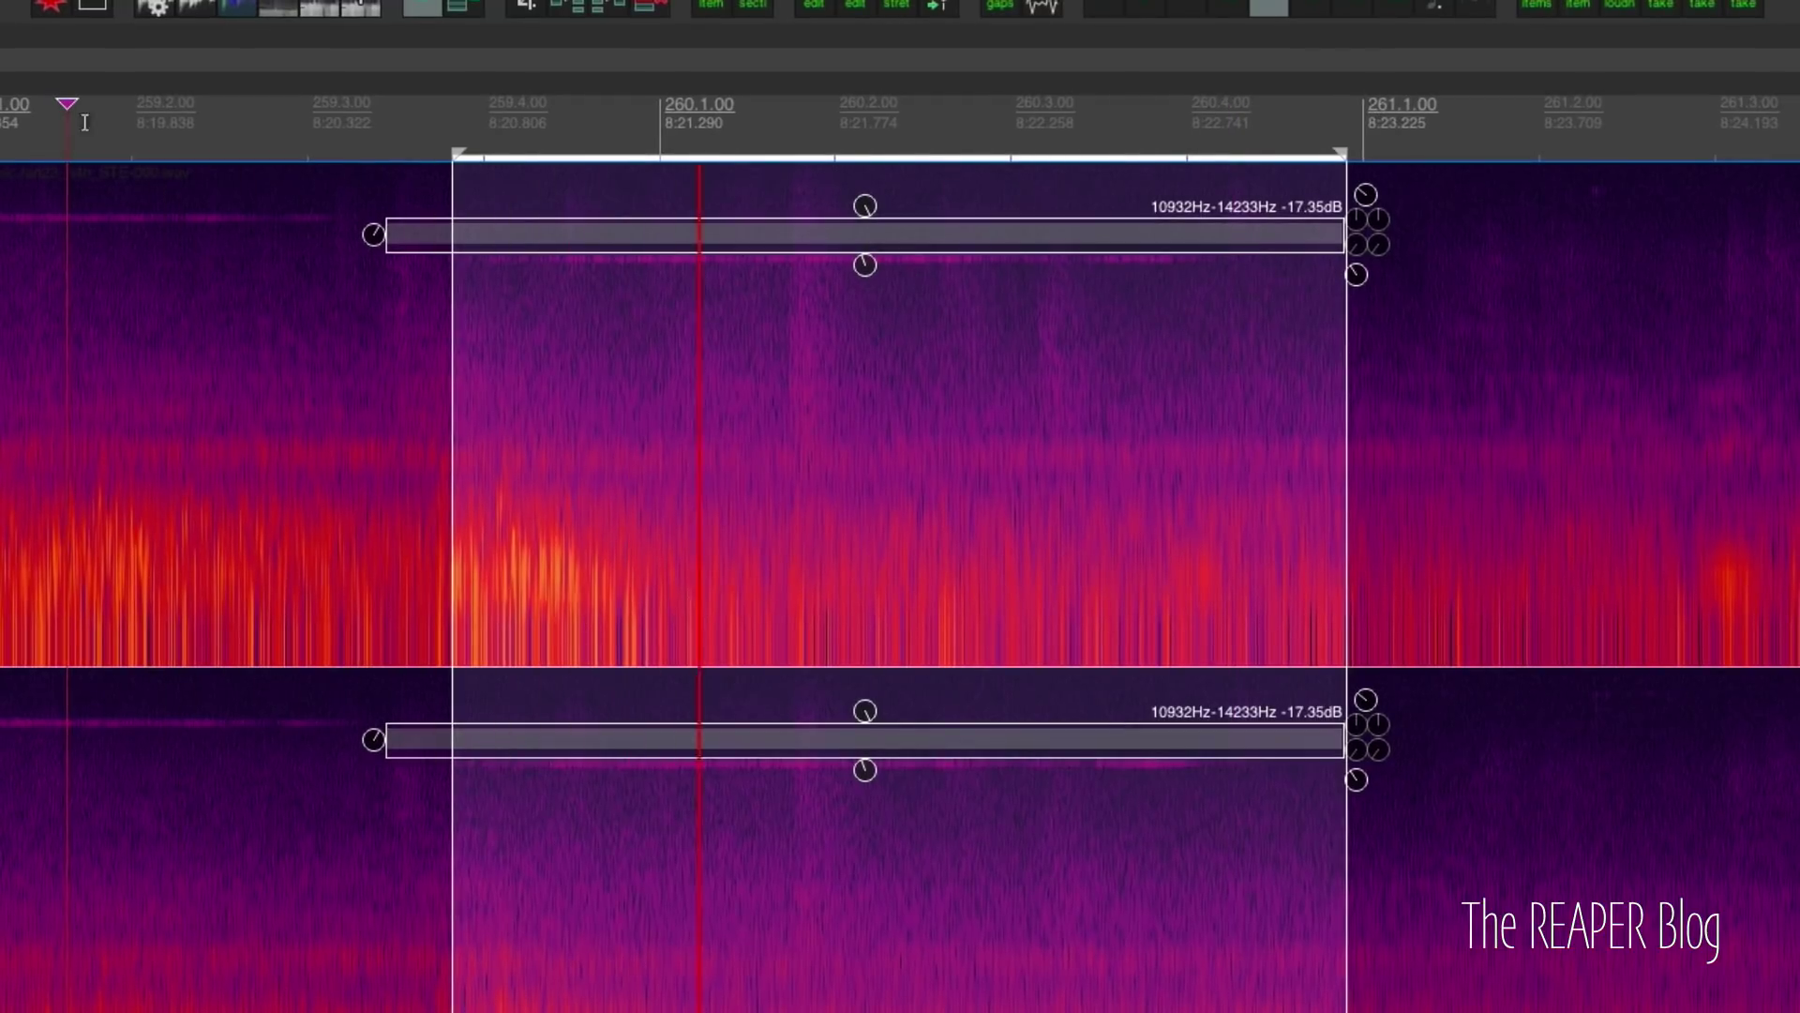
pyautogui.press('space')
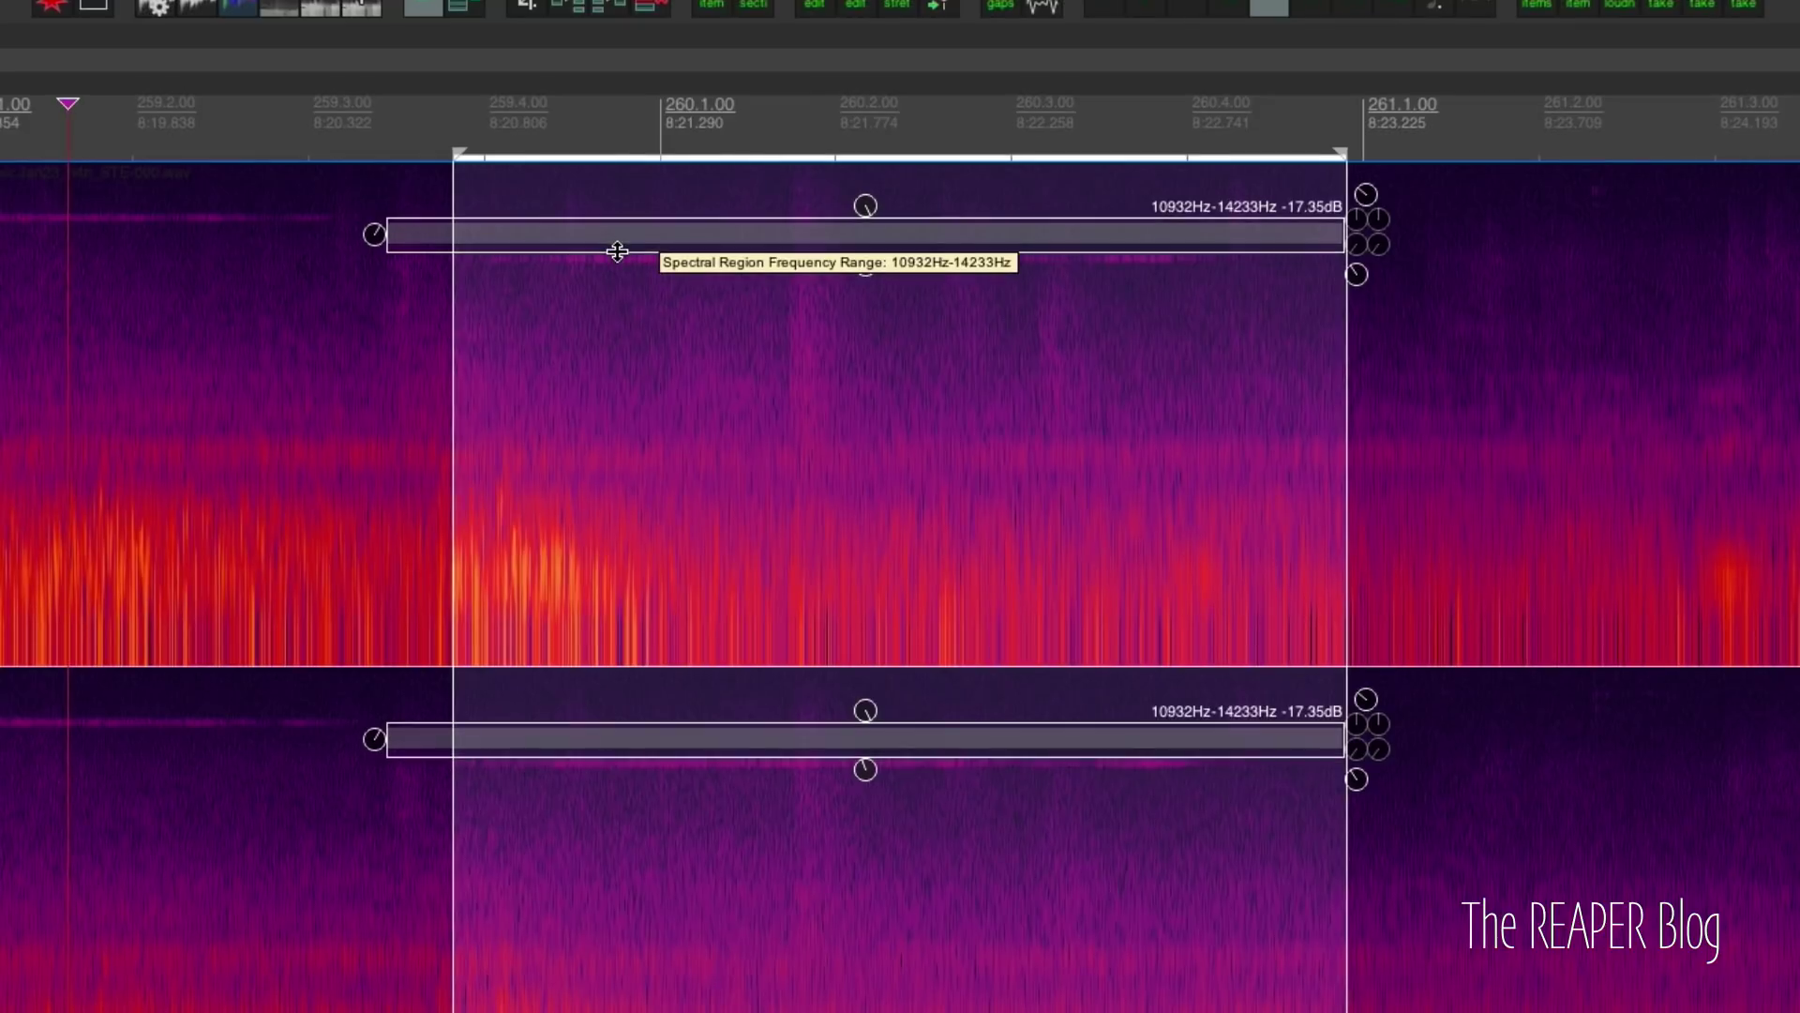
pyautogui.moveTo(616, 252); pyautogui.dragTo(617, 291)
pyautogui.press('space')
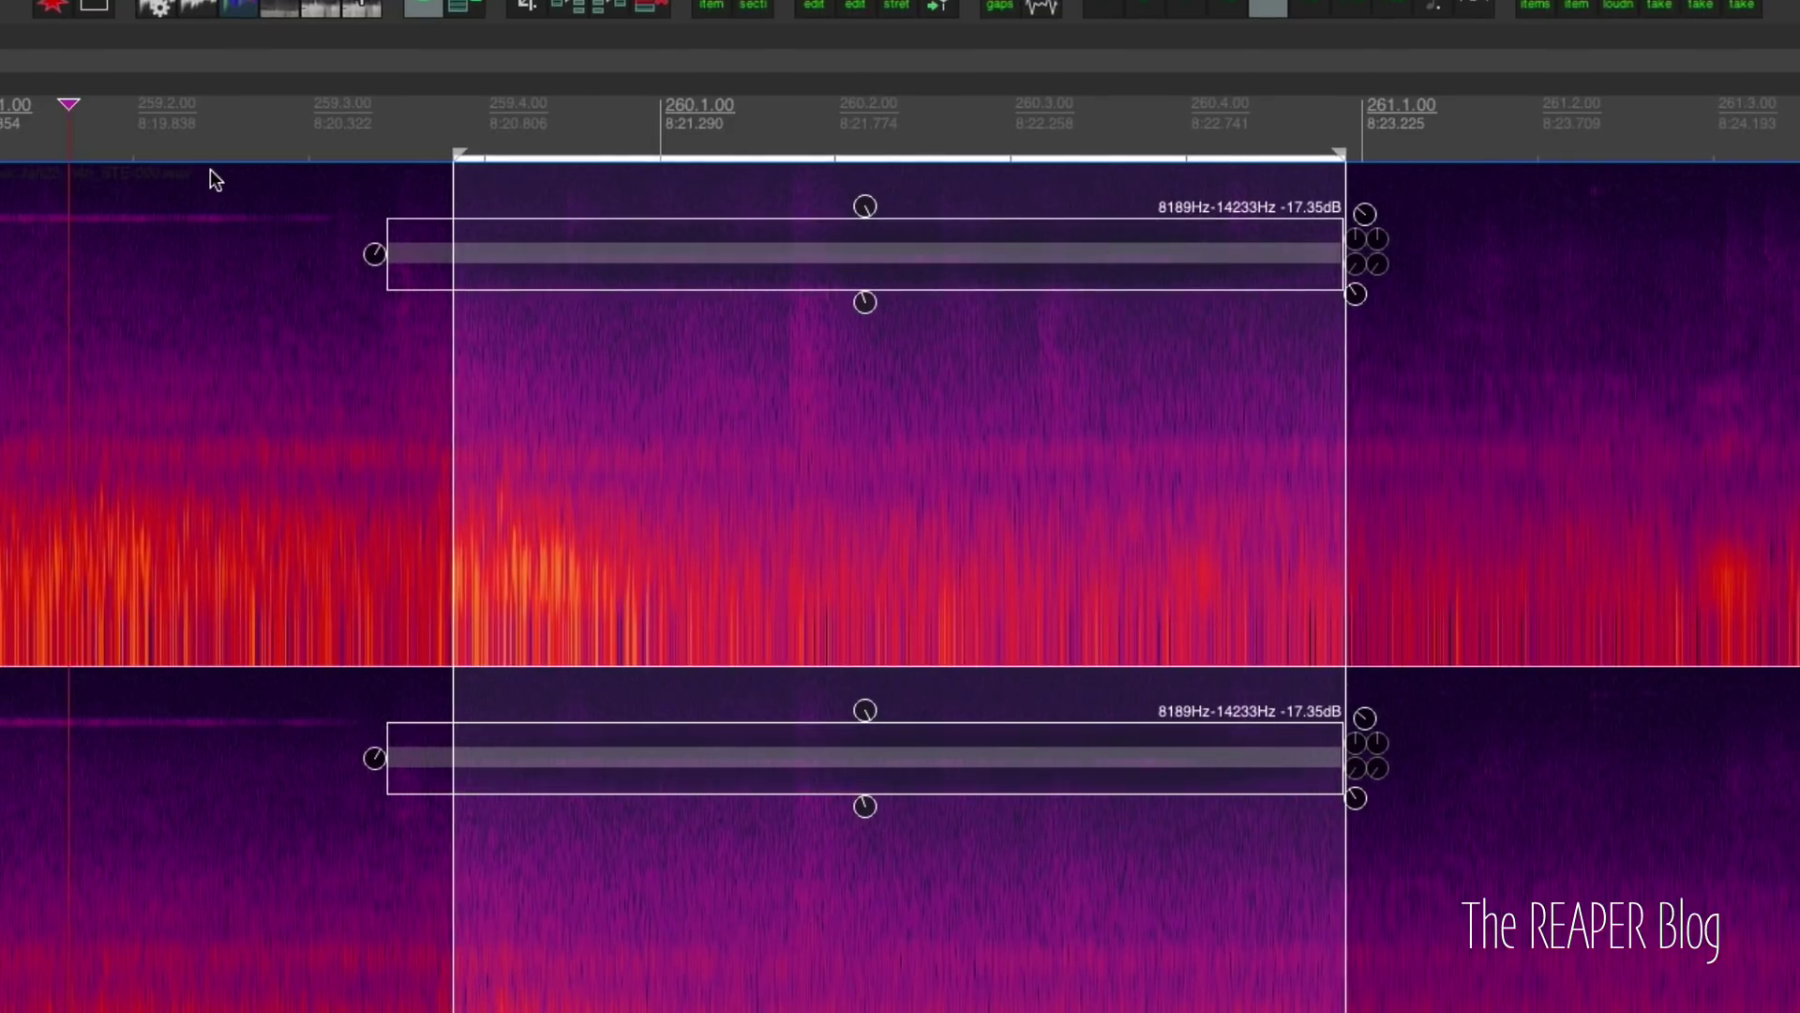
pyautogui.hscroll(-3, 211, 171)
pyautogui.press('space')
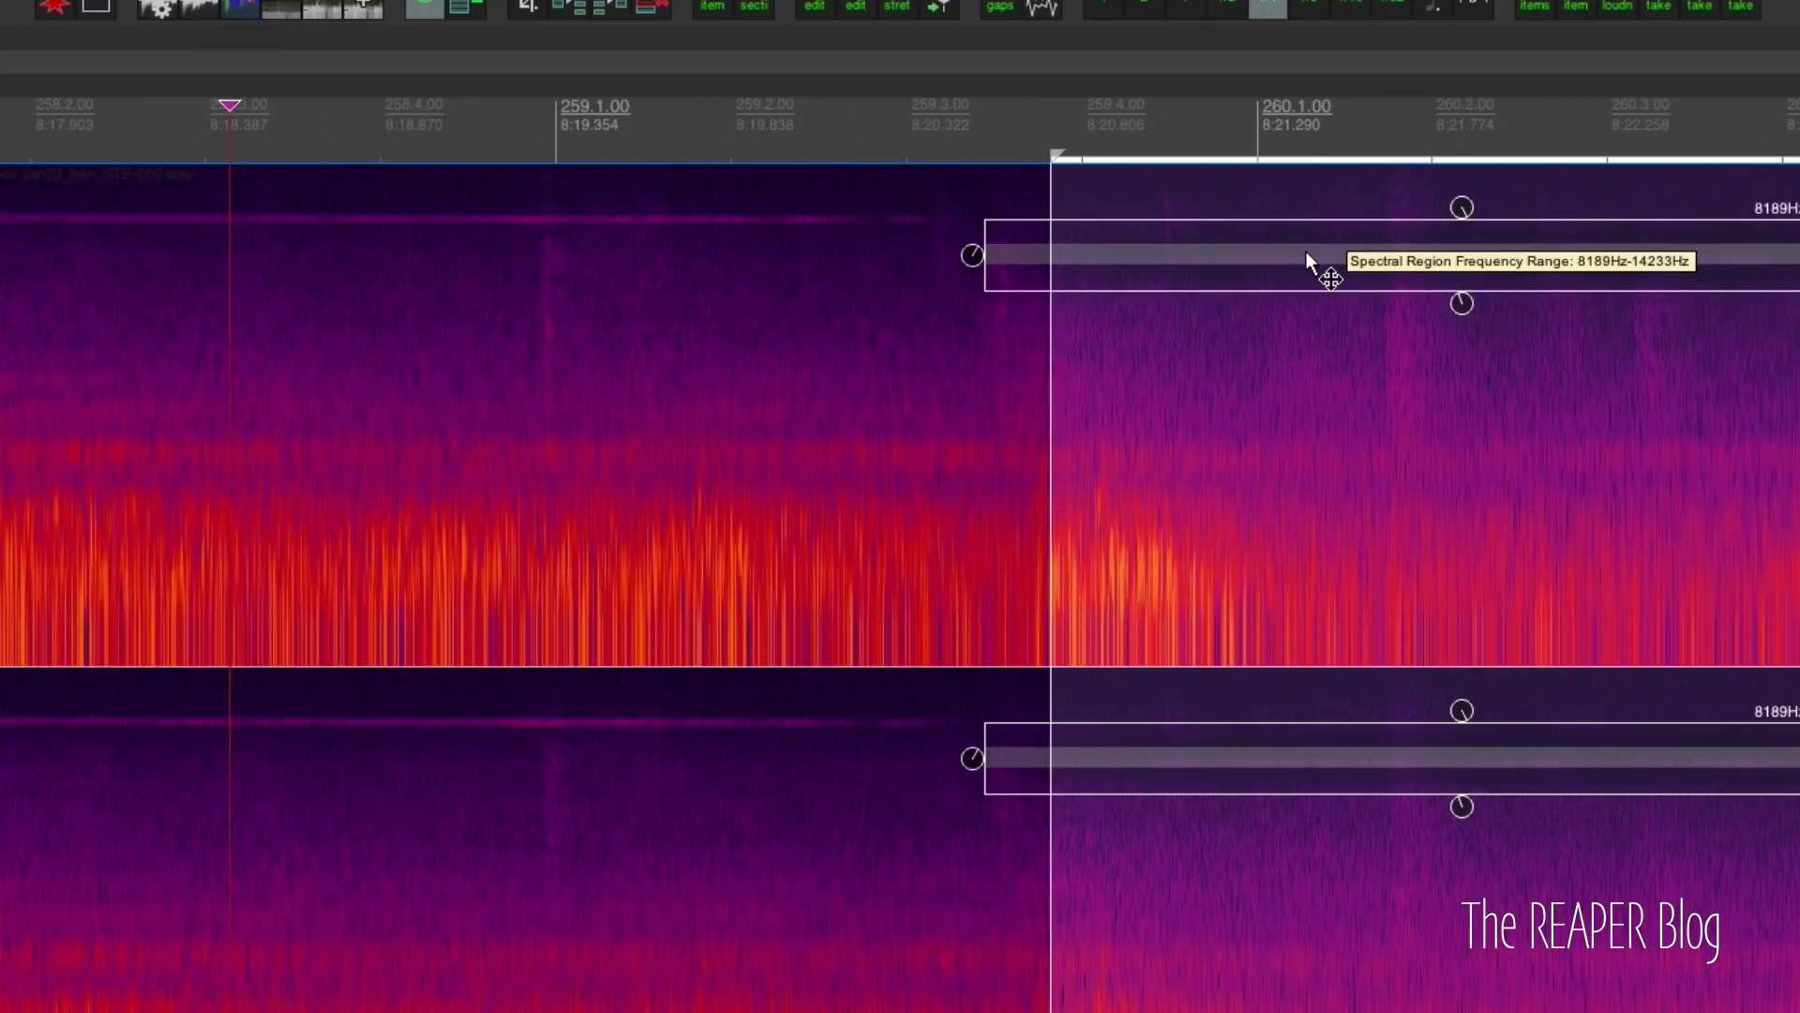
pyautogui.rightClick(1305, 252)
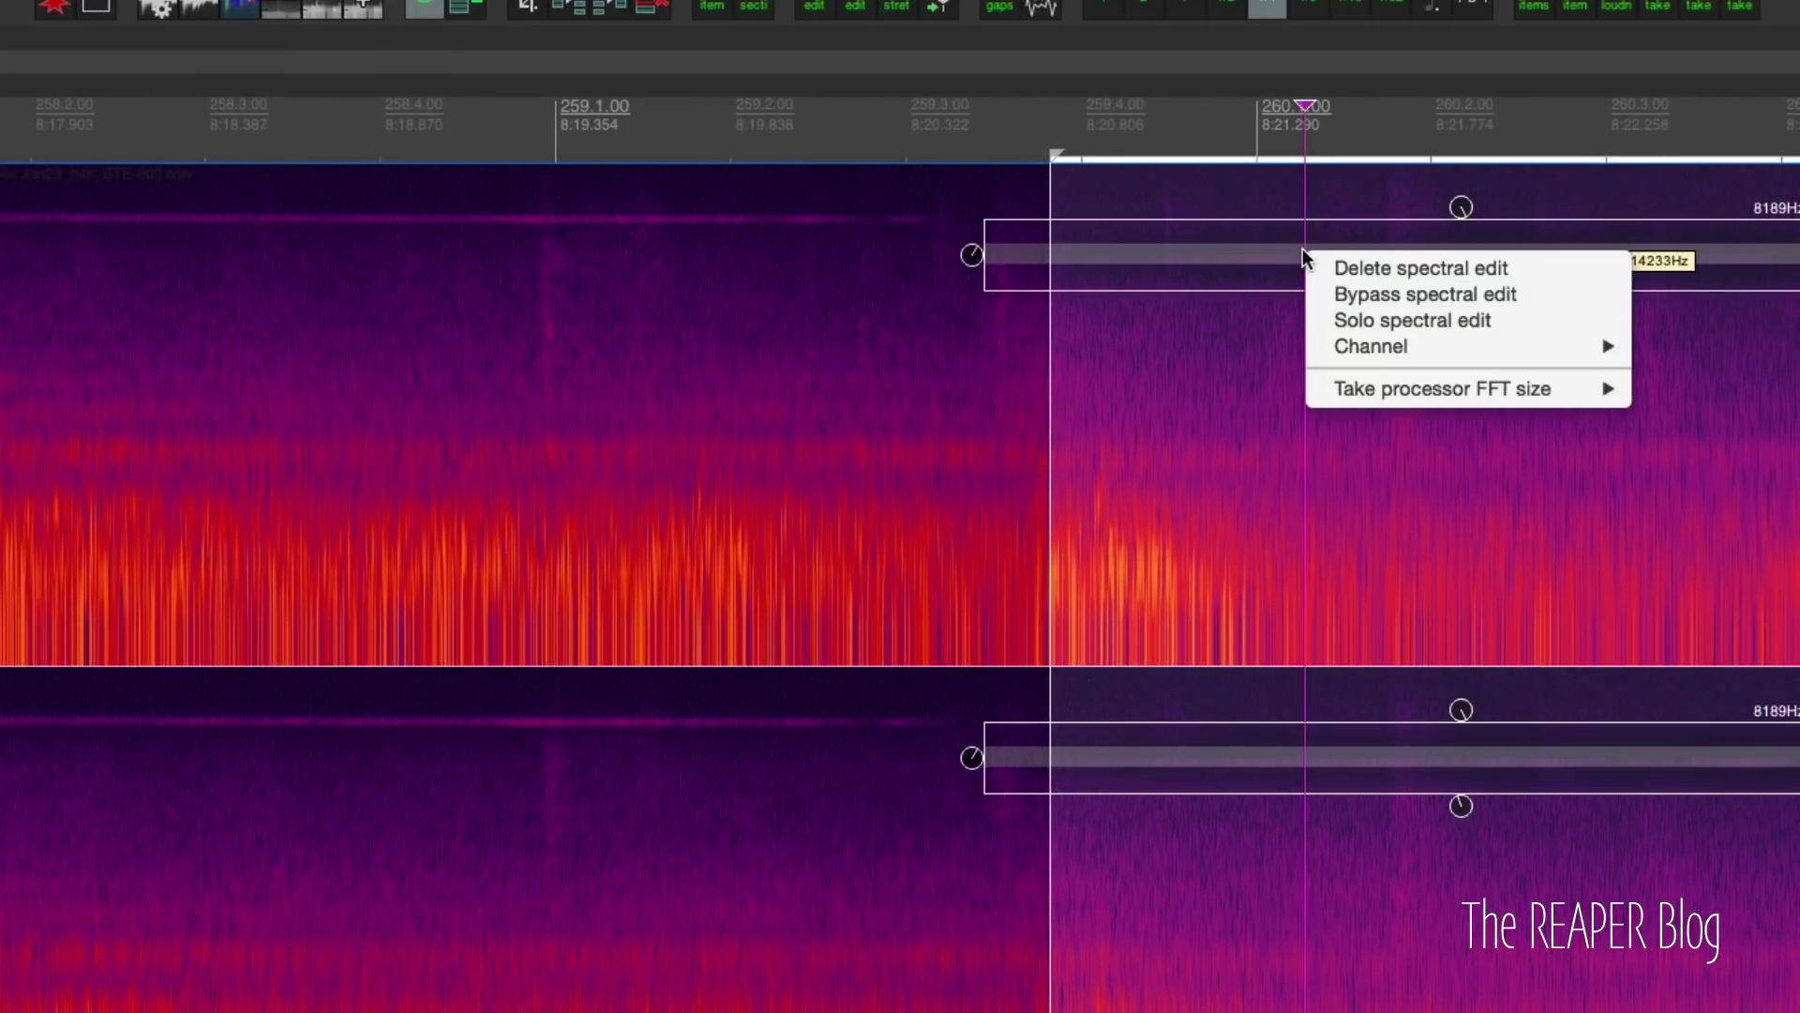
pyautogui.click(1380, 295)
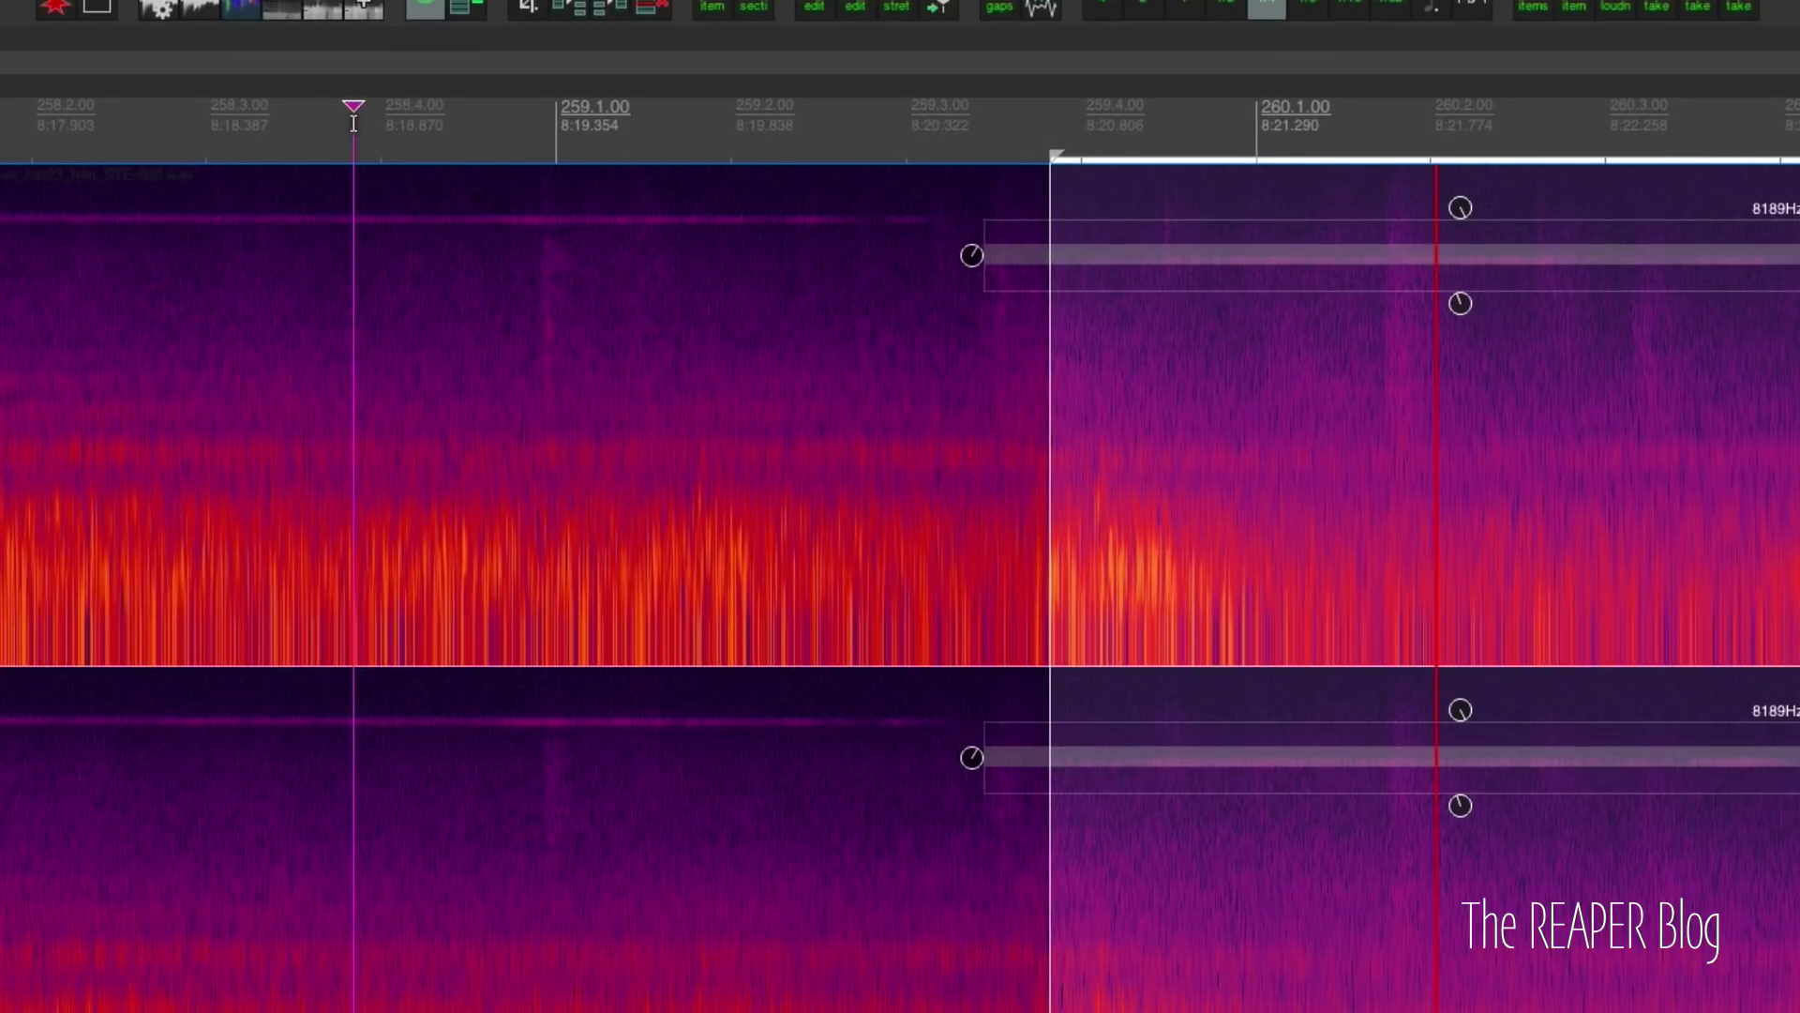
pyautogui.press('space')
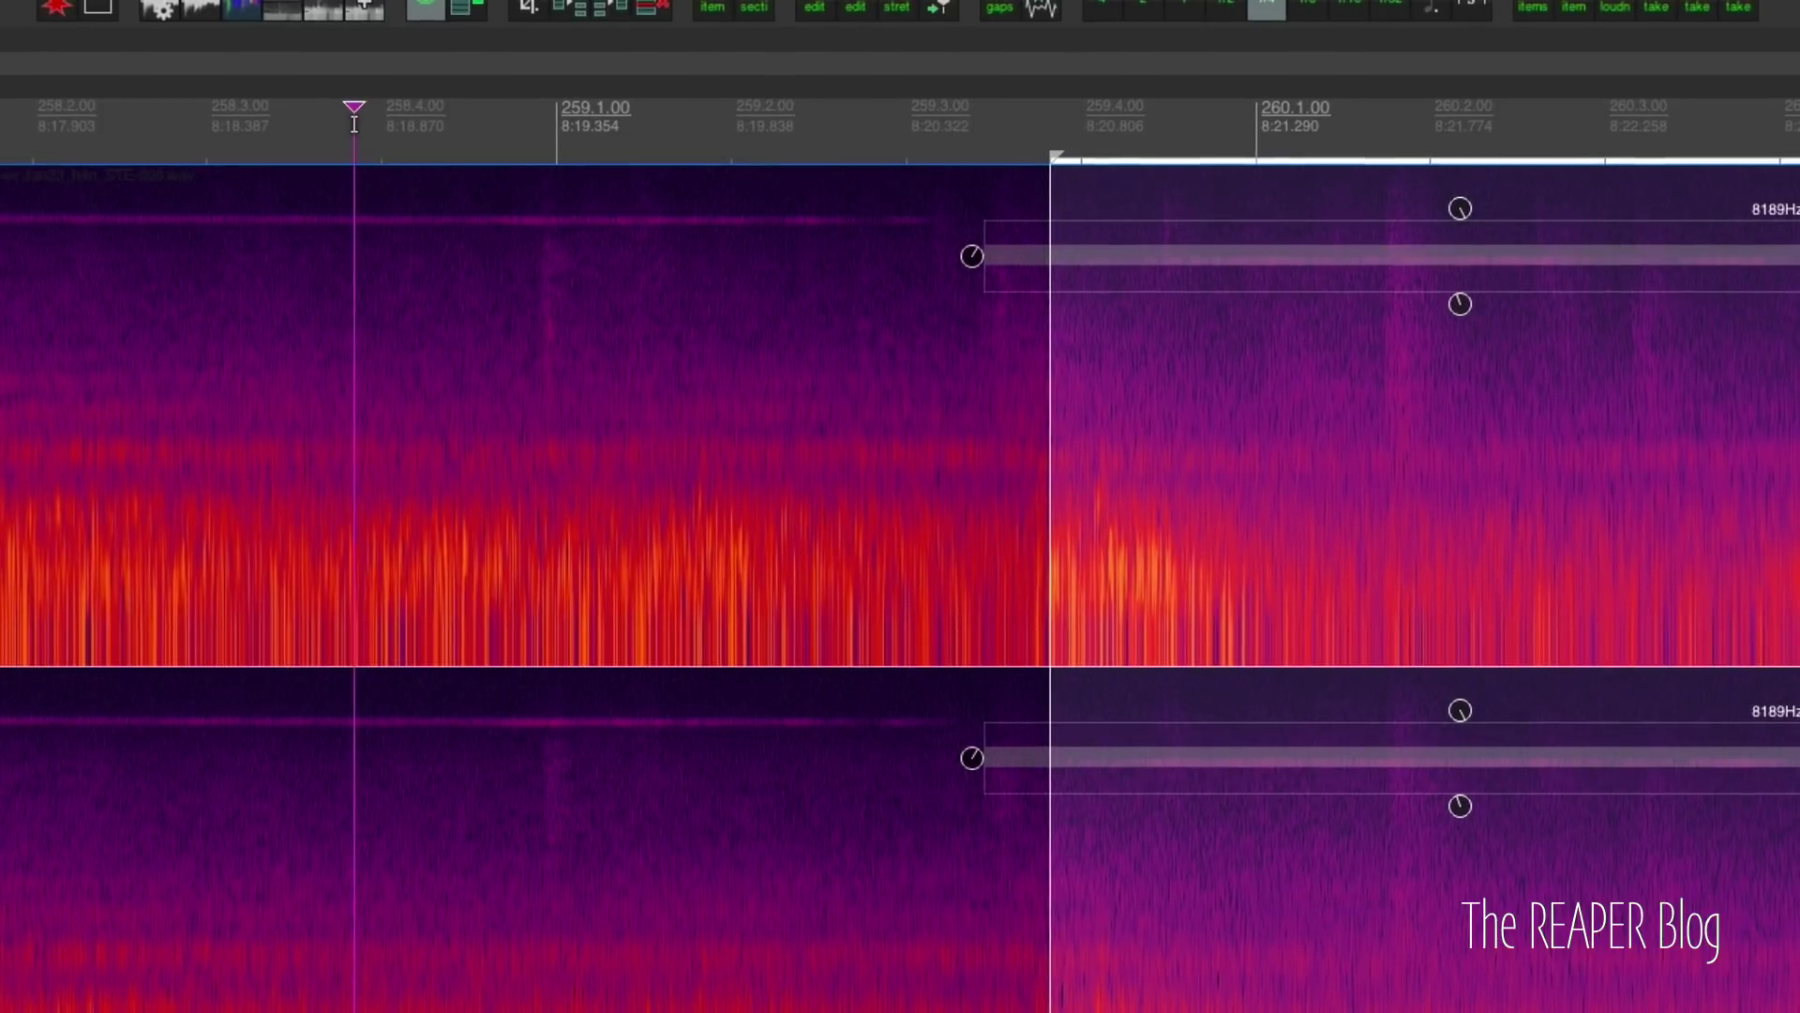
pyautogui.click(1355, 258)
pyautogui.rightClick(1356, 255)
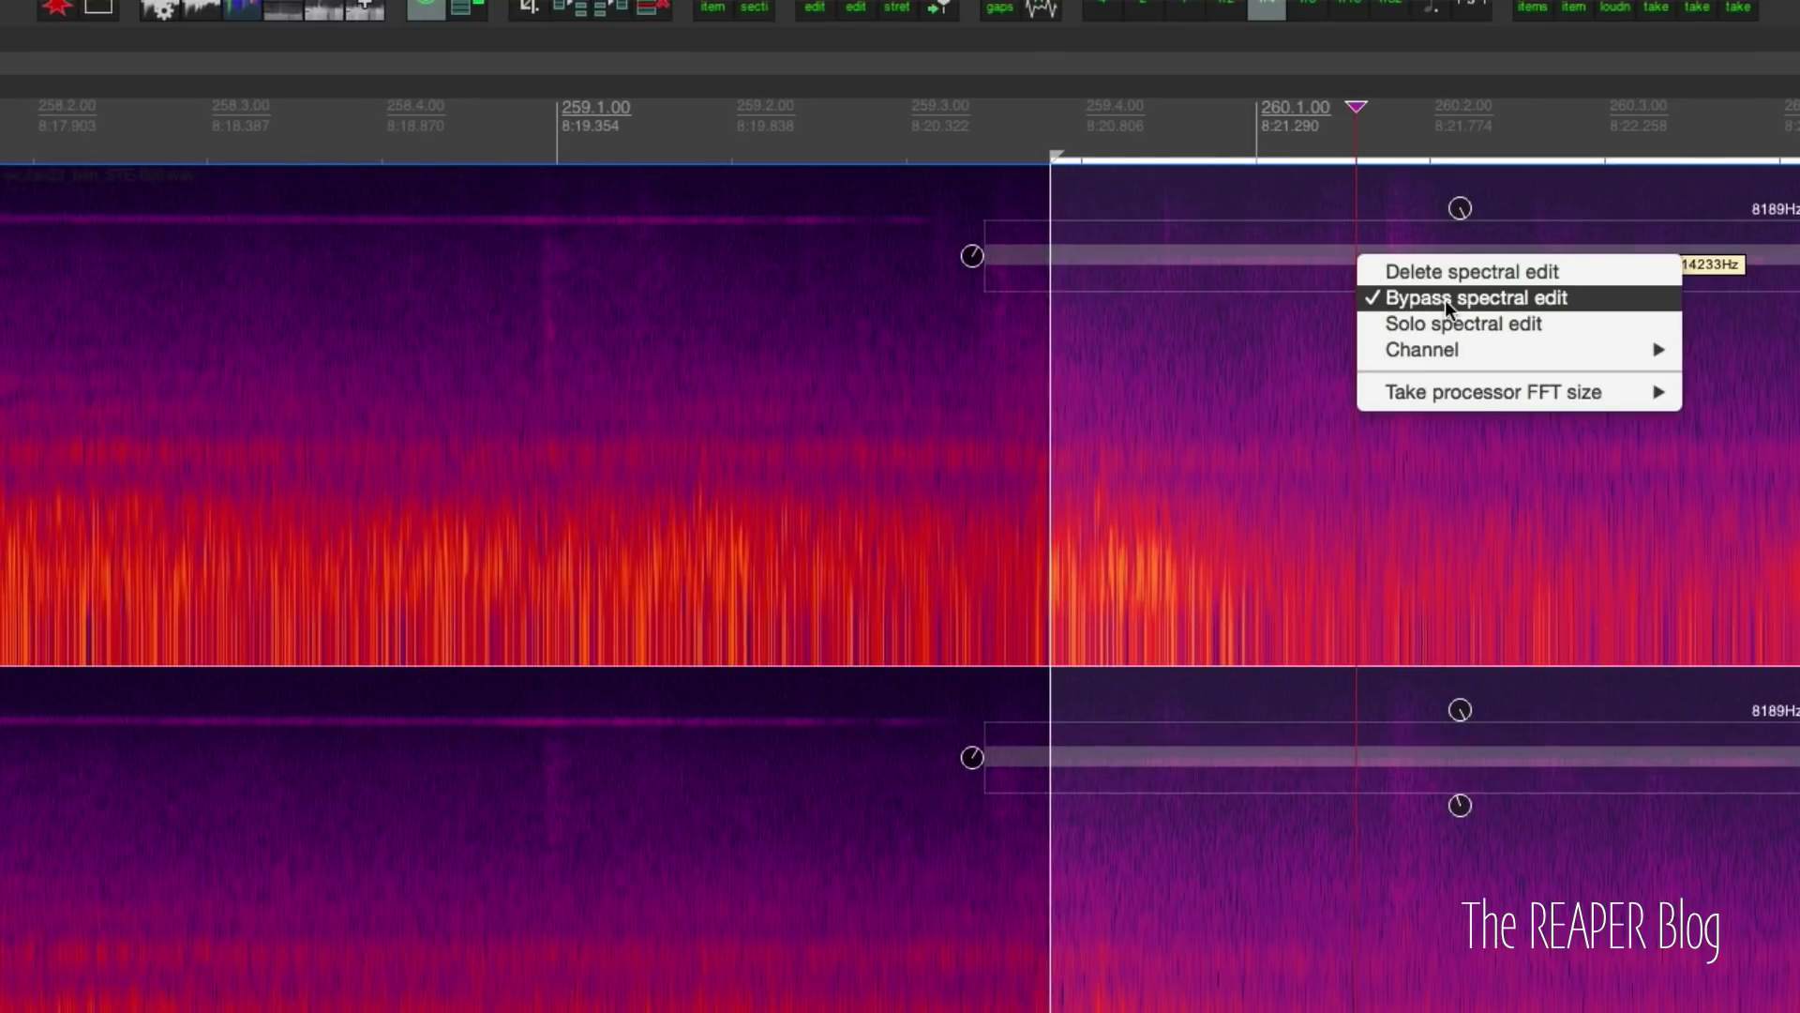
pyautogui.click(1418, 405)
pyautogui.click(1209, 436)
pyautogui.scroll(-3, 1236, 457)
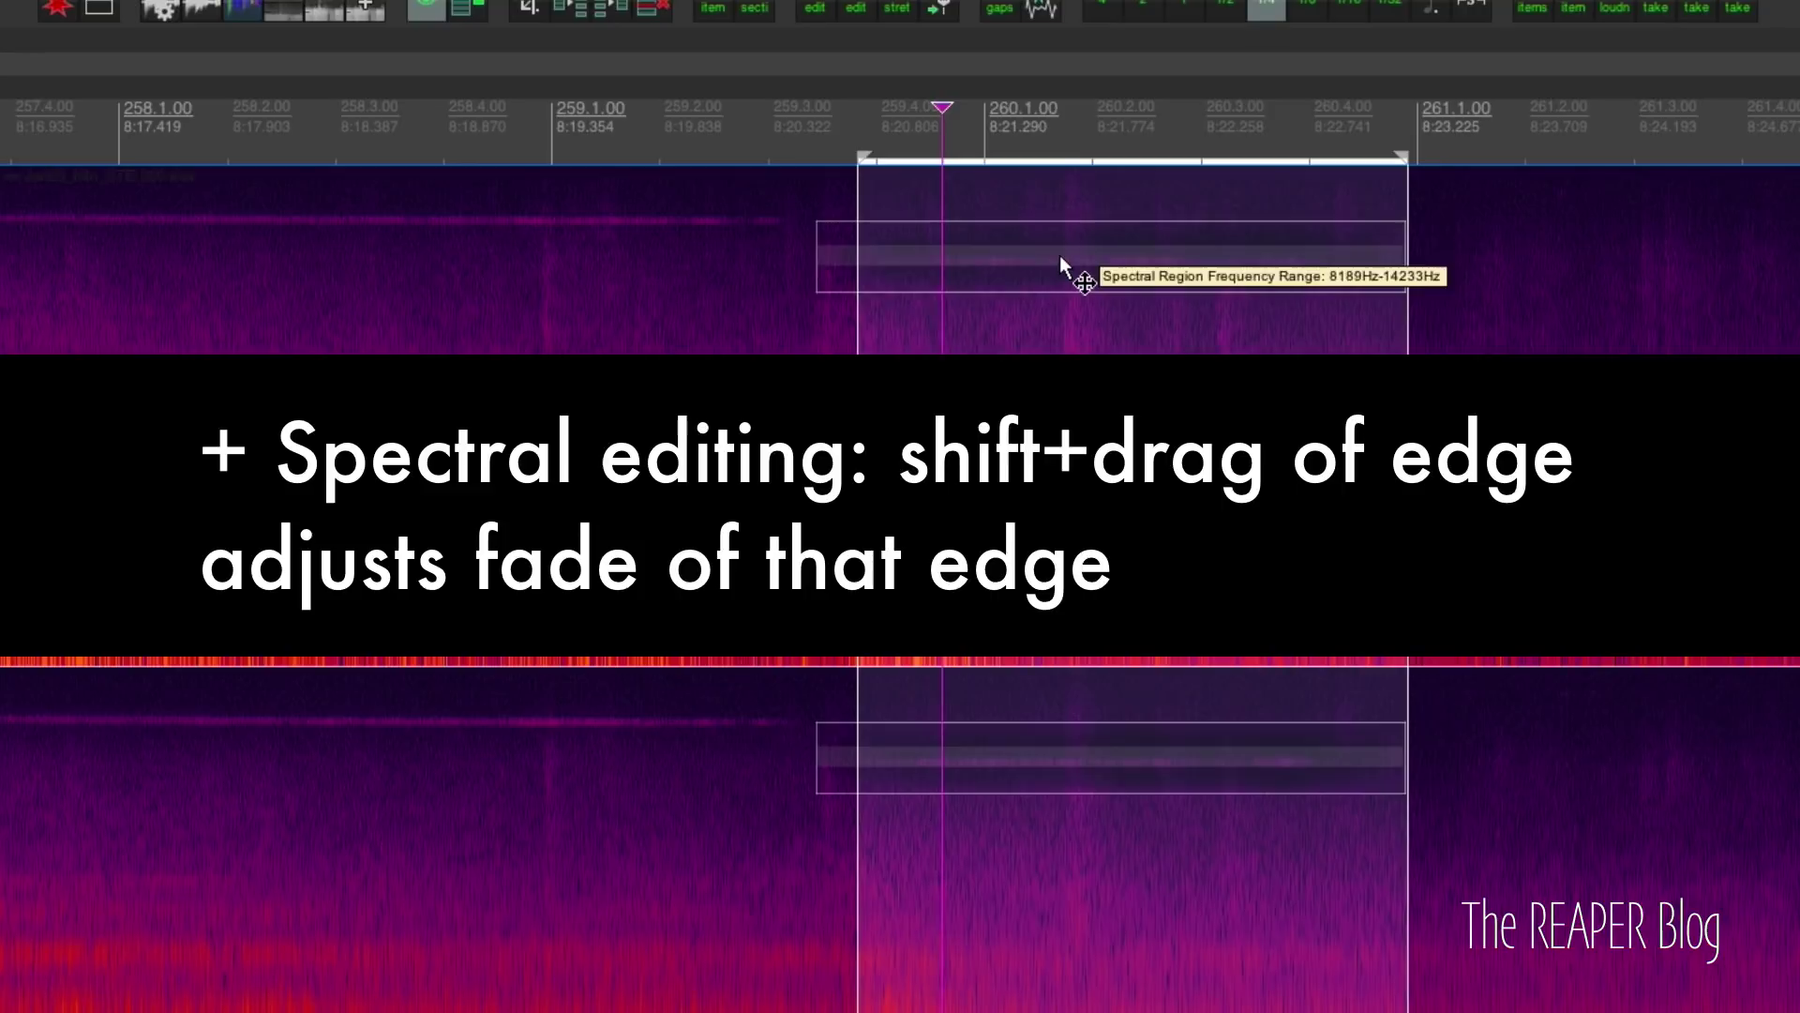
pyautogui.click(1067, 268)
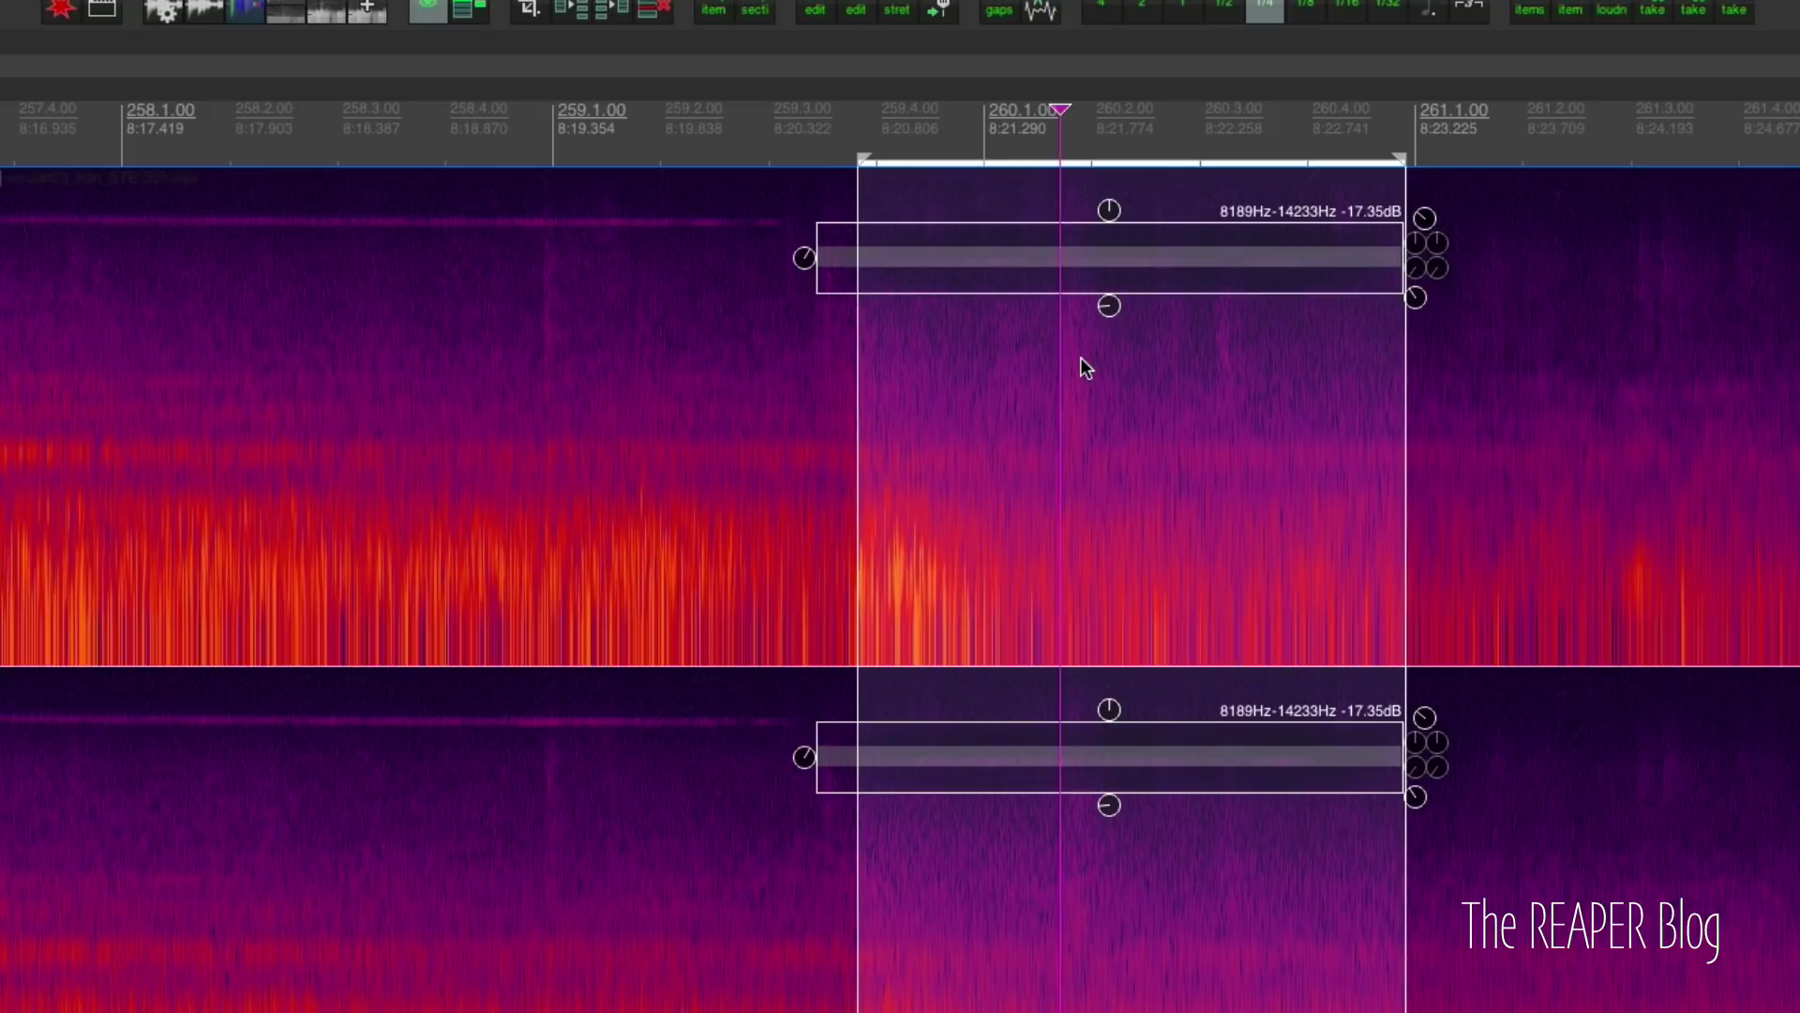
# - Draw a second spectral edit at 11685Hz–17728Hz over the earlier squeak, extend it to the first, and audition
pyautogui.moveTo(1087, 281); pyautogui.dragTo(726, 225)
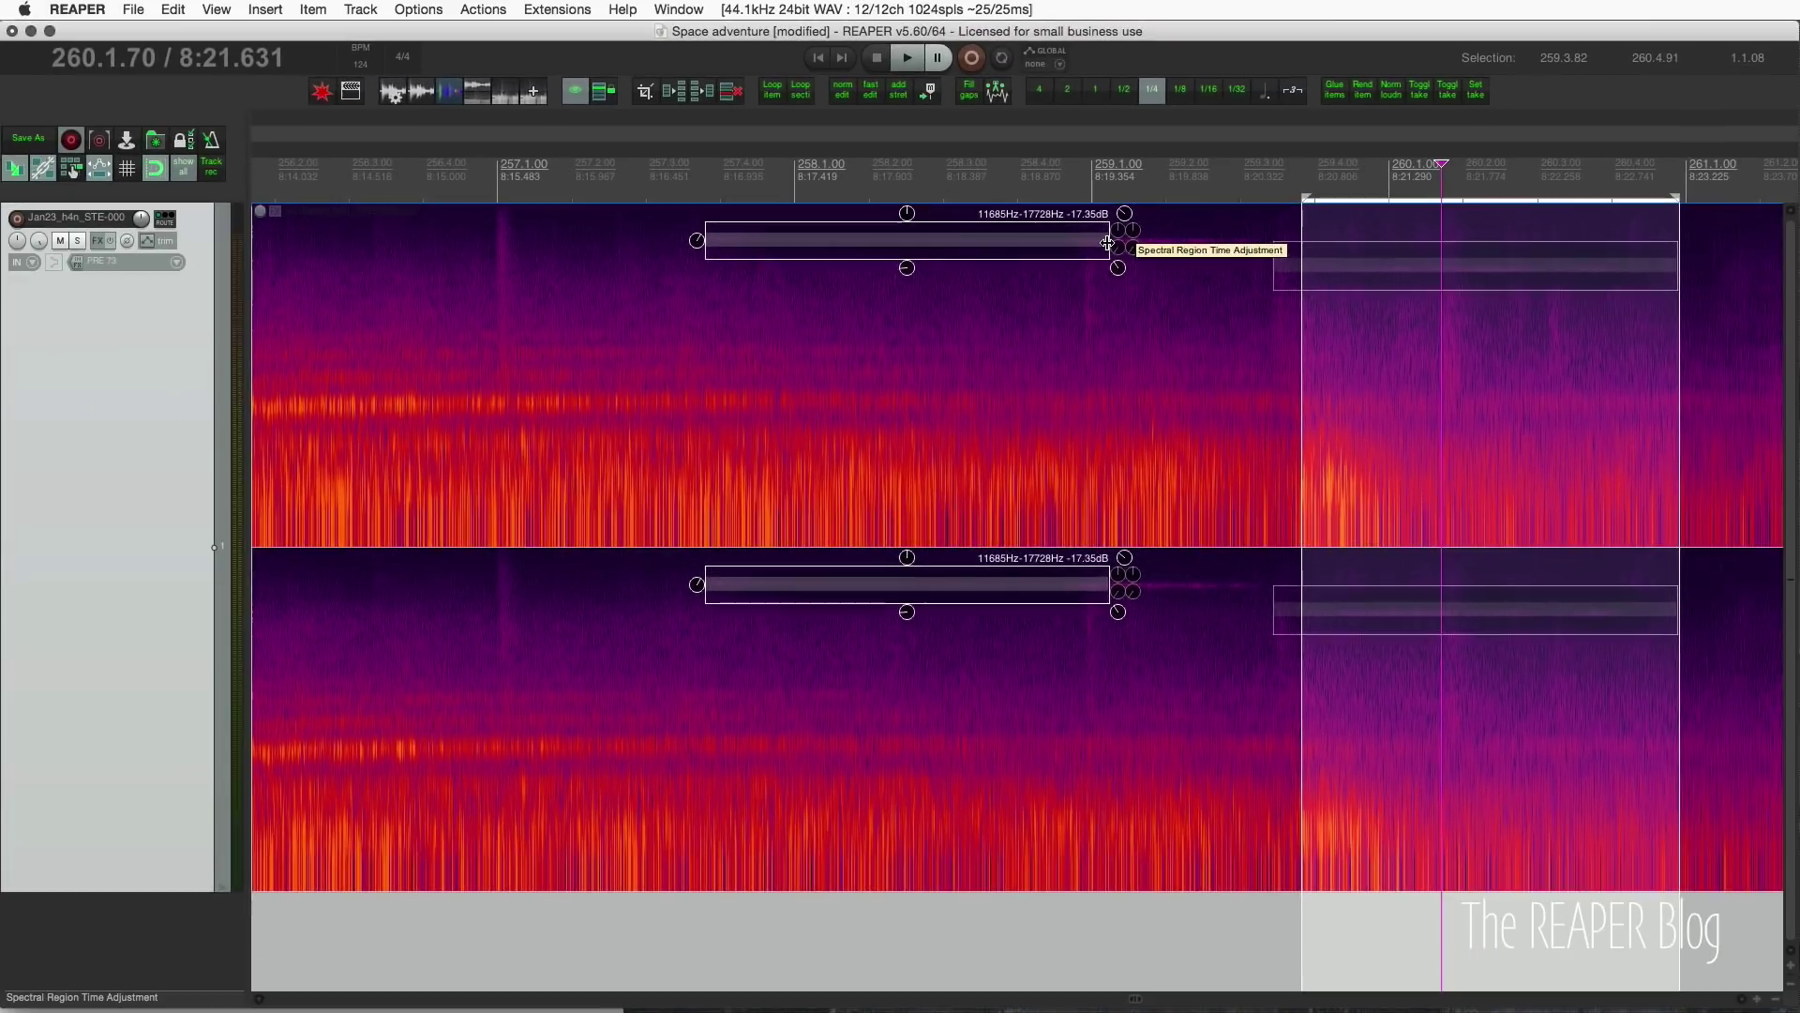
pyautogui.moveTo(1108, 243); pyautogui.dragTo(1279, 243)
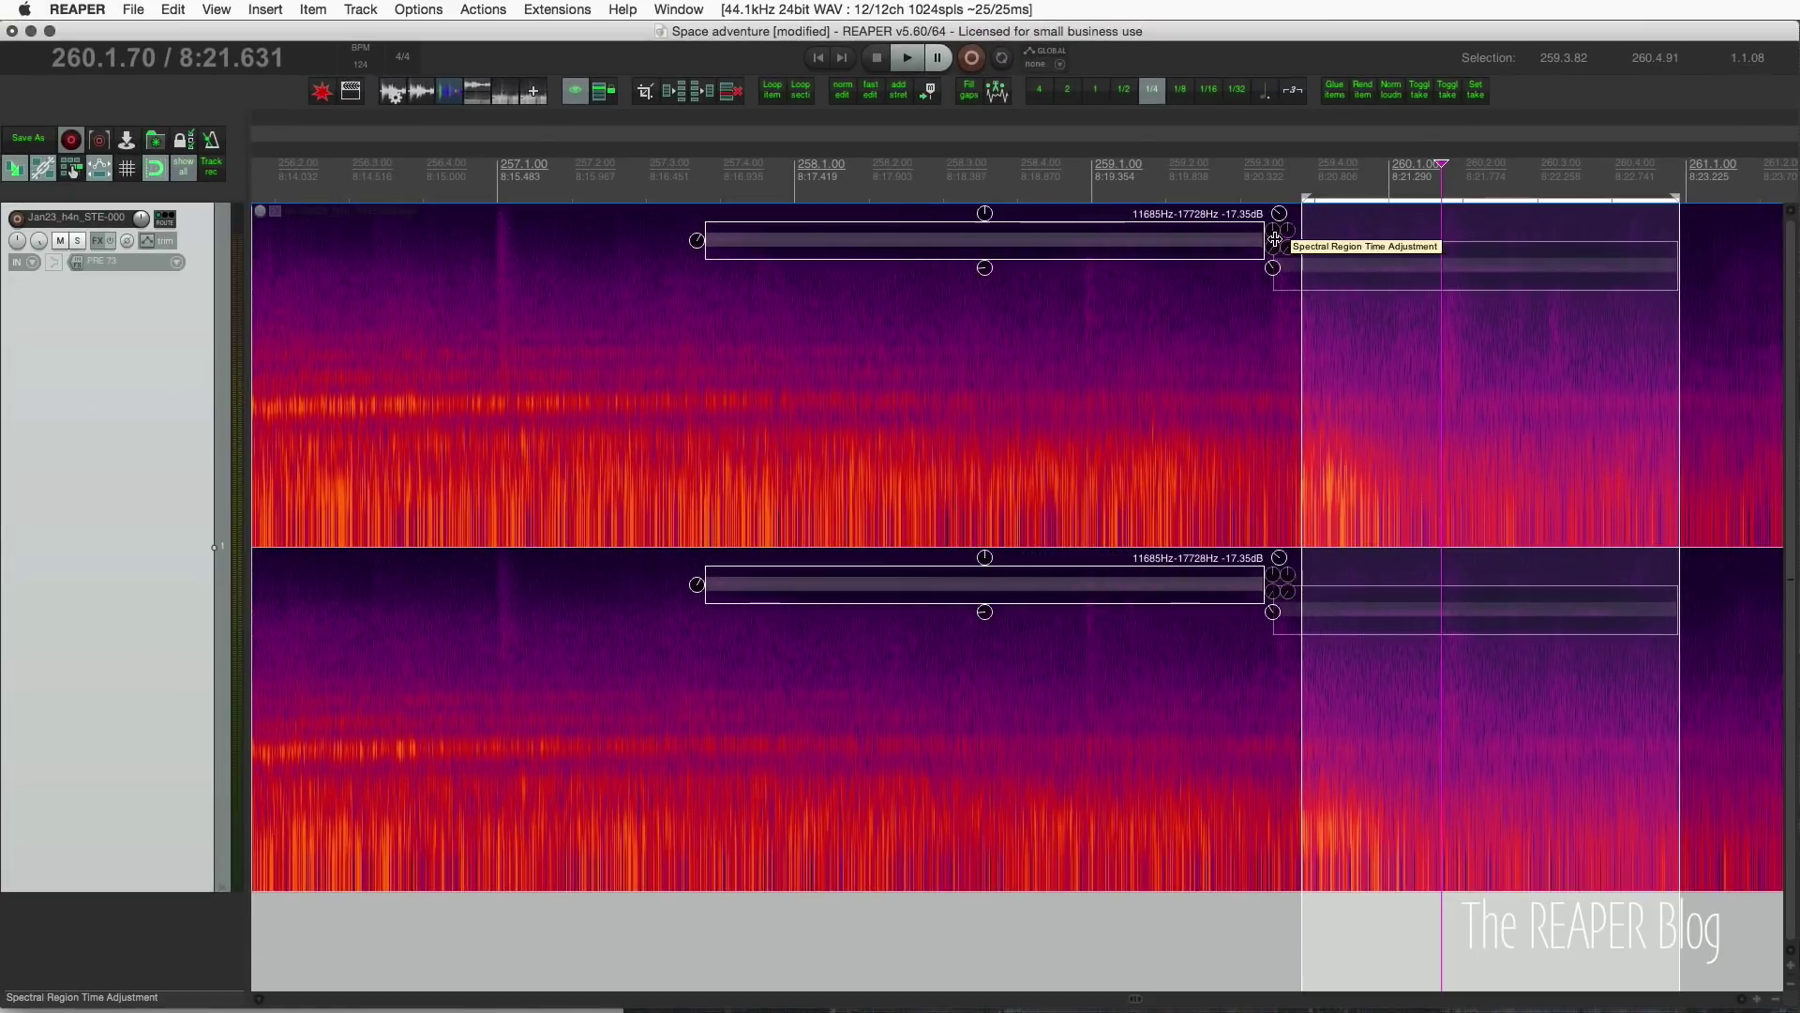
pyautogui.click(556, 170)
pyautogui.press('space')
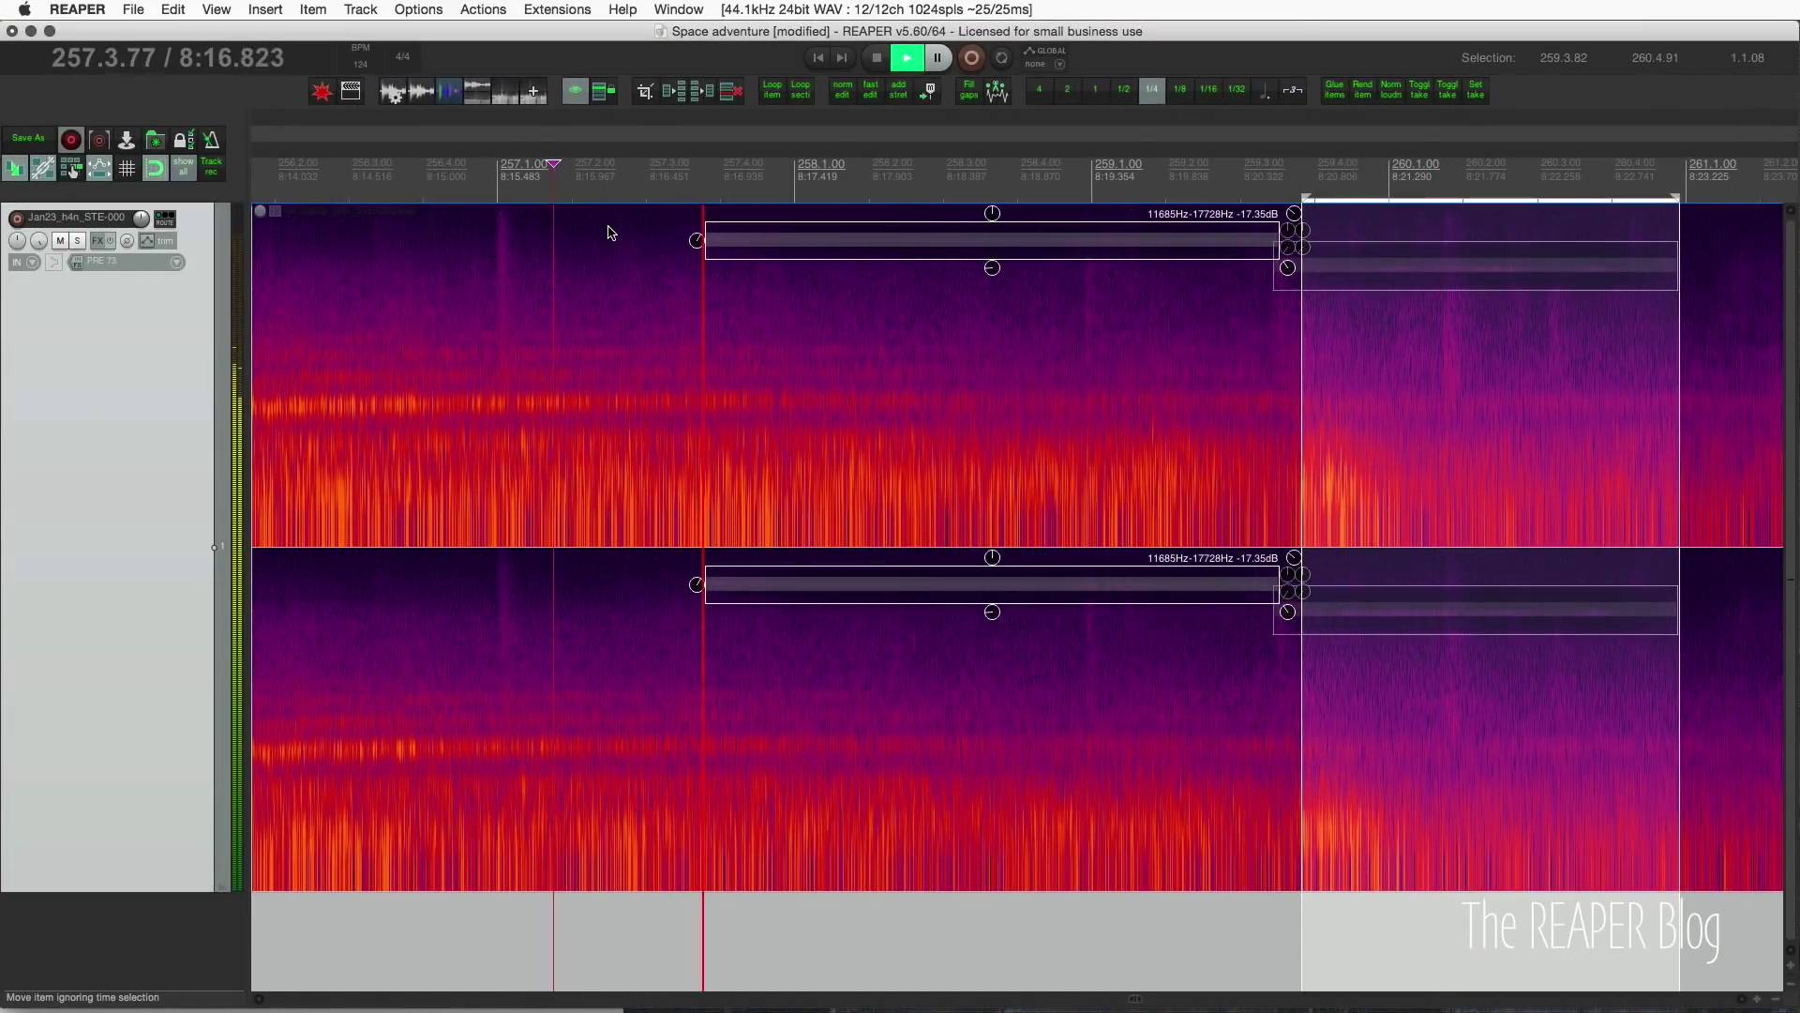
pyautogui.press('space')
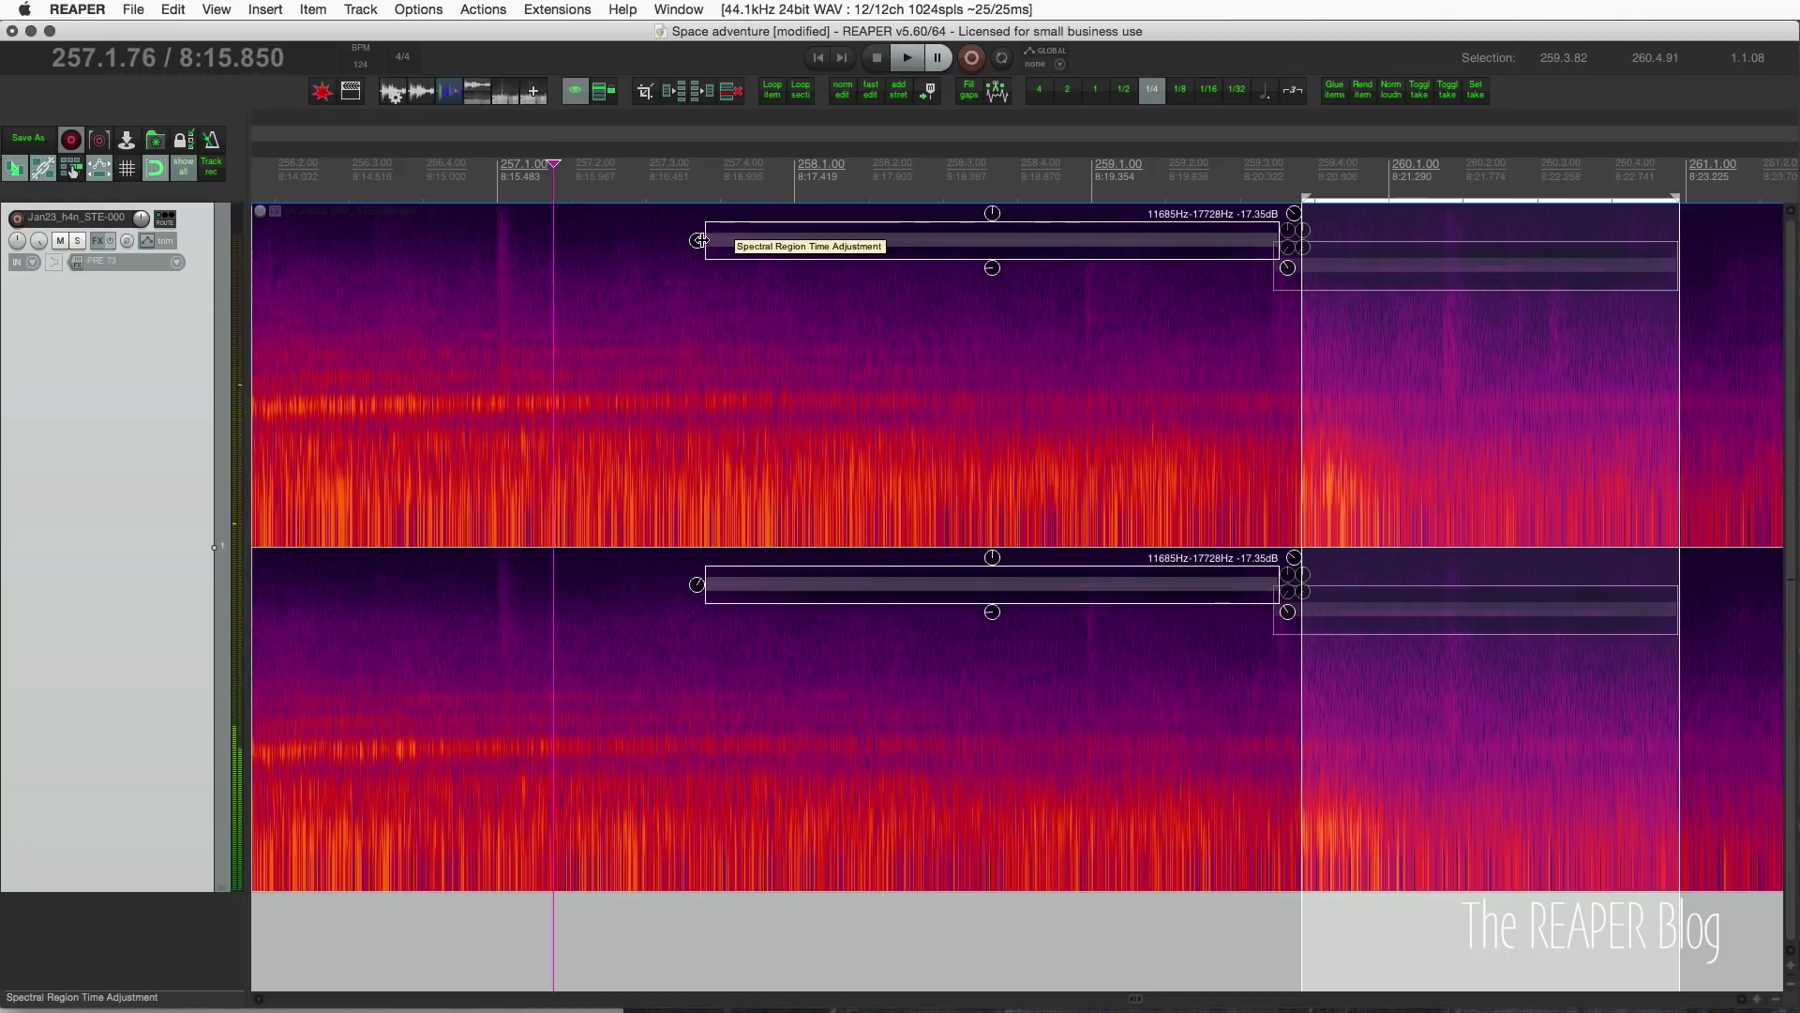
# - Start the second edit slightly earlier, play back both edits, then clear the time selection
pyautogui.moveTo(701, 241); pyautogui.dragTo(661, 241)
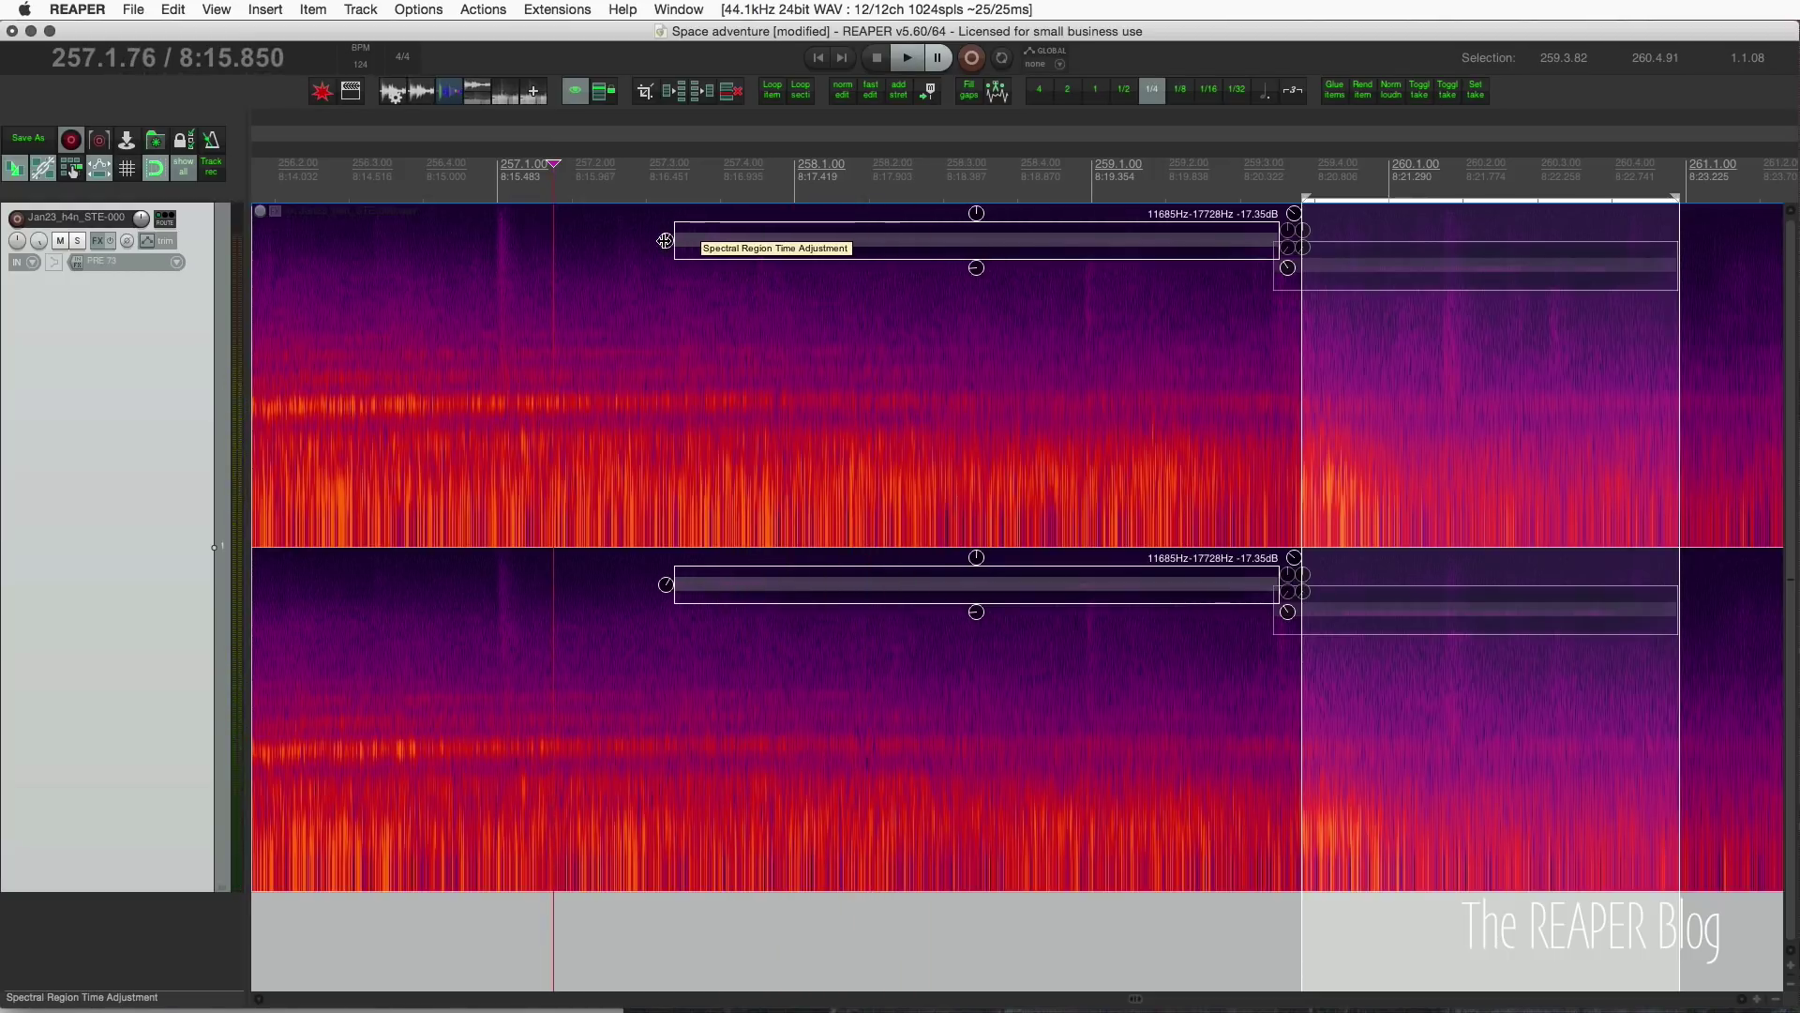
pyautogui.click(449, 173)
pyautogui.press('space')
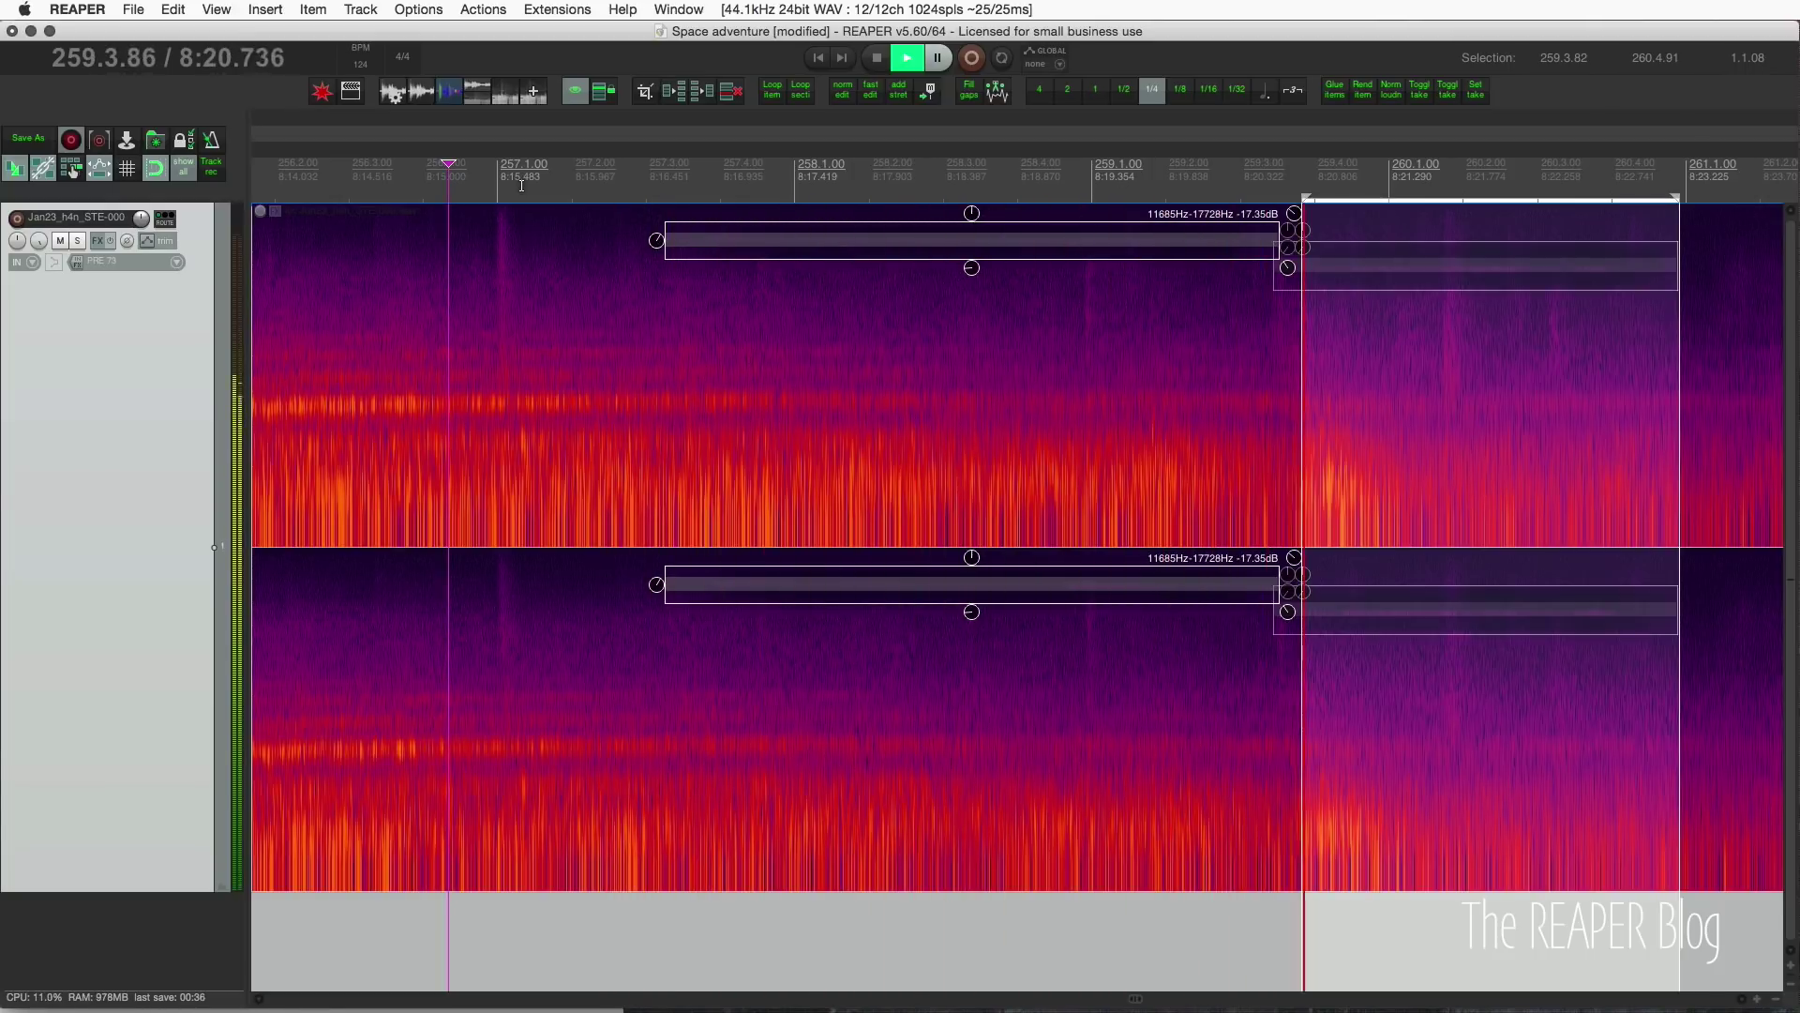
pyautogui.hscroll(2, 523, 185)
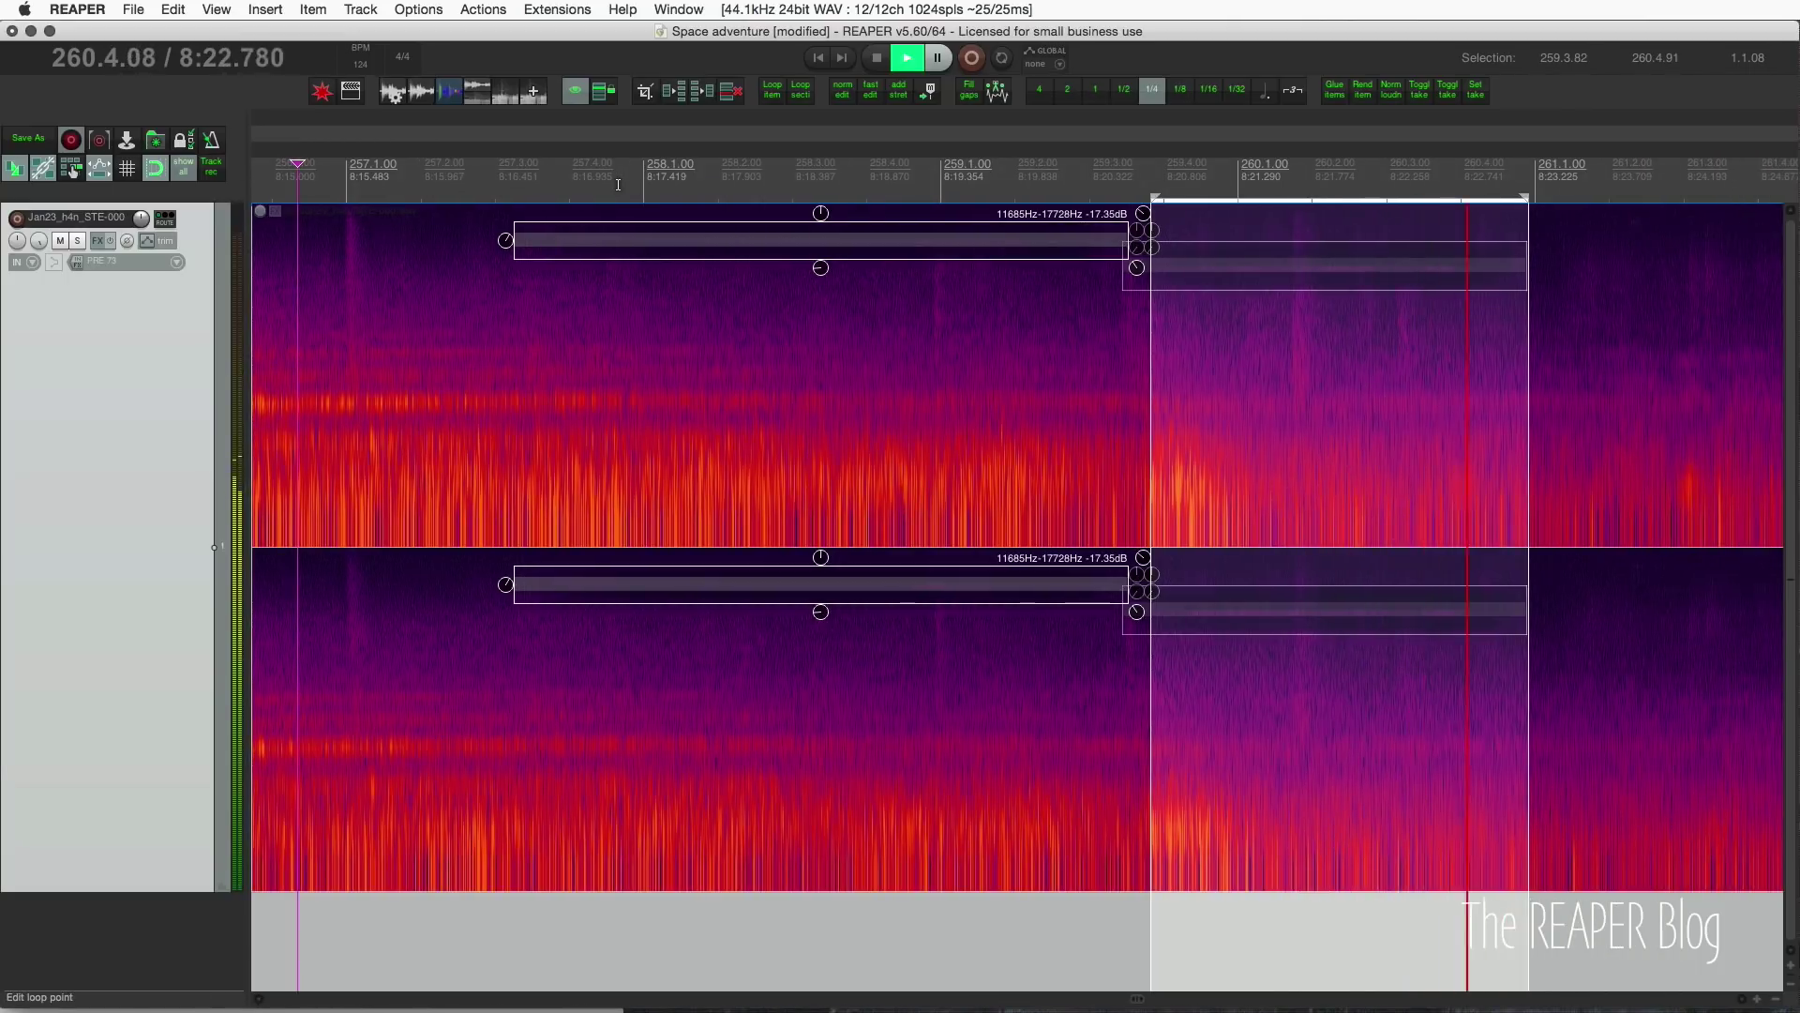
pyautogui.press('space')
pyautogui.click(767, 338)
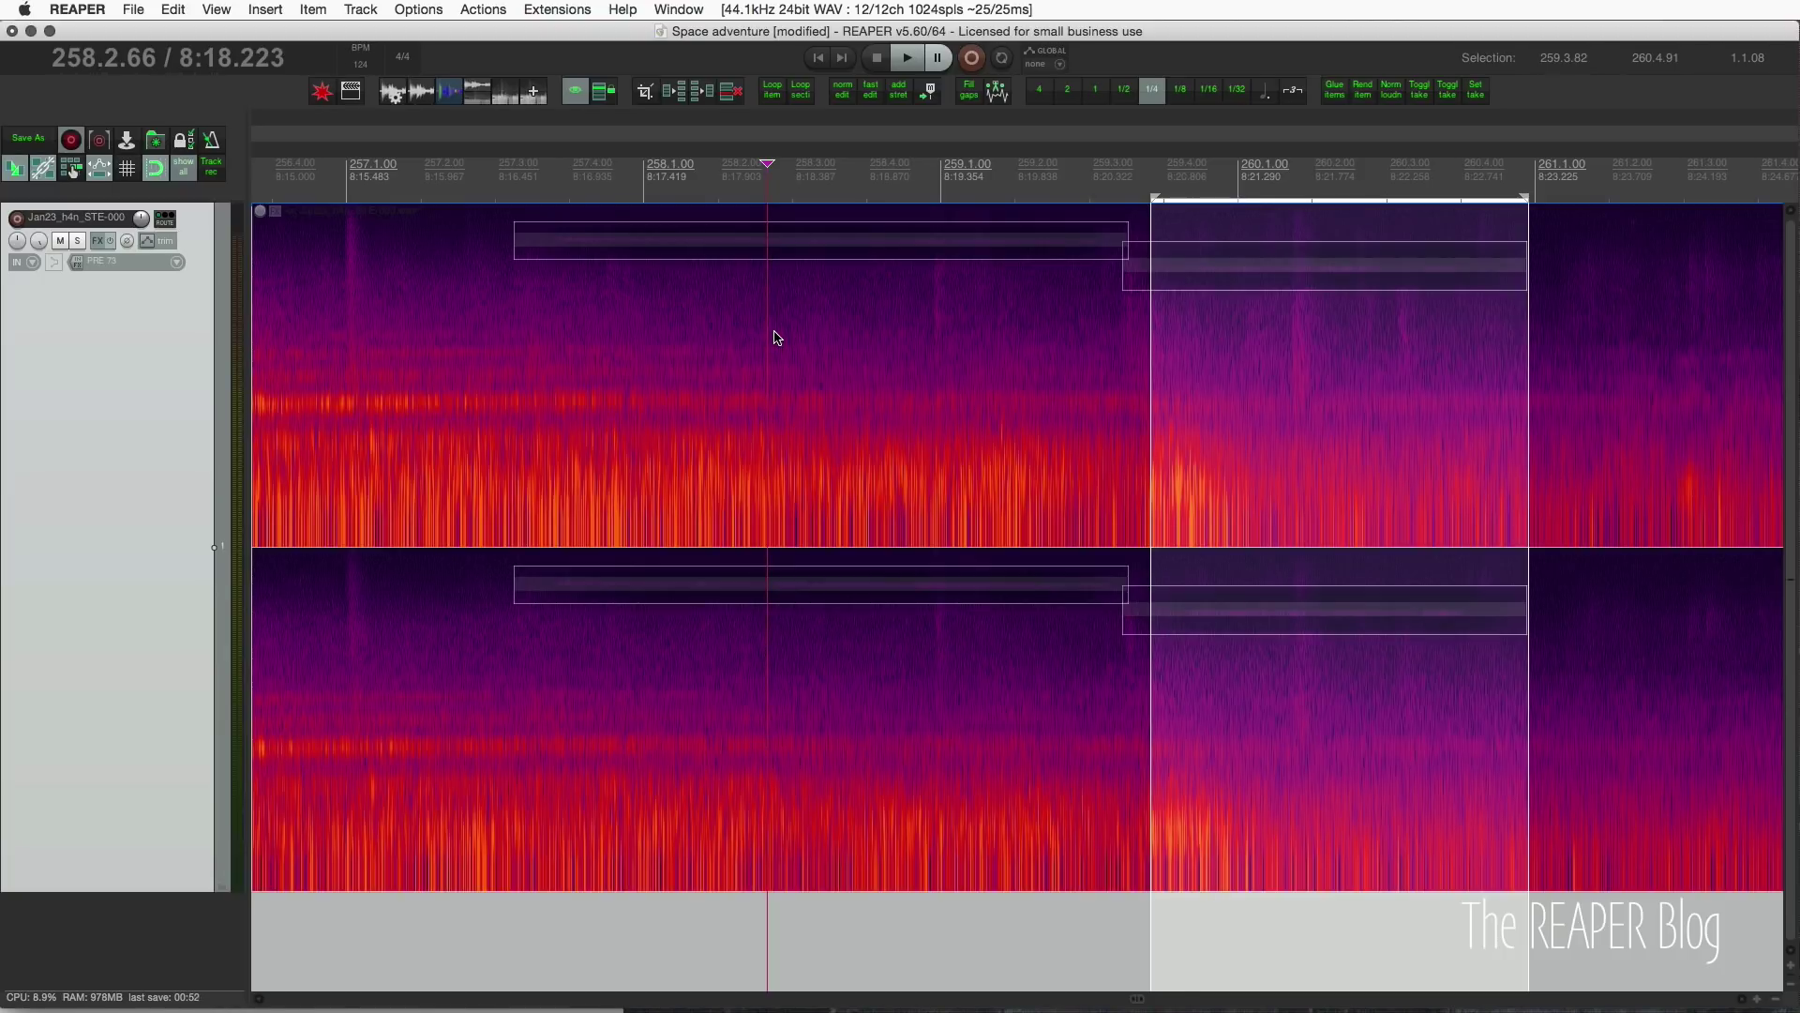
pyautogui.click(776, 337)
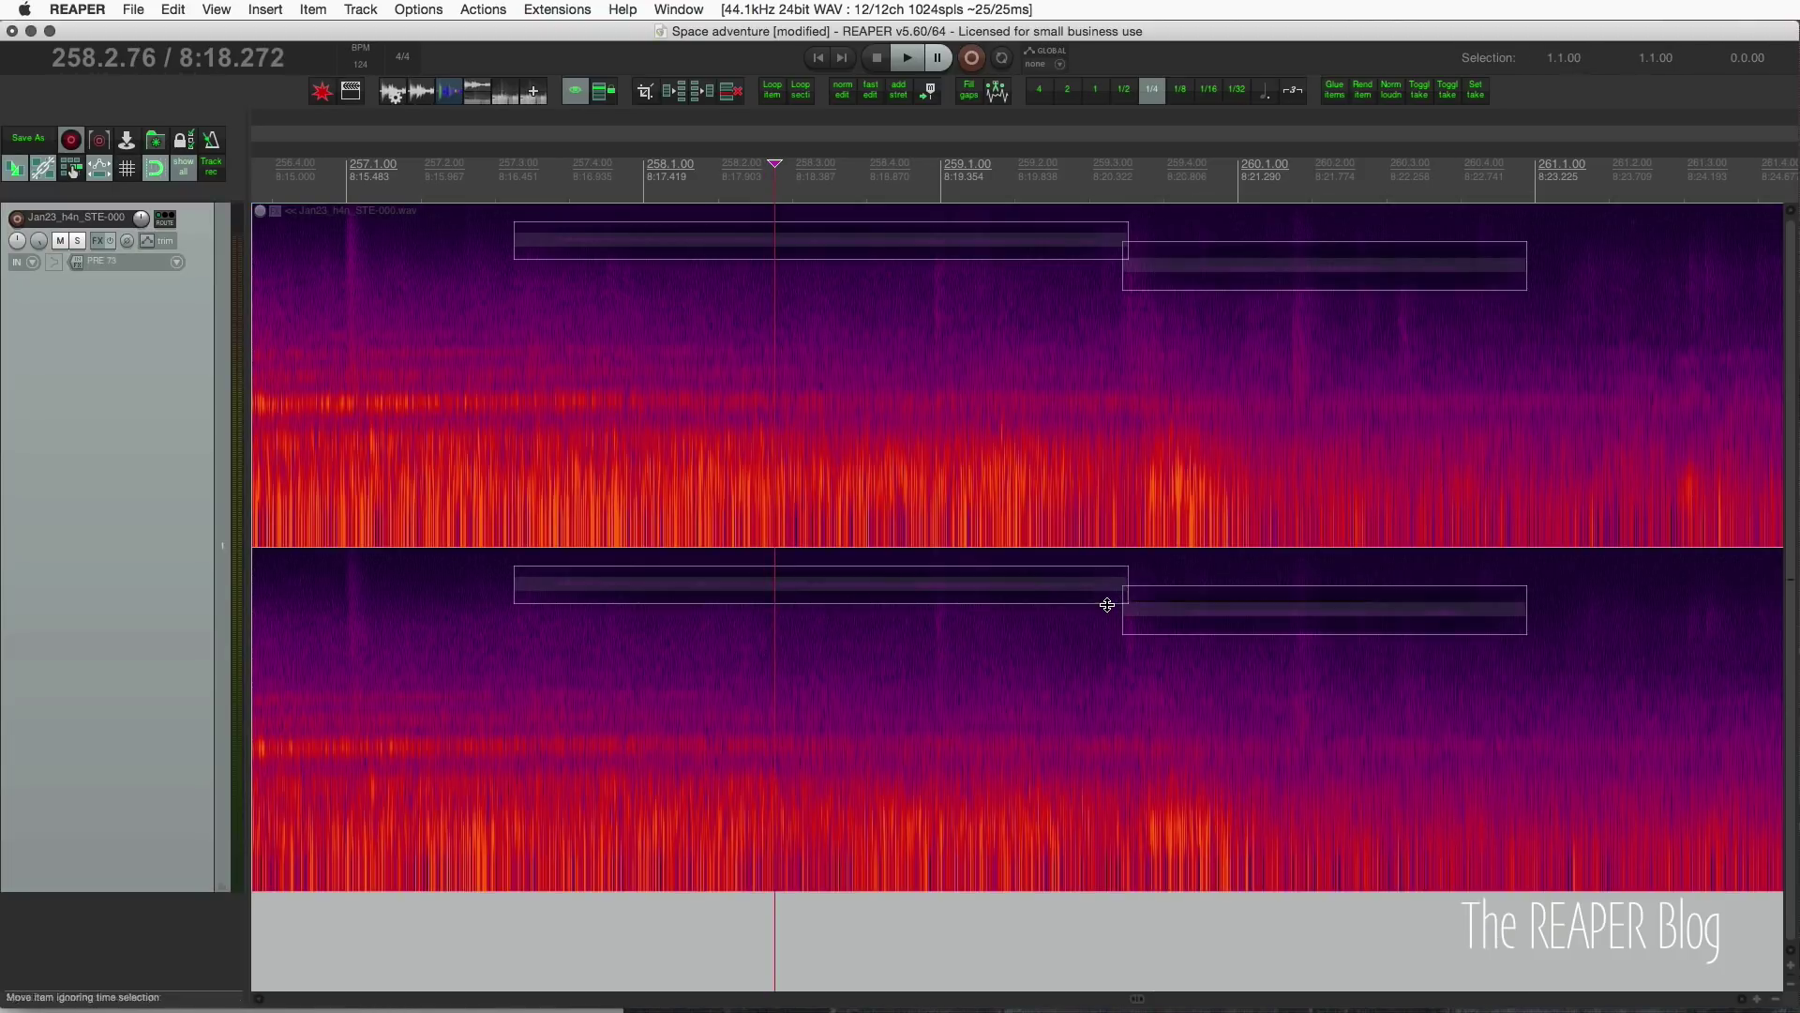